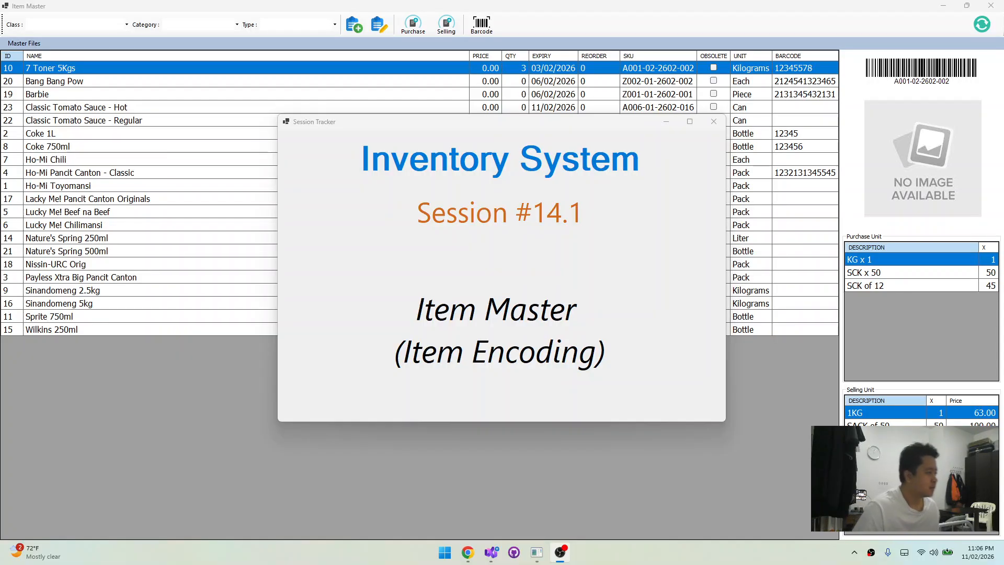
Close the session title window and inspect the unit details of Bang Bang Pow, Barbie and 7 Toner 5Kgs
click(713, 121)
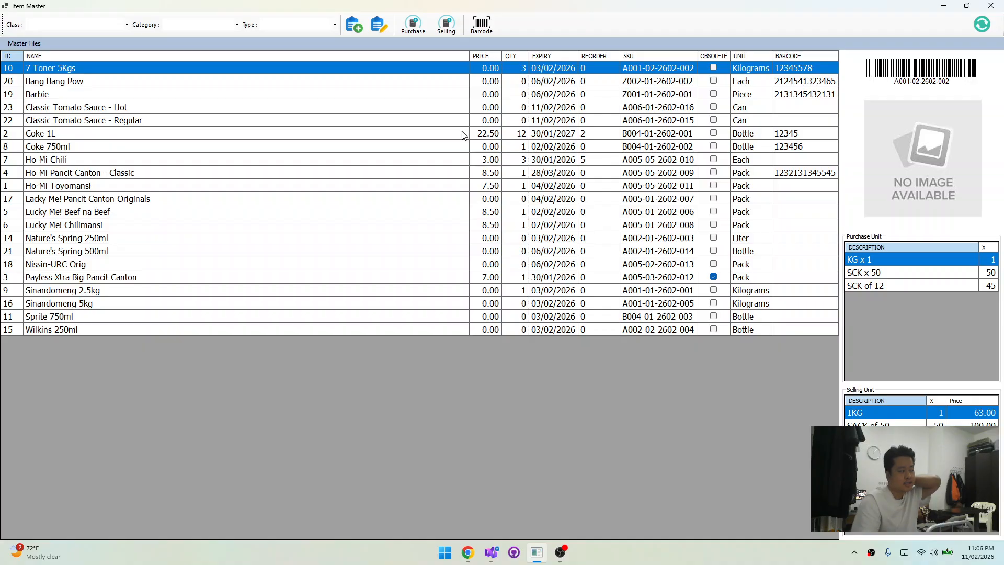
click(384, 106)
click(348, 86)
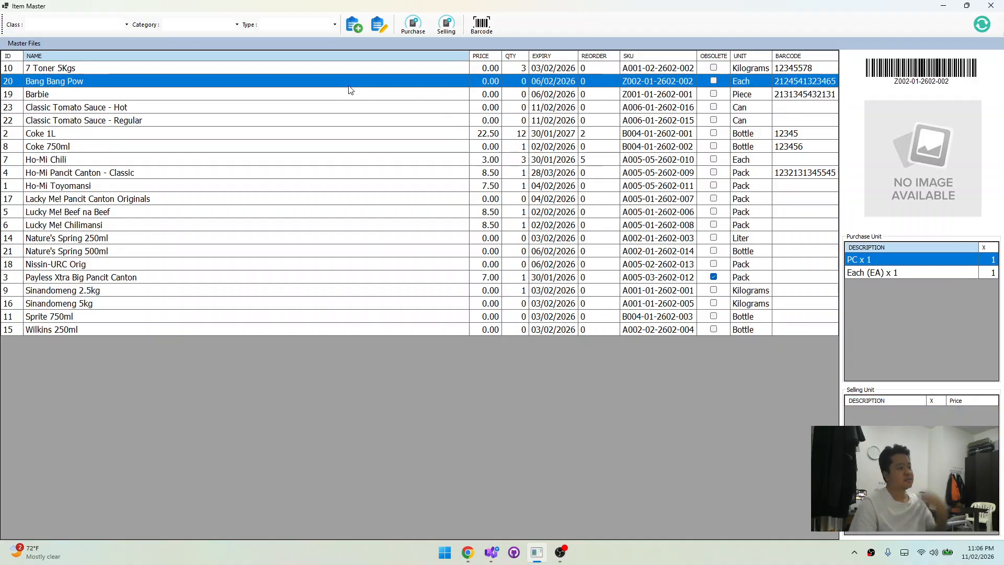
click(277, 95)
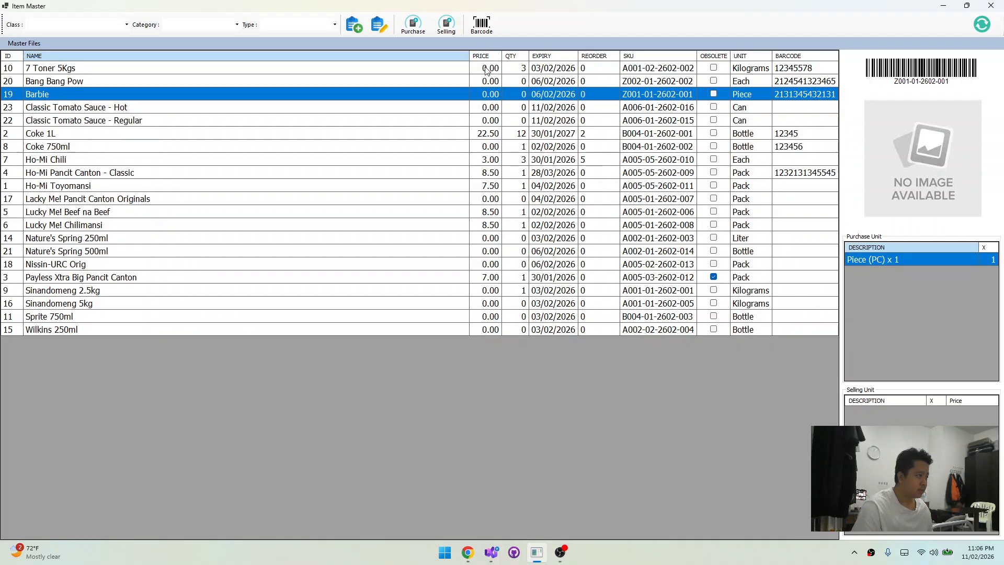
click(307, 83)
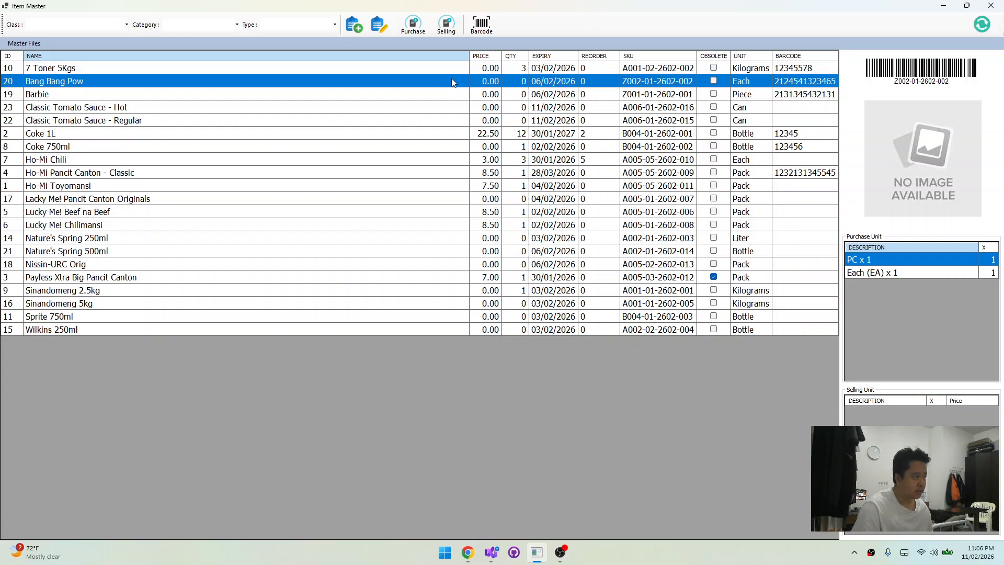
click(432, 68)
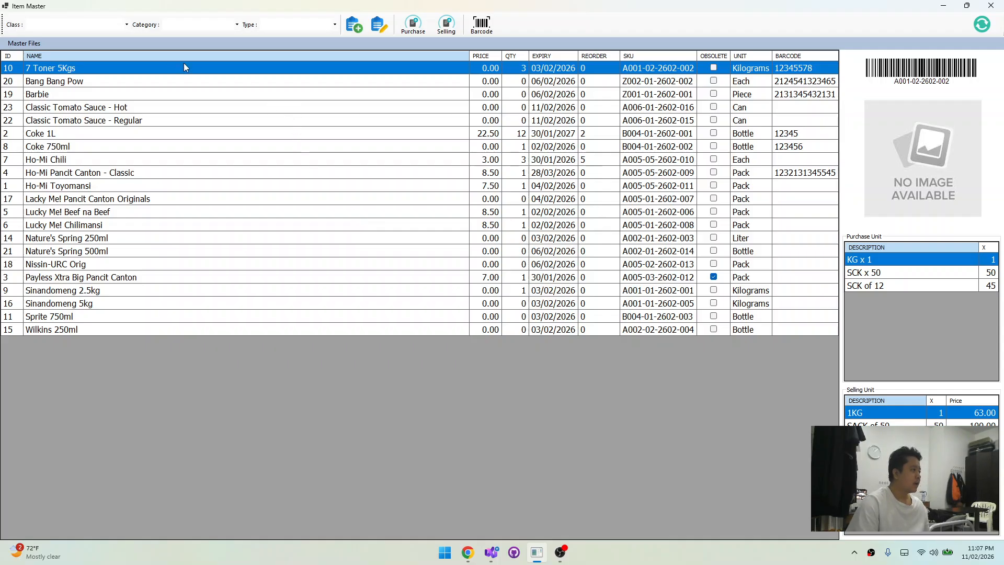
Examine the purchase units, selling units and images of the Classic Tomato Sauce, Coke 750ml and Ho-Mi items
click(208, 102)
click(208, 92)
click(227, 124)
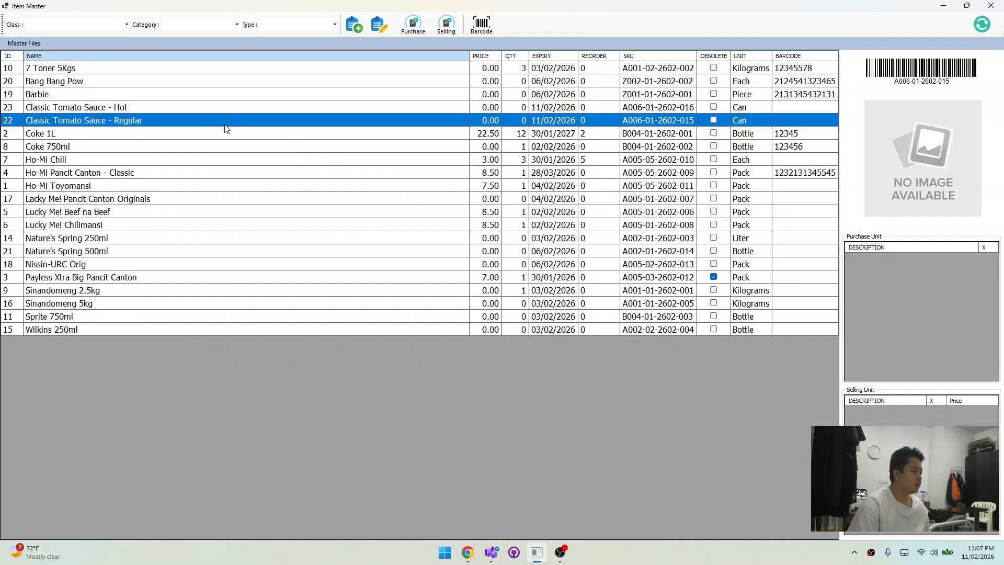
click(202, 106)
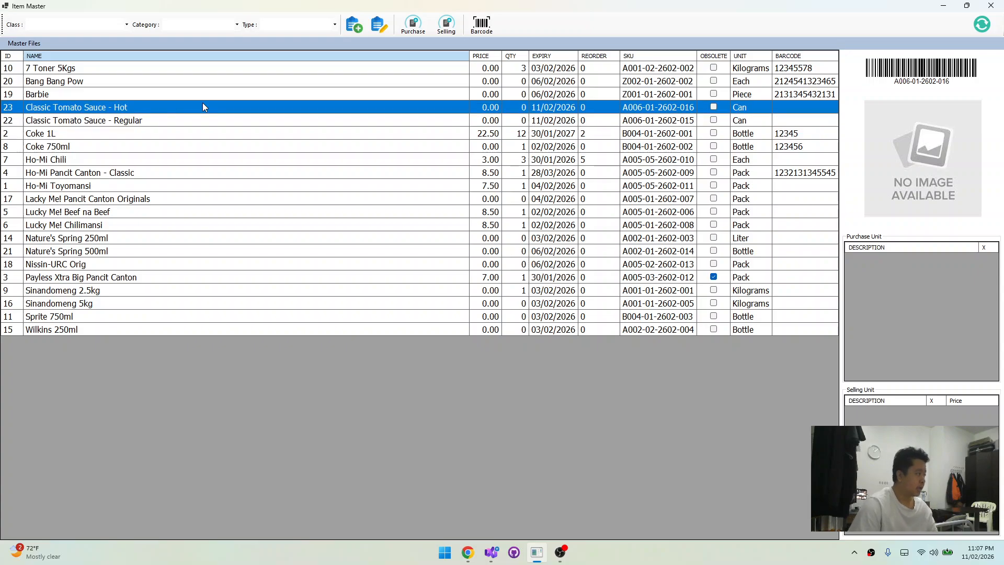
click(220, 145)
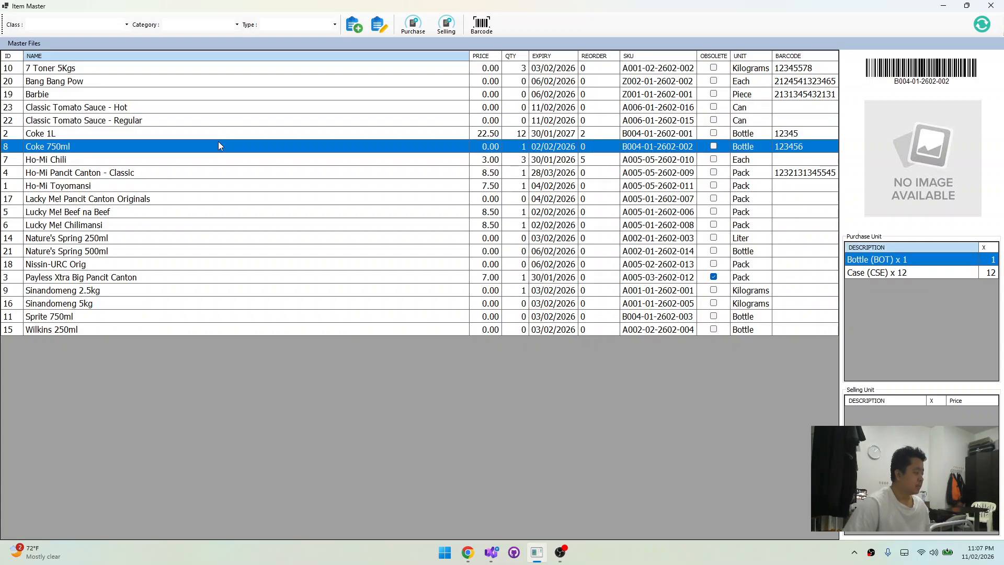
click(180, 169)
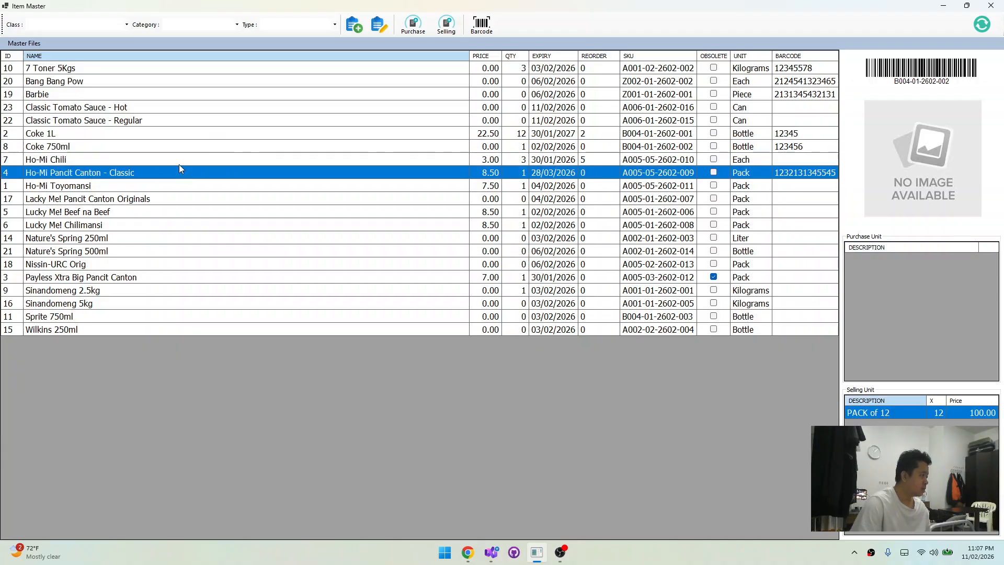
click(183, 162)
click(186, 168)
click(196, 162)
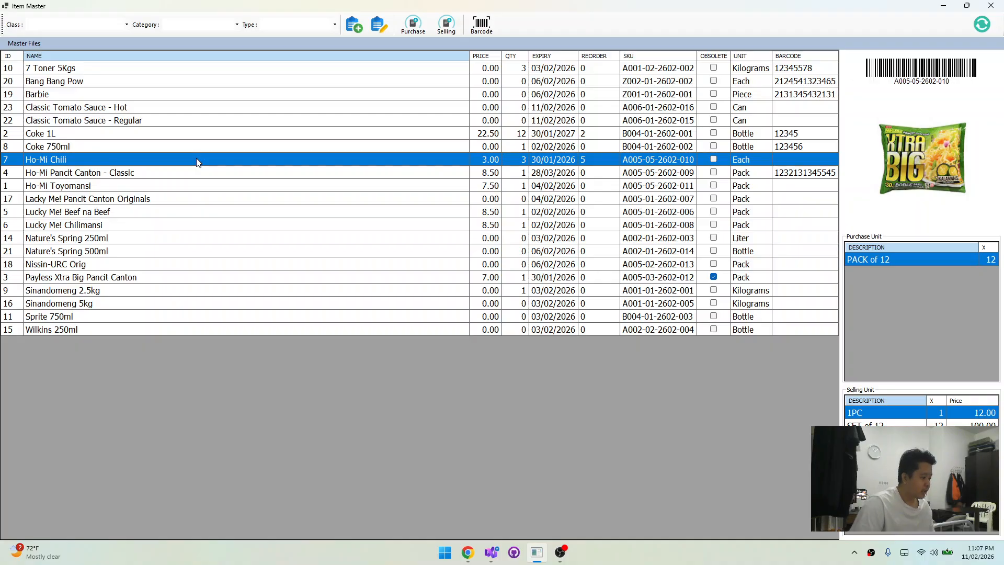
Filter the item list to class Basic and Primary Needs, category Instant Noodles and type Ho-Mi
click(32, 26)
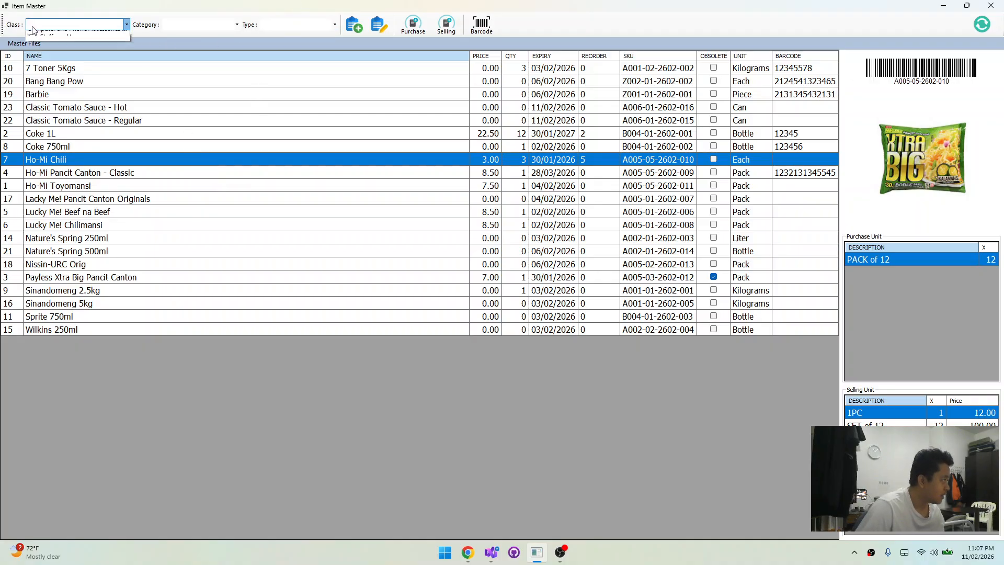
click(53, 35)
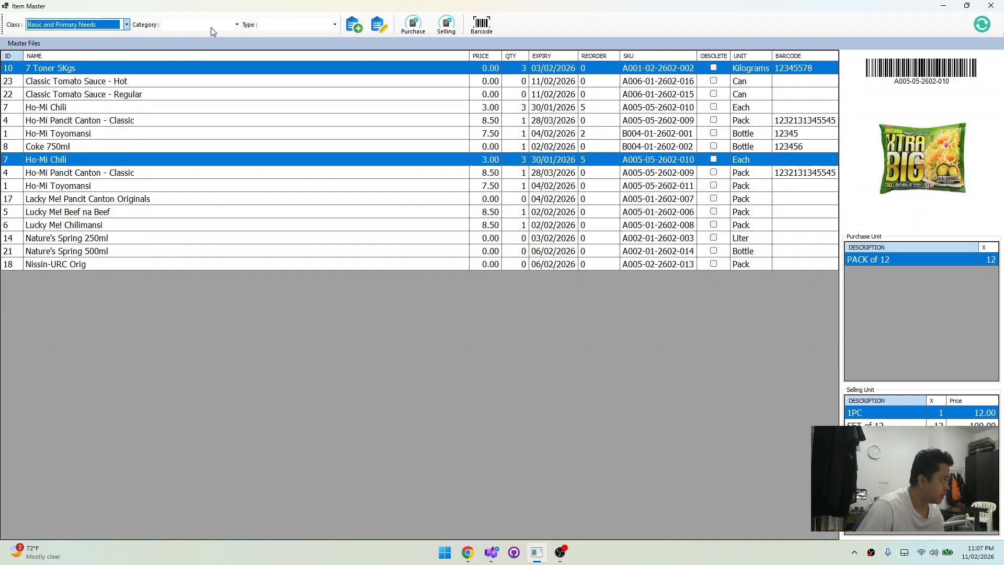
click(211, 27)
click(185, 66)
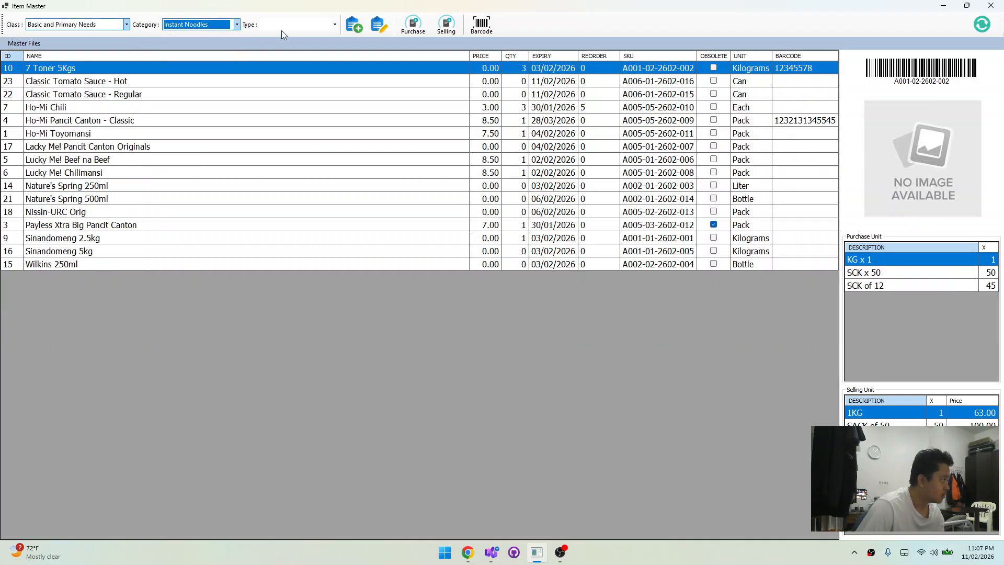
click(291, 28)
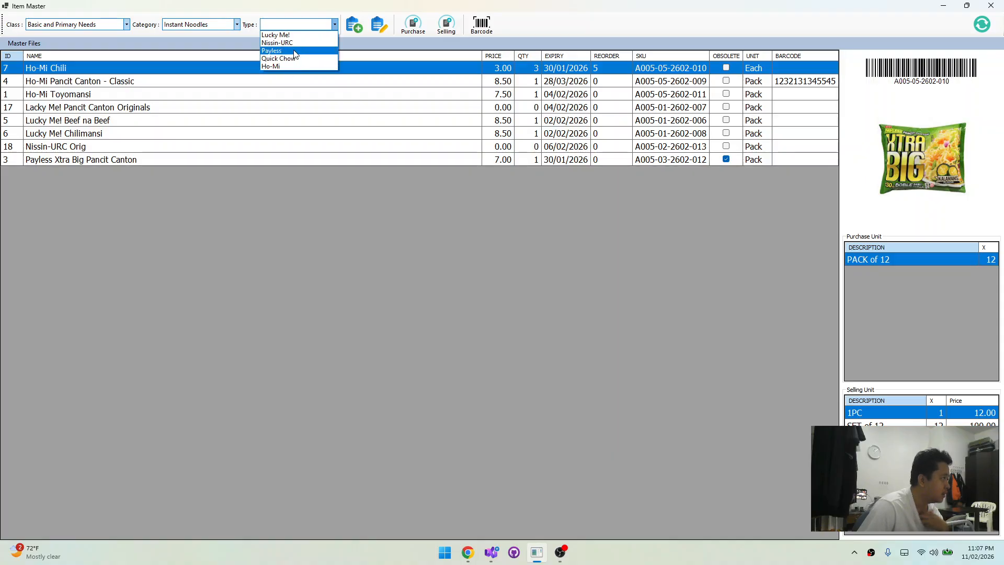
click(296, 66)
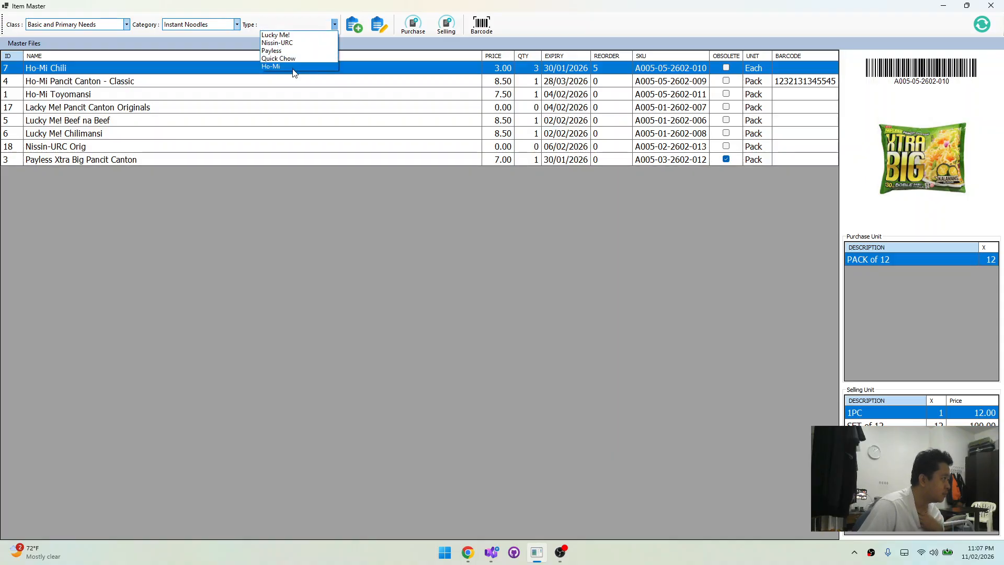
click(308, 25)
Change the item list's category filter to Can Goods
click(210, 25)
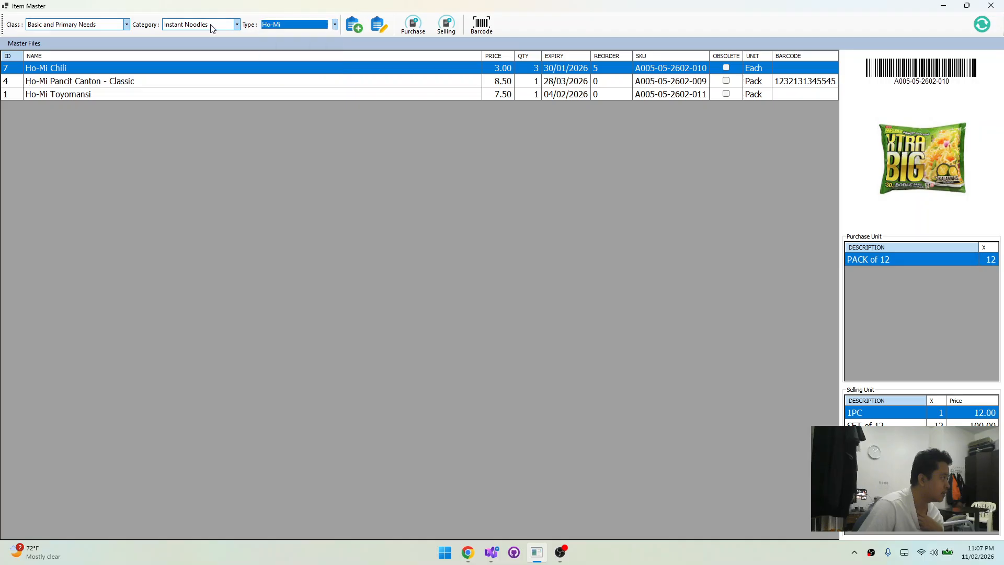
click(212, 27)
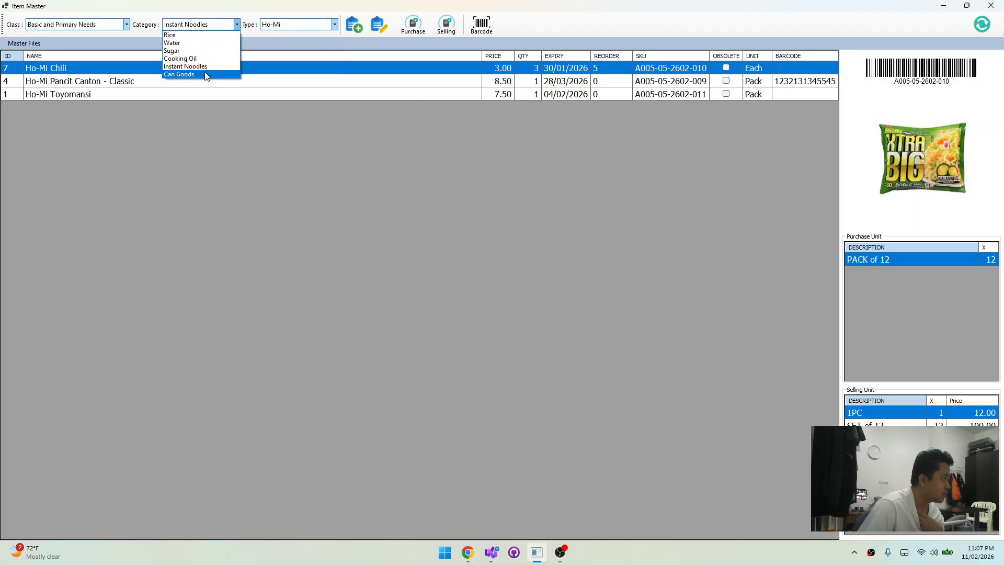
click(206, 77)
click(215, 26)
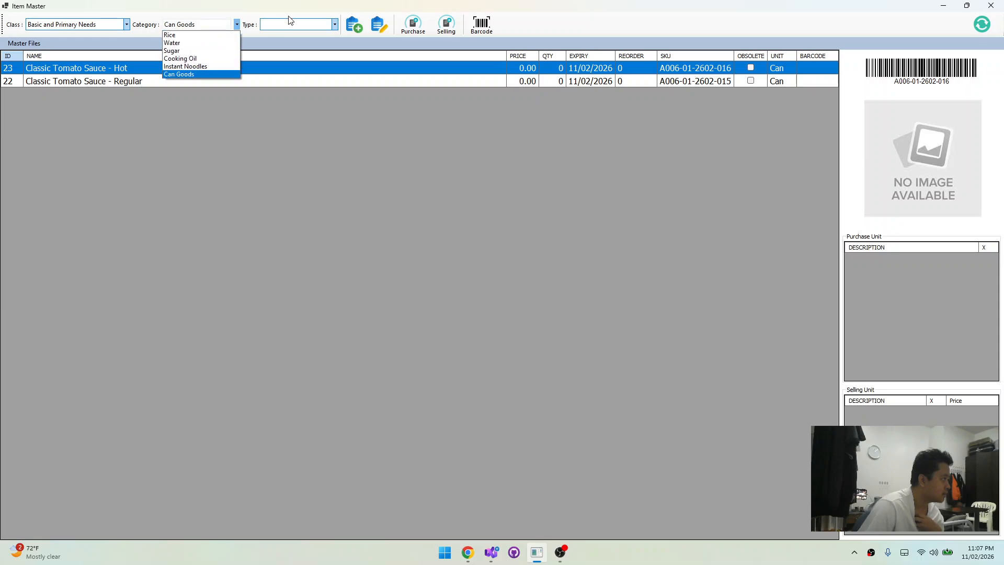
click(206, 119)
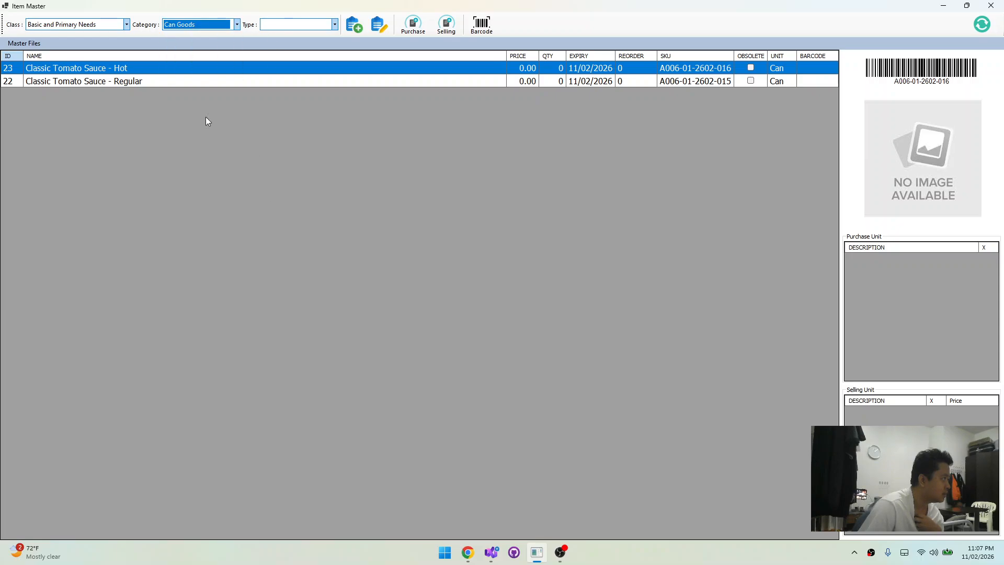
Filter the Can Goods items by the type 555
click(290, 26)
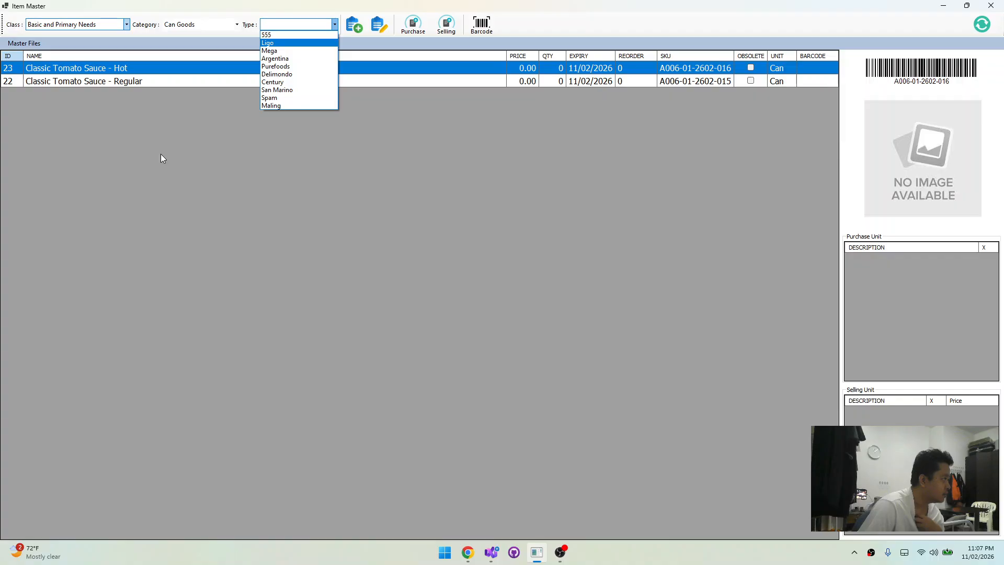
click(161, 157)
click(305, 25)
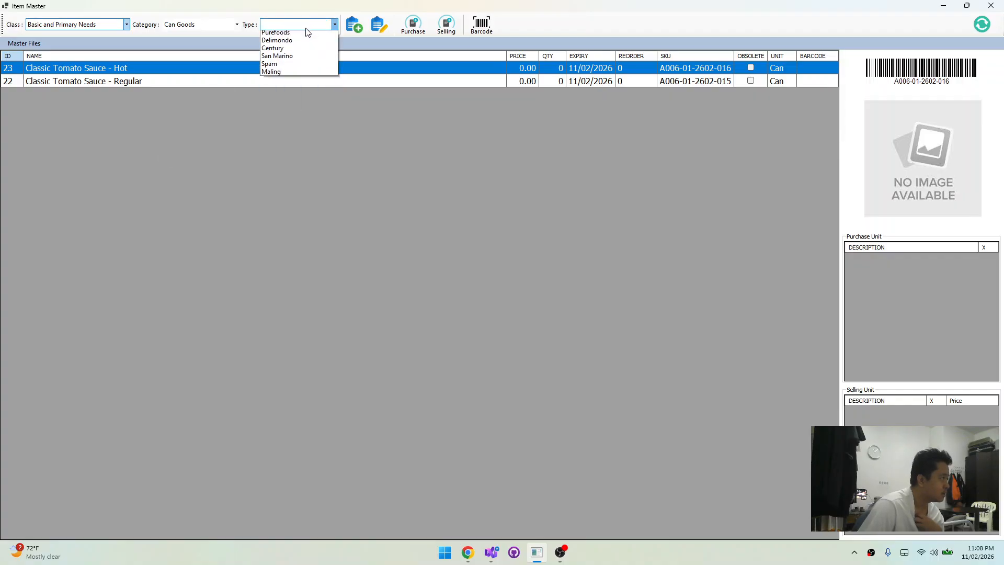
click(298, 36)
click(301, 24)
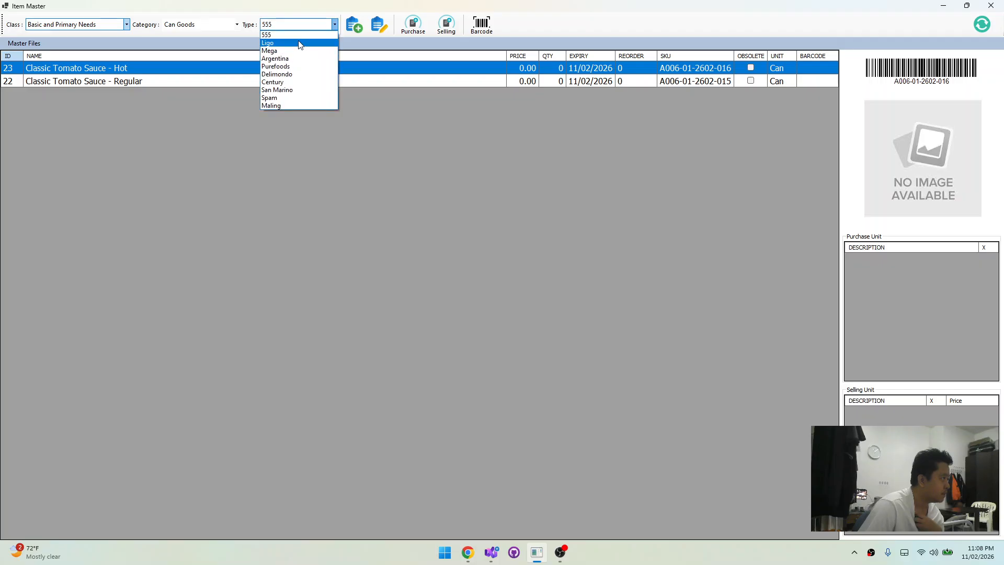
click(300, 43)
click(302, 24)
click(299, 35)
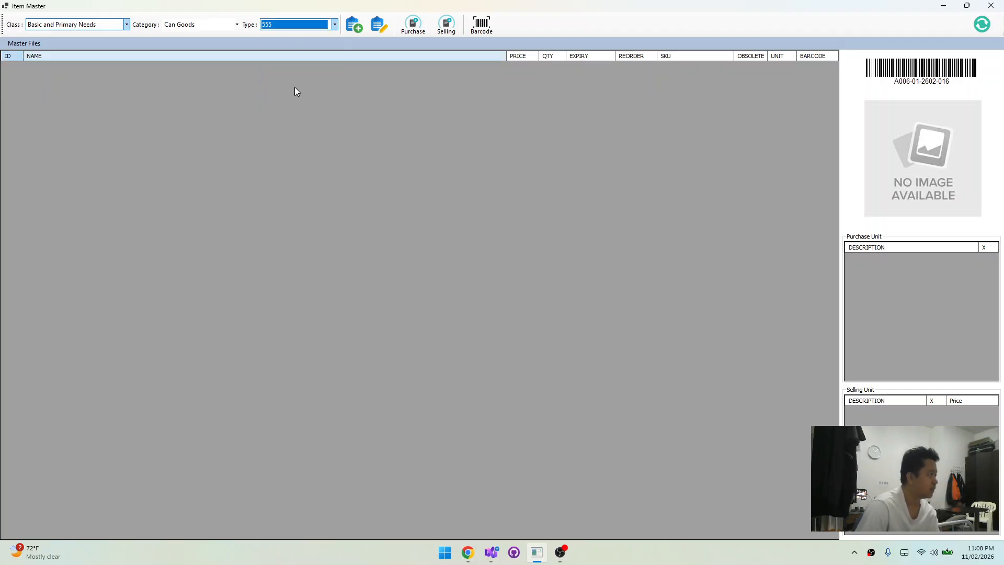
Set the type filter for the Can Goods items to Ligo
click(310, 23)
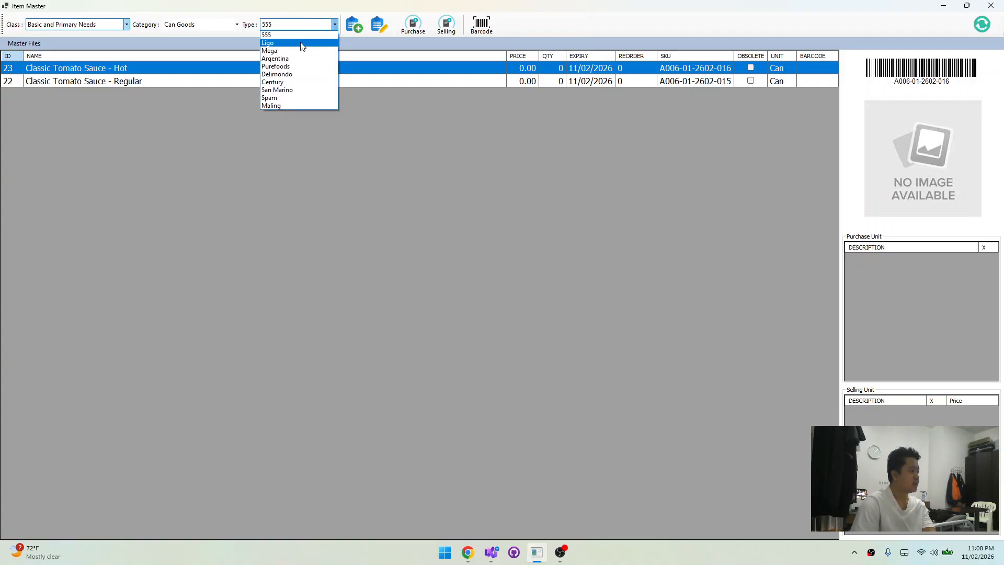
click(302, 45)
click(307, 25)
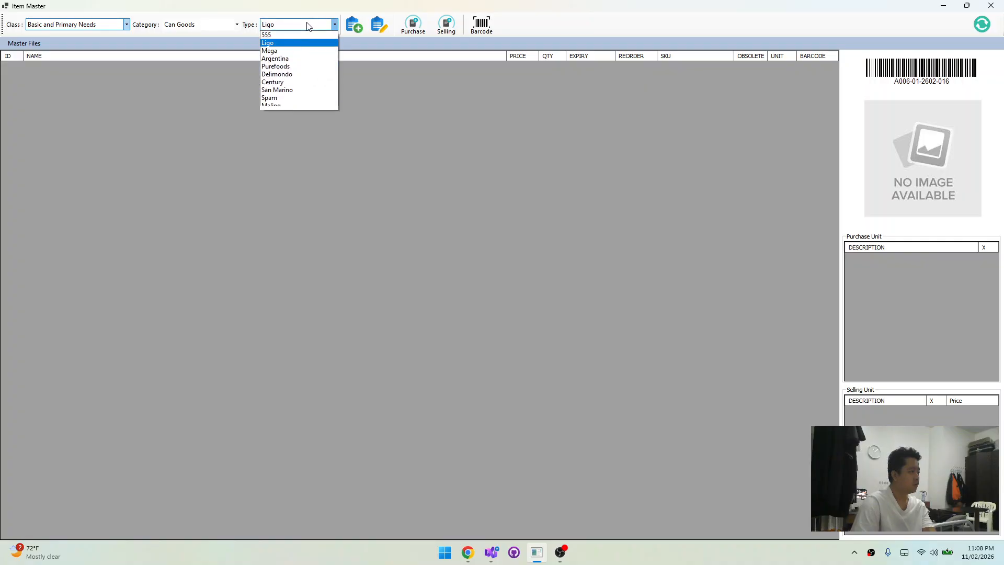
click(404, 136)
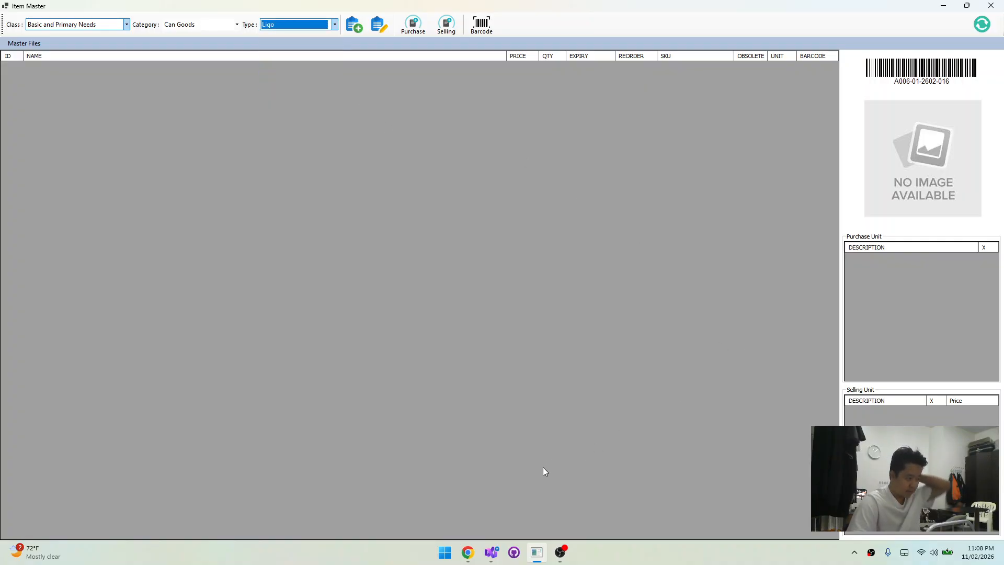
Switch to Chrome to check the search on 555 sardines variants, and return to the Item Master window
click(469, 557)
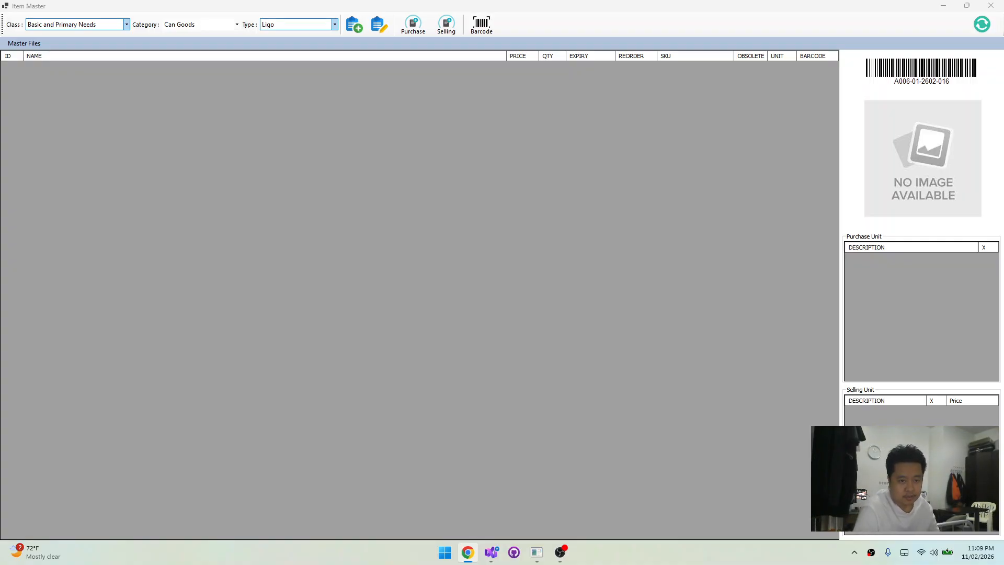
click(376, 128)
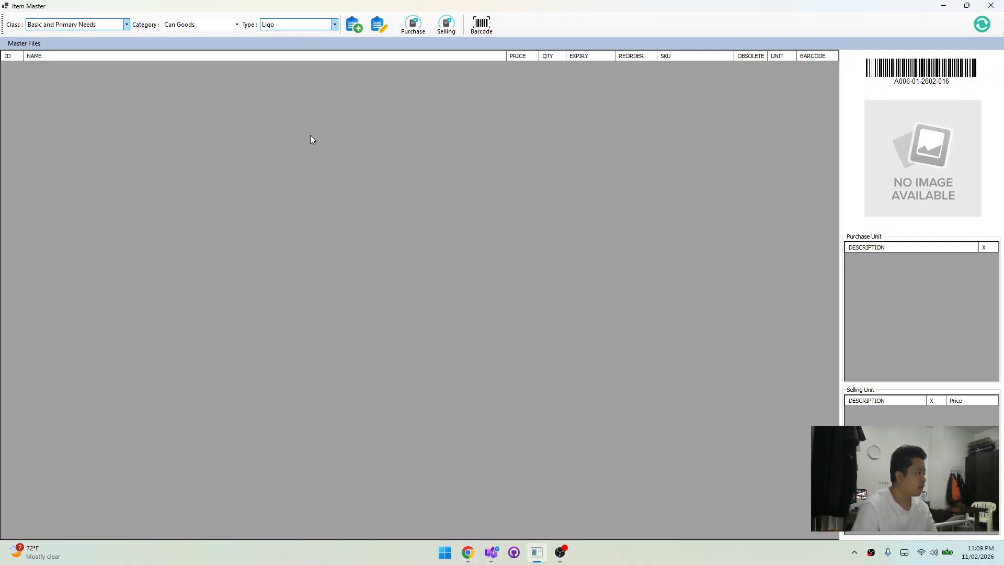
Start a new item under Can Goods, type Ligo, and name it "Tomato Sauce - Regular"
click(61, 26)
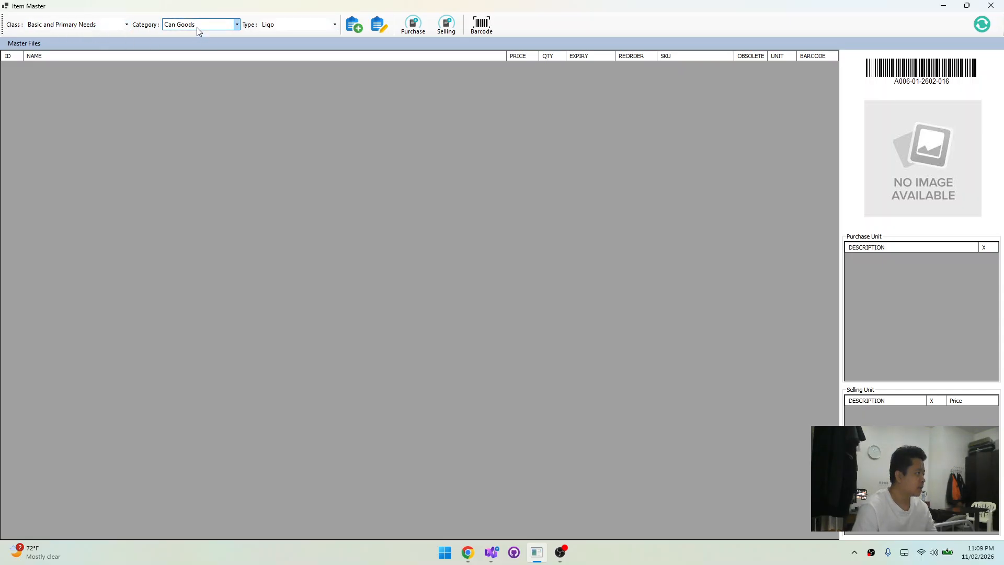
click(354, 26)
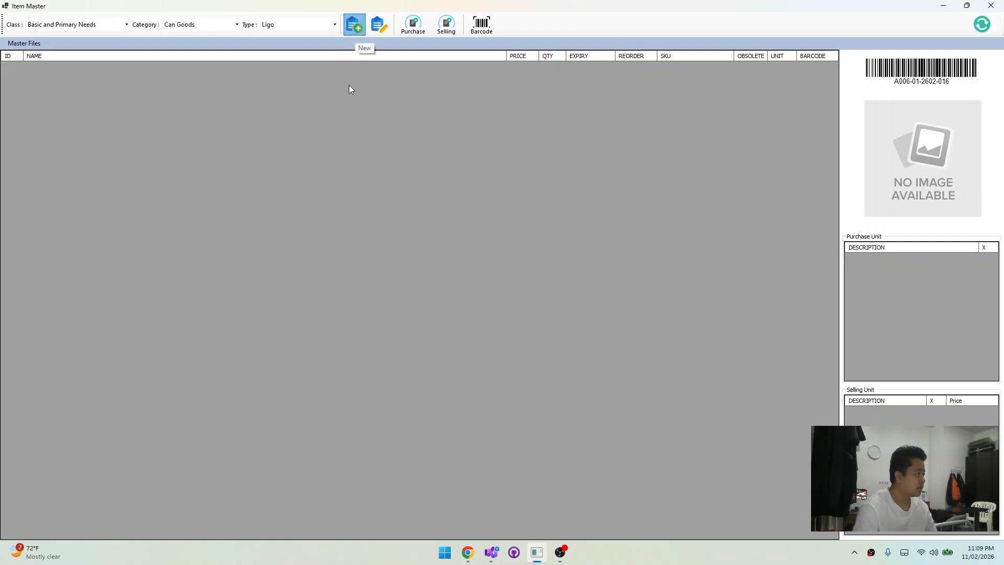
text(Tomato Sauce)
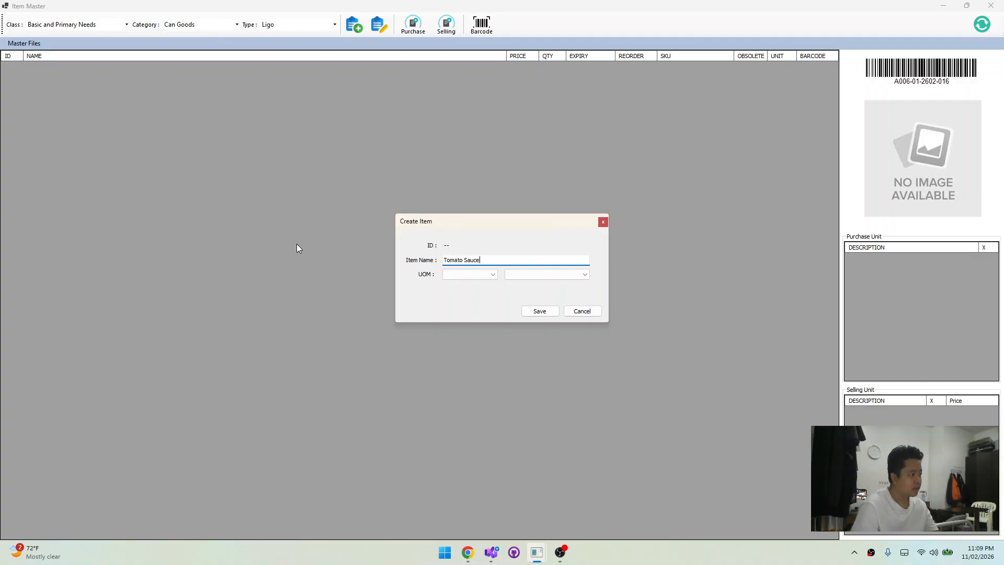
text(- )
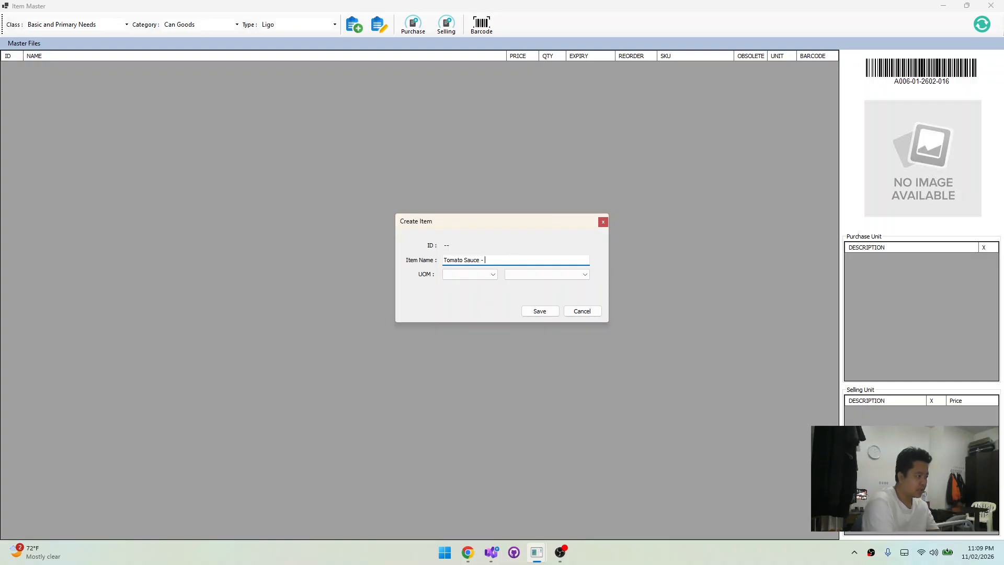
text(Regular)
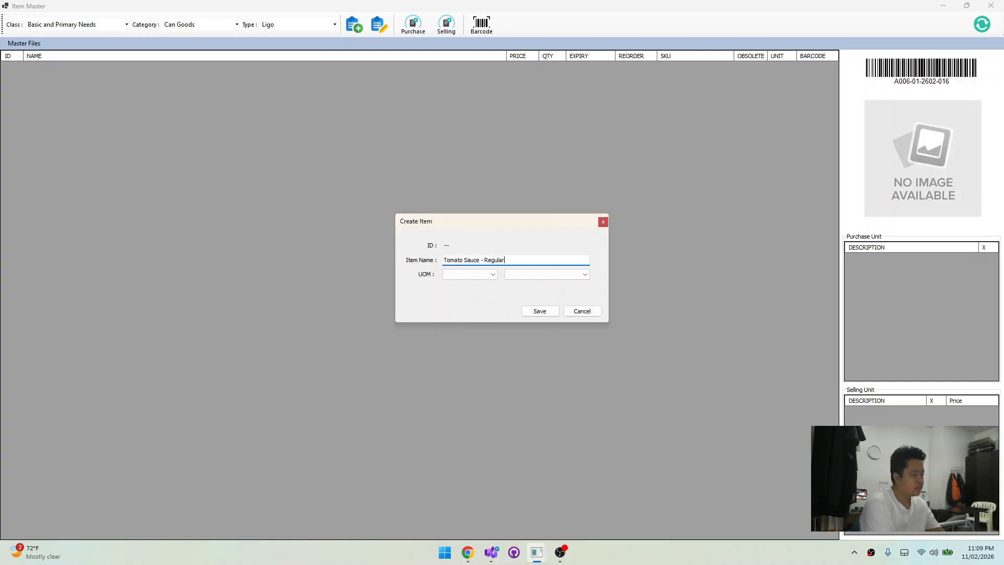
Set the Tomato Sauce - Regular item's unit of measure to Unit / Count, Can (CAN), and save the item
click(474, 277)
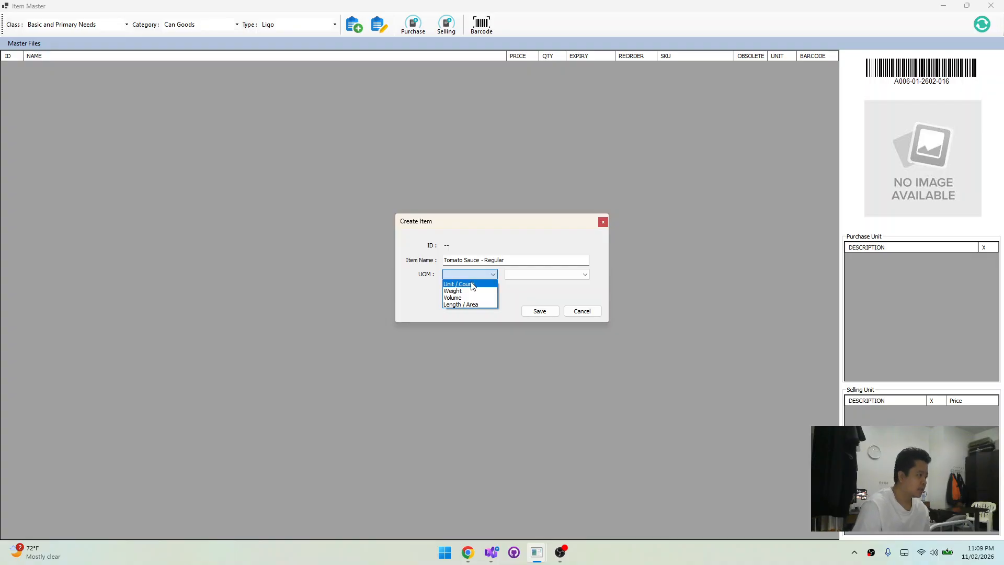
click(473, 284)
click(556, 275)
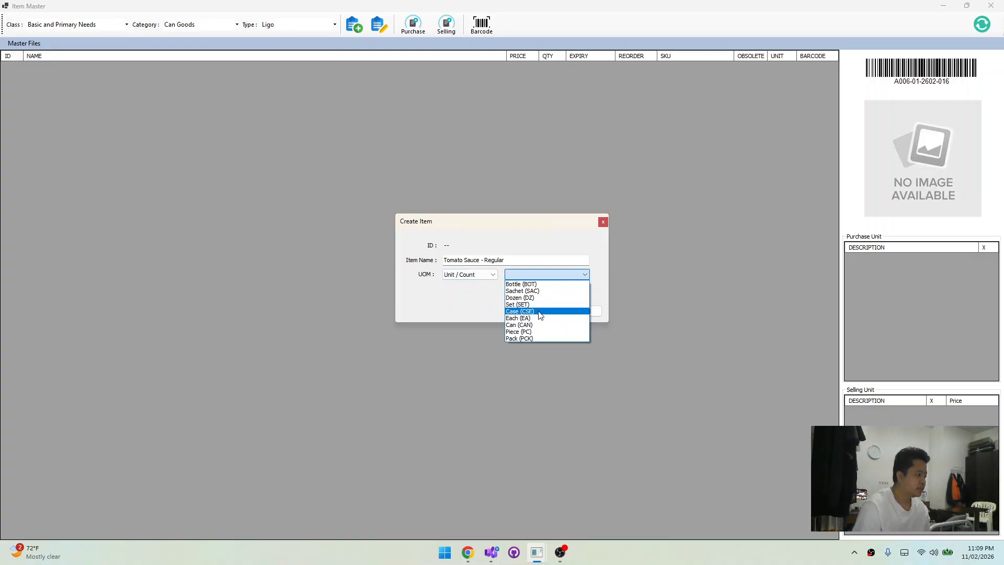
click(553, 325)
click(552, 313)
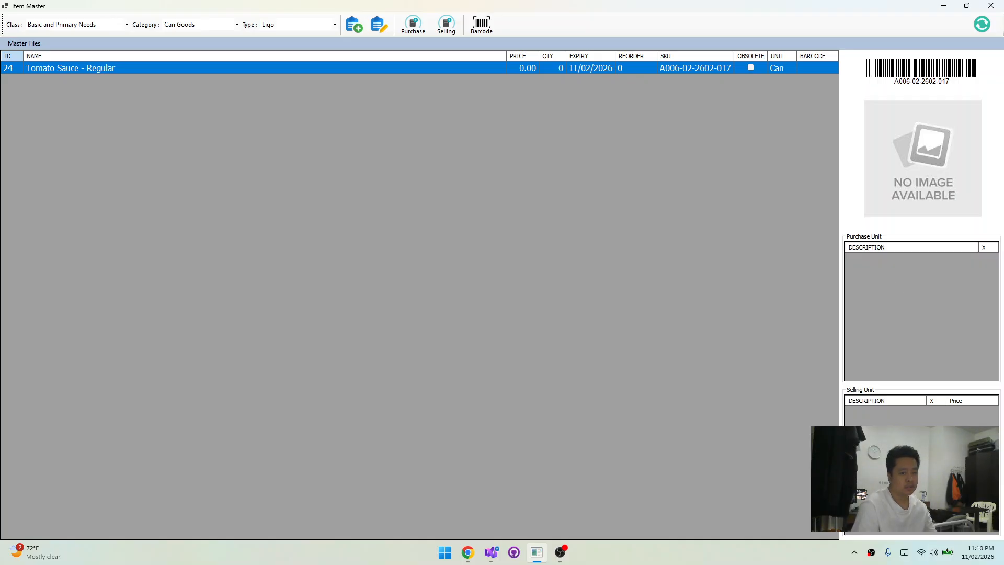
Start a new Ligo item, reuse the name copied from Tomato Sauce - Regular, and change it to "Tomato Sauce - Chili"
click(370, 40)
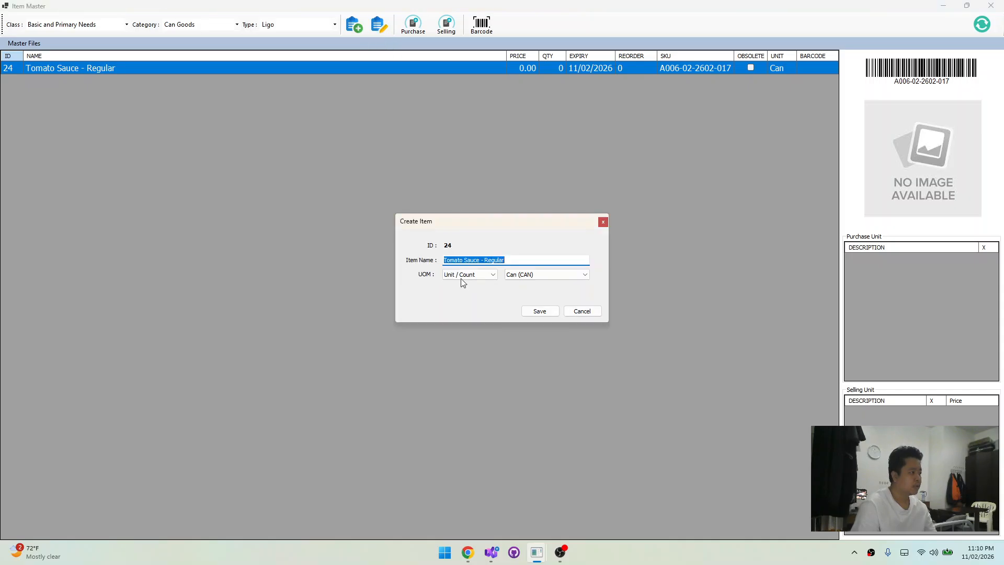
click(606, 222)
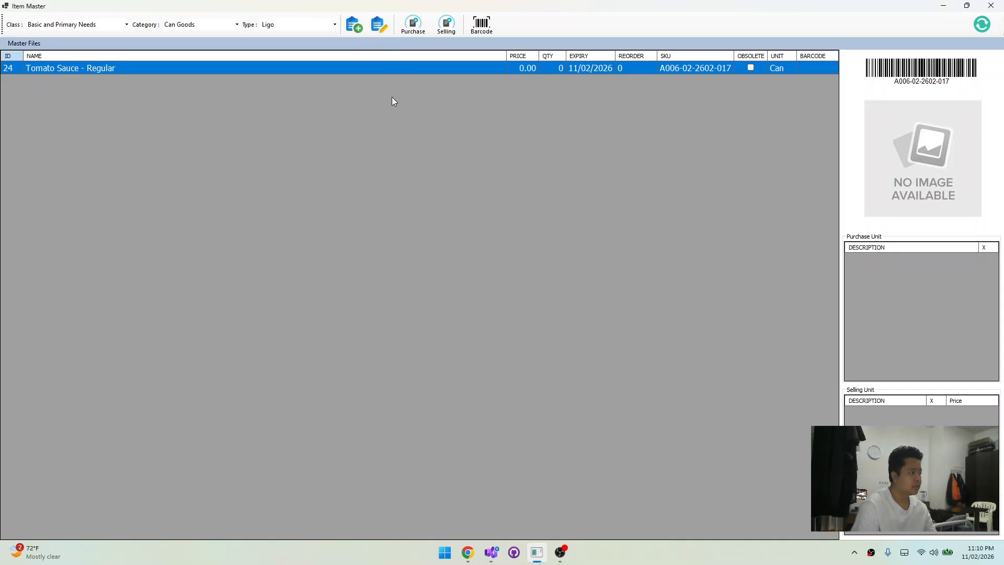
click(353, 26)
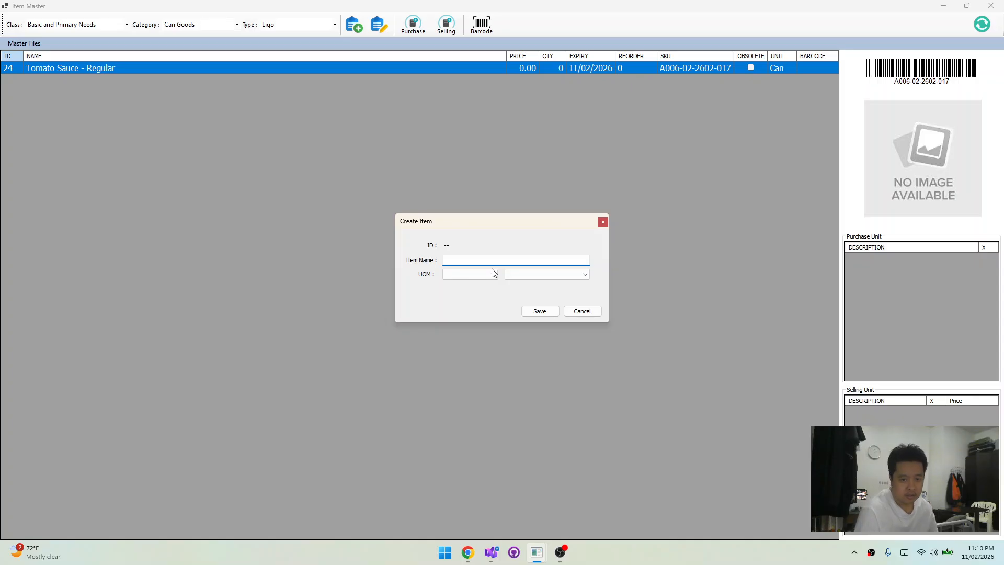
text(Tomato Sauce - Regular)
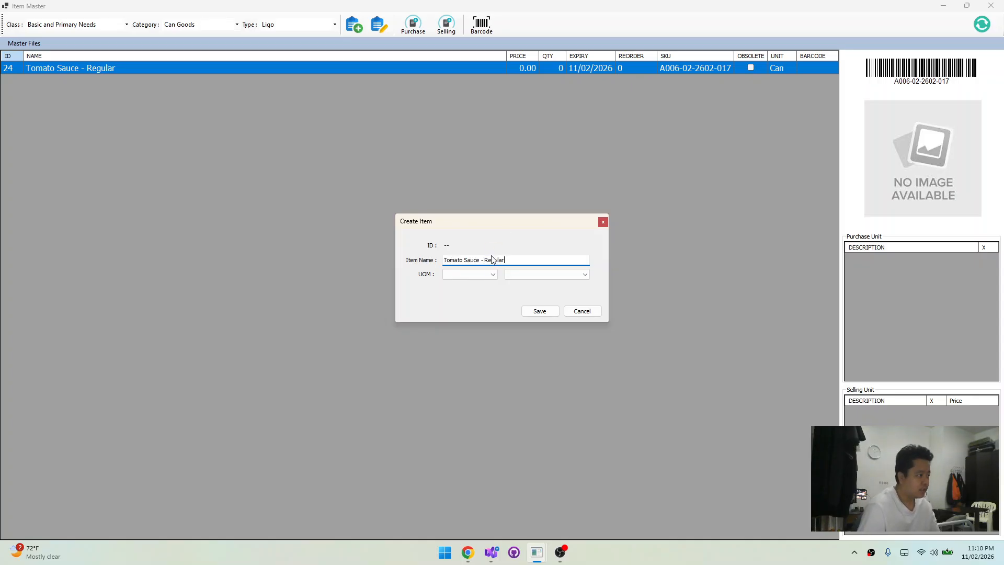
double_click(494, 260)
text(Chili)
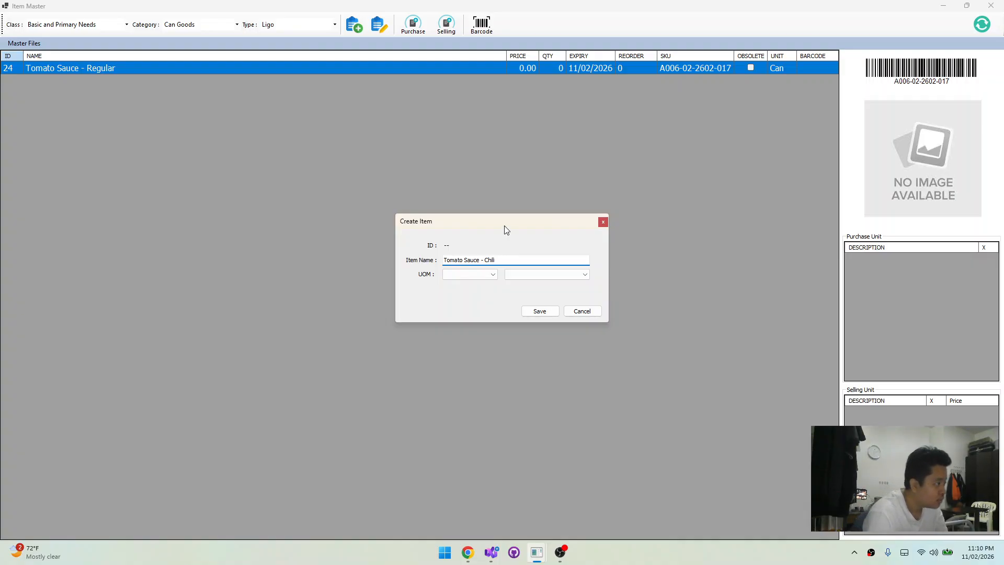
Set the Tomato Sauce - Chili item's unit of measure to Unit / Count, Can (CAN), and save it
click(476, 276)
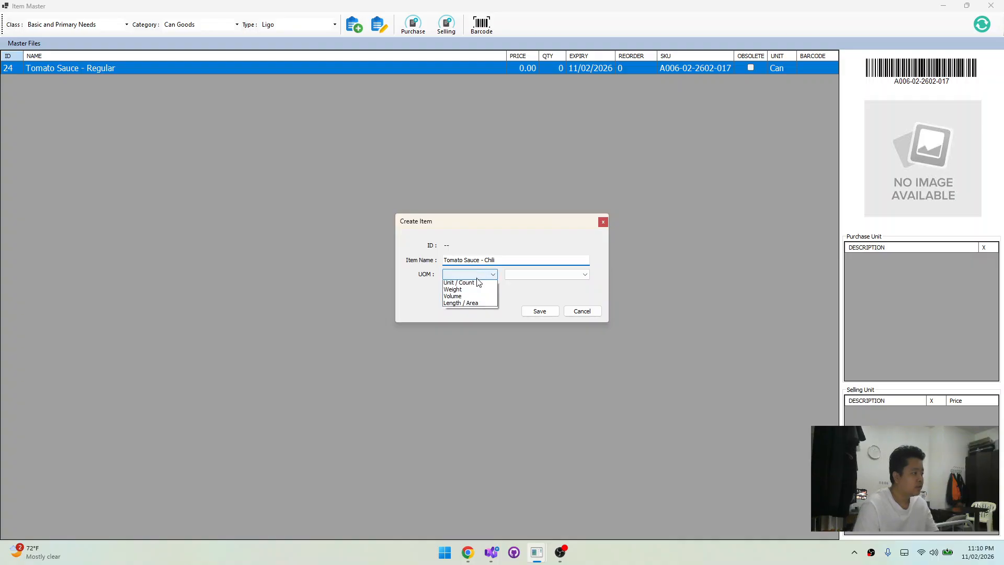
click(477, 282)
click(548, 276)
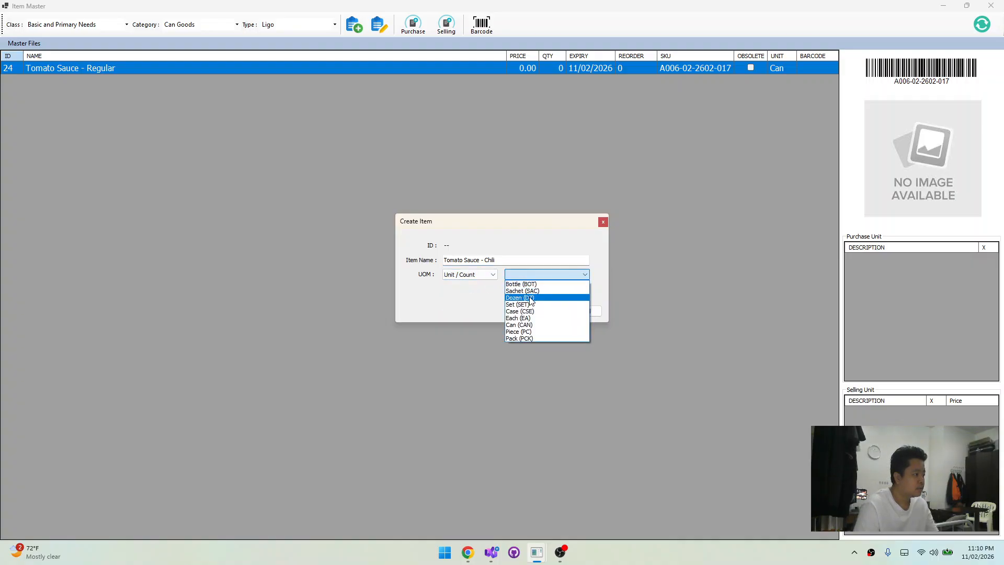
click(530, 325)
click(538, 311)
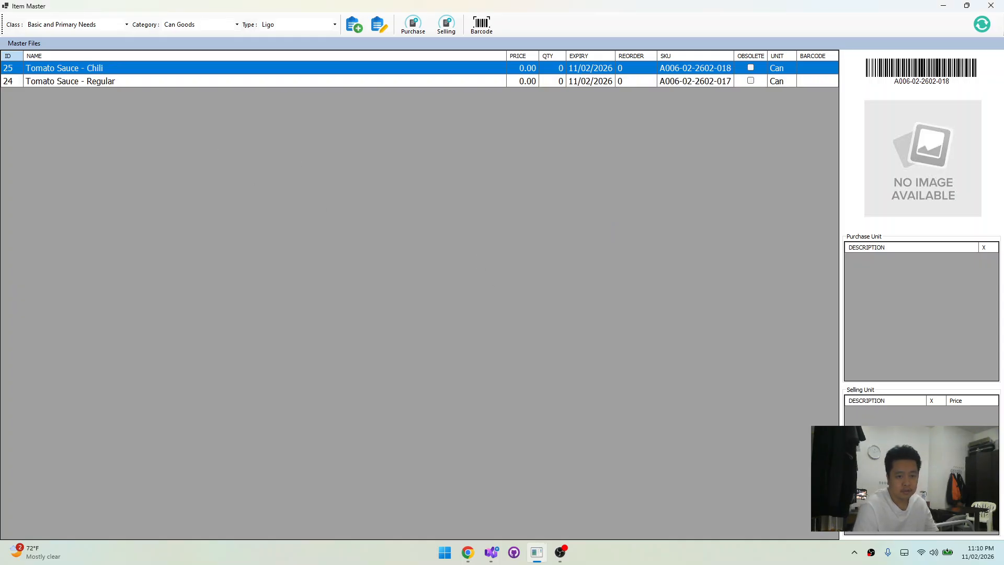
Start another Ligo item from the copied name and change it to "Tomato Sauce - Extra Hot"
key(alt+Tab)
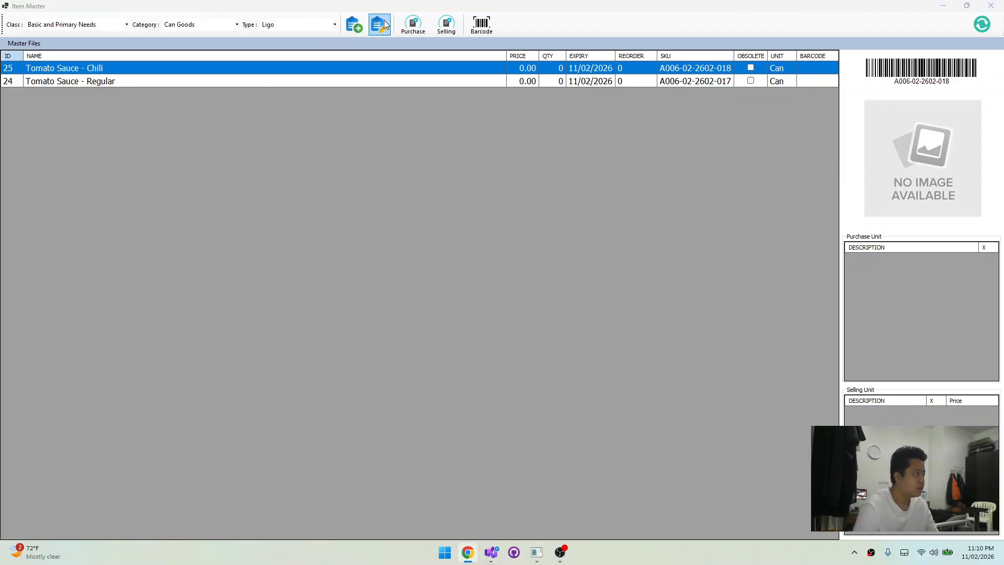
click(353, 27)
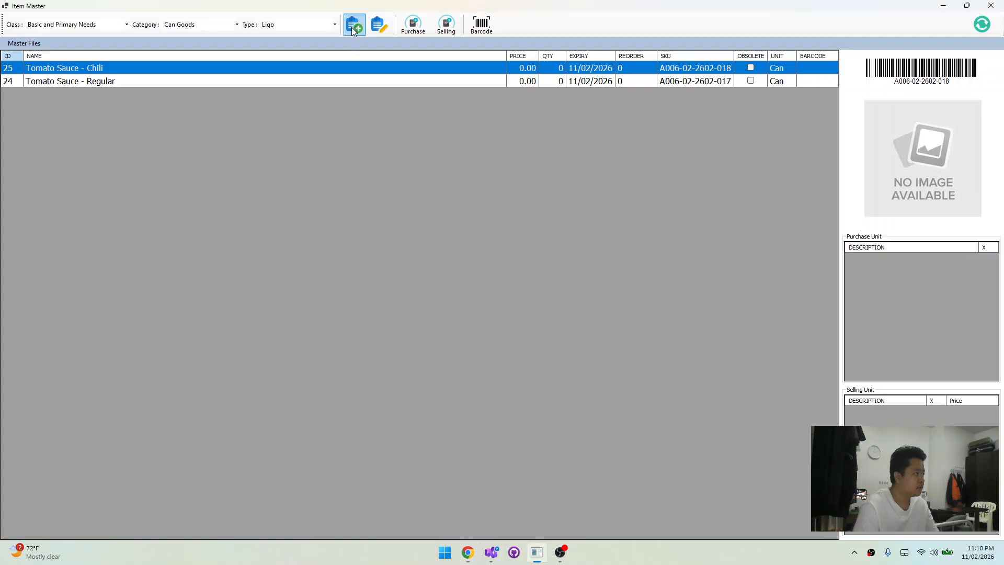
click(353, 24)
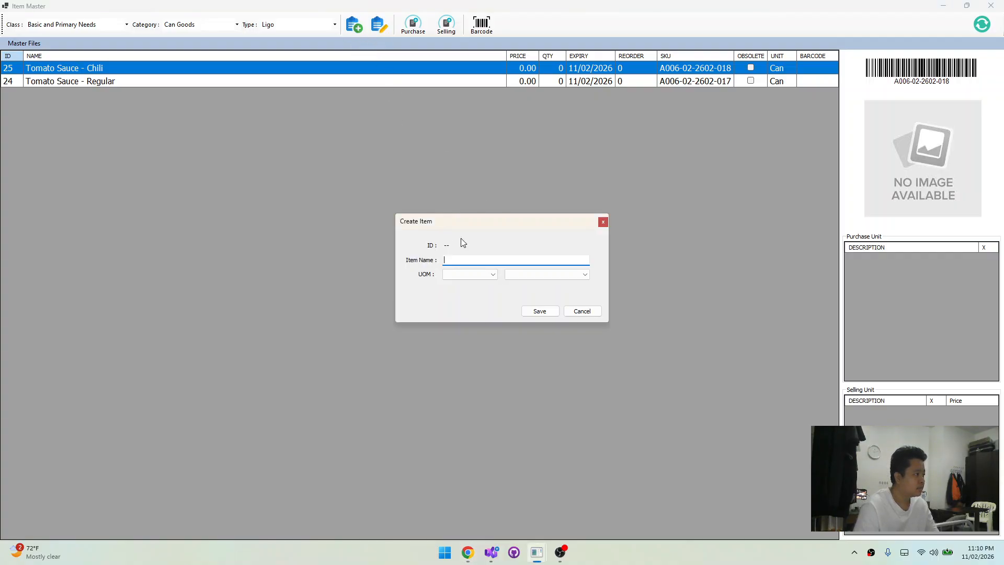
text(Tomato Sauce - Regular)
double_click(506, 262)
text(Extra )
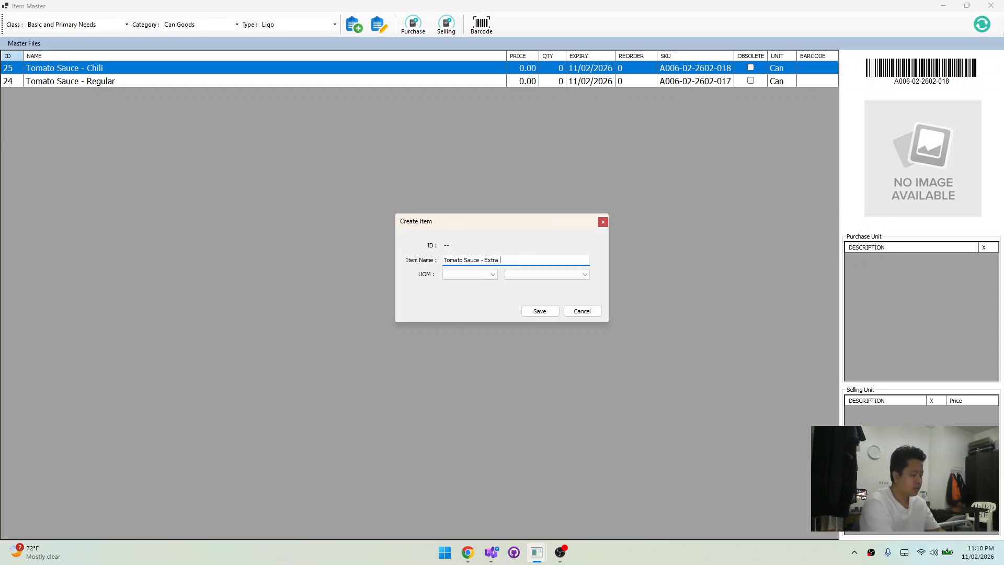
text(Hot)
Set the Tomato Sauce - Extra Hot item's unit of measure to Unit / Count, Can (CAN), and save it
click(488, 275)
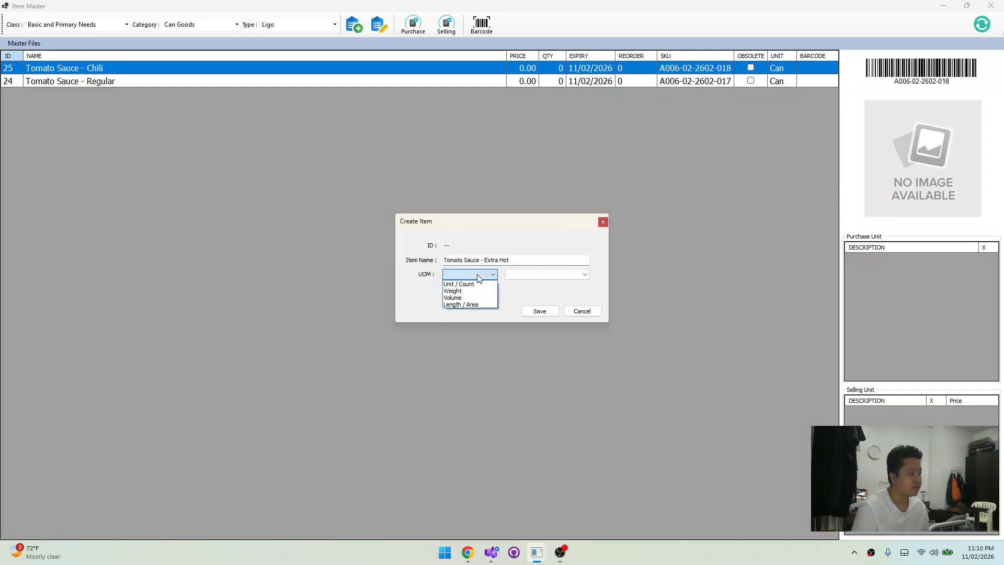
click(474, 283)
click(543, 274)
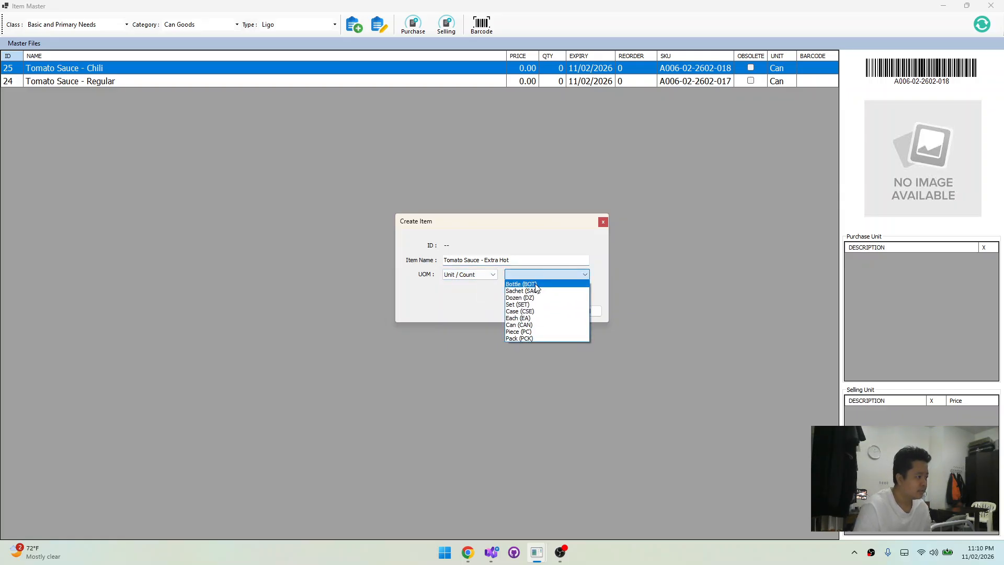
click(529, 325)
click(533, 312)
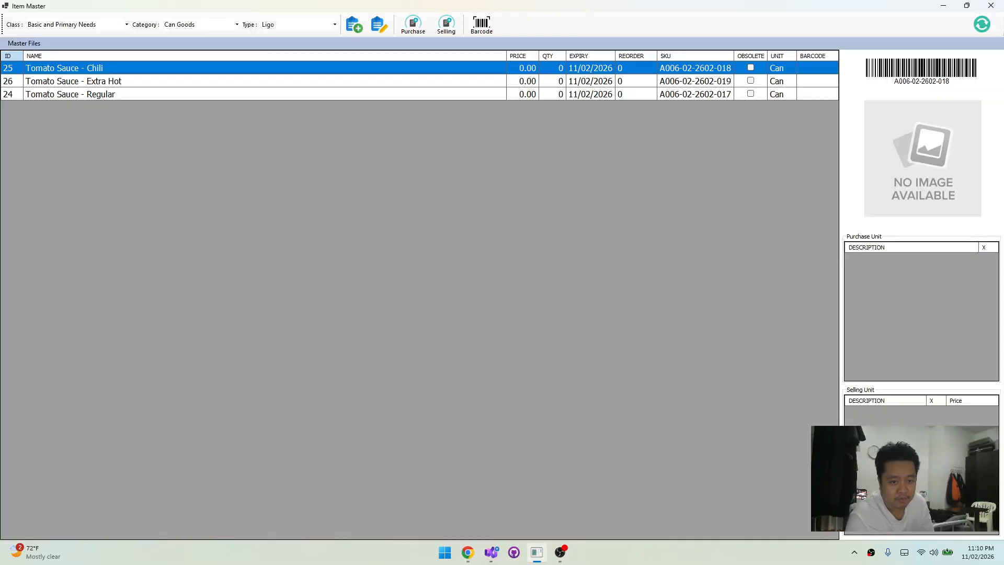
Start a new item under the Ligo type and name it "Spanish Style"
key(alt+Tab)
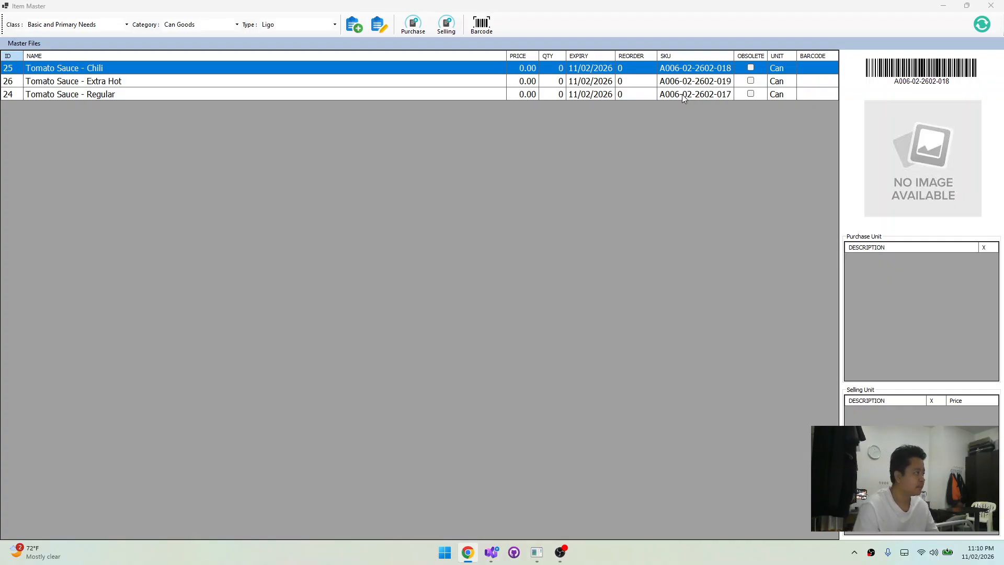
click(362, 214)
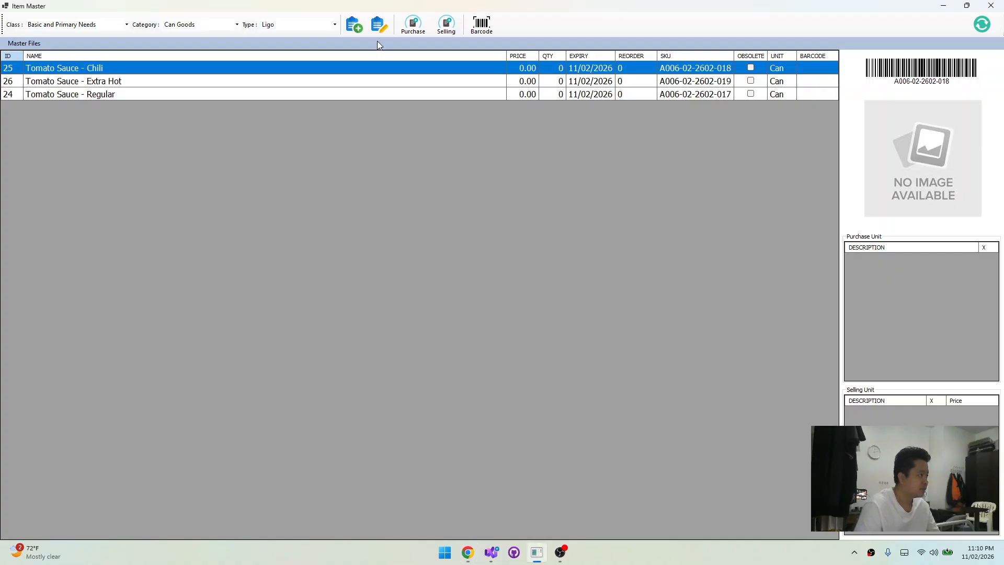
click(358, 27)
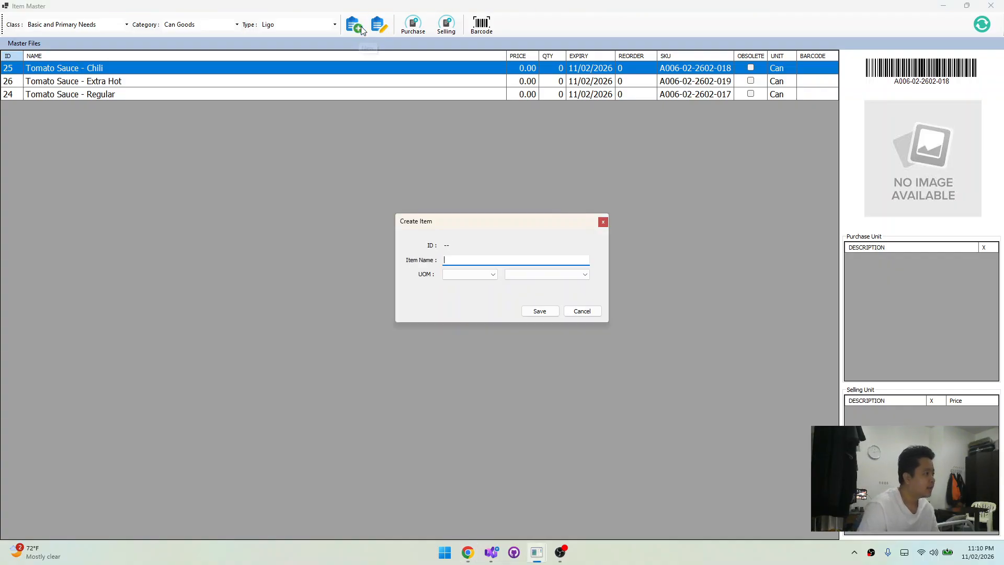
text(Spanish Style)
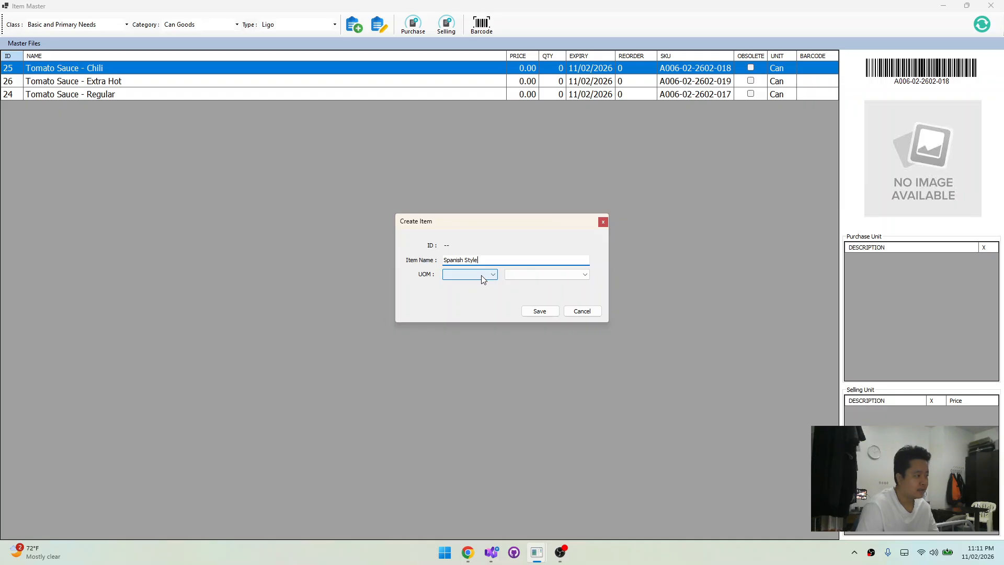
Set the Spanish Style item's unit of measure to Unit / Count, Can (CAN), and save it
click(481, 275)
click(475, 283)
click(549, 274)
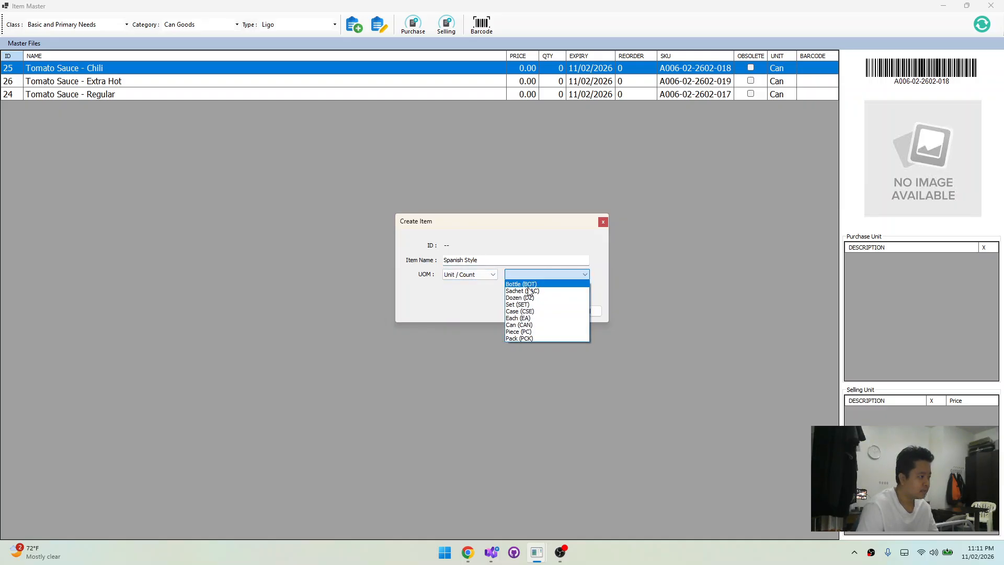
click(520, 325)
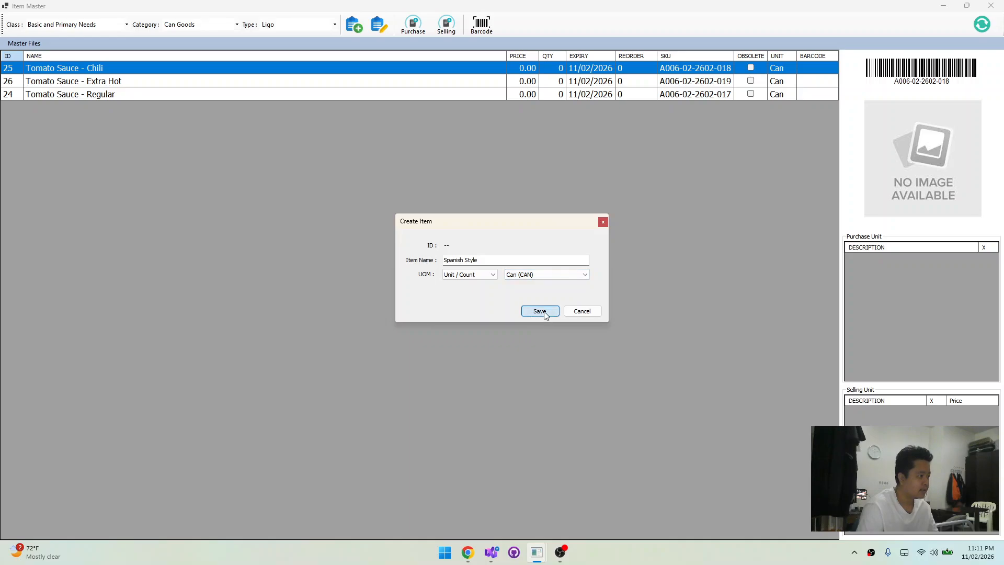
click(540, 311)
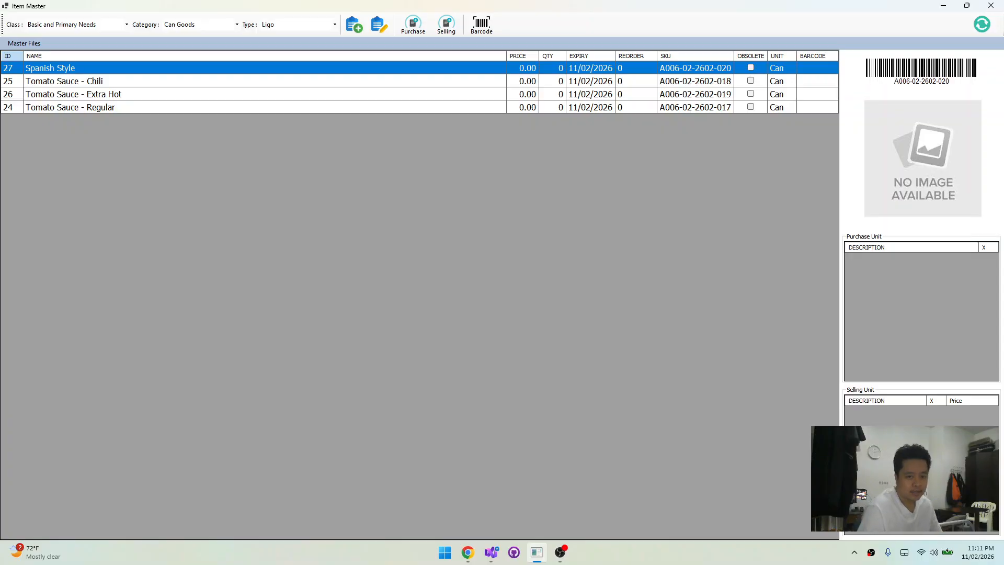
Start a new item under the Ligo type and name it "Gata"
key(alt+Tab)
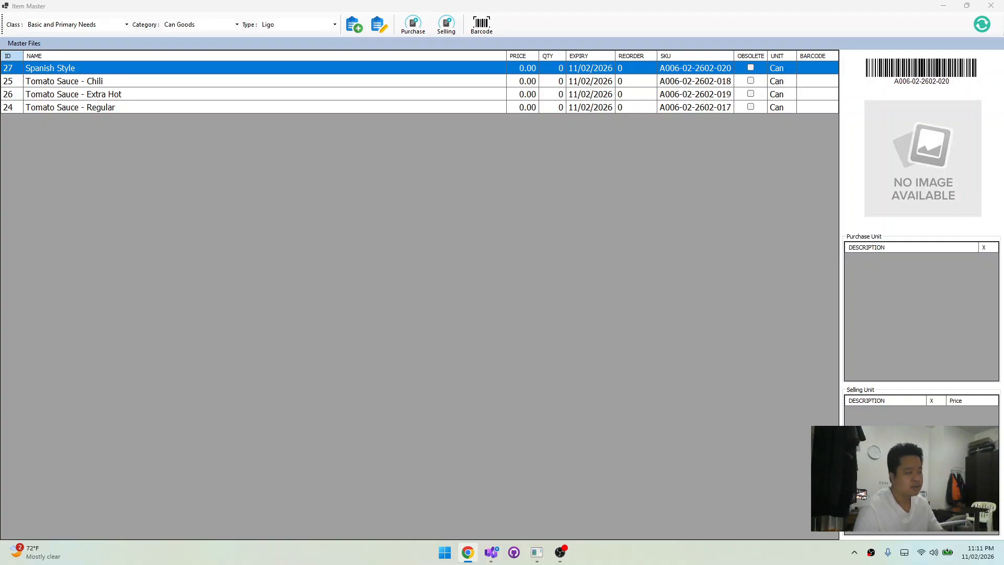
click(424, 267)
click(352, 26)
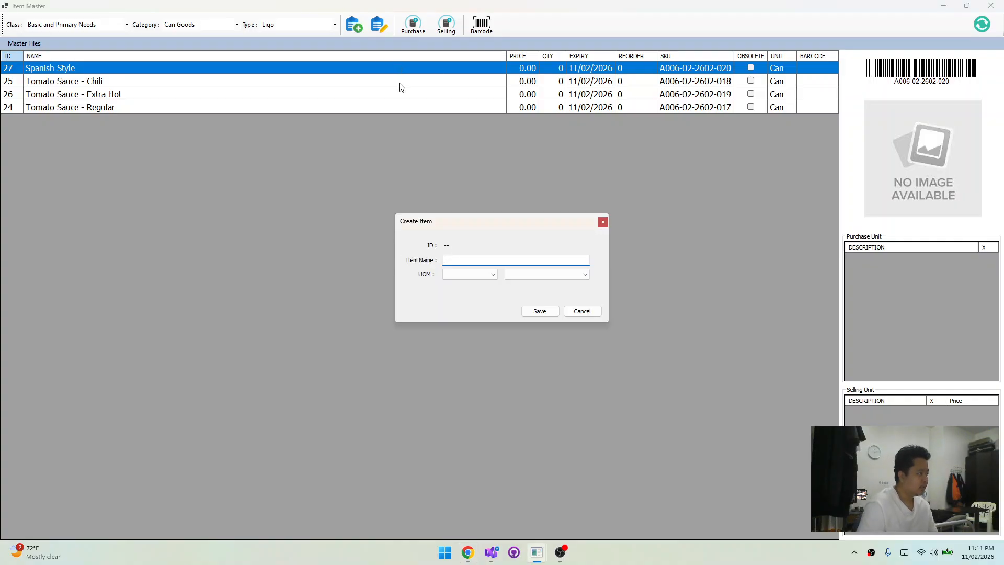
text(Gata)
Set the Gata item's unit of measure to Unit / Count, Can (CAN), and save it
click(475, 275)
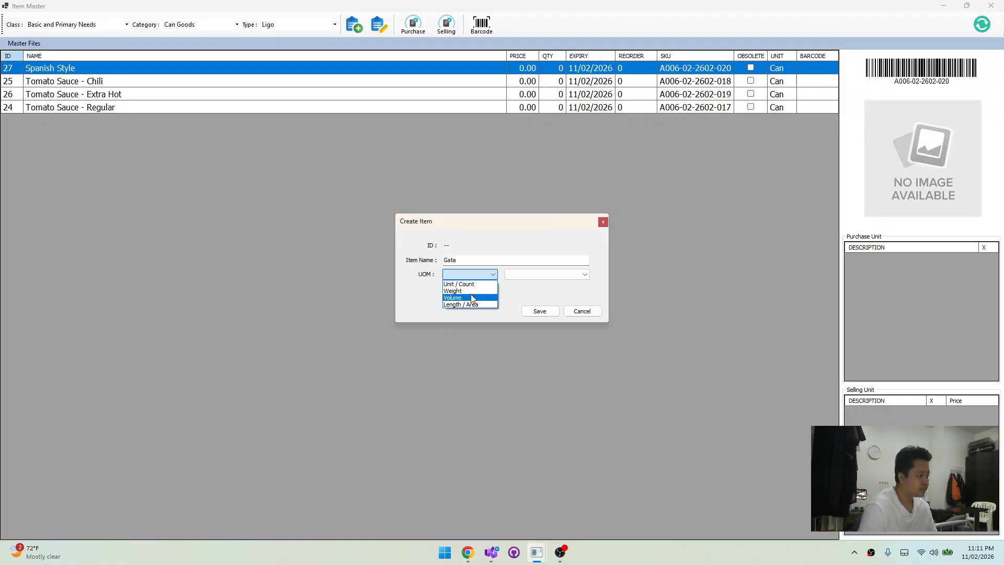
click(480, 288)
click(528, 276)
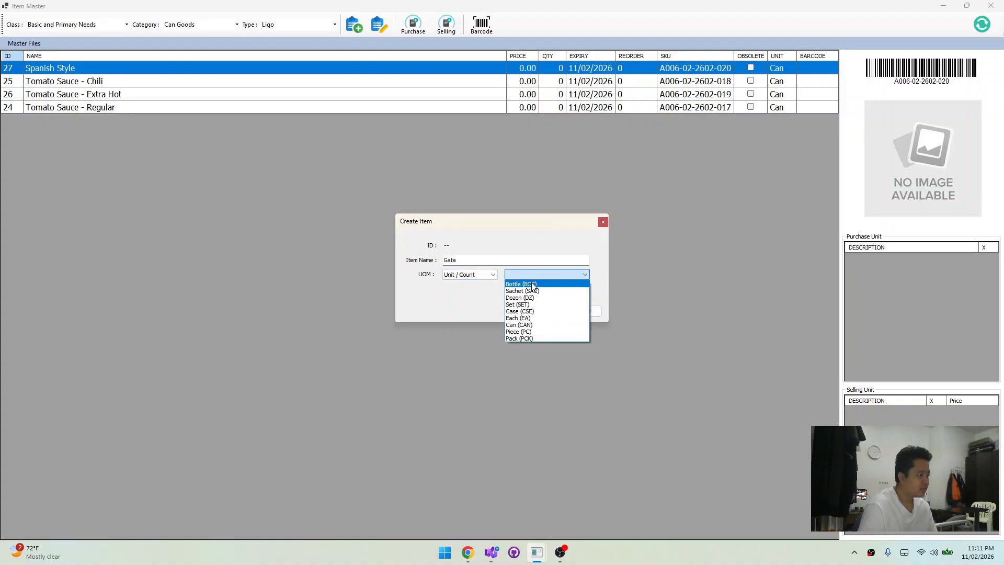
click(529, 283)
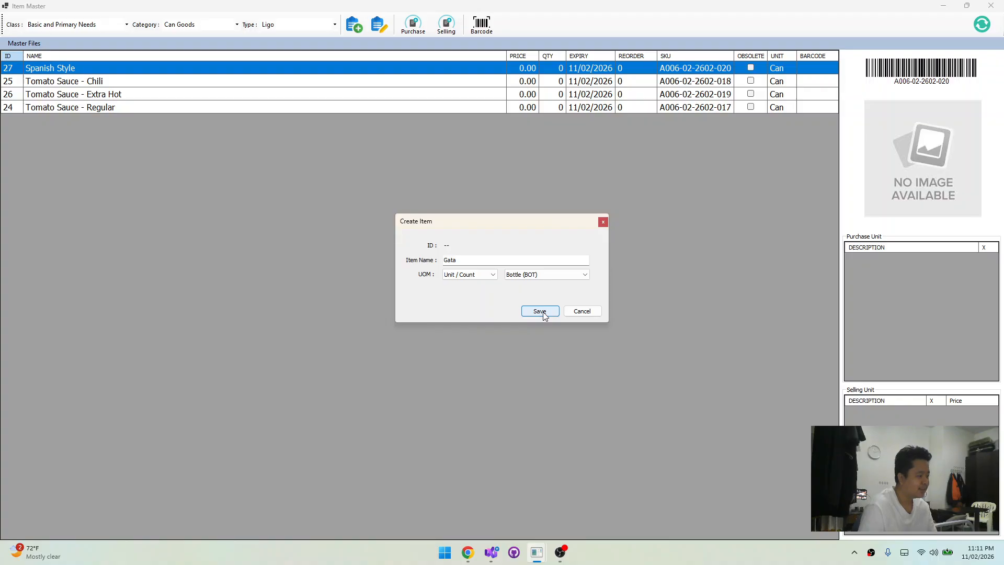
click(485, 275)
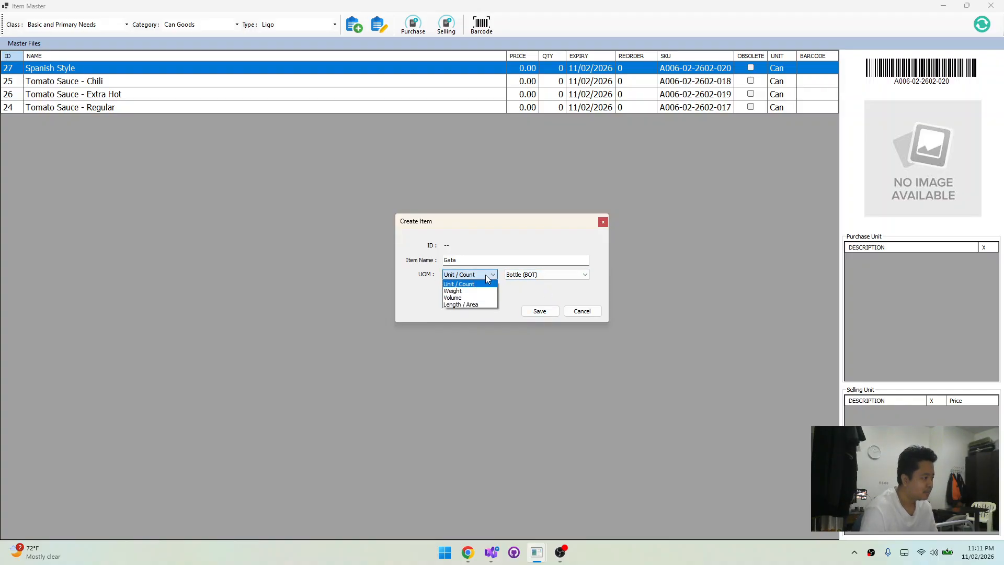
click(485, 274)
click(527, 275)
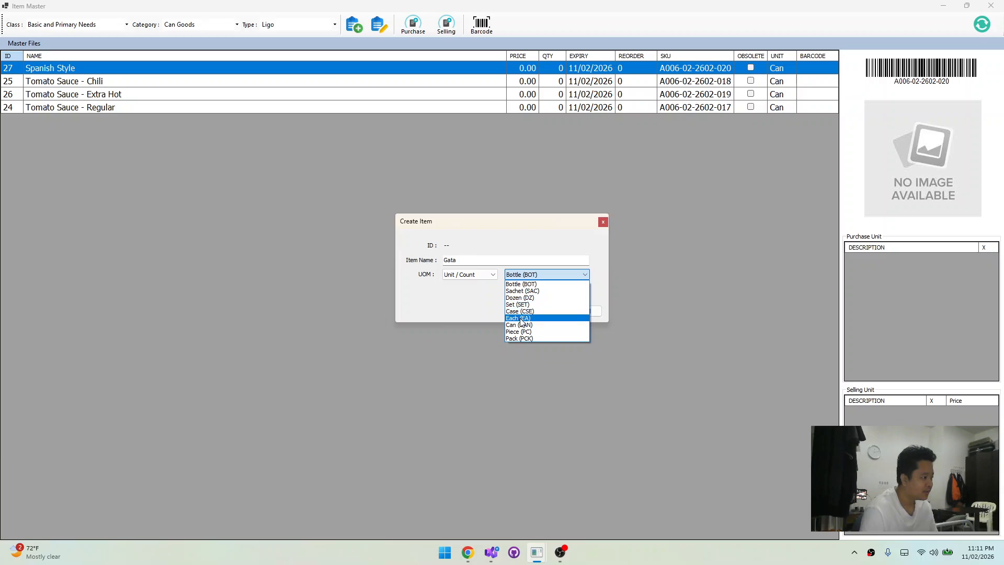
click(525, 325)
click(527, 312)
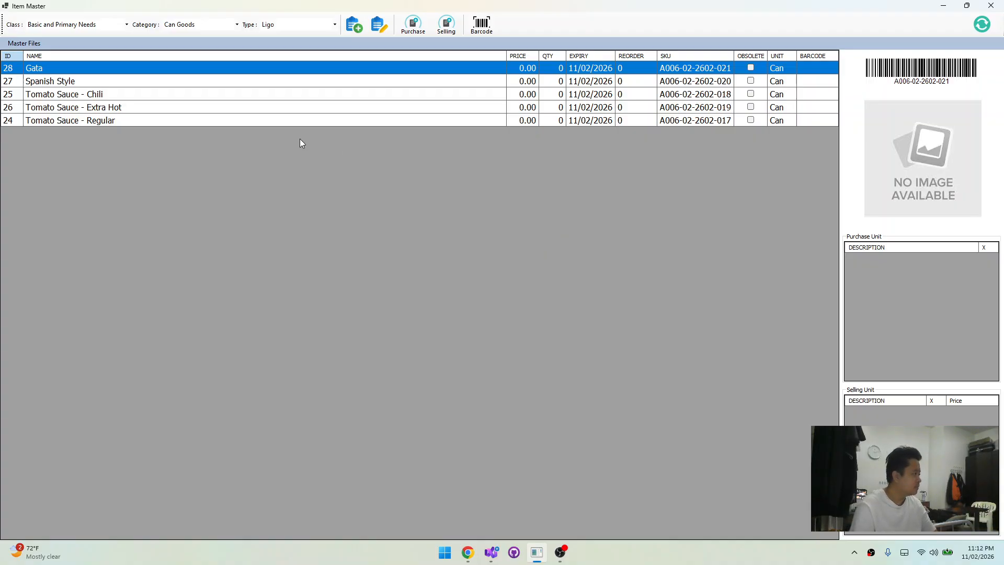
click(183, 120)
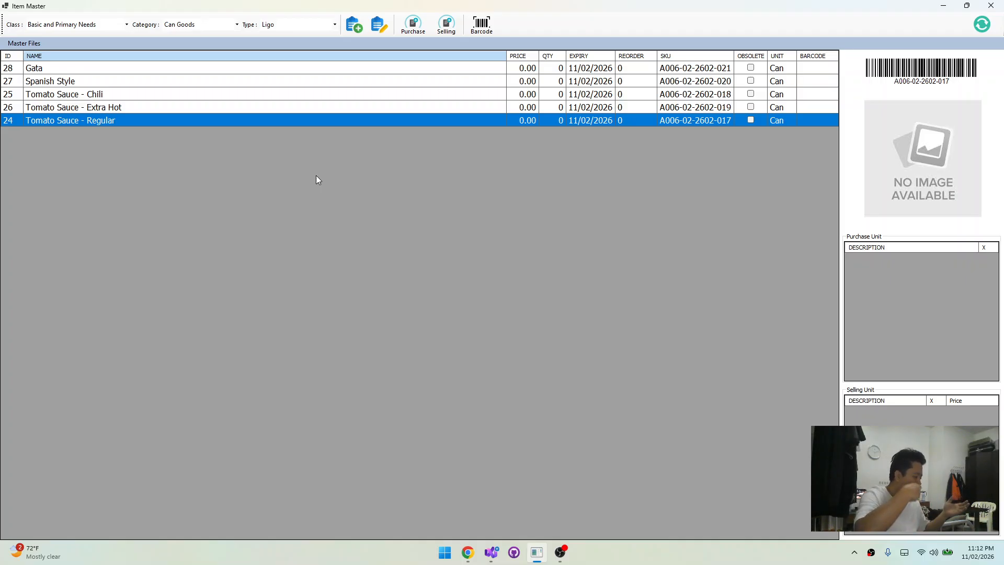
click(476, 31)
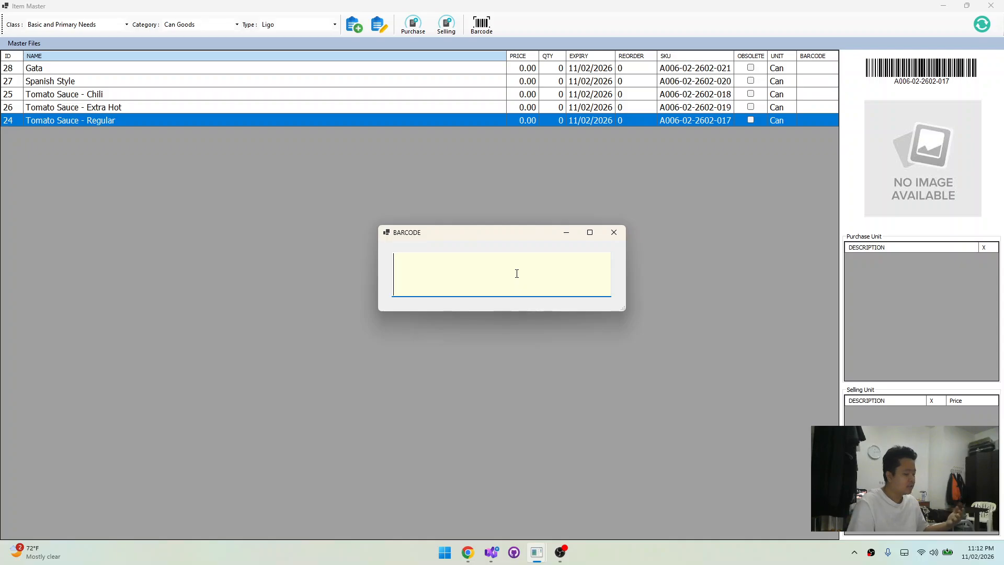
text(3513543113321)
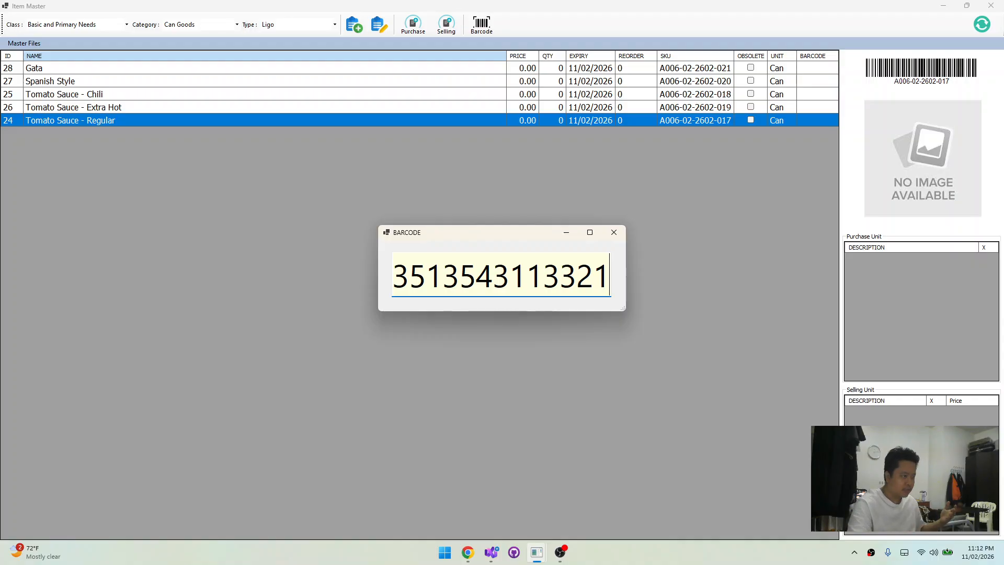
key(Return)
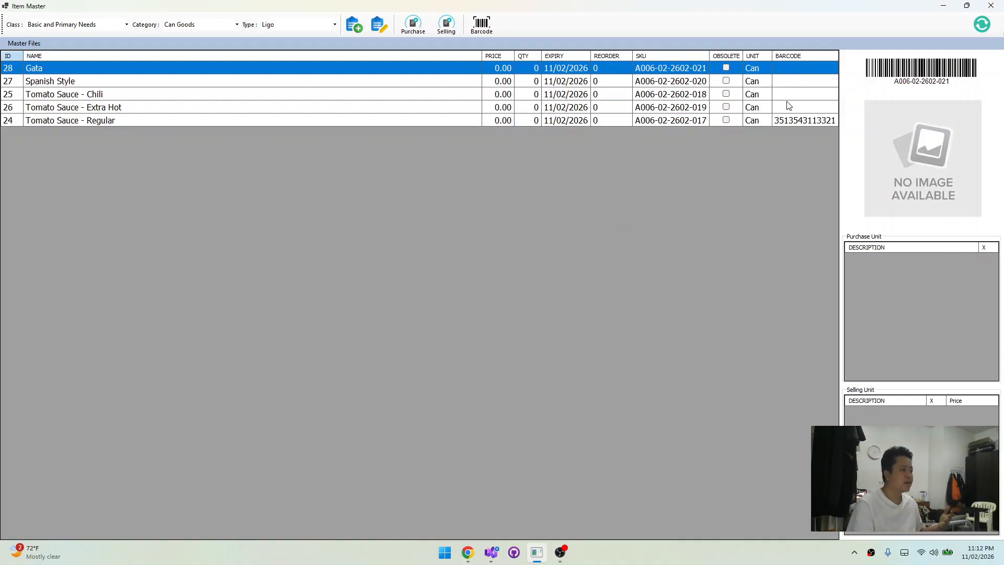
click(800, 121)
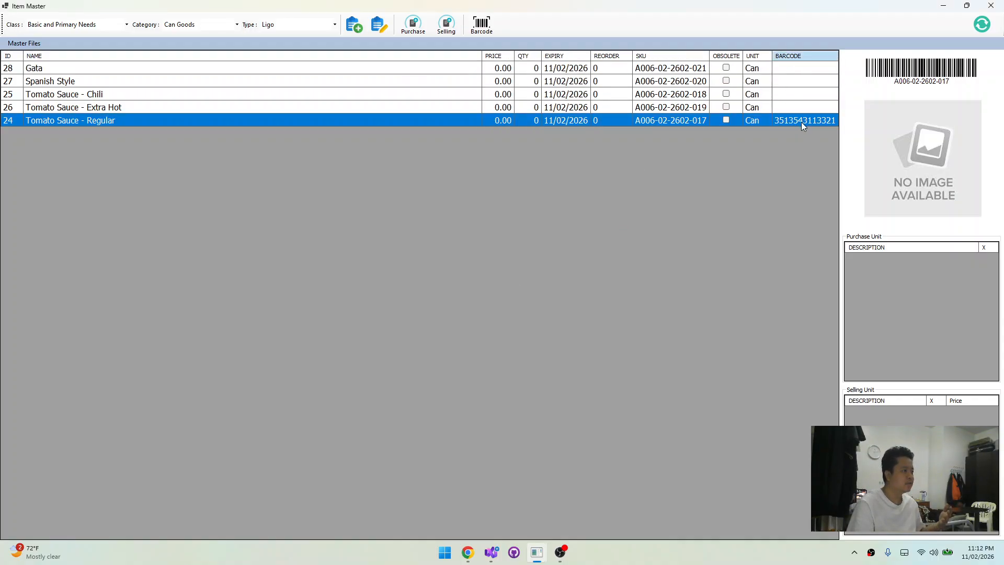
click(446, 109)
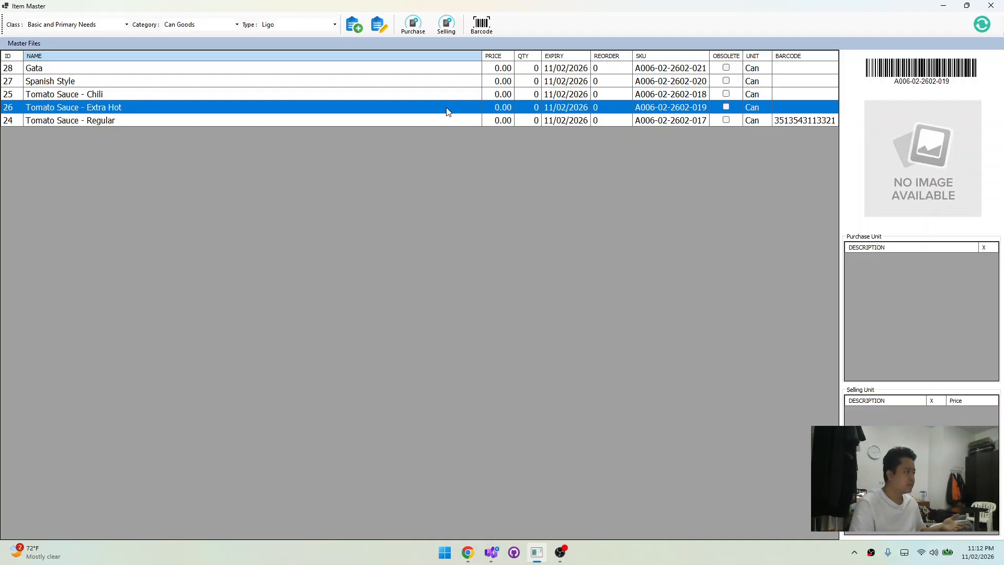
click(481, 24)
text(3213265454)
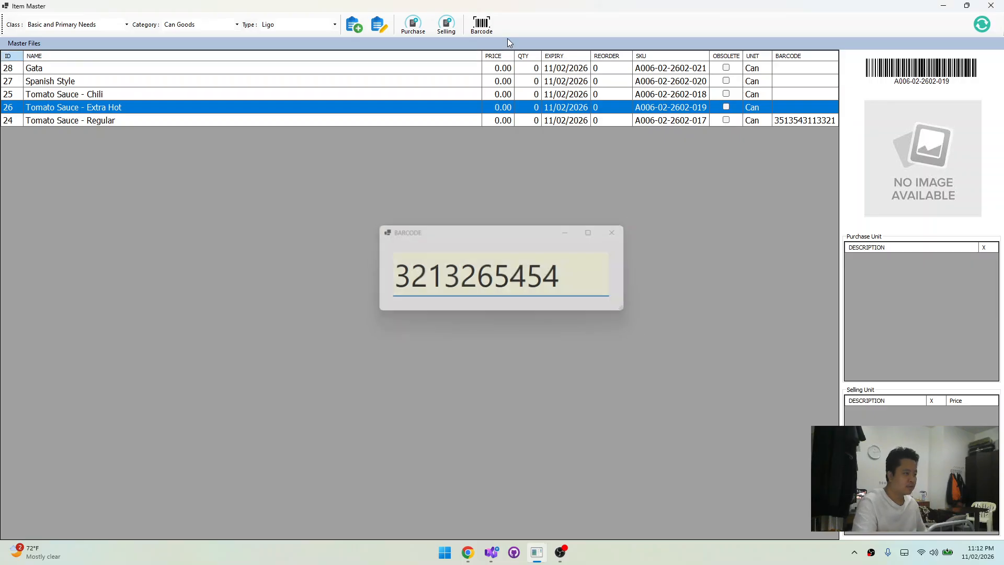
key(Return)
click(814, 109)
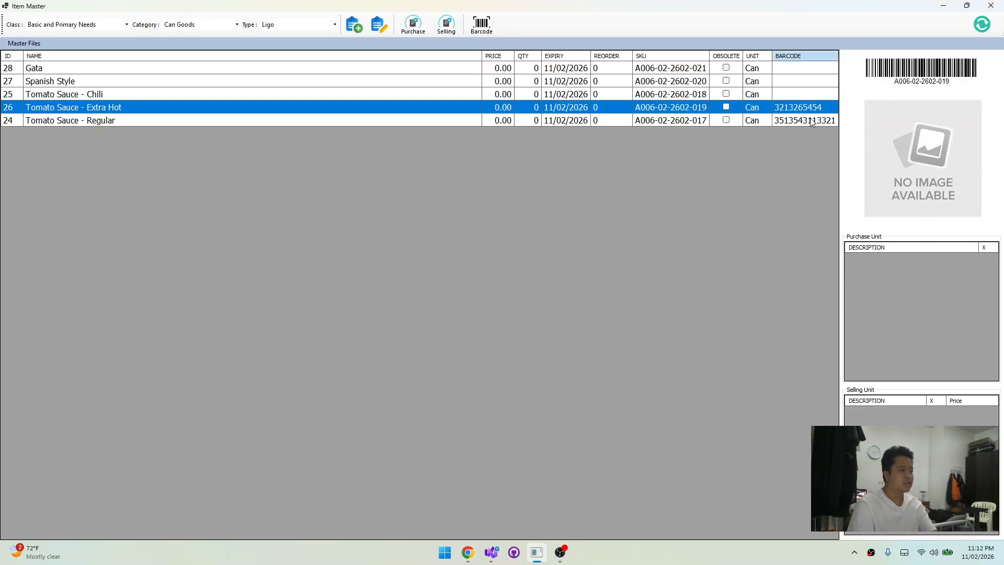
Review the barcode entries of the Tomato Sauce items in the item list
click(810, 120)
click(805, 108)
click(808, 95)
click(805, 109)
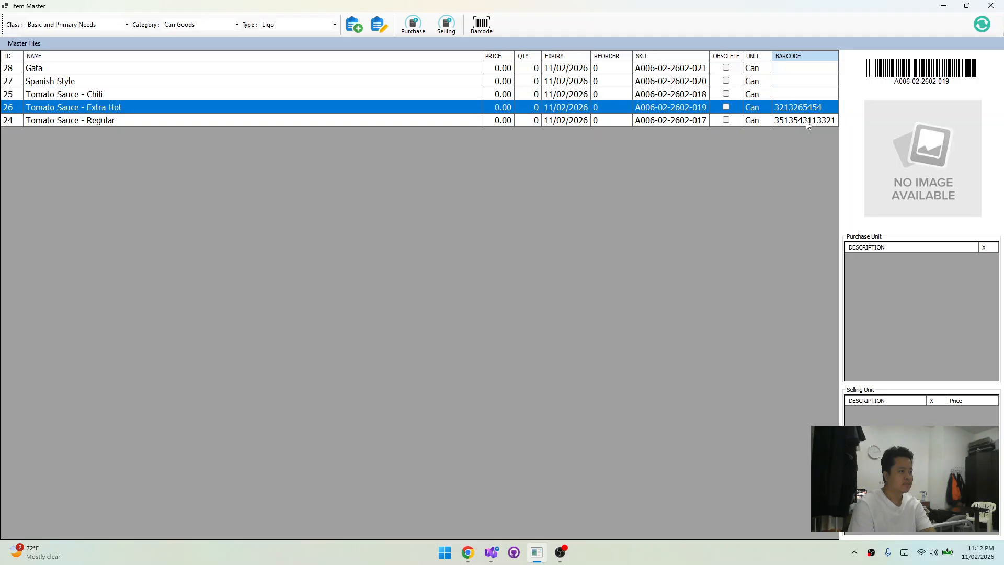
click(805, 120)
click(809, 94)
click(811, 120)
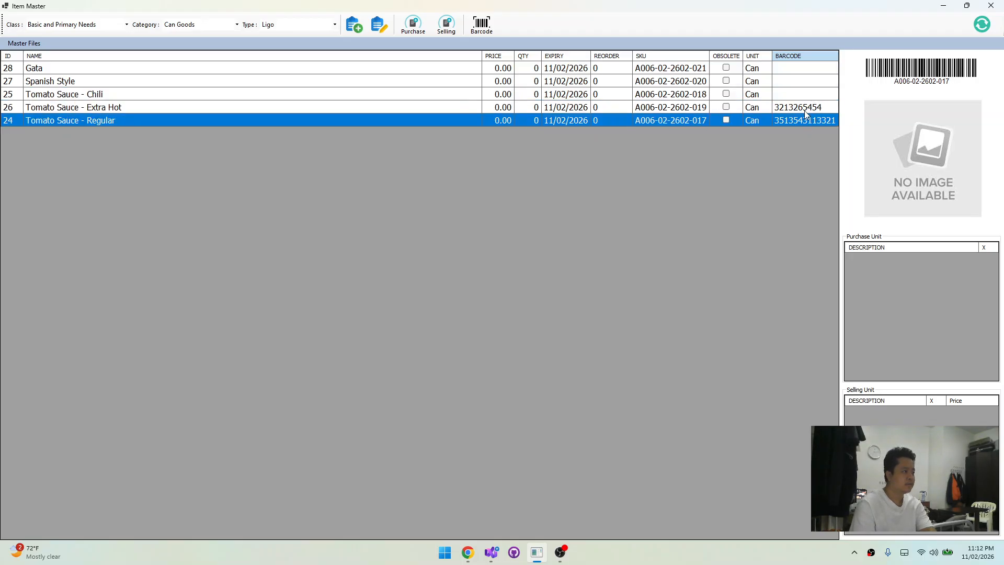
click(805, 108)
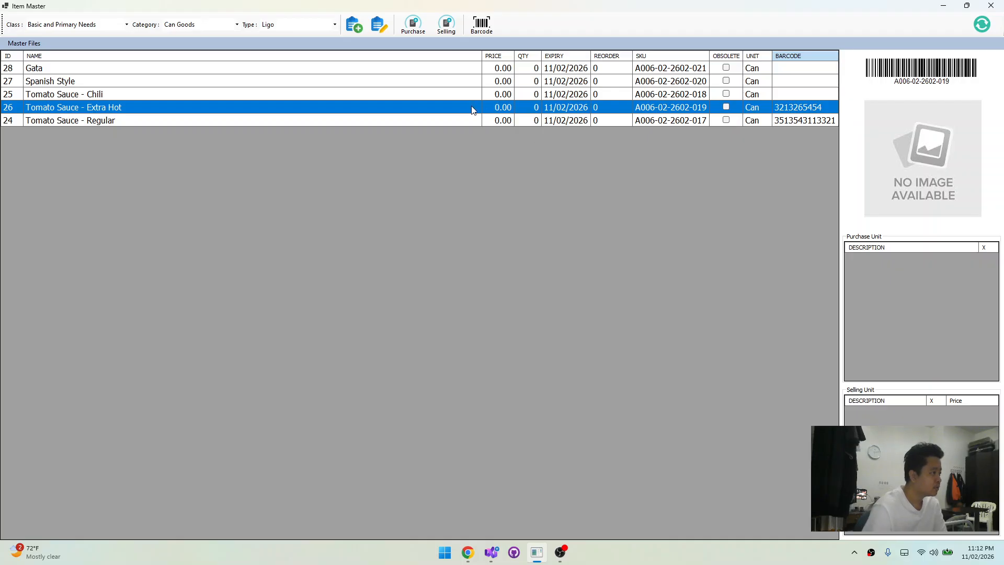
click(436, 96)
drag(428, 115, 427, 112)
click(428, 112)
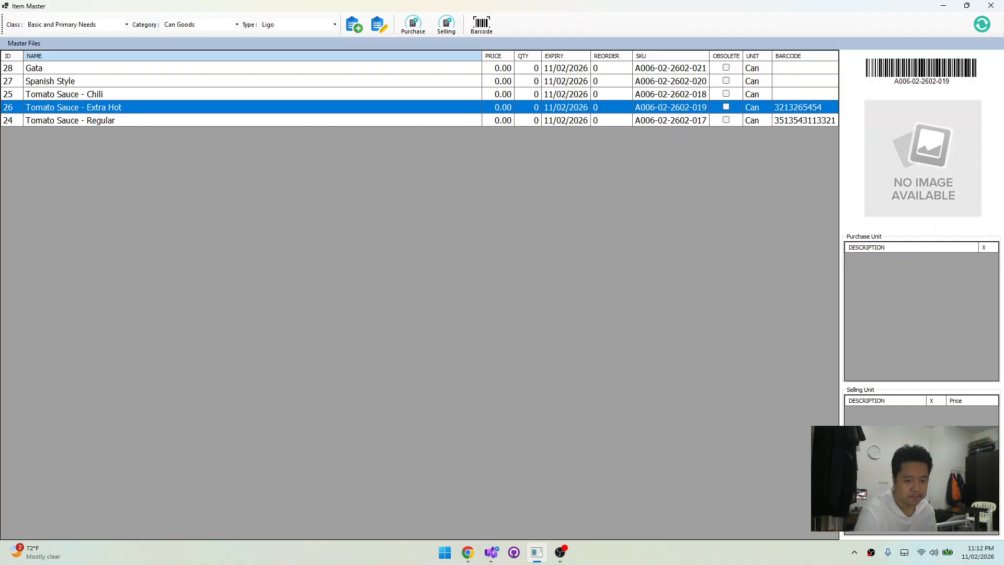
Start a new item under the Ligo type and name it "Sardines with Sriracha"
key(alt+Tab)
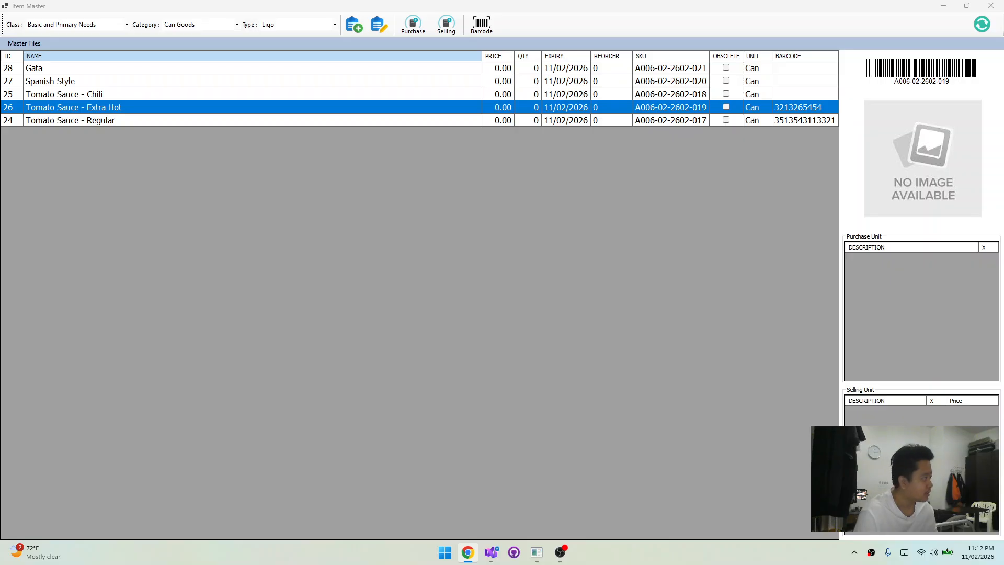
click(124, 129)
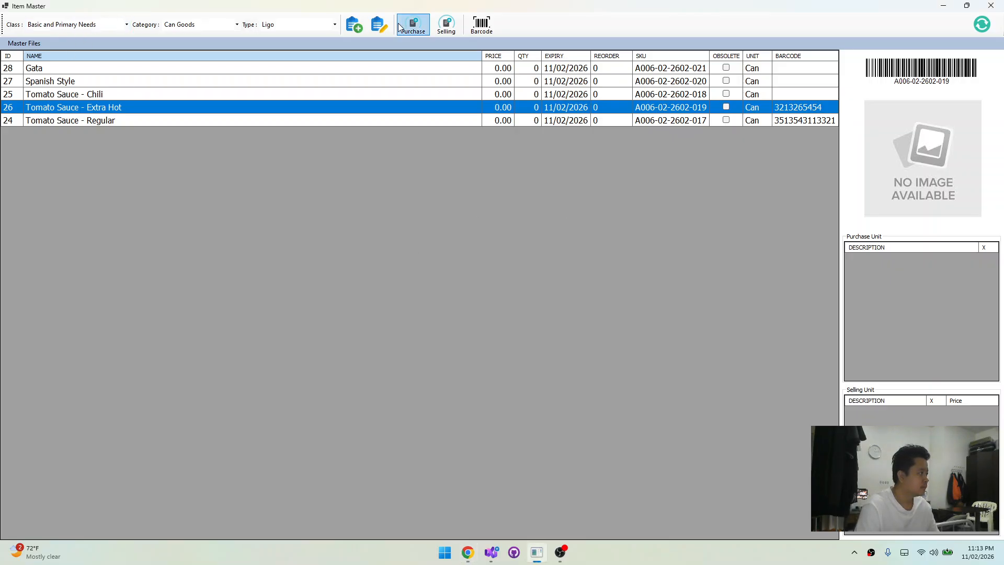
click(354, 25)
text(Sardines with Sriracha)
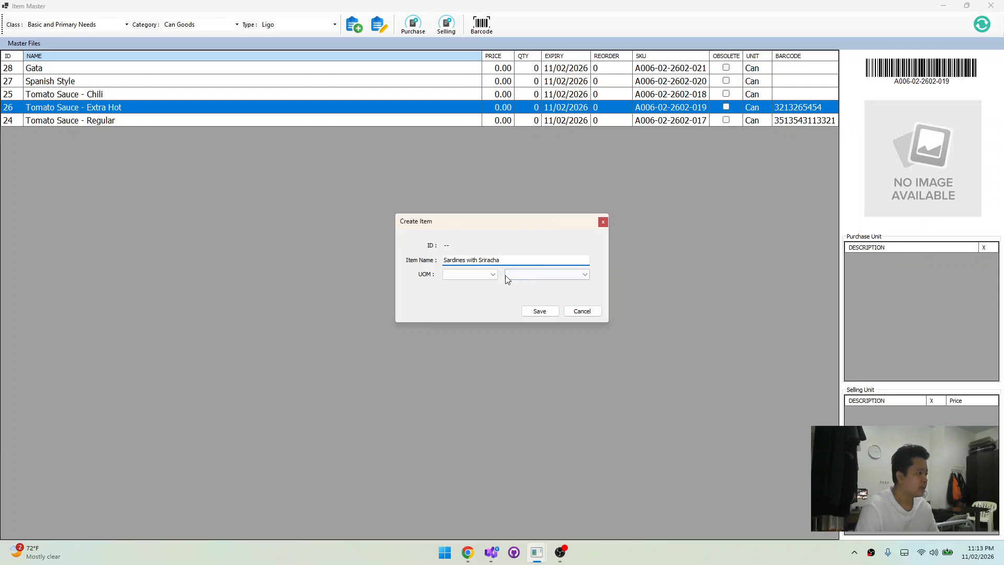
Set the Sardines with Sriracha item's unit of measure to Unit / Count, Can (CAN), and save it
click(492, 274)
click(468, 281)
click(533, 275)
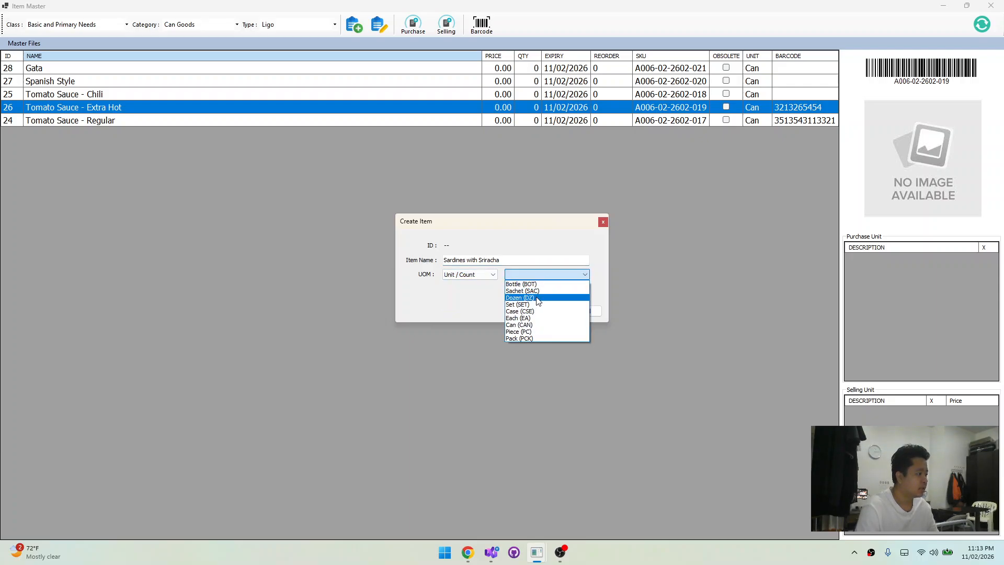
click(533, 325)
click(542, 311)
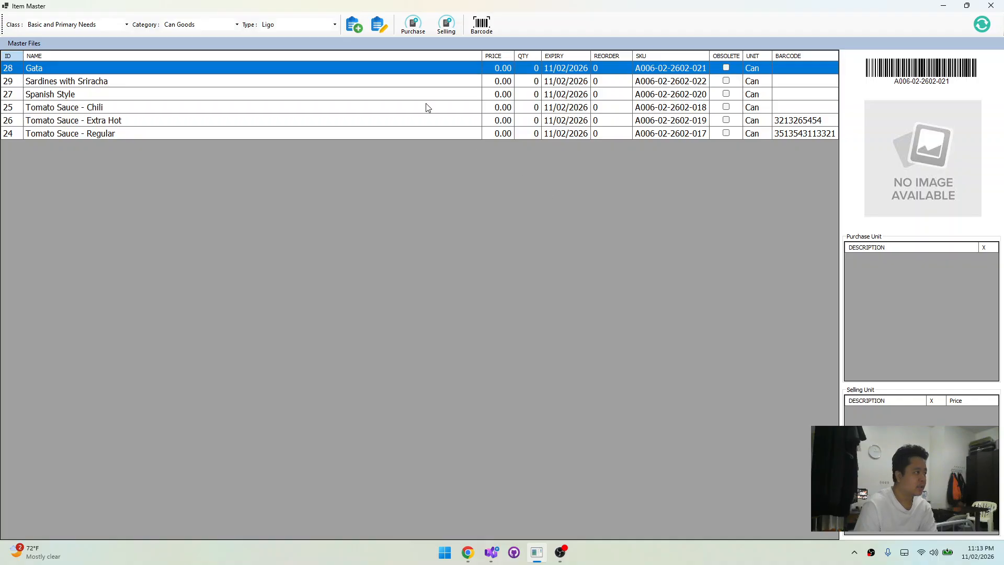
Add a purchase unit to the Gata item with unit Can (CAN), conversion 1 and description "25", and reselect the item to check it
click(416, 28)
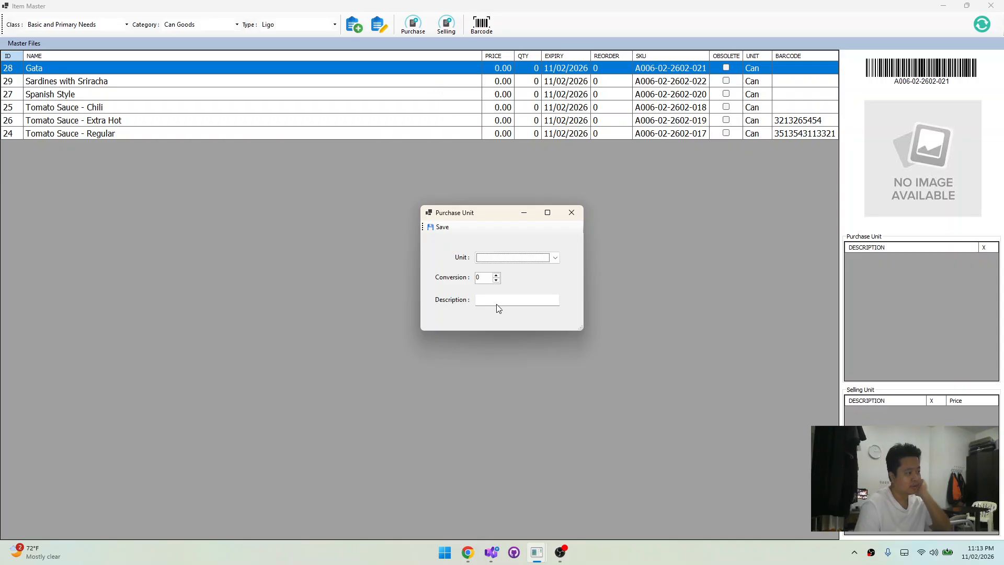
click(514, 259)
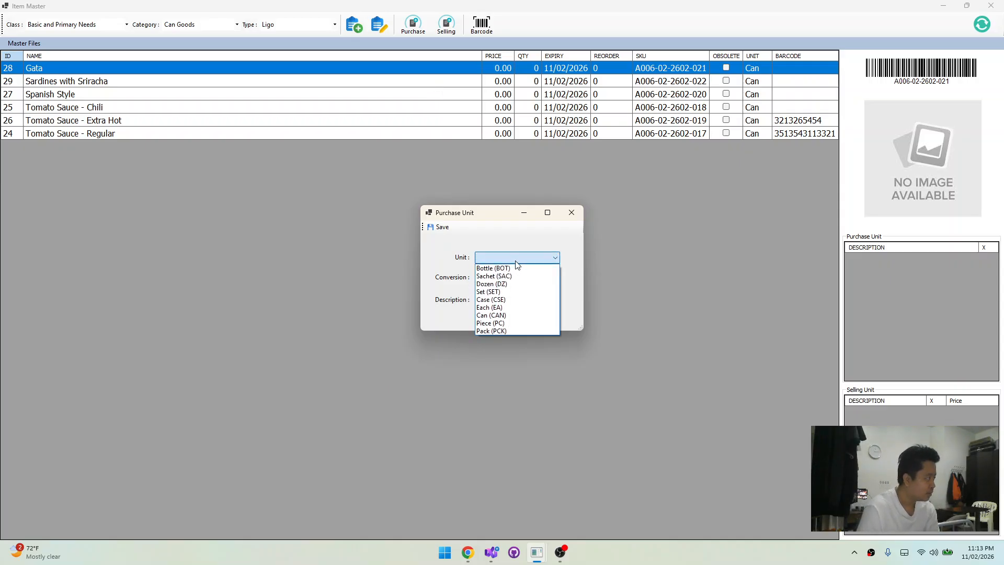
click(508, 316)
key(Tab)
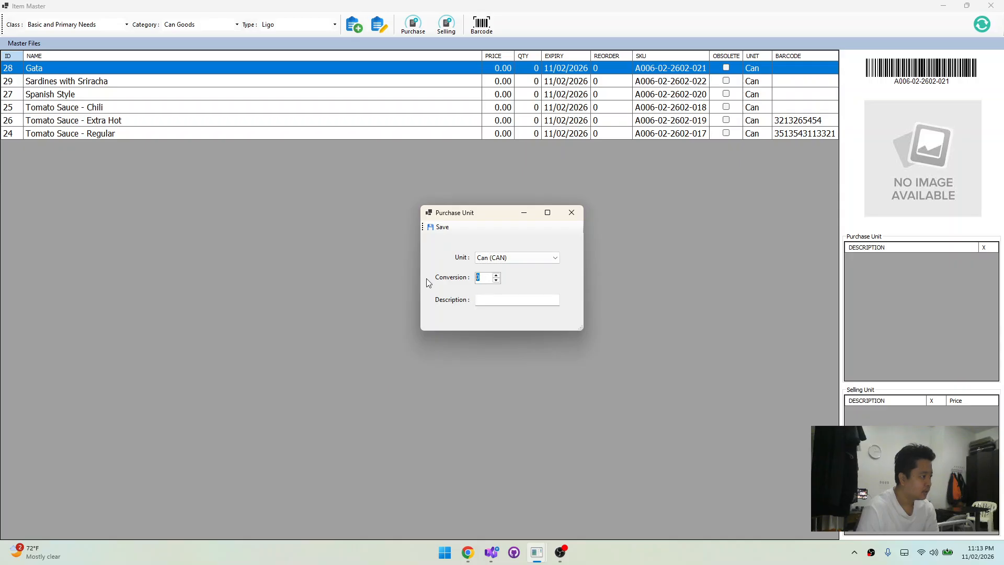
text(1)
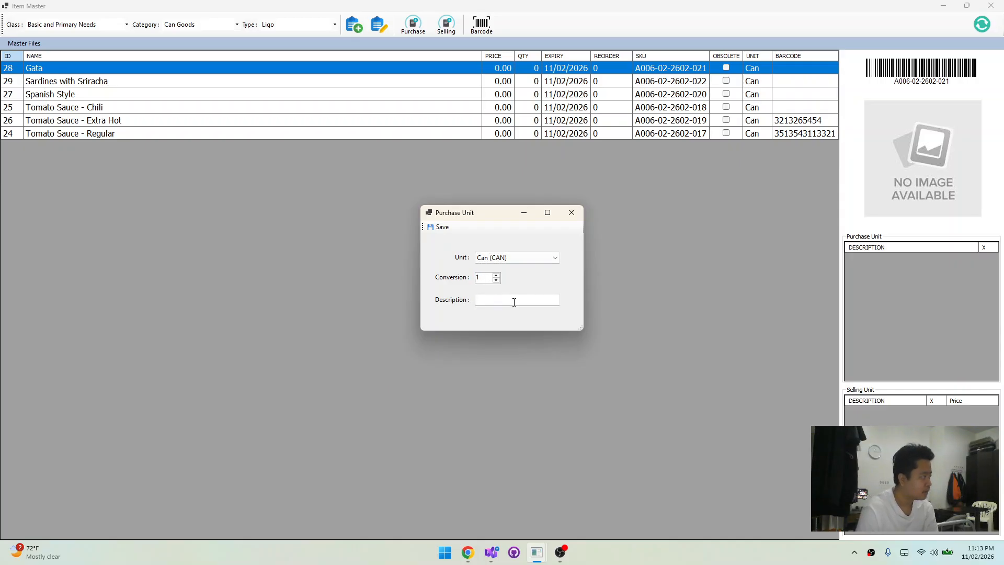
click(515, 301)
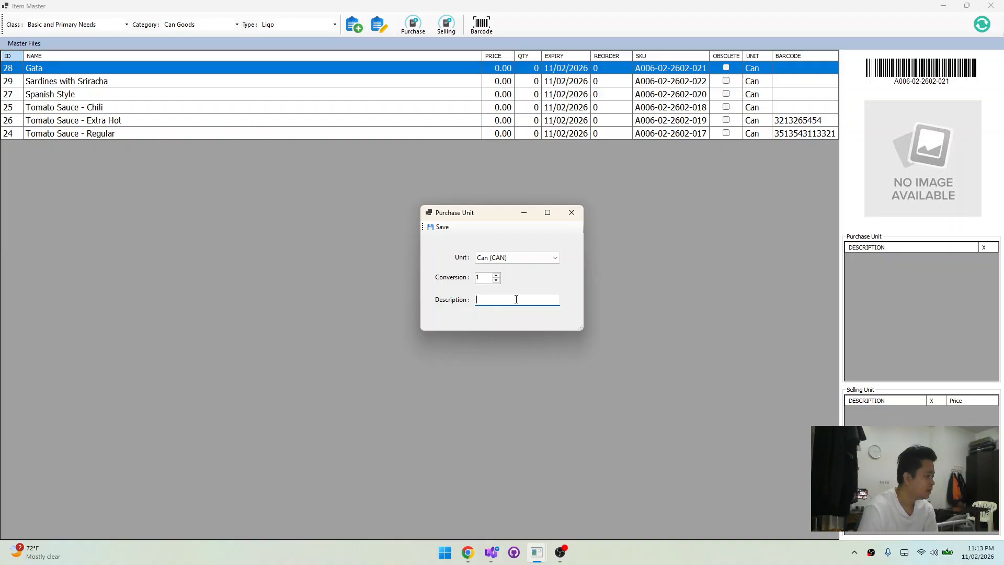
text(25)
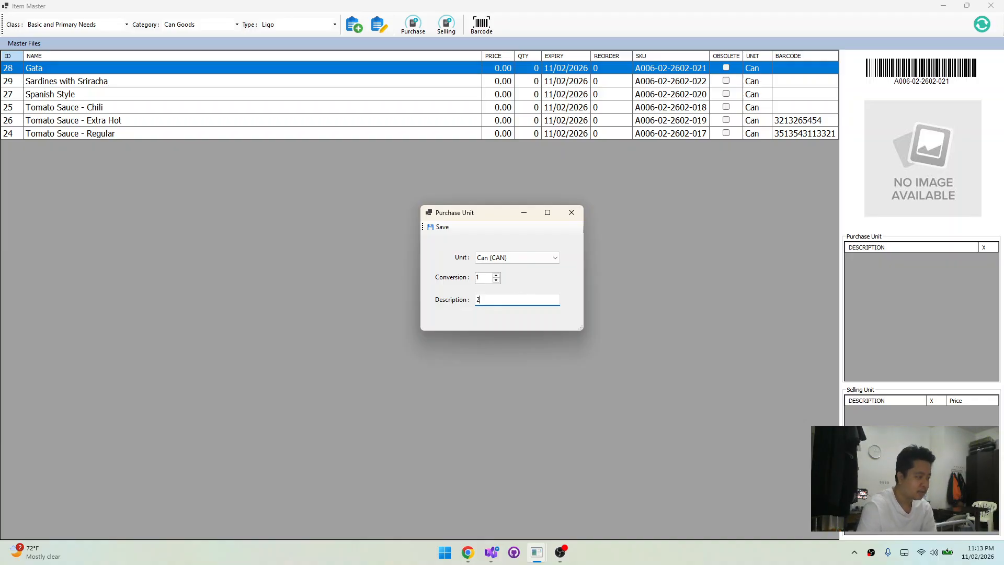
click(439, 227)
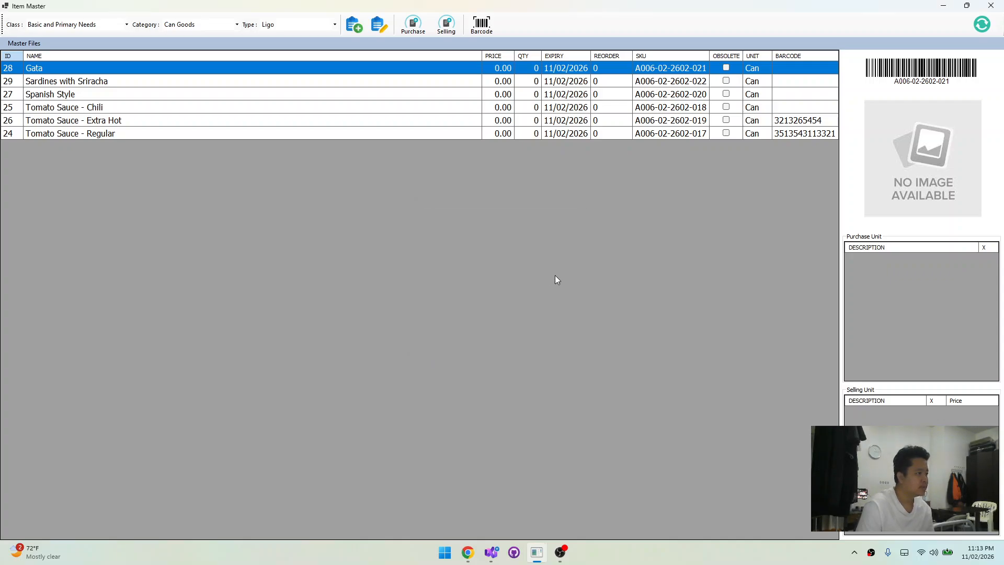
click(132, 90)
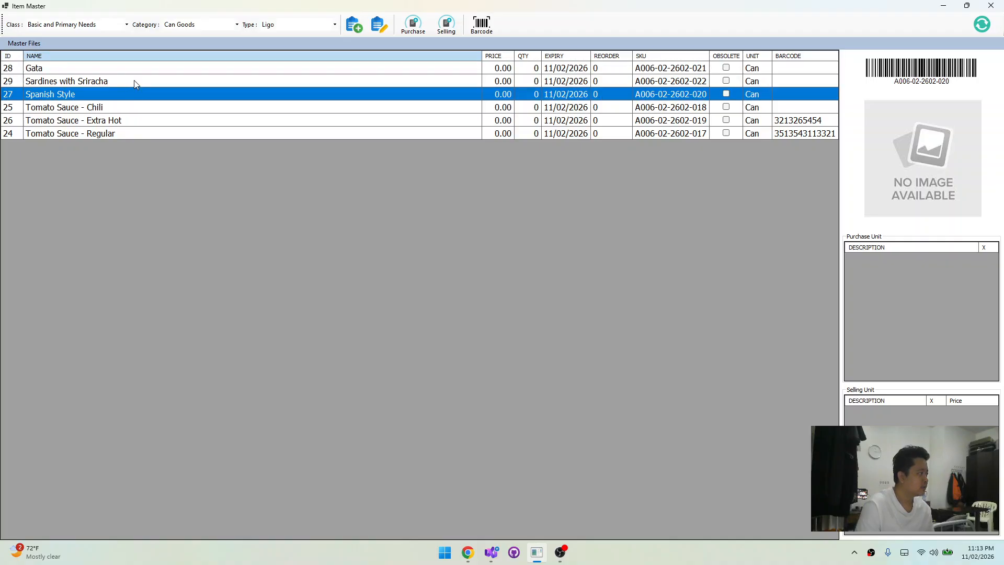
click(135, 69)
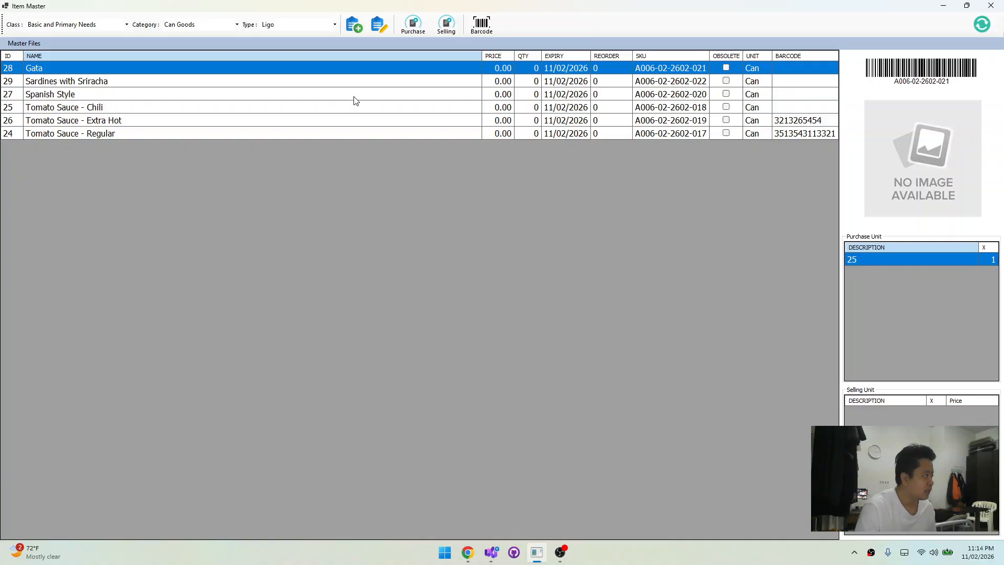
Start a purchase unit for the Tomato Sauce - Regular item with unit Can (CAN) and conversion 1
click(239, 135)
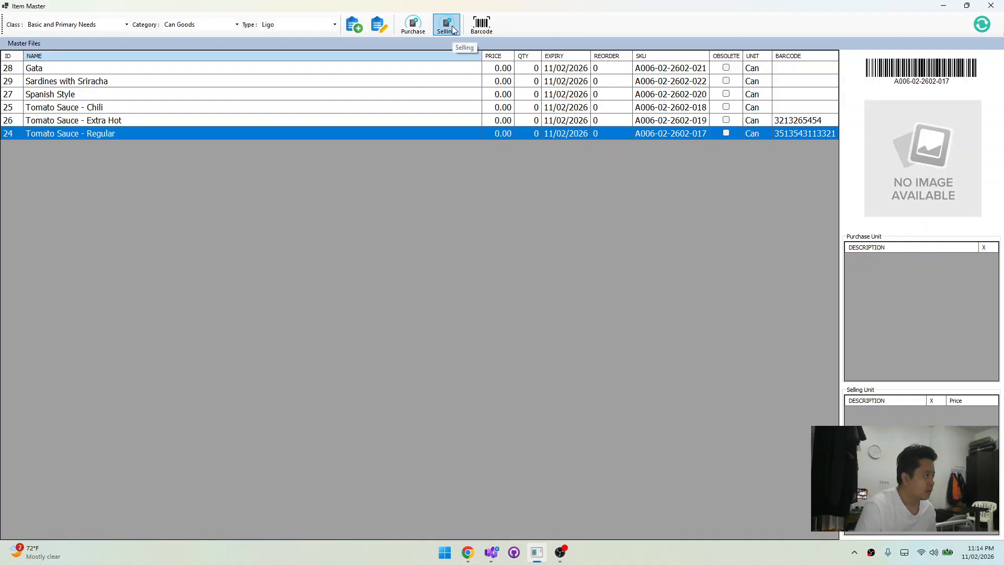
click(414, 27)
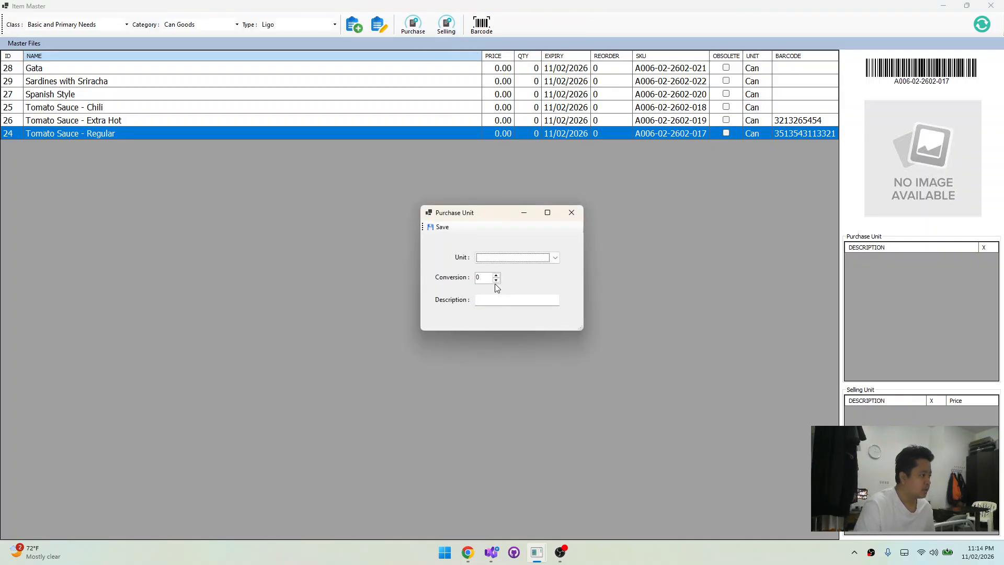
click(508, 258)
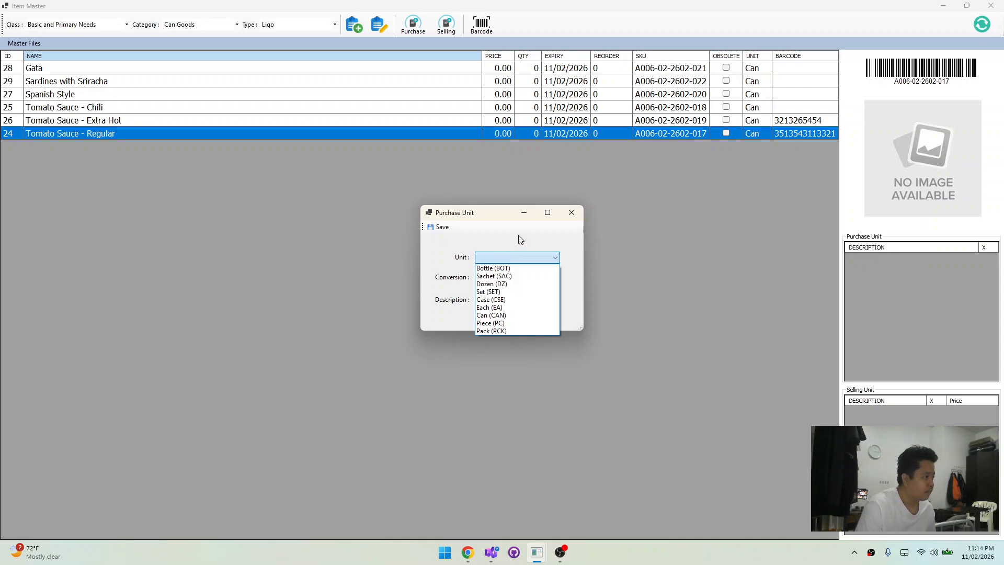
click(513, 257)
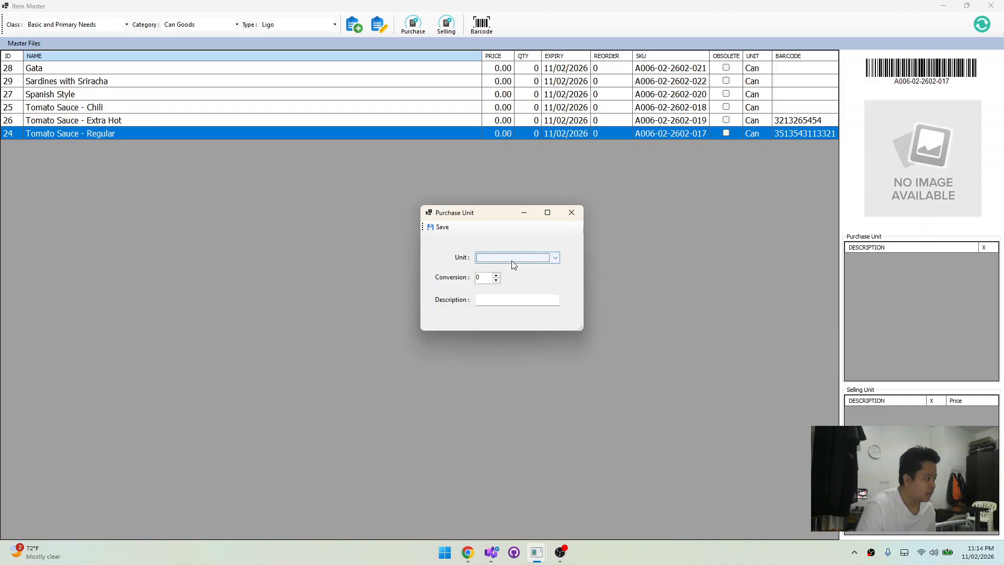
click(511, 260)
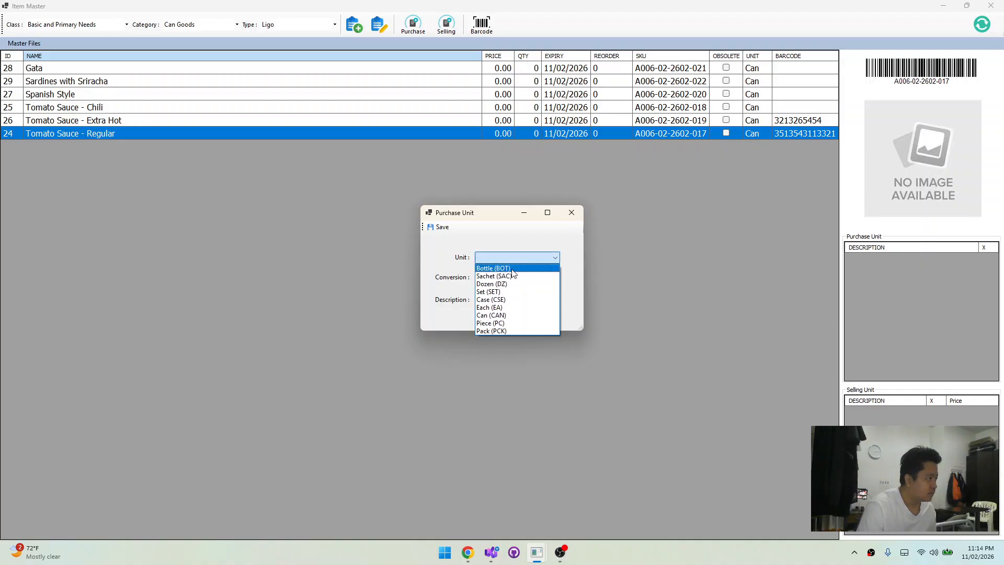
click(444, 259)
click(506, 258)
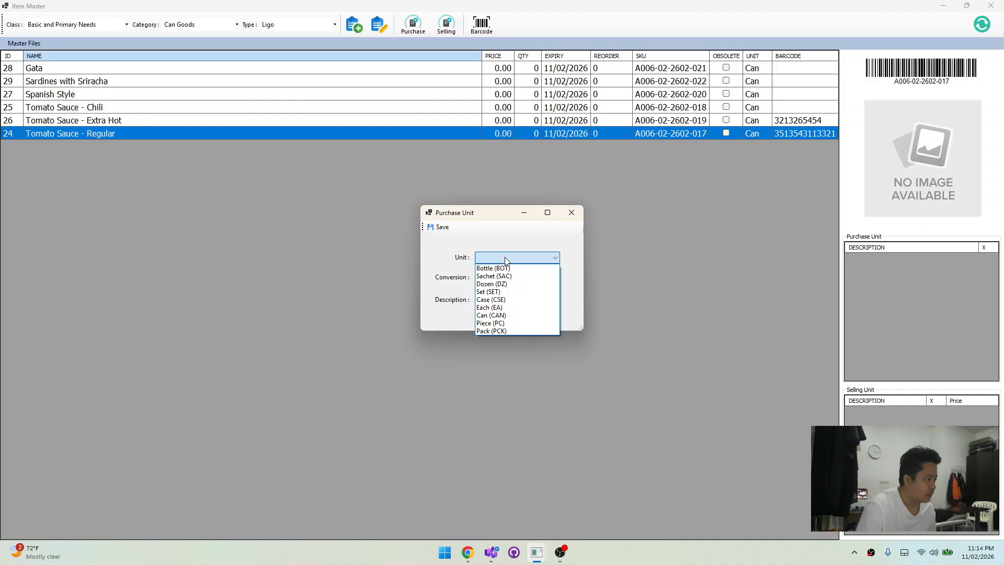
click(492, 315)
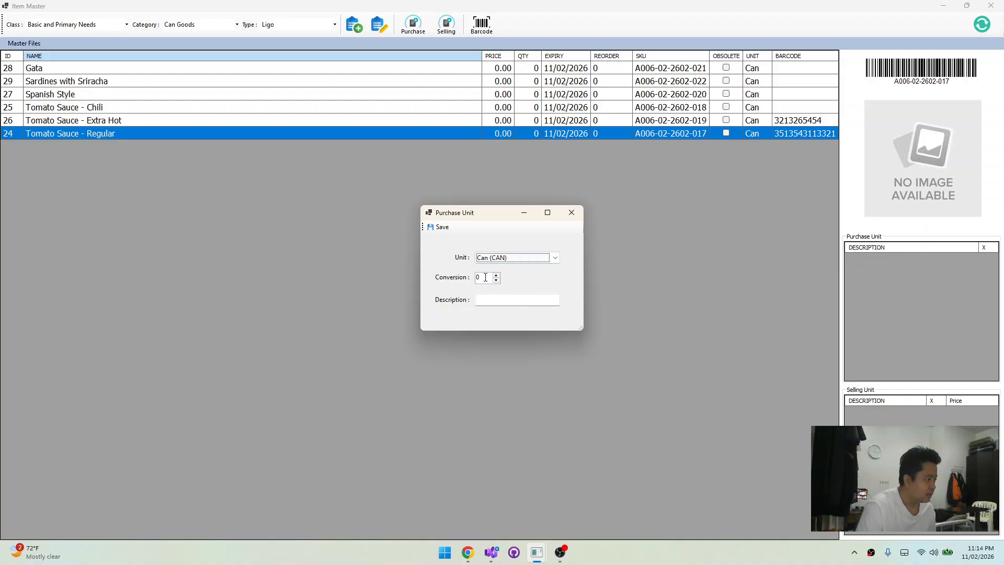
key(Tab)
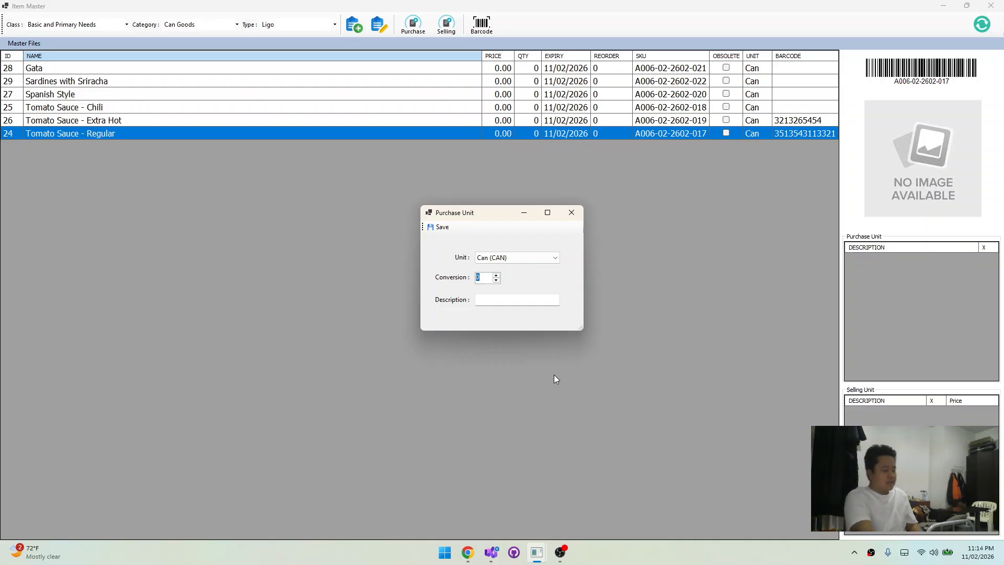
text(1)
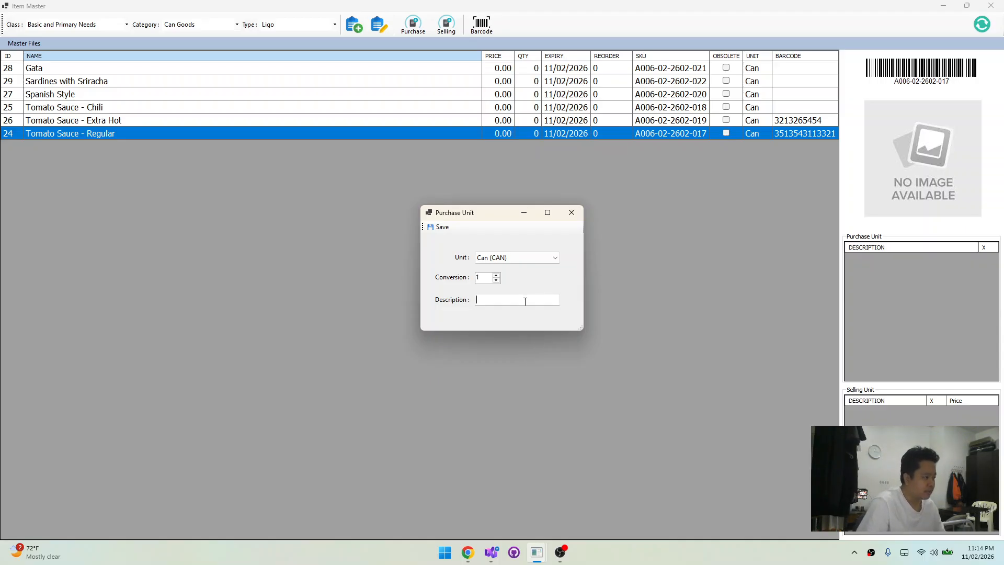
Describe the purchase unit as "1 Can", save it, and reselect Tomato Sauce - Regular to refresh its purchase units
text(1 Can)
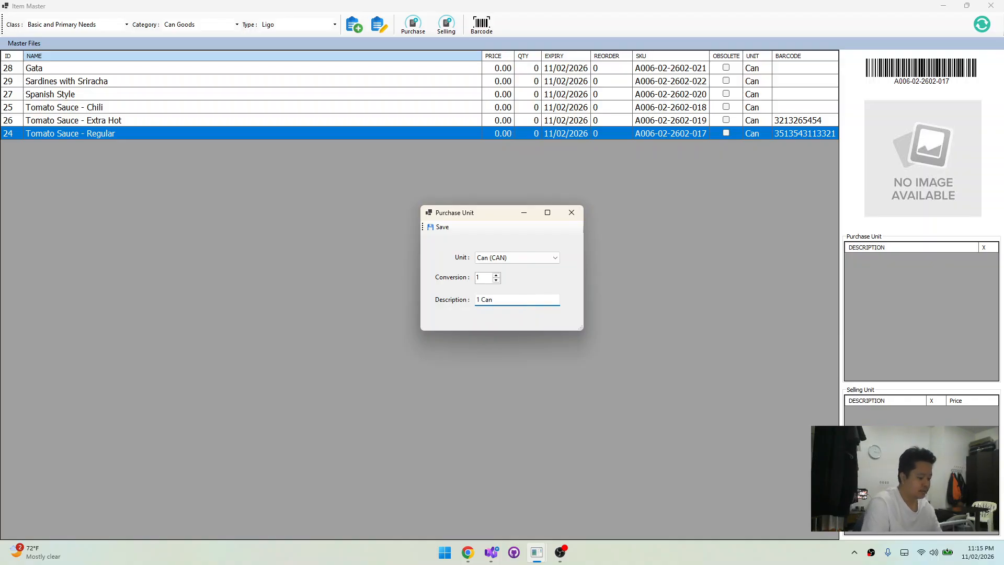
double_click(478, 299)
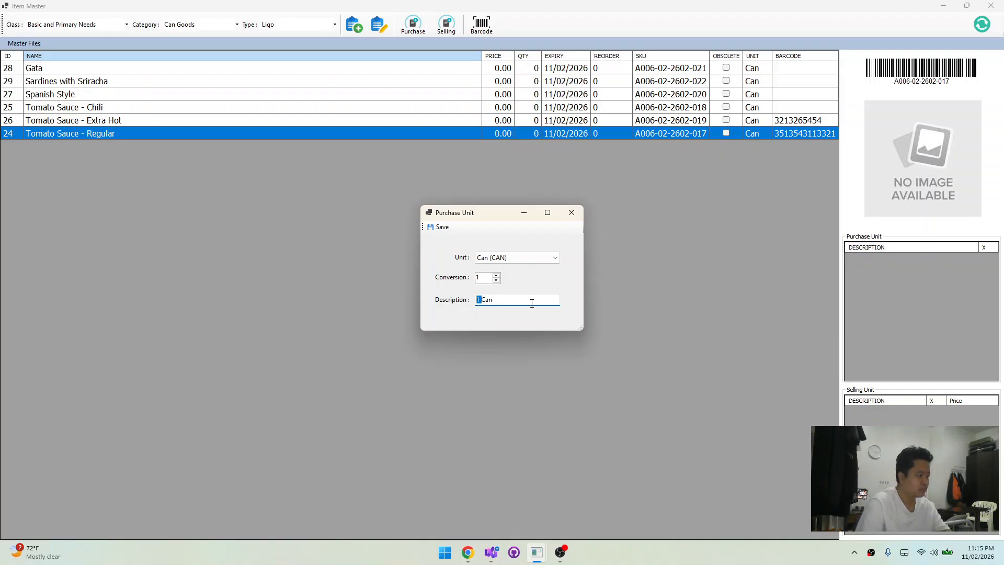
key(BackSpace)
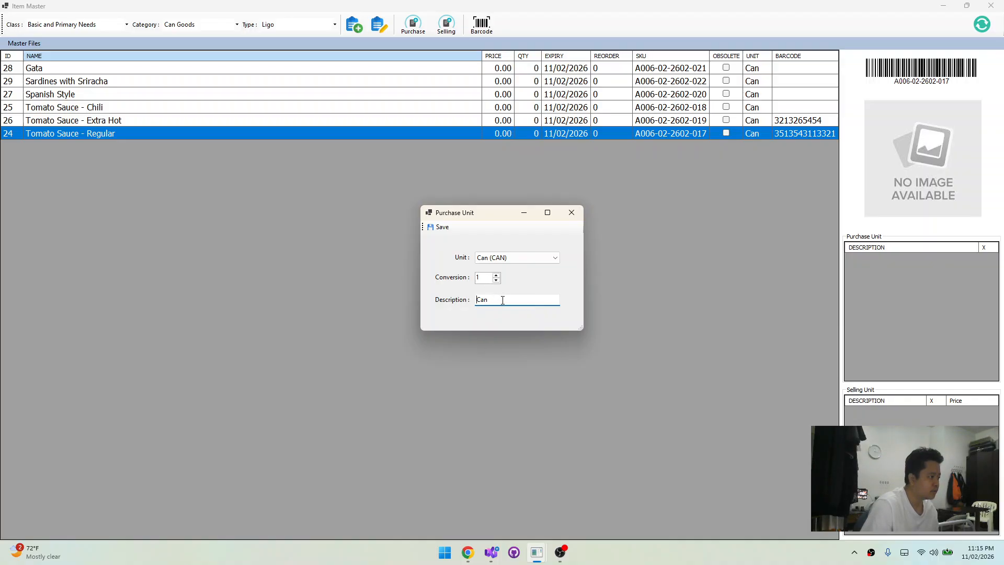
click(475, 297)
text(`1)
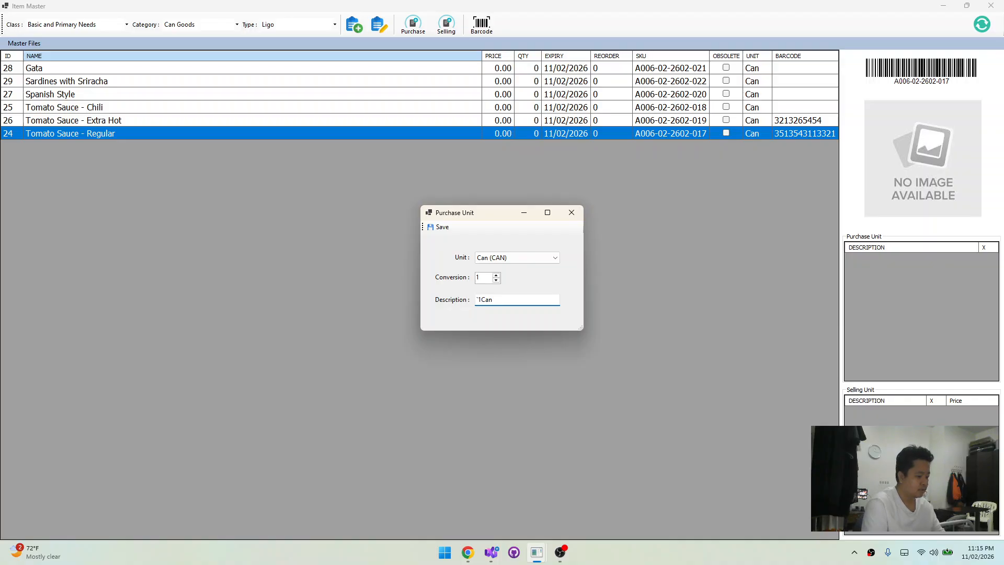
key(BackSpace)
key(BackSpace)
text(1)
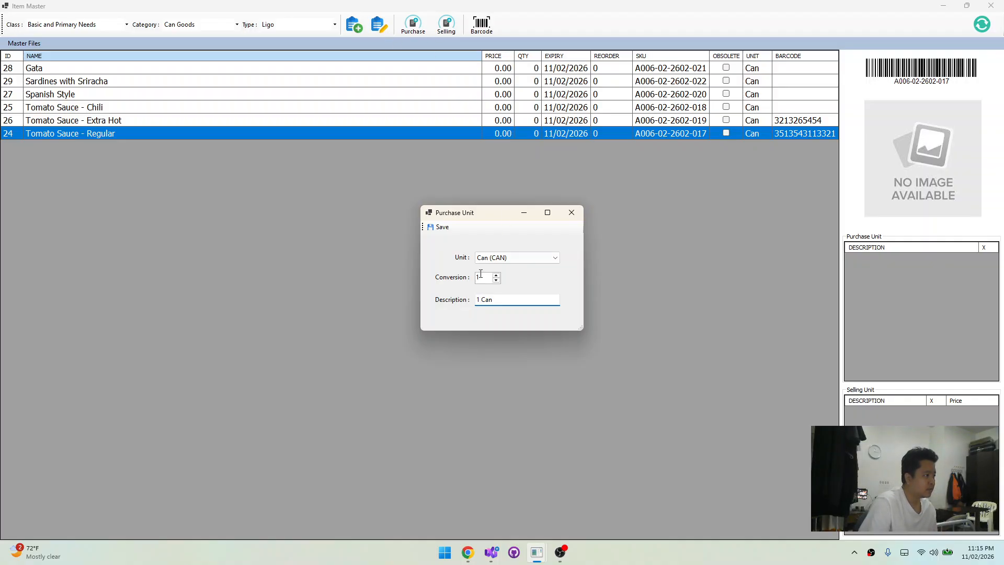
click(439, 226)
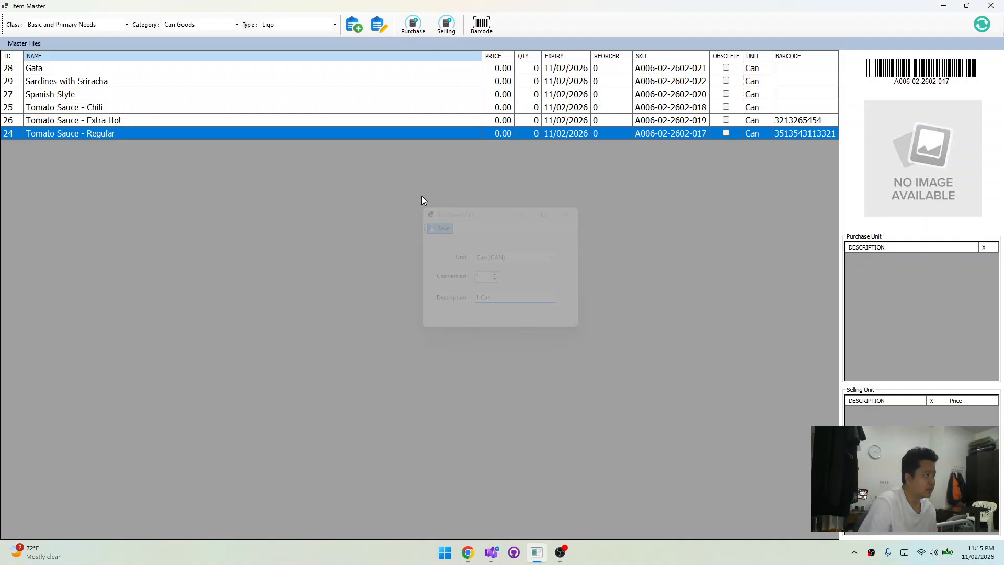
click(397, 119)
click(397, 133)
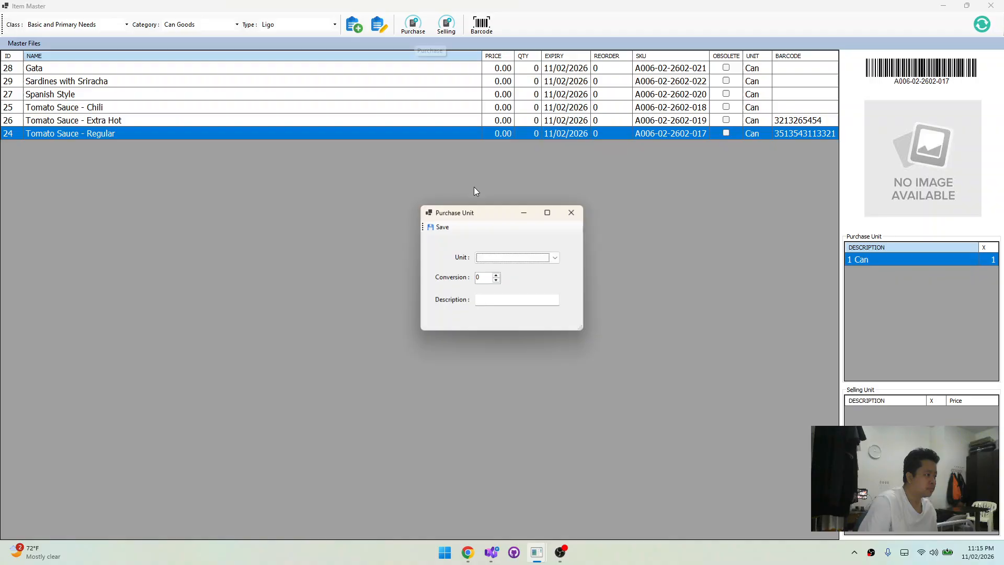
Set up a second purchase unit for Tomato Sauce - Regular with unit Dozen (DZ) and conversion 12
click(502, 258)
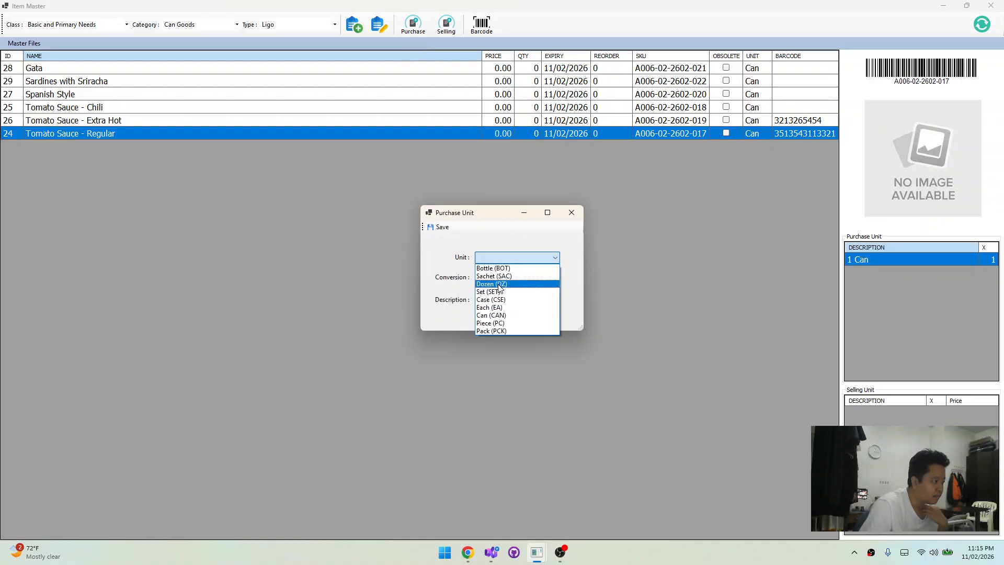
click(500, 283)
key(Tab)
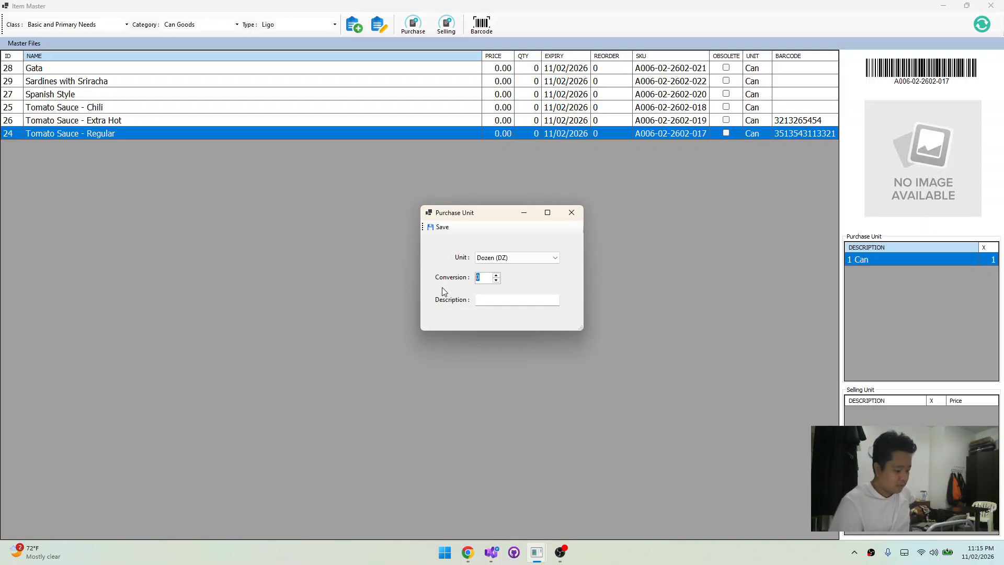
text(12)
Describe the dozen purchase unit as "1 Dozen", save it, and reselect Tomato Sauce - Regular to check it
click(502, 301)
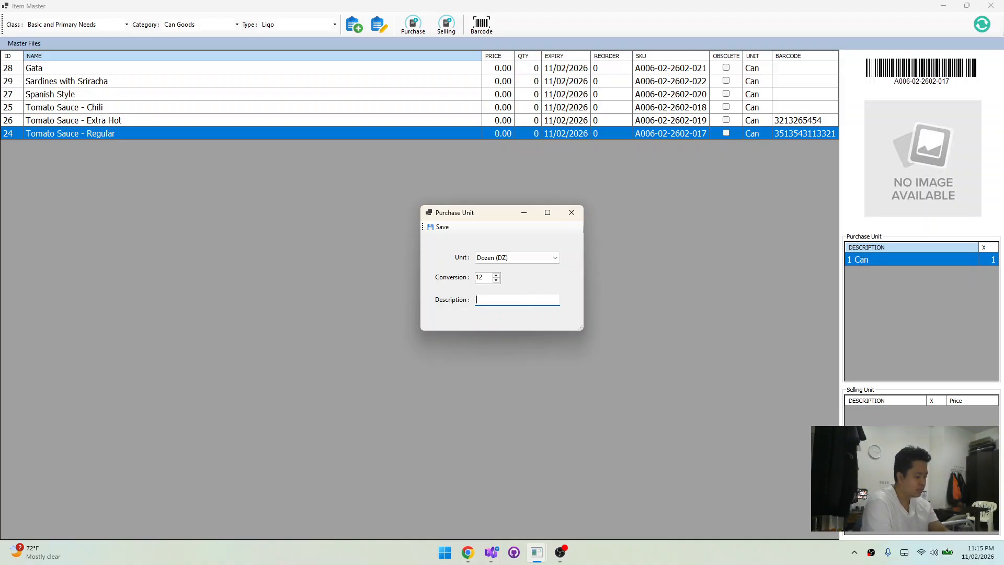
key(BackSpace)
text(D)
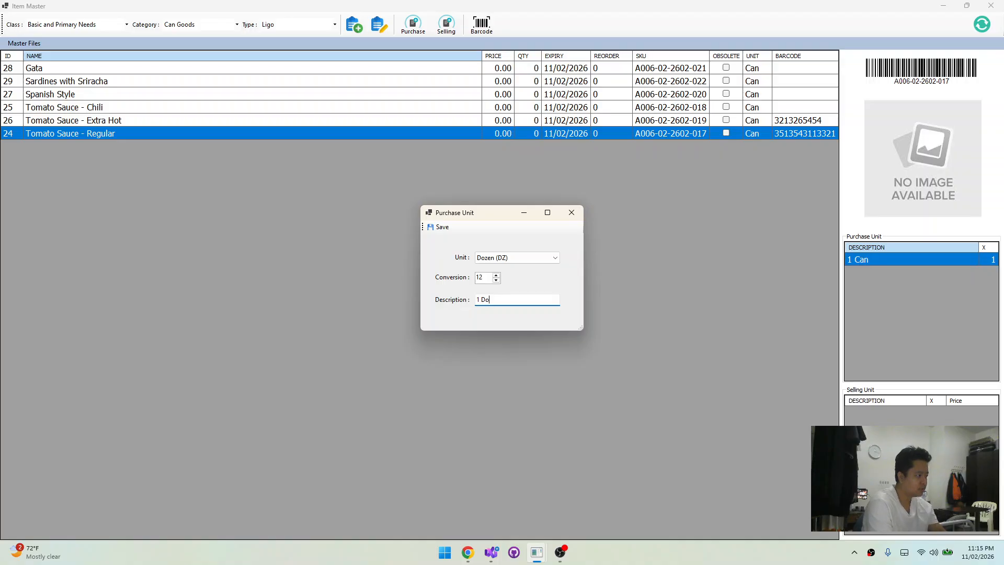
text(o)
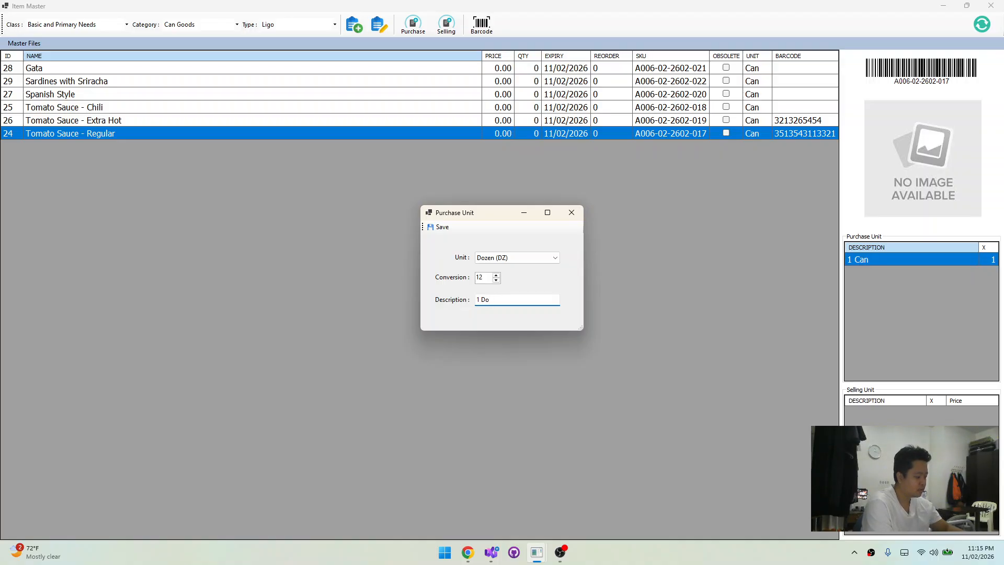
text(zen)
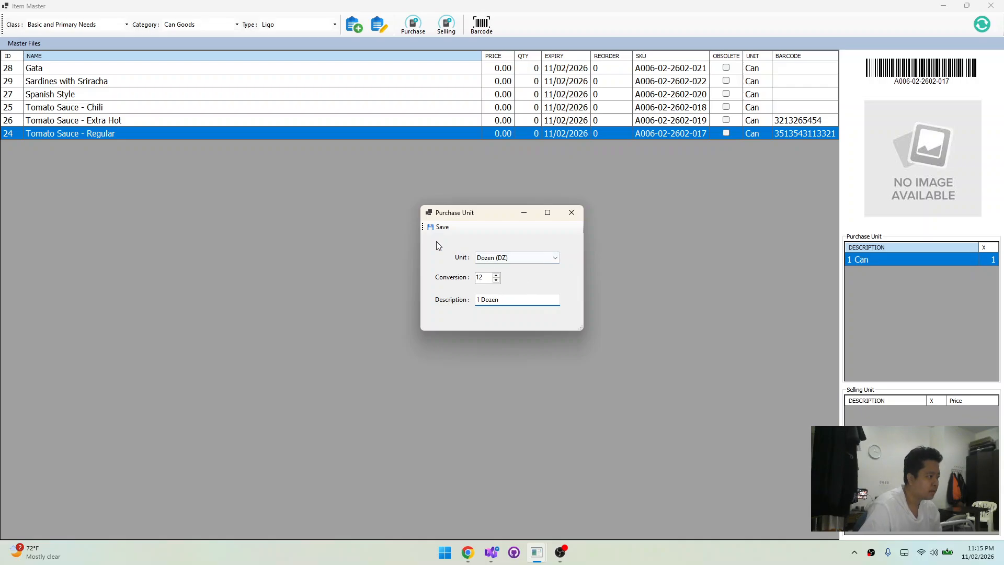
click(442, 227)
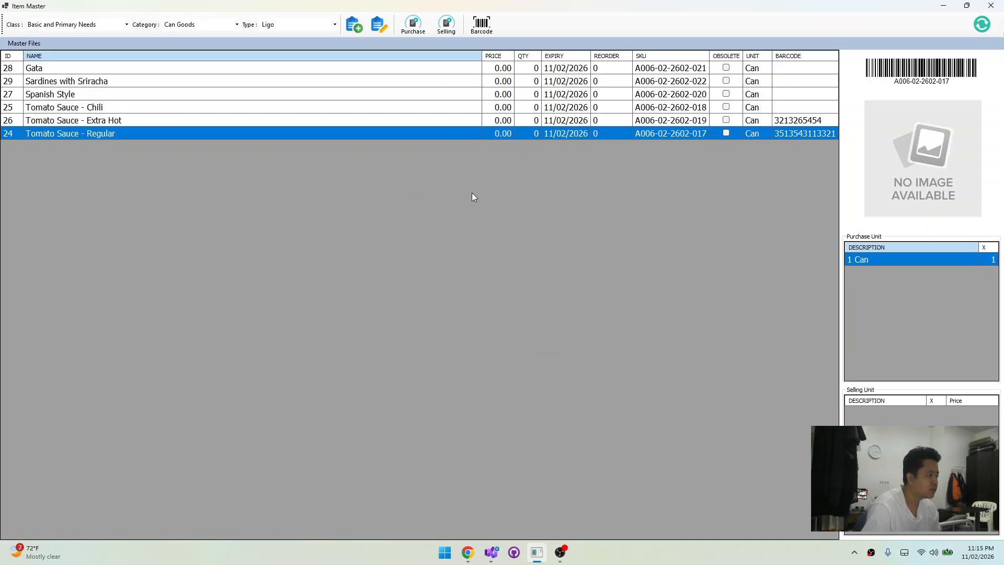
click(405, 110)
click(401, 121)
click(404, 133)
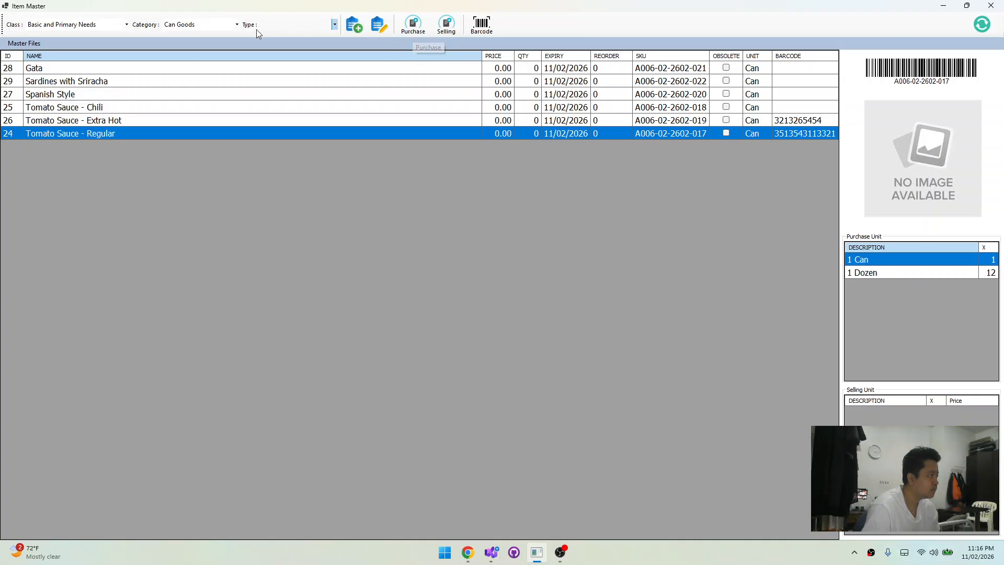
click(24, 44)
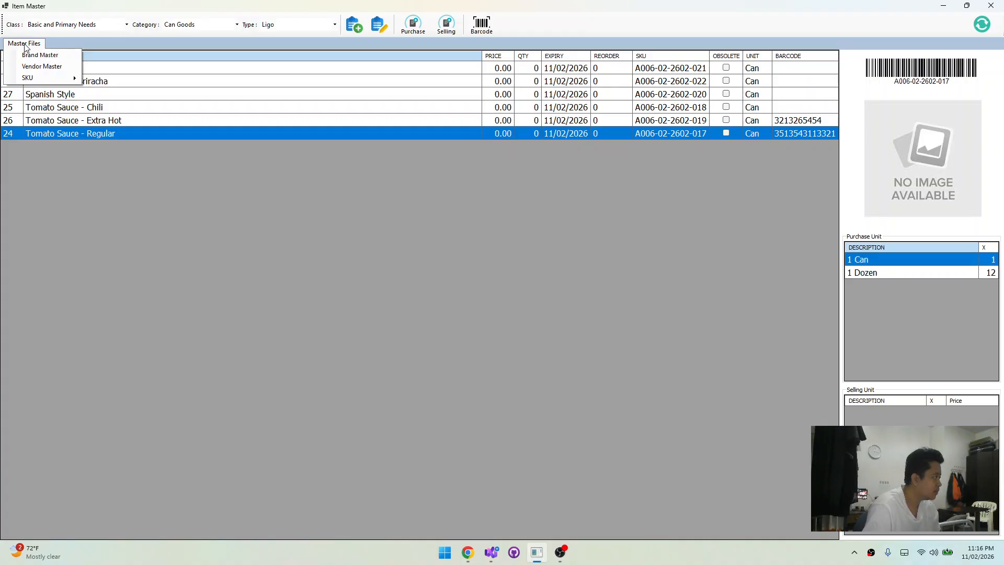
mouse_move(28, 77)
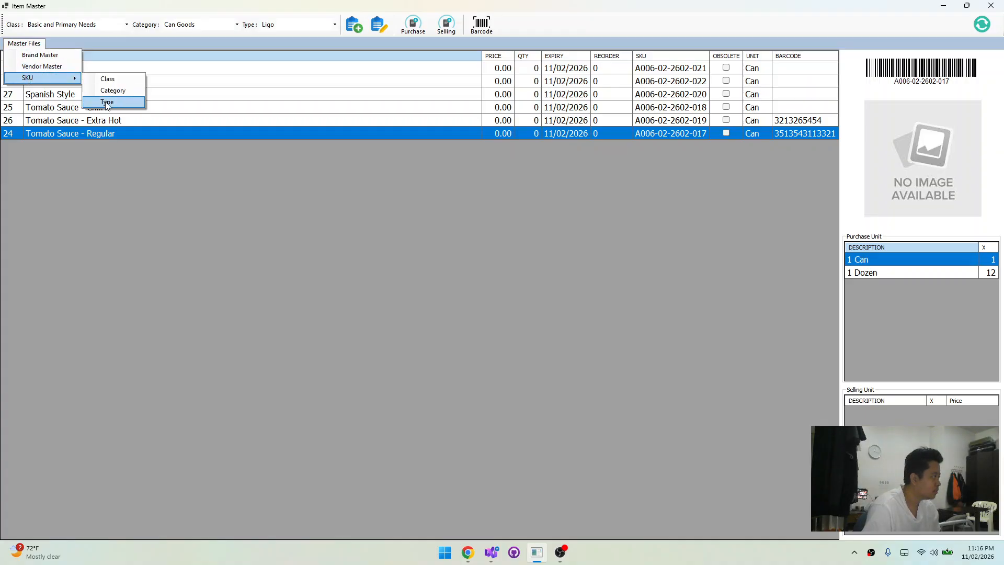
click(240, 165)
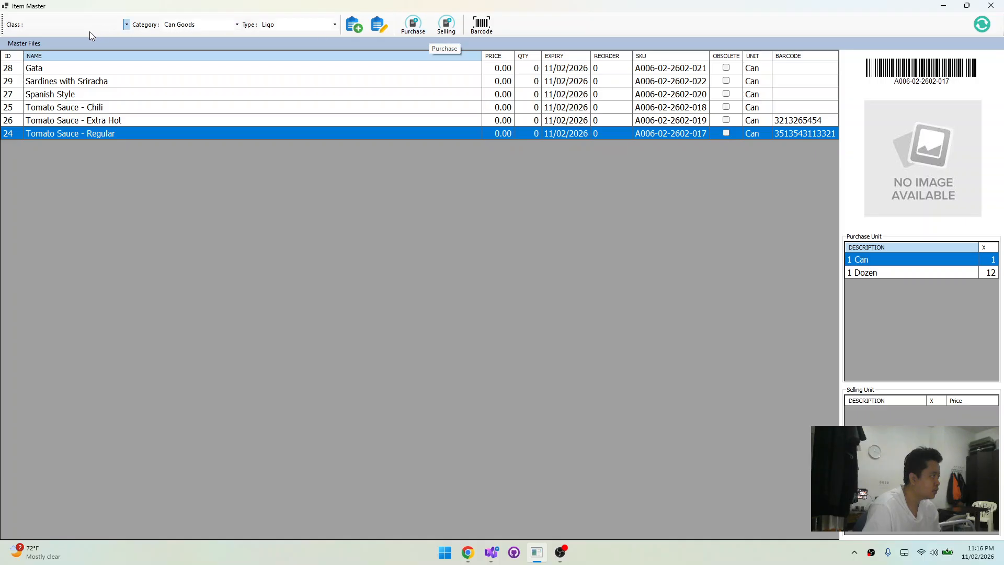
click(24, 43)
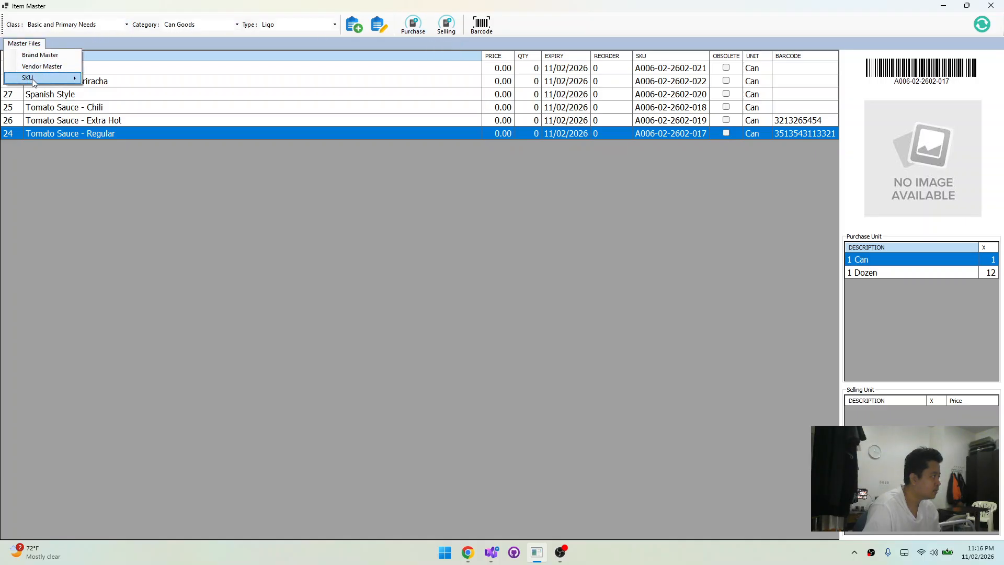
click(325, 326)
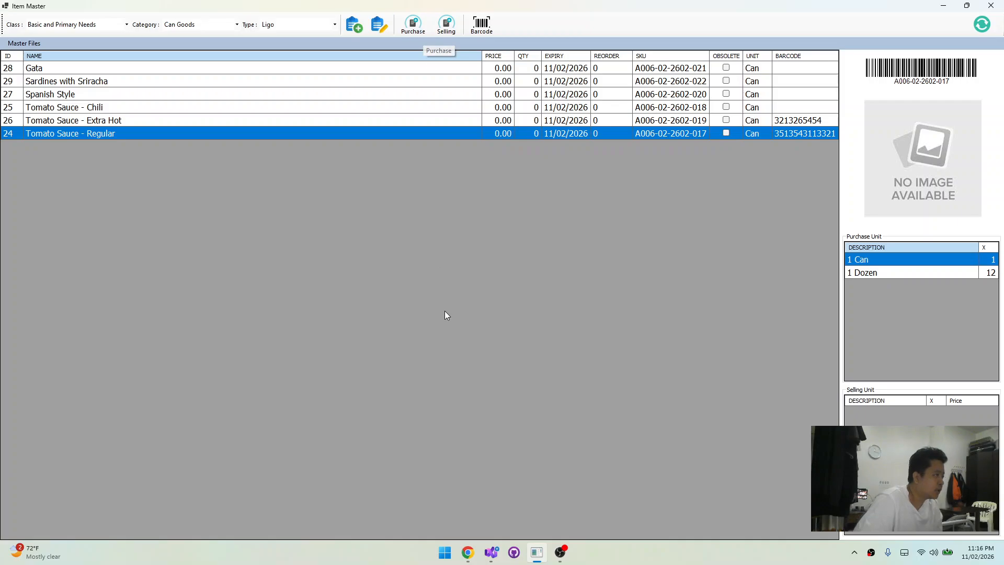
Review the 1 Can and 1 Dozen purchase units of Tomato Sauce - Regular and their conversions
click(880, 272)
click(884, 260)
click(883, 271)
click(883, 261)
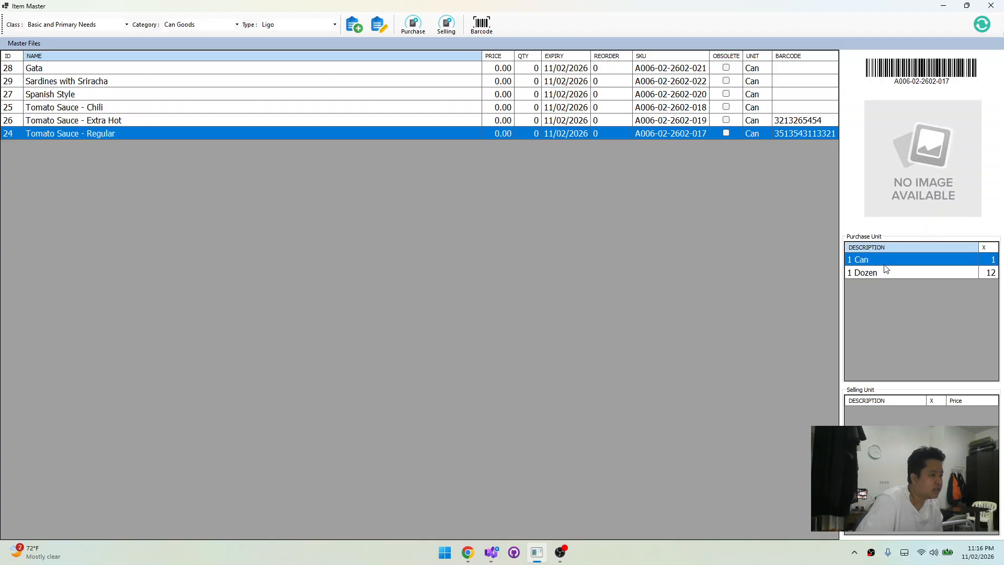
click(887, 269)
click(889, 262)
click(890, 270)
click(892, 260)
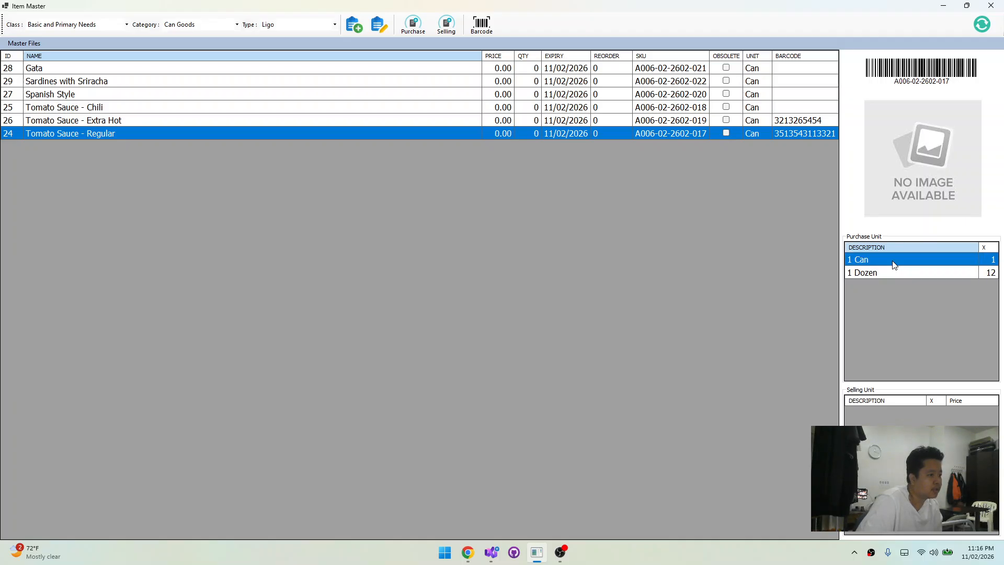
click(893, 269)
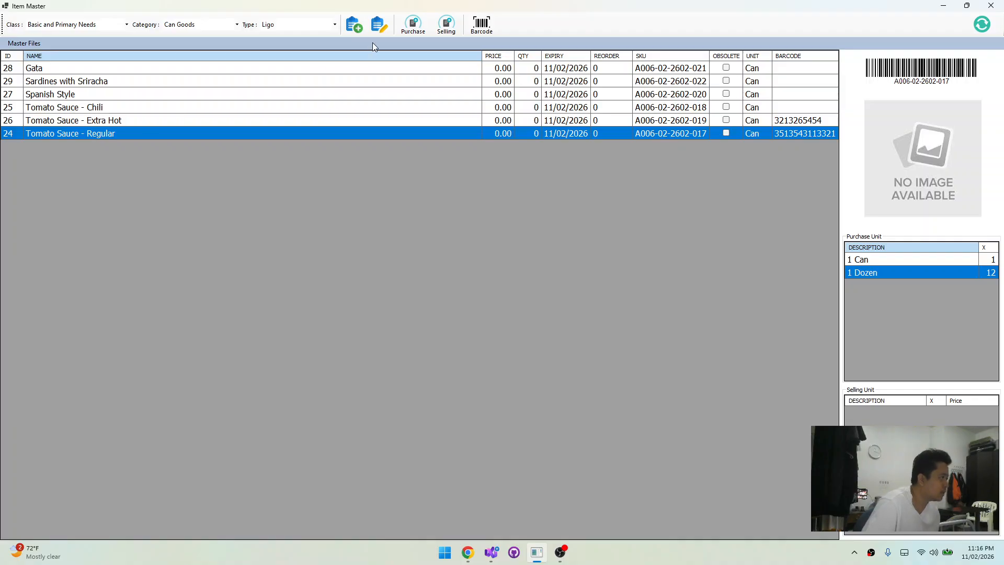
Start a selling unit for Tomato Sauce - Regular with unit Can (CAN) and conversion 1
click(446, 31)
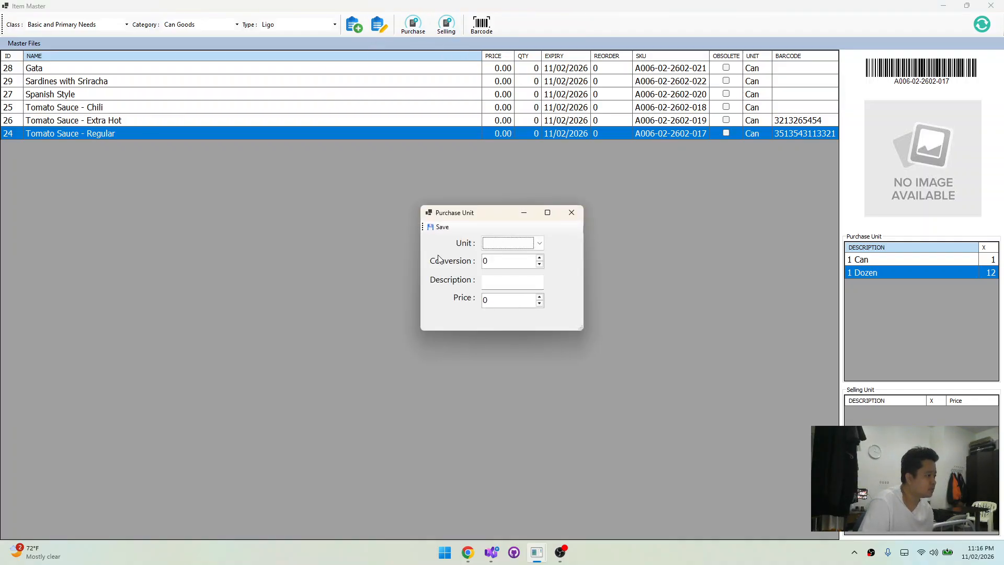
click(510, 242)
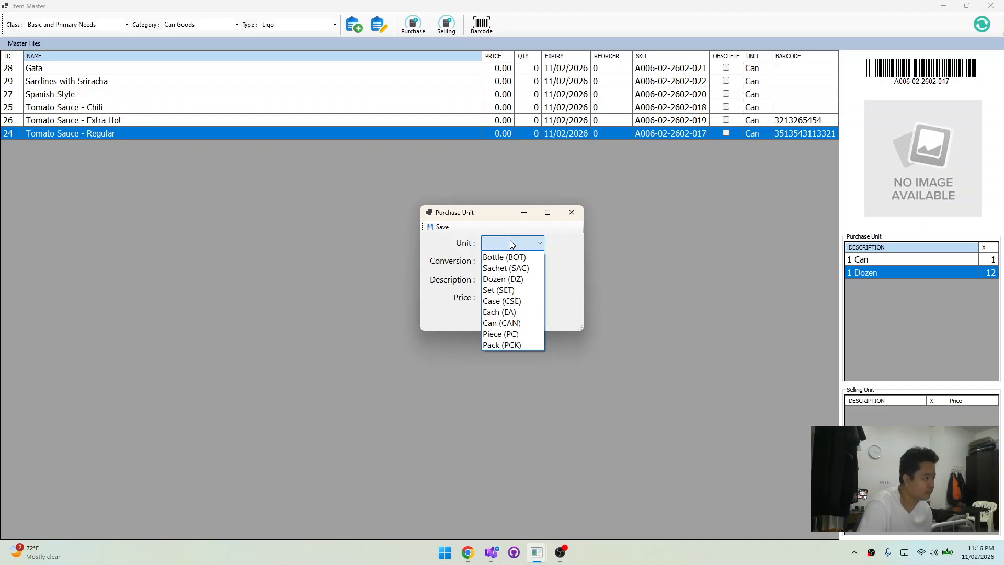
click(504, 323)
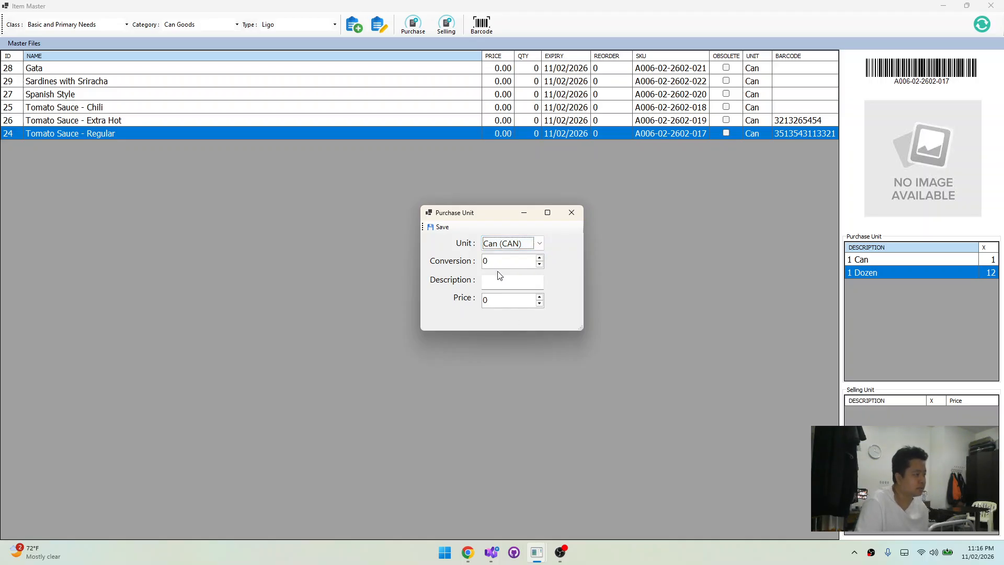
key(Tab)
text(20)
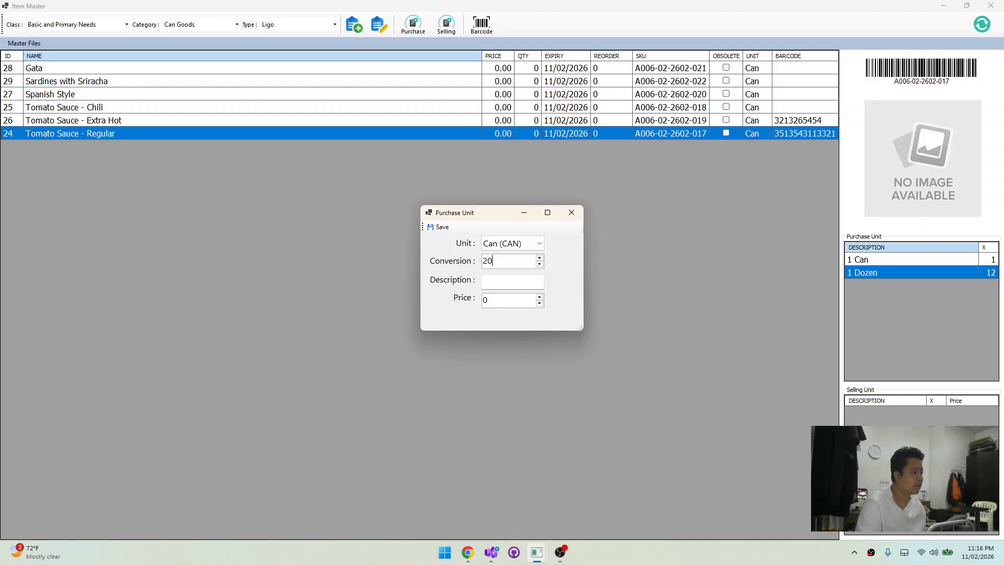
click(514, 286)
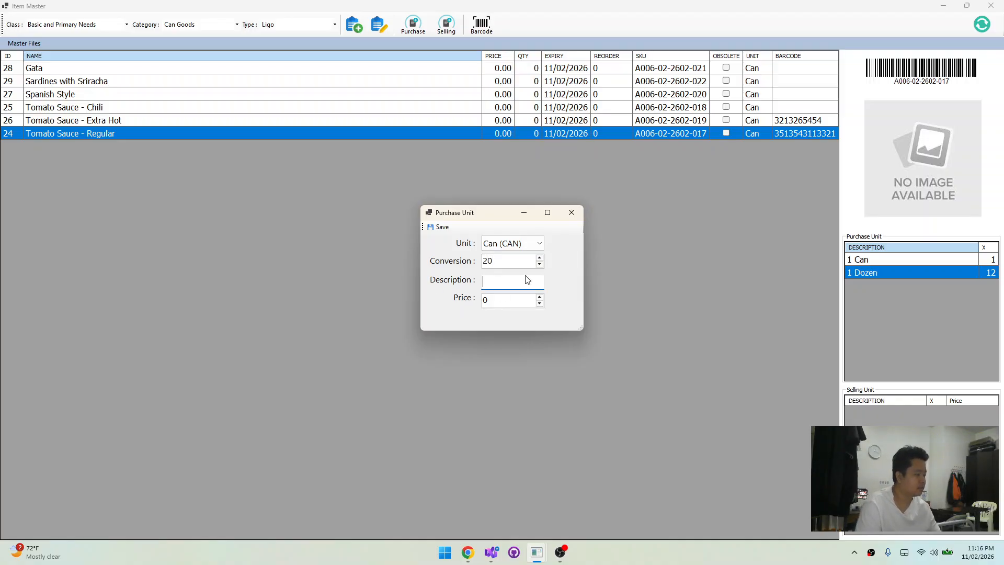
double_click(511, 262)
text(1)
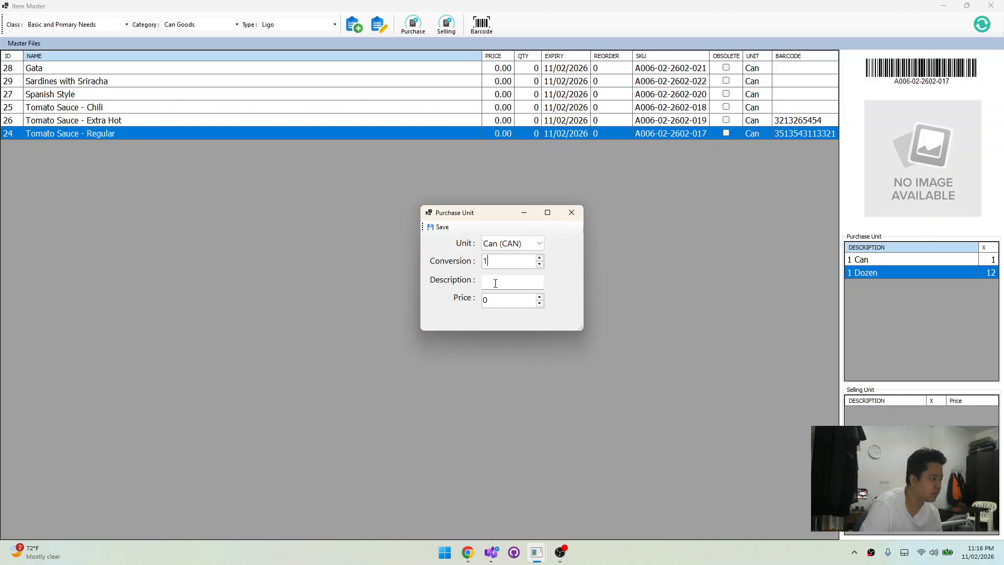
Describe the selling unit as "1 Can" at price 20, save it, and reselect Tomato Sauce - Regular to refresh its units
click(495, 283)
text(12)
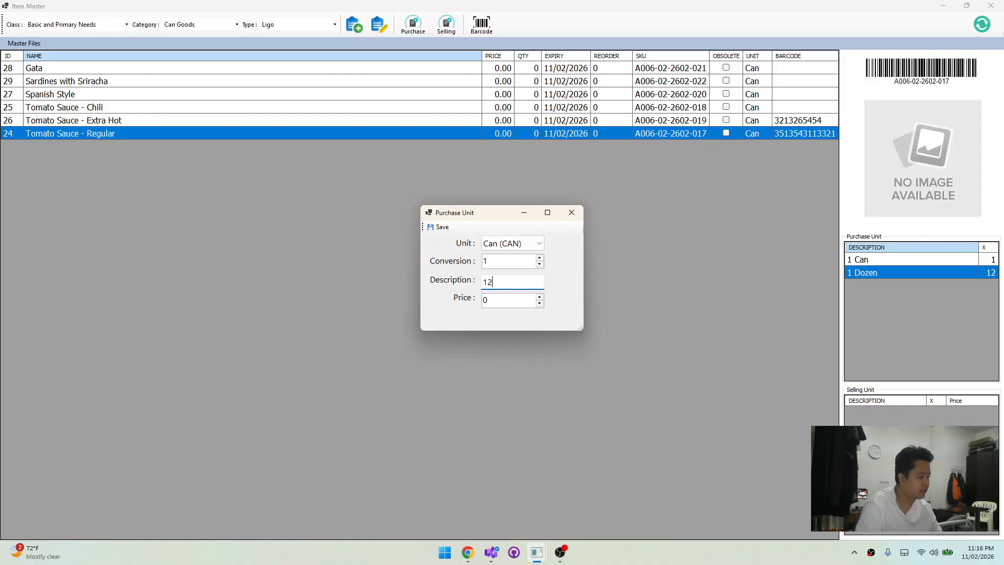
key(BackSpace)
text(Can)
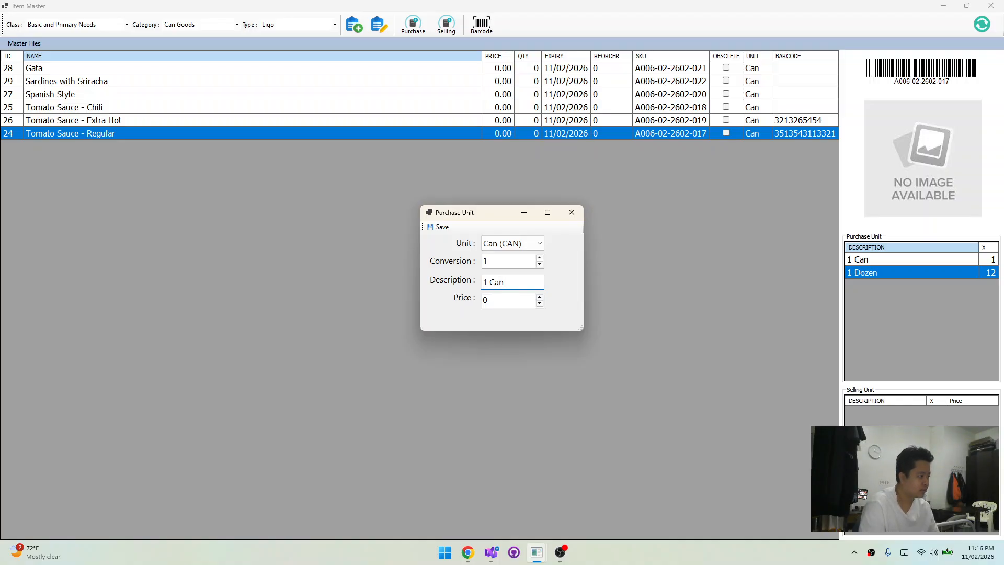
key(Tab)
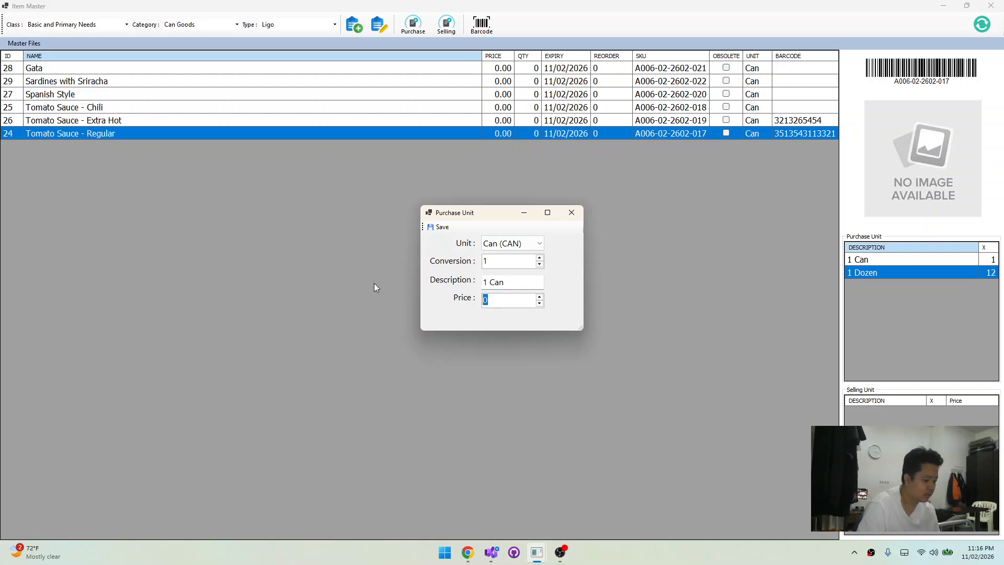
text(20)
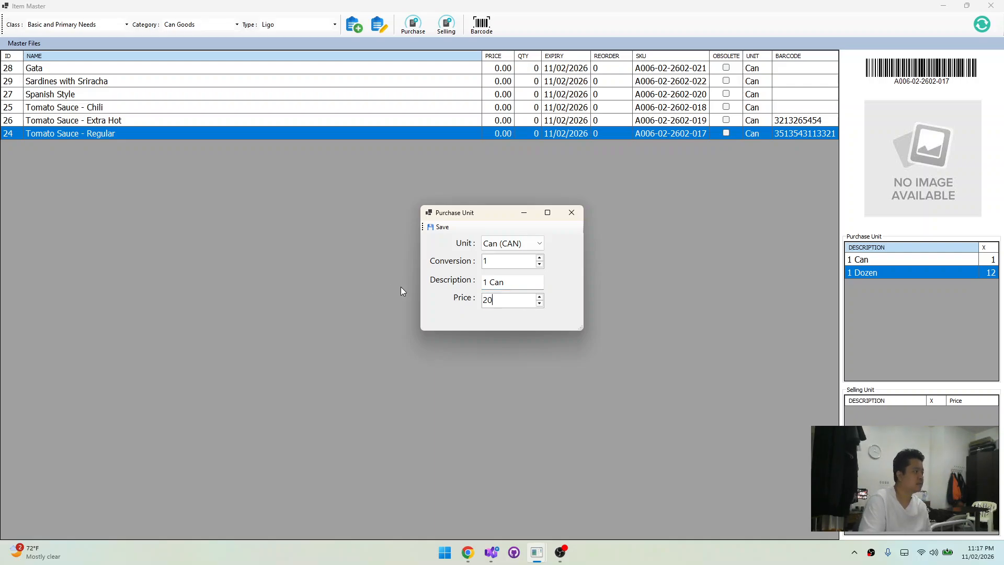
click(439, 227)
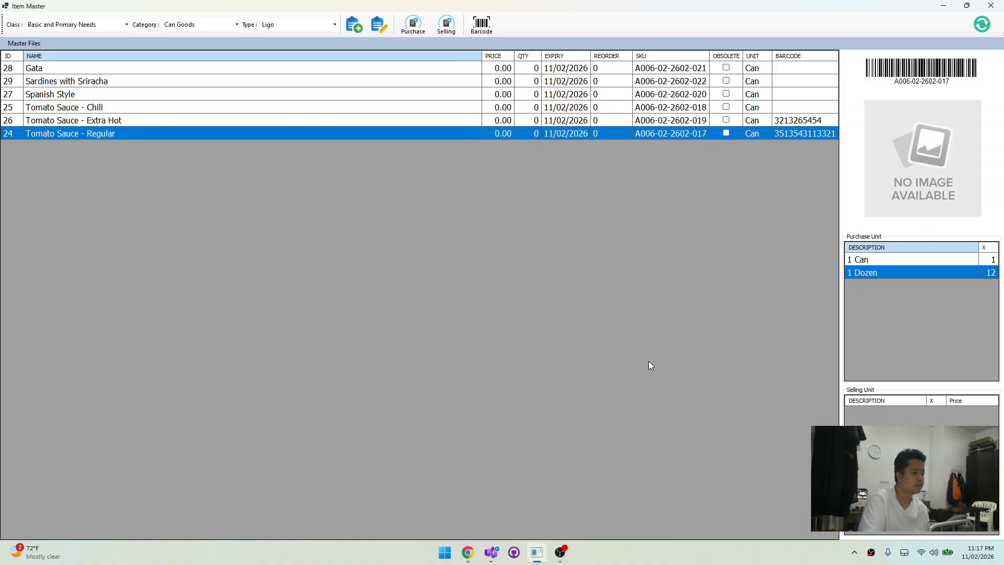
click(204, 120)
click(200, 133)
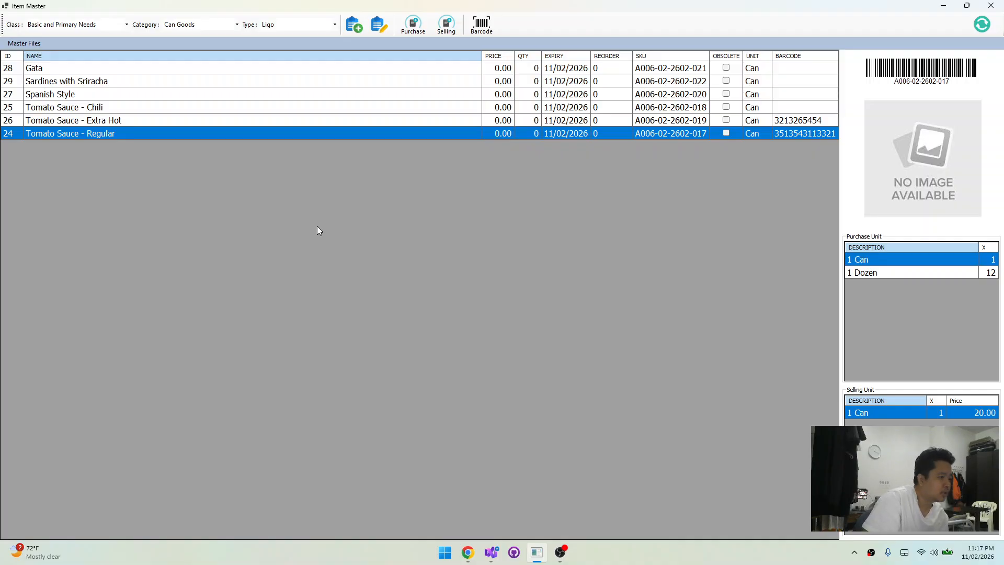
Set up a second selling unit for Tomato Sauce - Regular with unit Set (SET), conversion 6 and description "Set of 6"
click(413, 27)
click(496, 244)
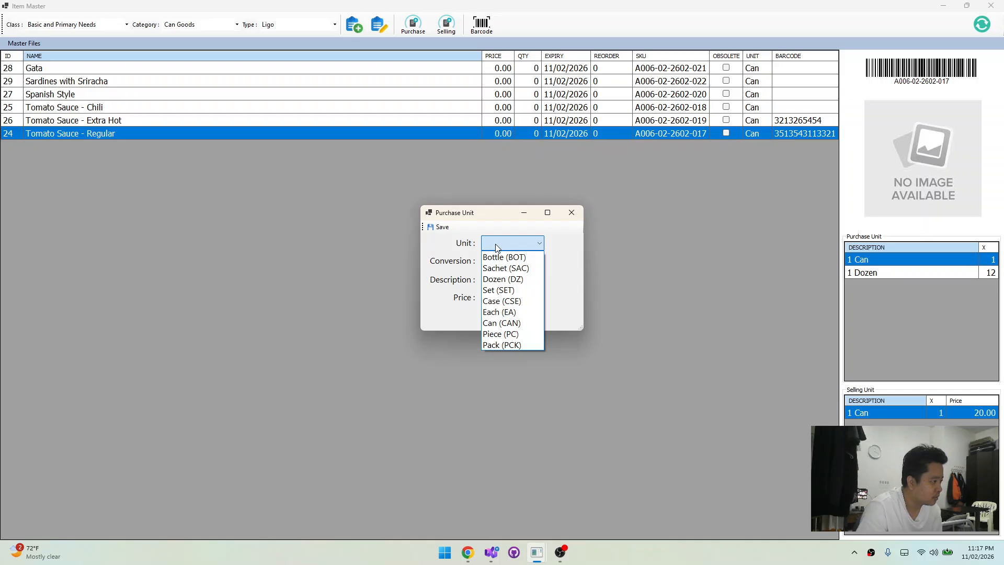
click(495, 290)
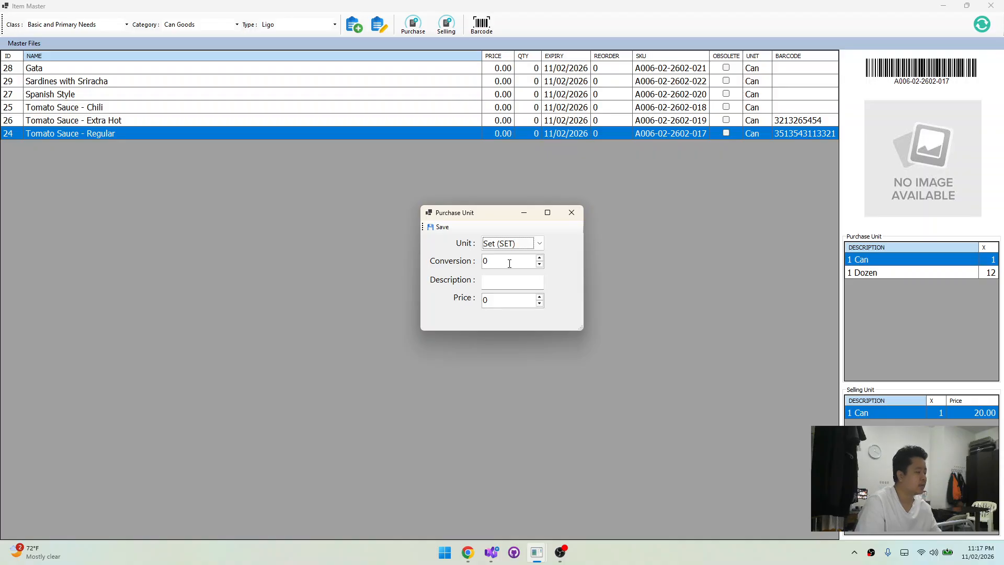
double_click(509, 263)
text(6)
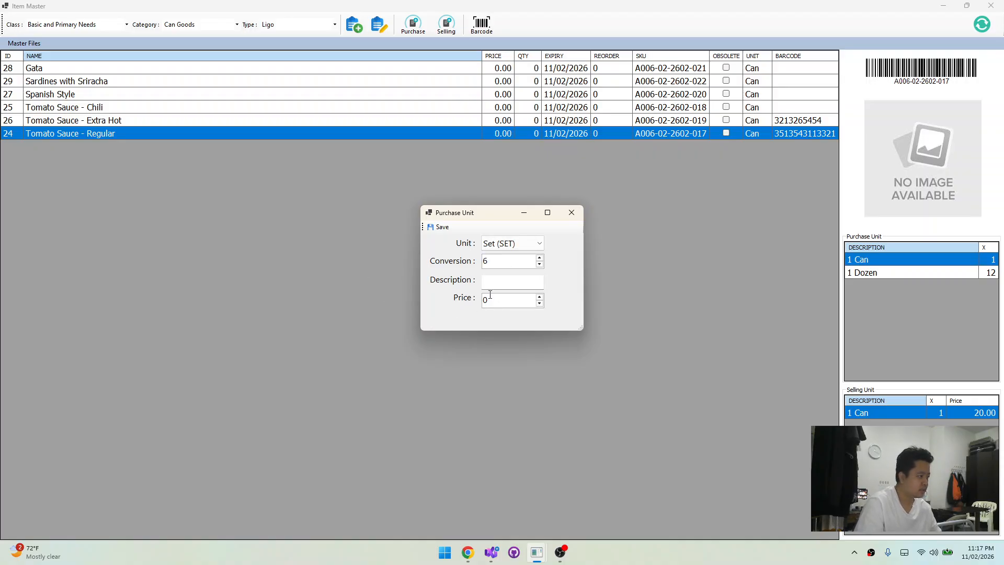
click(491, 284)
text(Set )
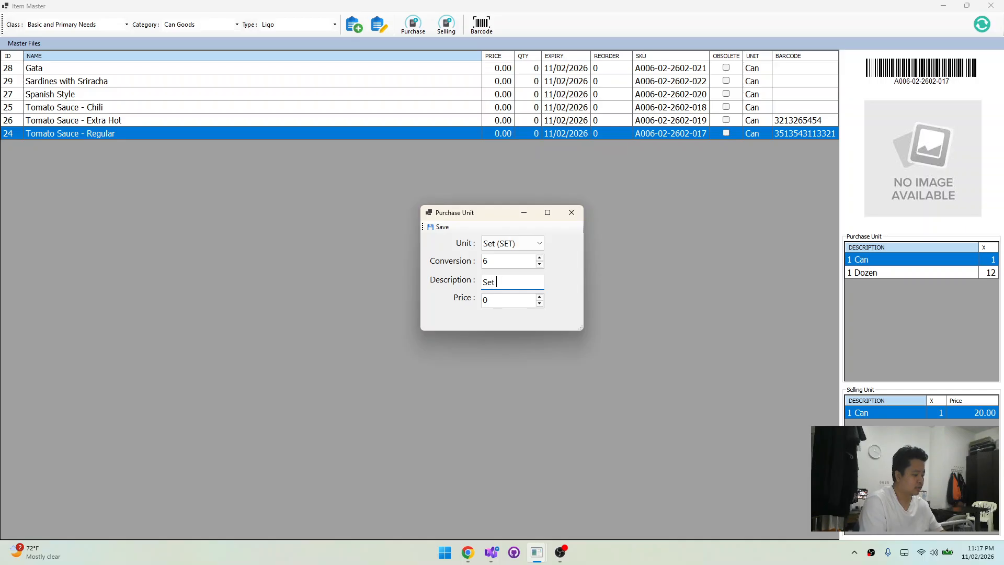
text(of 6)
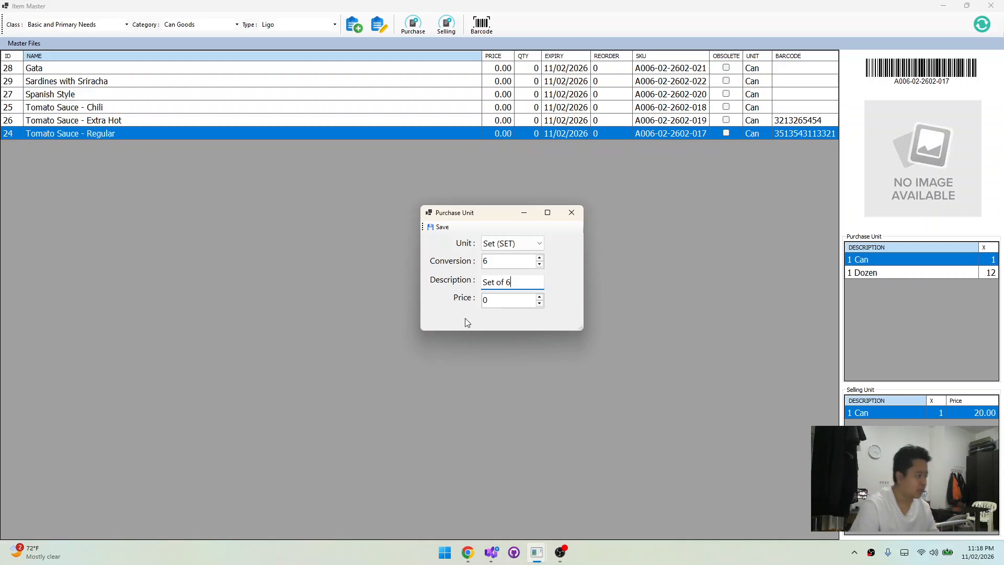
Price the Set of 6 selling unit at 110 and save it
key(Tab)
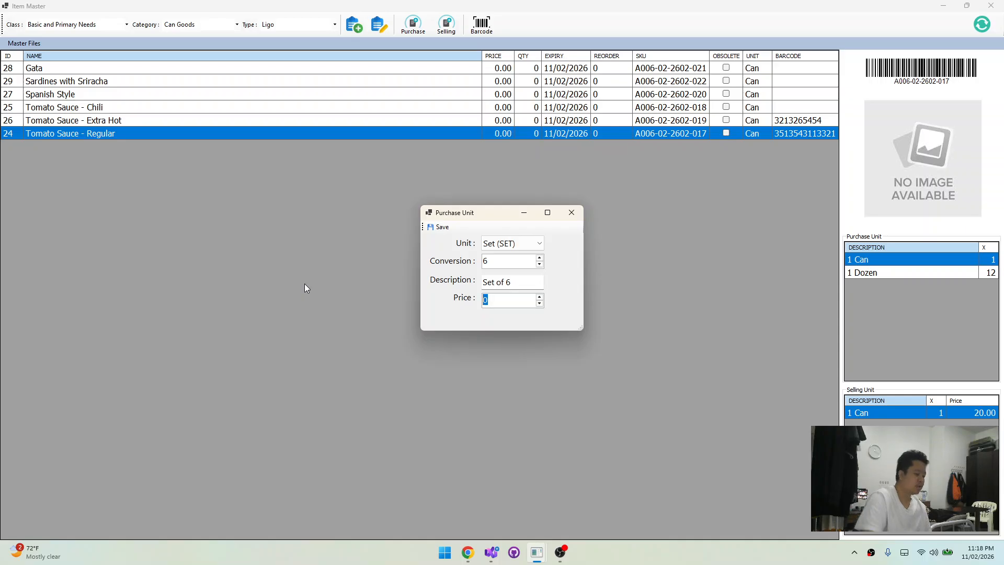
text(10)
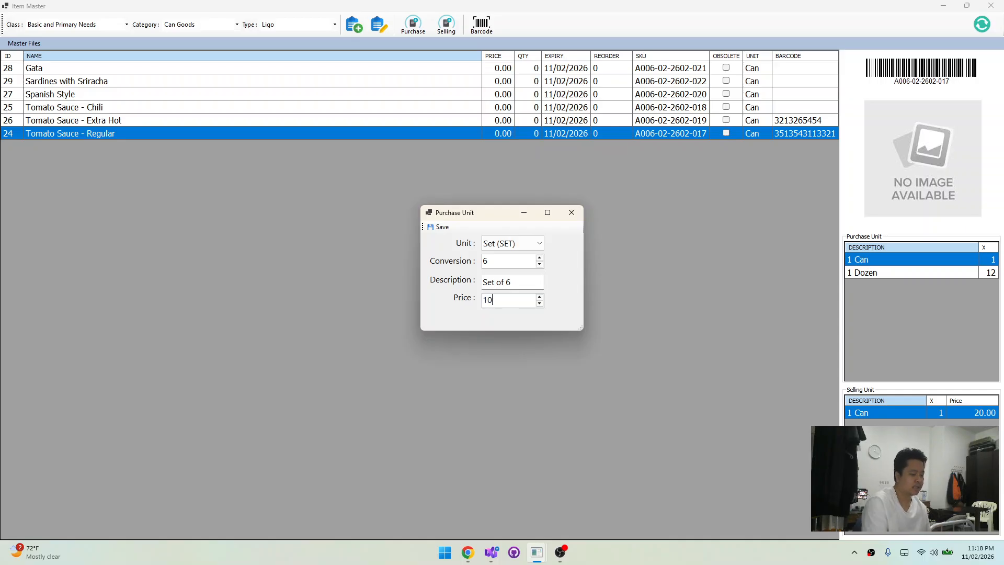
text(0)
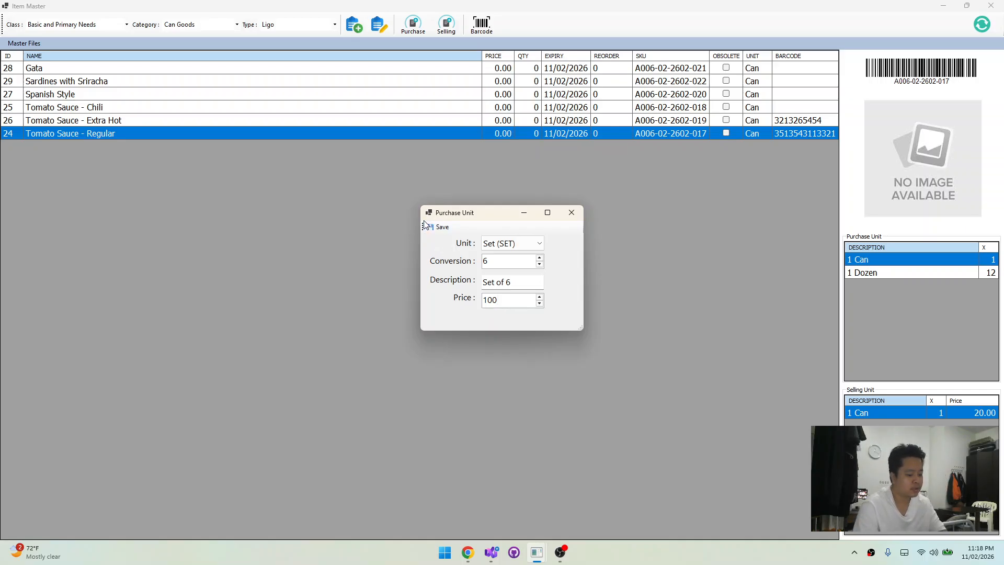
key(BackSpace)
key(BackSpace)
text(10)
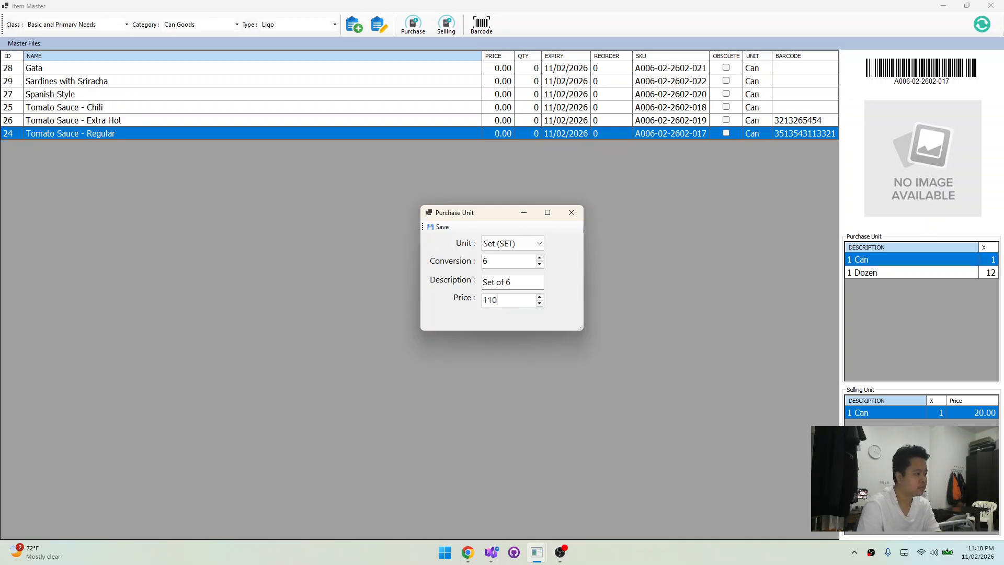
click(437, 227)
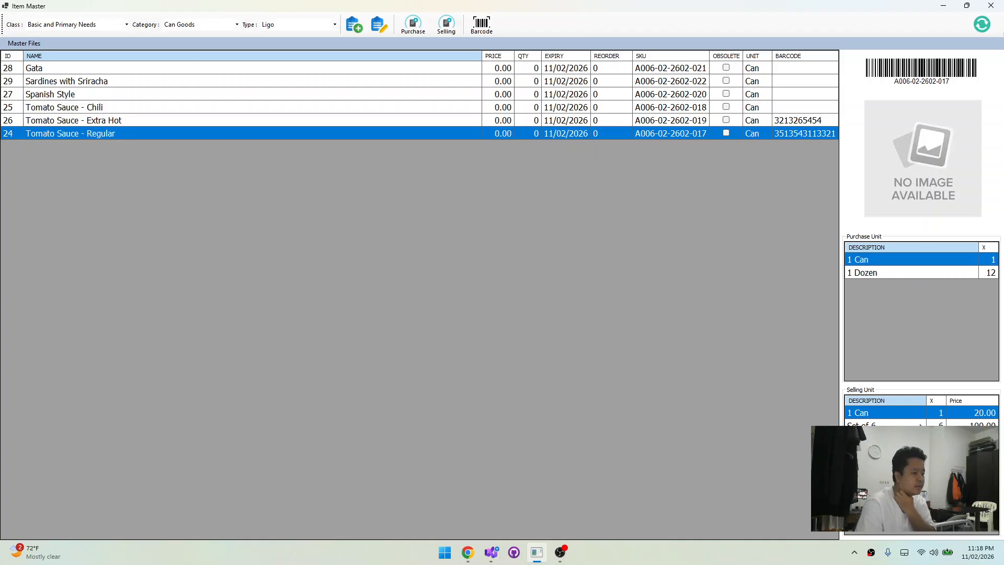
Compare the 1 Can and Set of 6 selling units of Tomato Sauce - Regular, including their conversions and prices
click(919, 425)
click(904, 412)
click(909, 425)
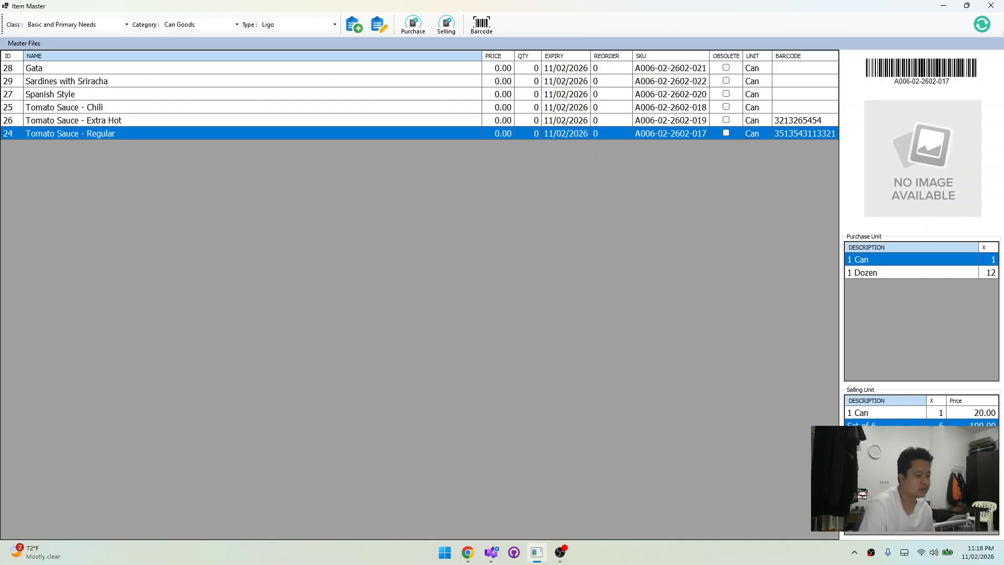
click(902, 414)
click(903, 424)
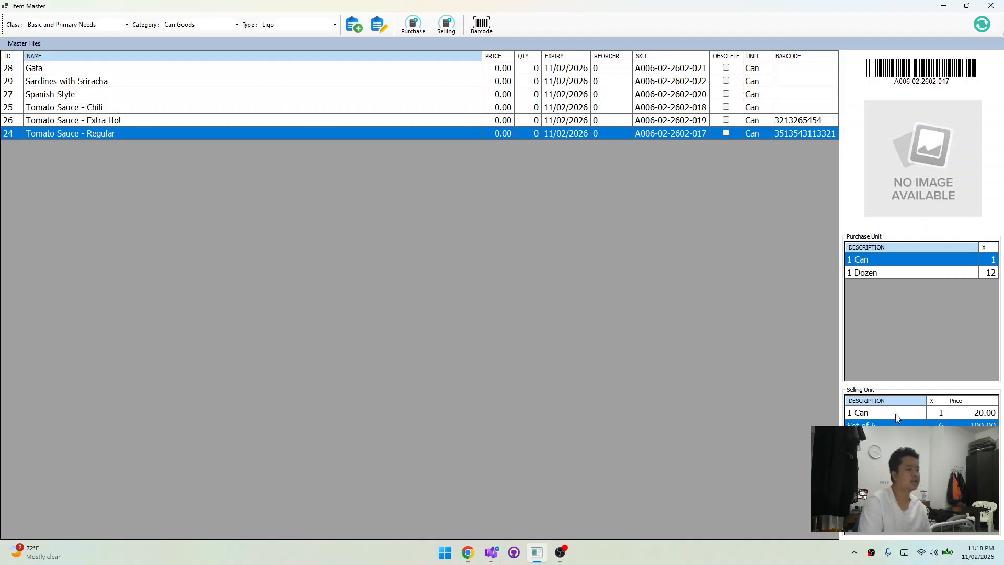
click(895, 413)
click(900, 424)
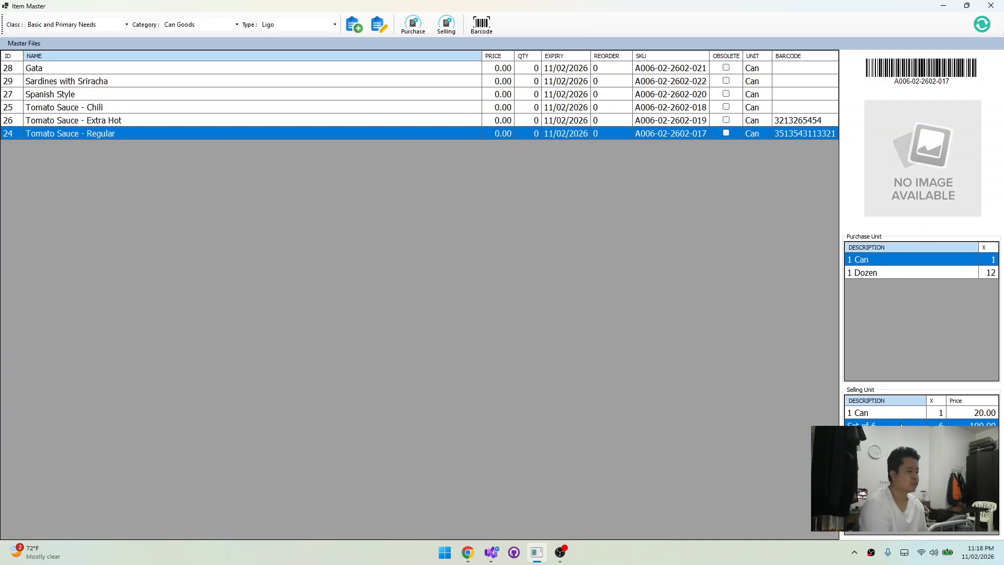
Check the Extra Hot and Chili tomato sauce items for purchase and selling units
click(317, 122)
click(324, 111)
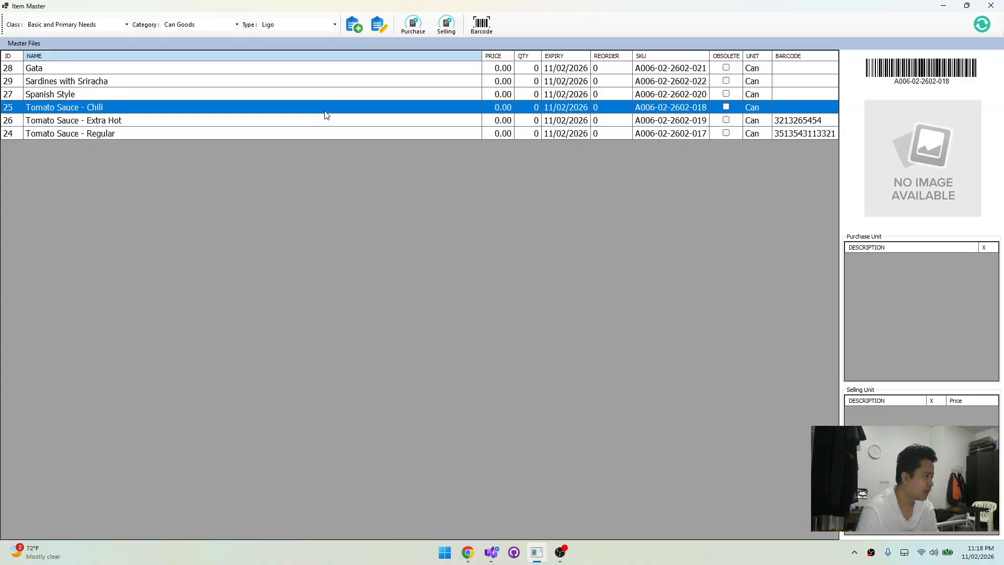
click(332, 129)
click(337, 121)
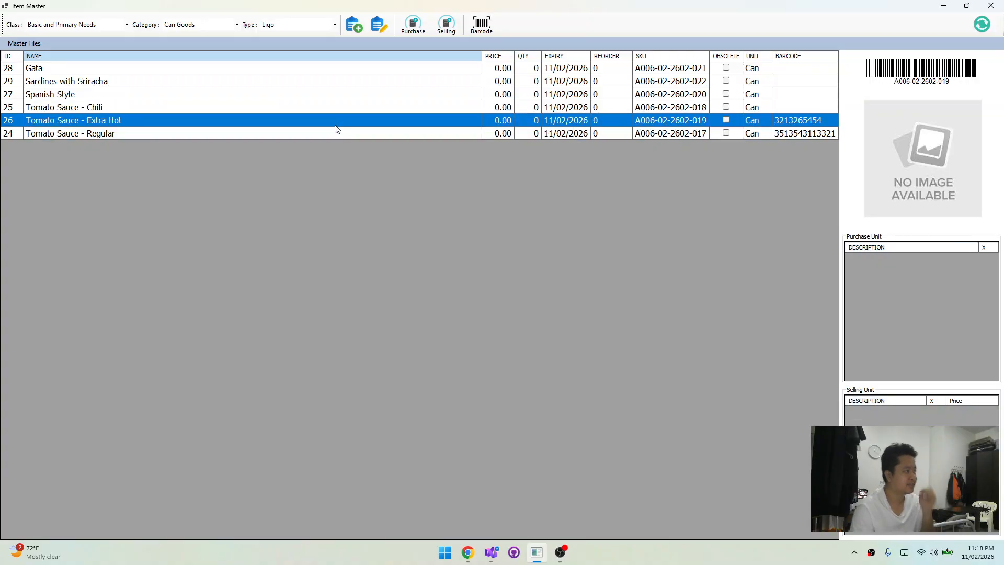
click(345, 111)
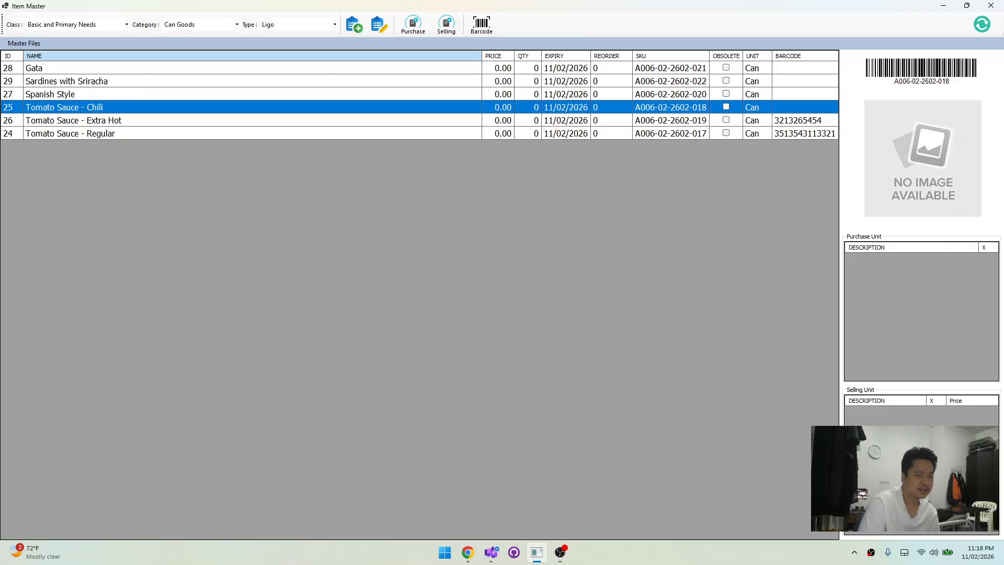
Change the item type to Mega and start a new item named "Classic Tomato Sauce", with the name copied from Chrome
key(alt+Tab)
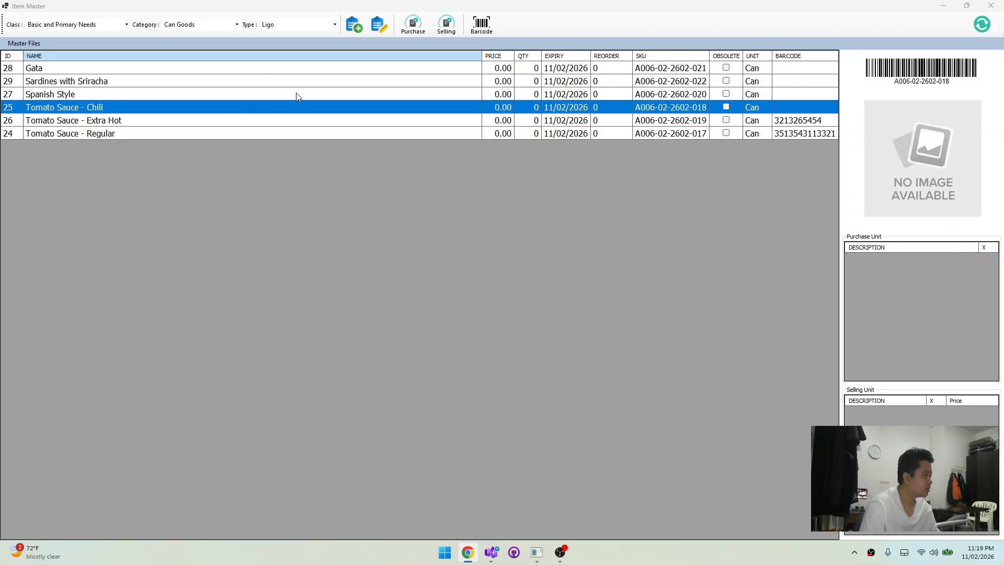
click(301, 25)
click(295, 45)
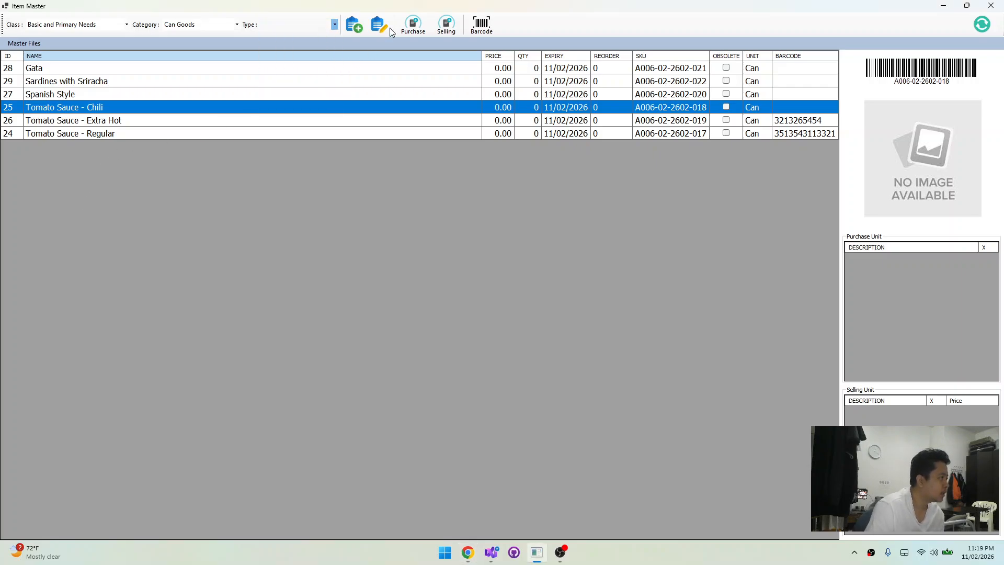
click(355, 25)
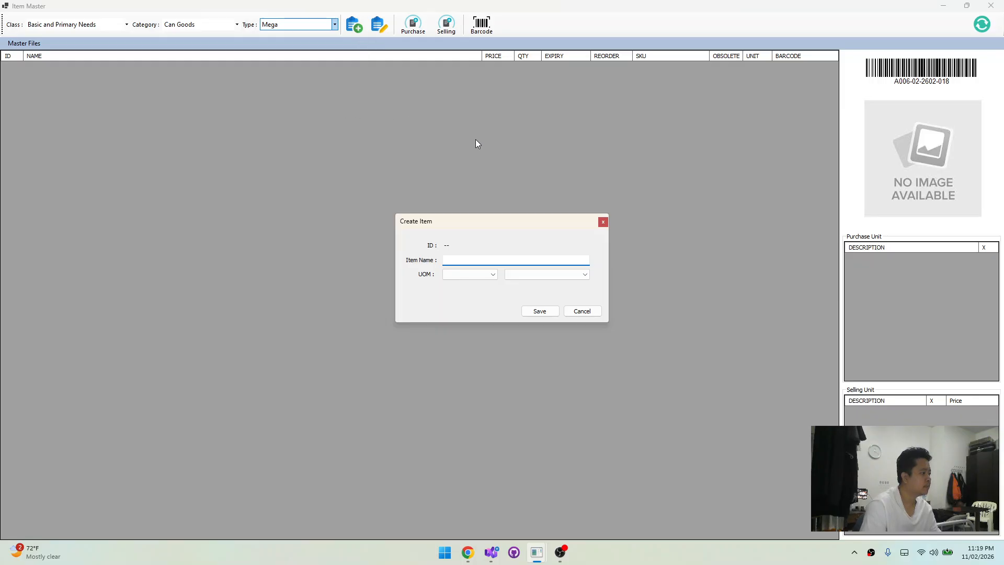
text(Classic Tomato Sauce)
Set the unit of measure of Classic Tomato Sauce to Unit / Count and Can, and save the item
click(484, 274)
click(475, 284)
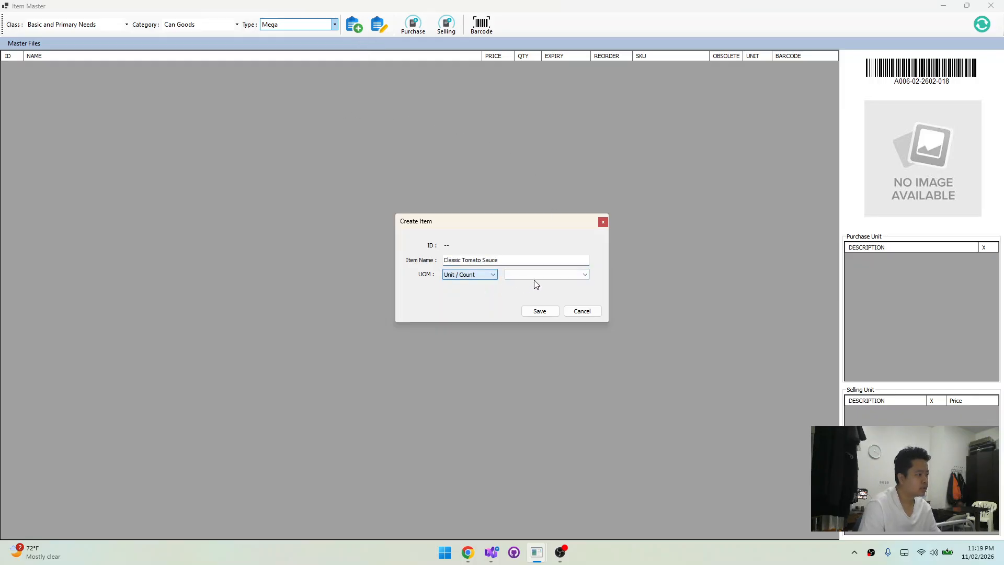
click(539, 274)
click(525, 324)
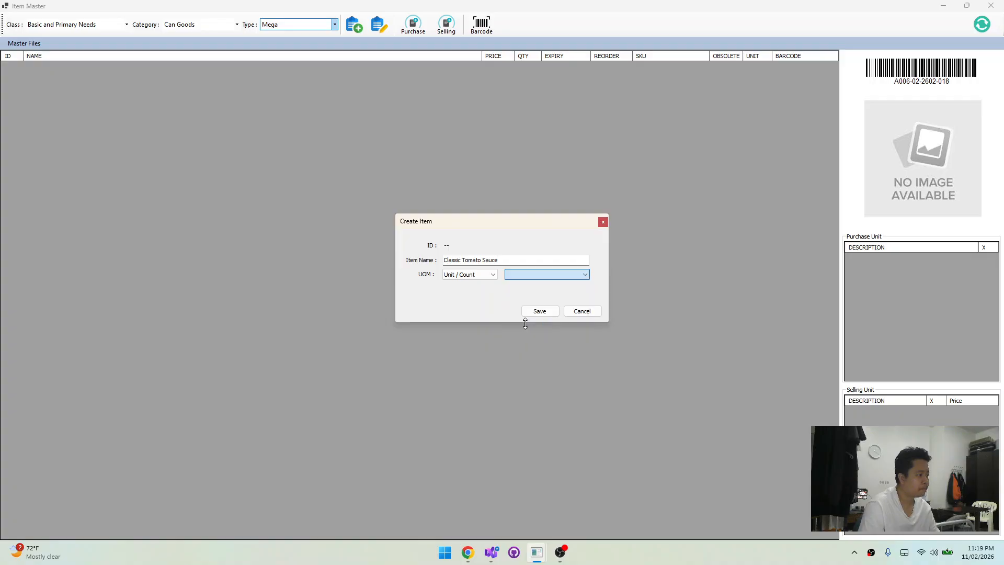
click(541, 312)
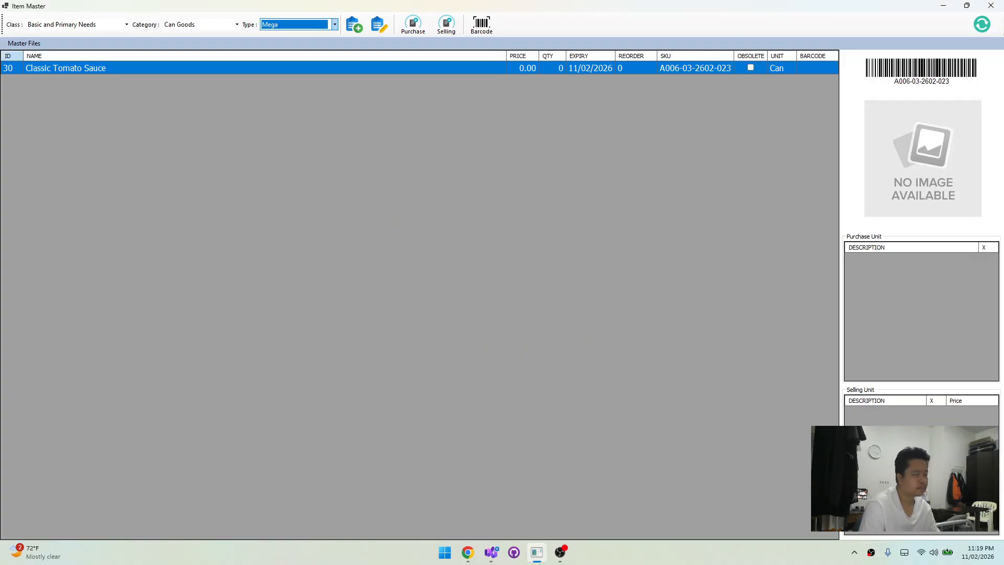
Copy the variant name "Extra Hot" from Chrome and start a new Mega item with it as the item name
key(alt+Tab)
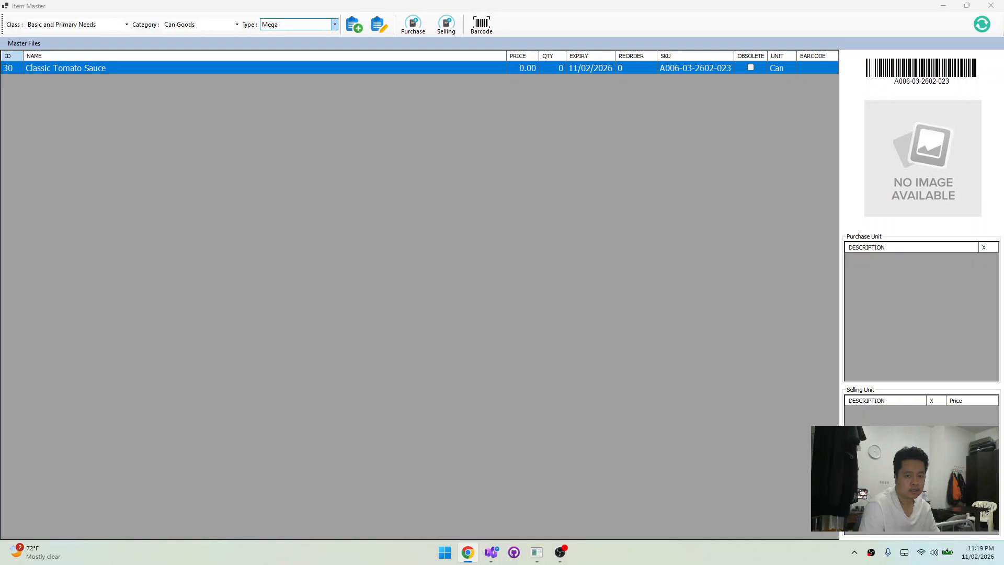
click(199, 253)
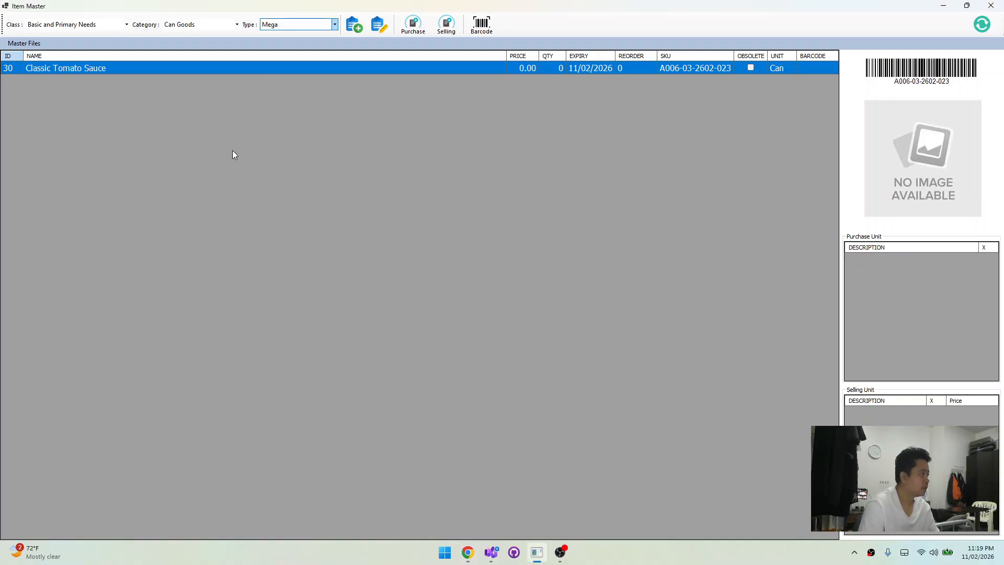
click(354, 26)
text(Extra Hot)
Set the unit of measure of Extra Hot to Unit / Count and Can, and save the item
click(489, 275)
click(488, 275)
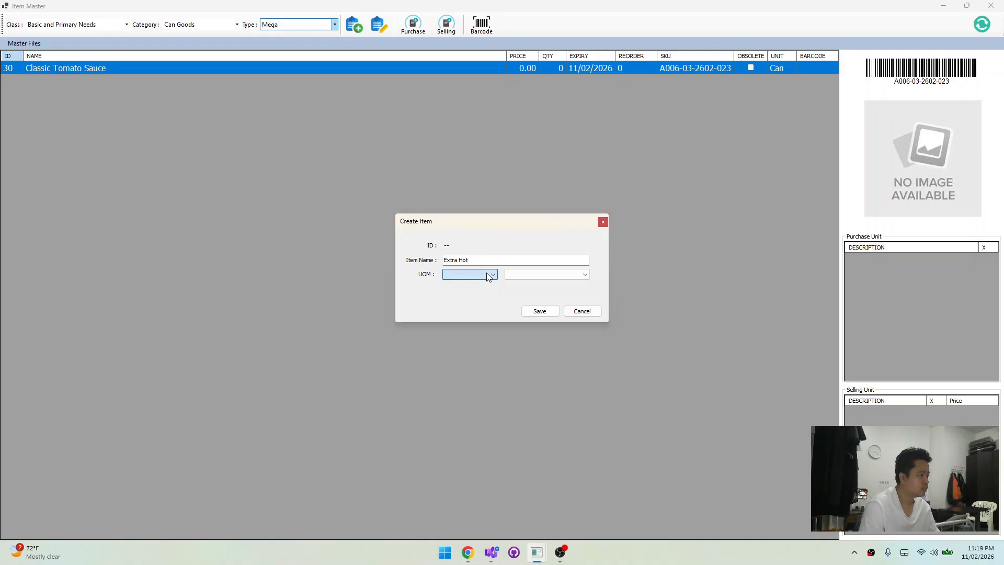
click(489, 275)
click(490, 287)
click(477, 275)
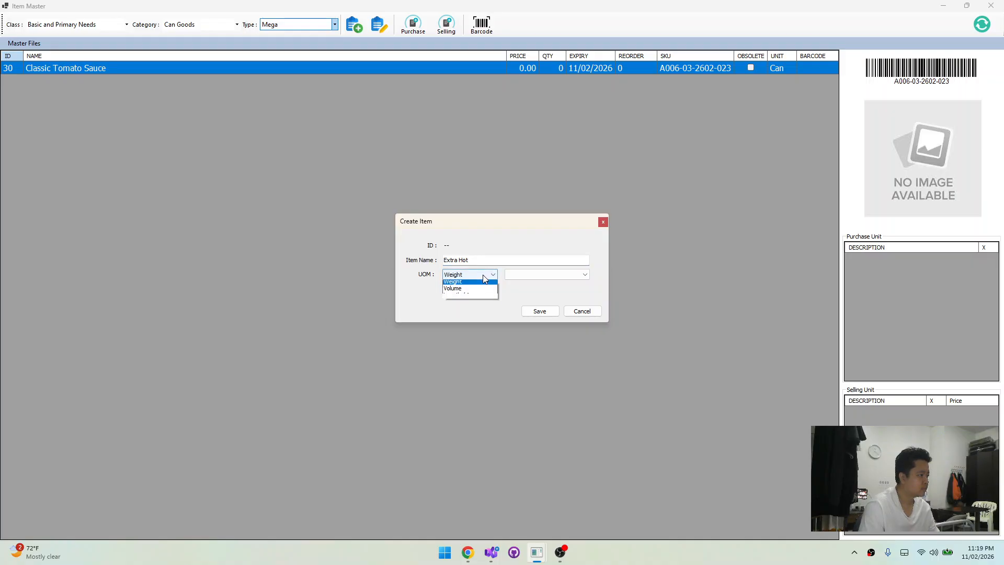
click(470, 304)
click(546, 274)
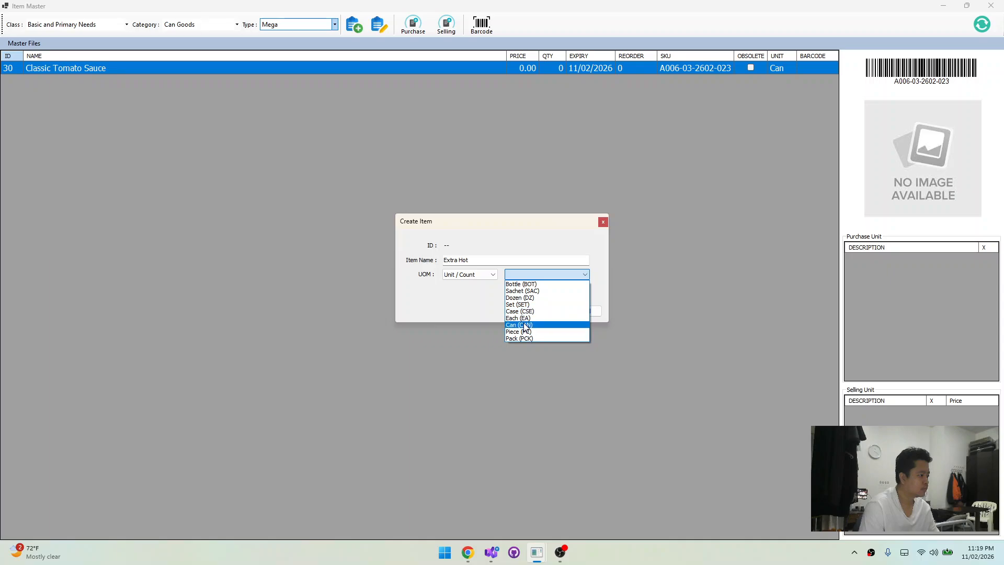
click(518, 325)
click(539, 311)
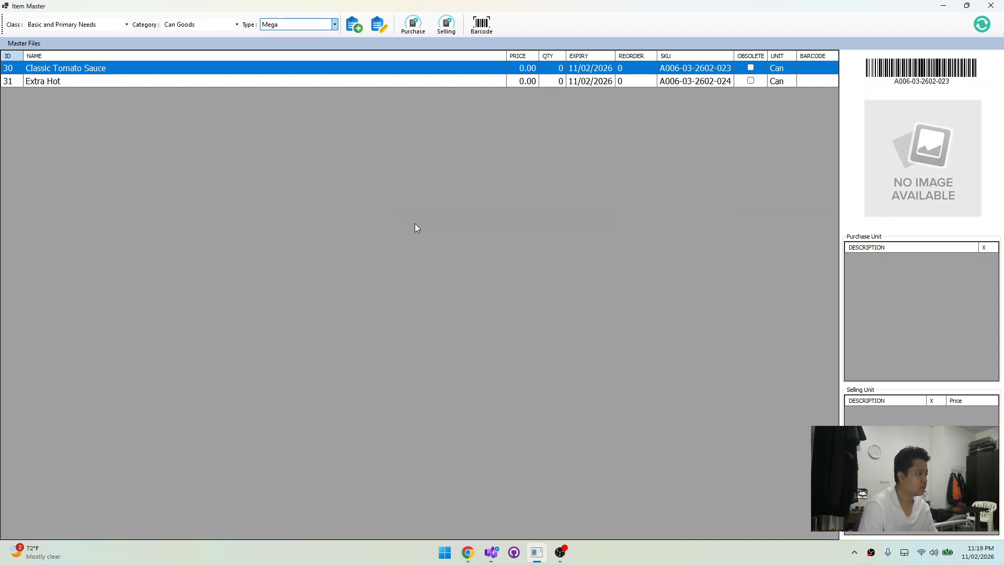
Create a Mega item named "Fried Sardines in Tausi (black beans)" with unit of measure Unit / Count and Can, and save it
click(297, 81)
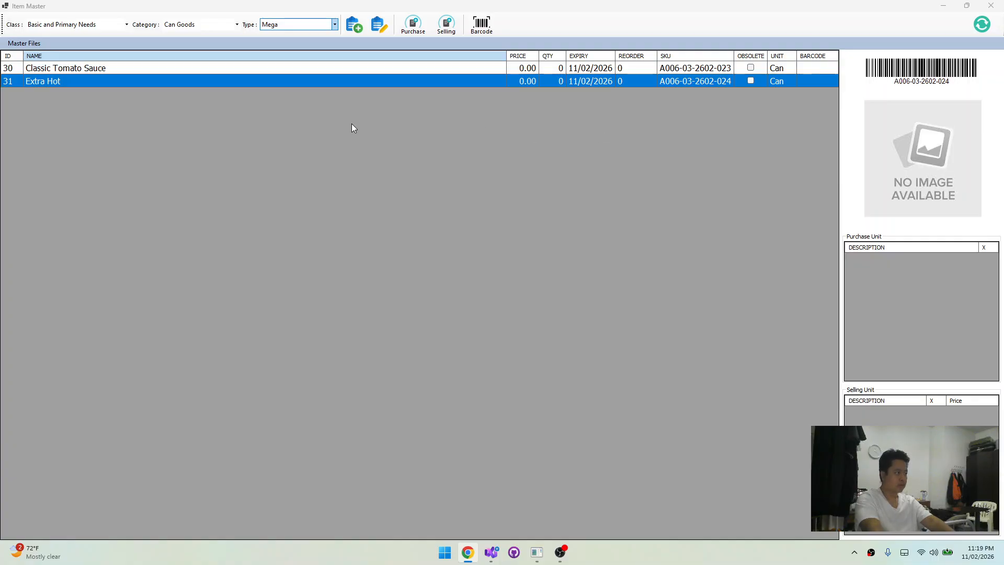
click(351, 24)
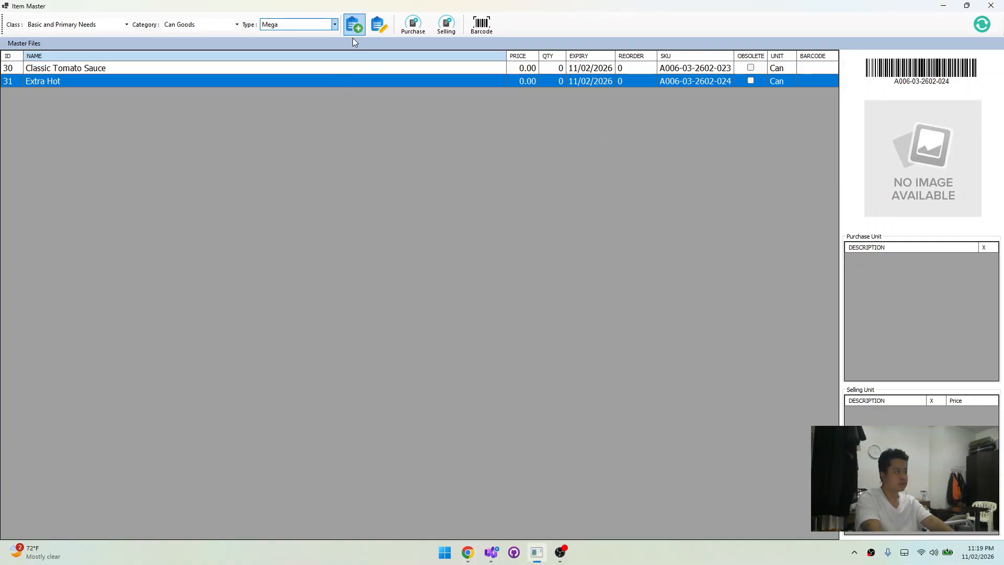
text(Fried Sardines in Tausi (black beans))
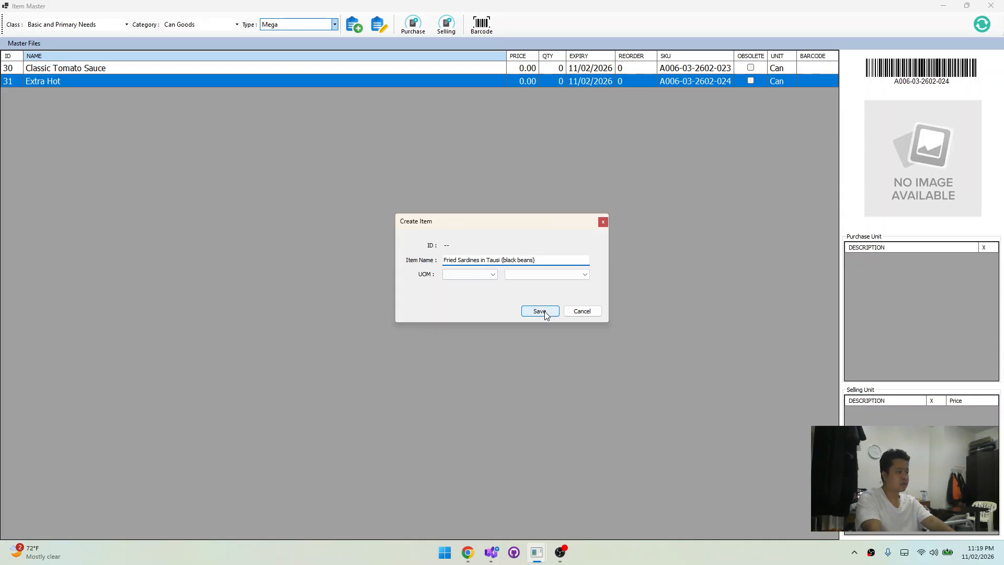
click(476, 274)
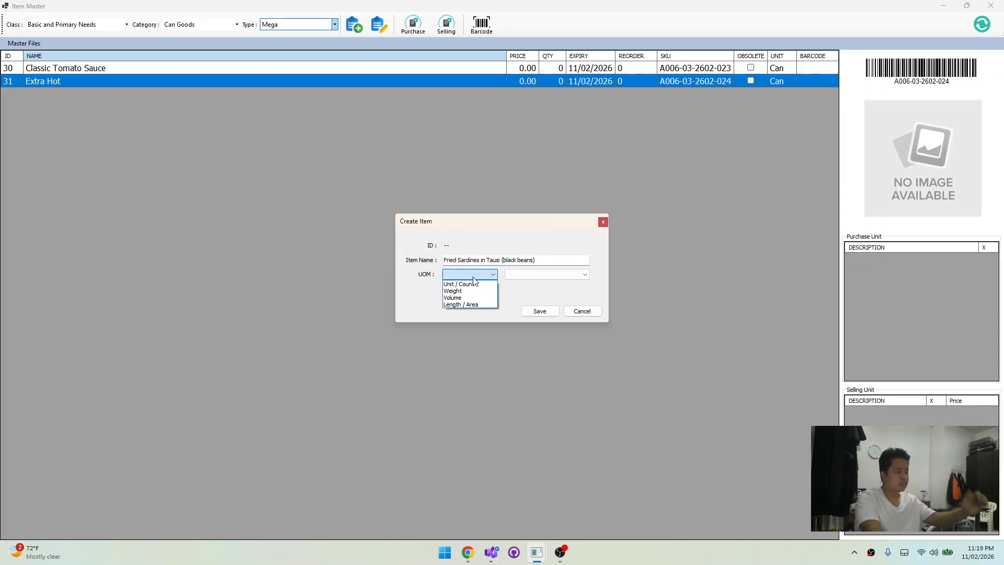
click(460, 283)
click(550, 274)
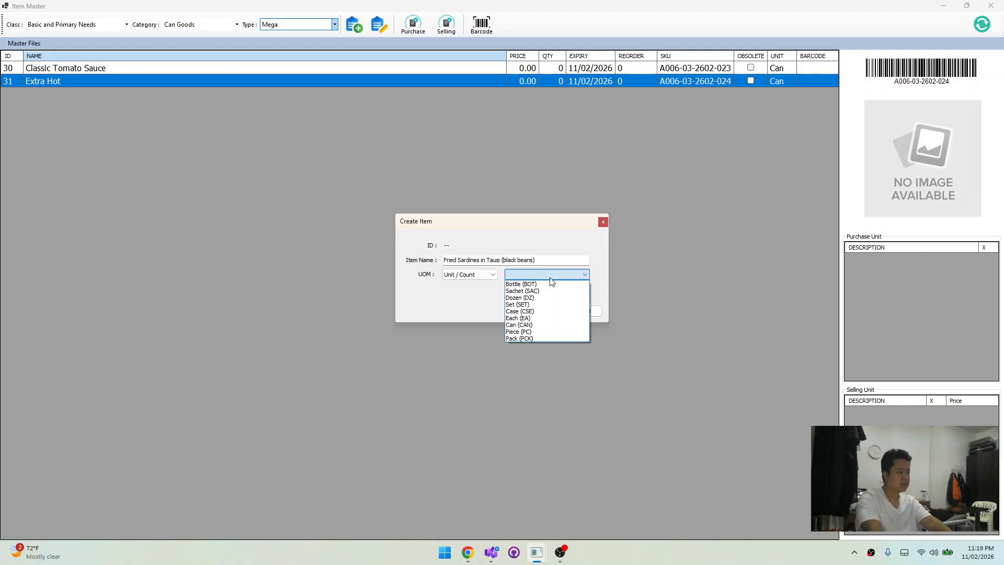
click(541, 324)
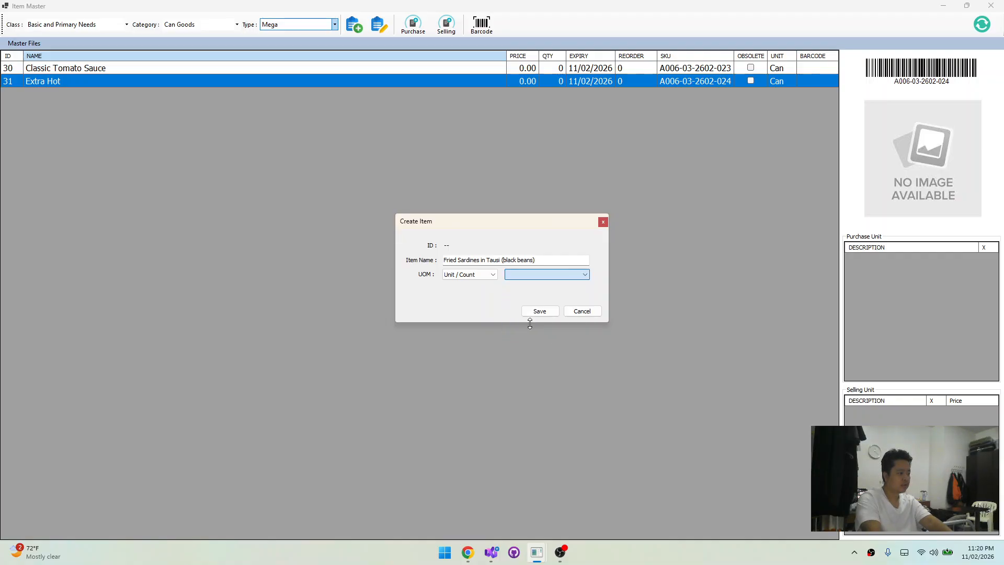
click(539, 311)
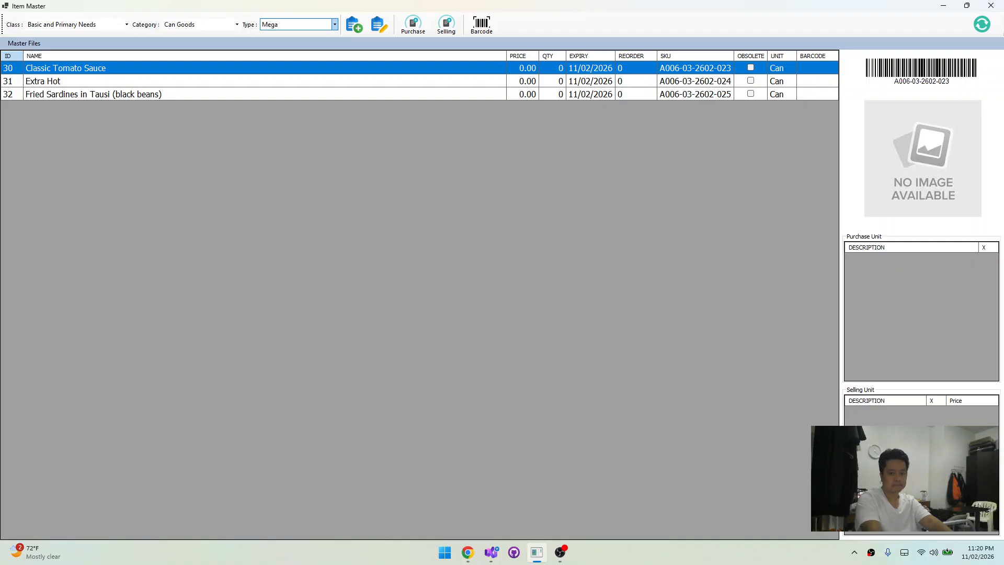
Create a Mega item named "Fried Sardines in Hot and Spicy", copied from Chrome, with unit of measure Unit / Count and Can
key(alt+Tab)
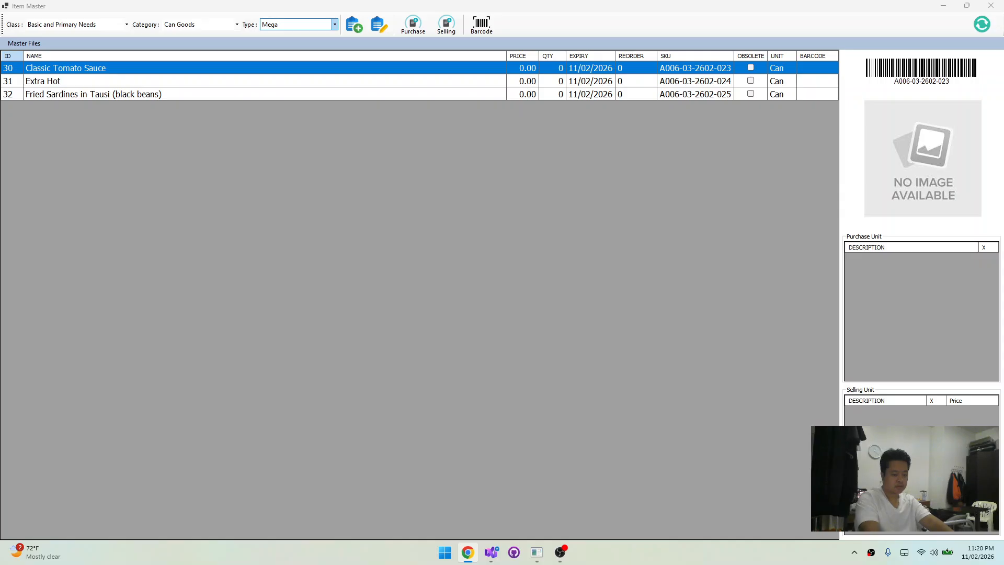
click(314, 219)
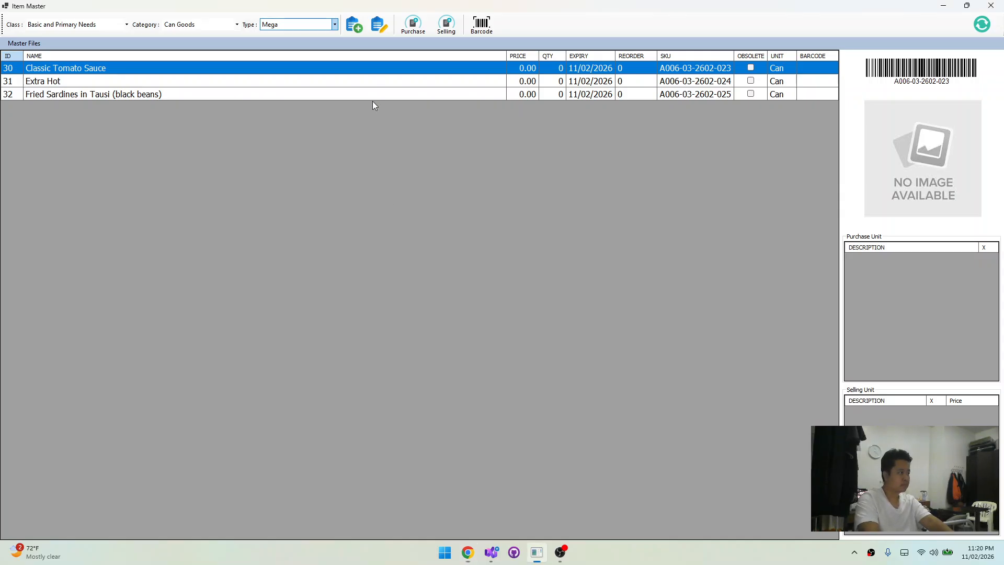
click(346, 23)
text(Fried Sardines in Hot and Spicy)
click(492, 274)
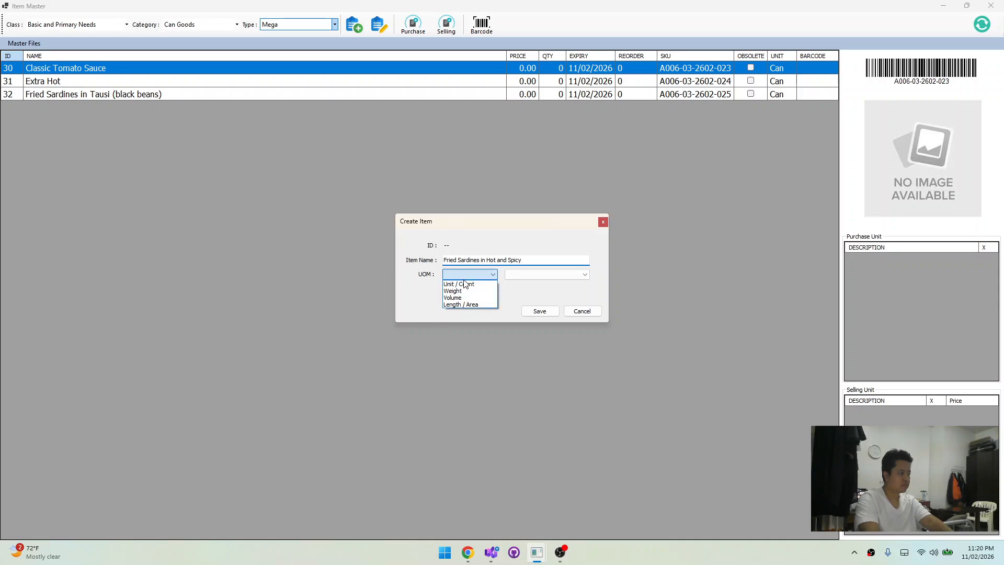
click(490, 288)
click(544, 275)
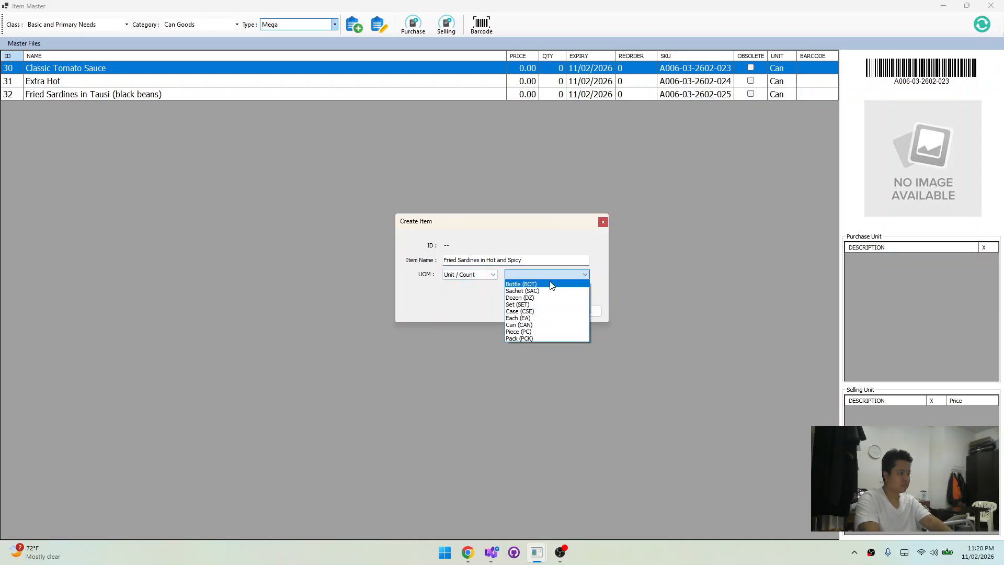
click(532, 313)
click(536, 309)
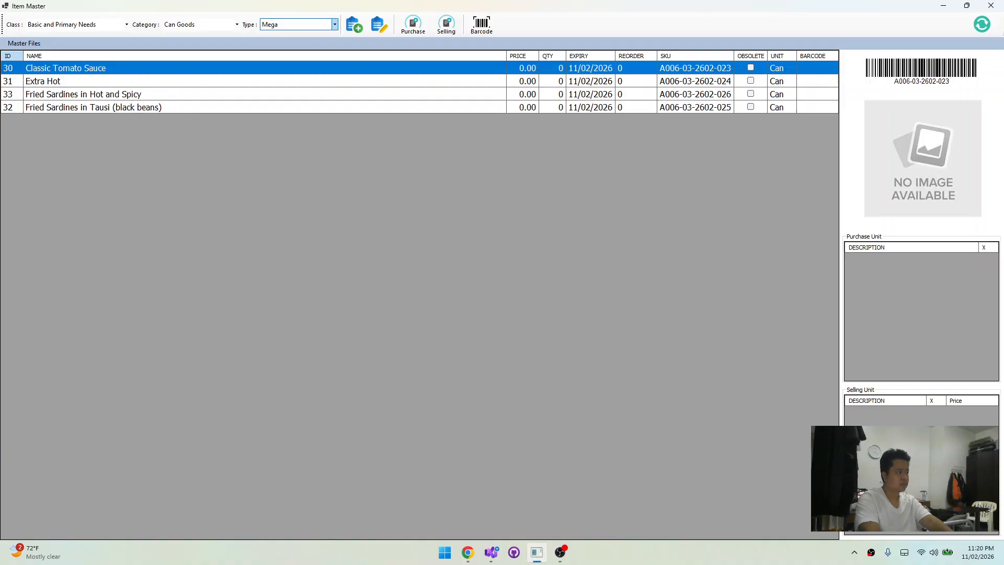
Copy the variant name "Spanish Style" from Chrome and start a new Mega item with it as the item name
key(alt+Tab)
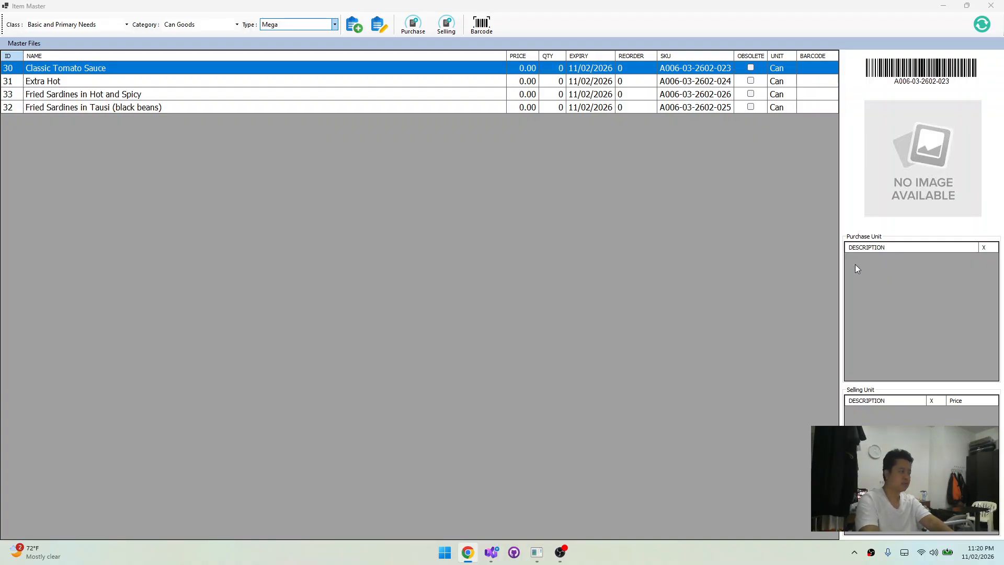
click(306, 179)
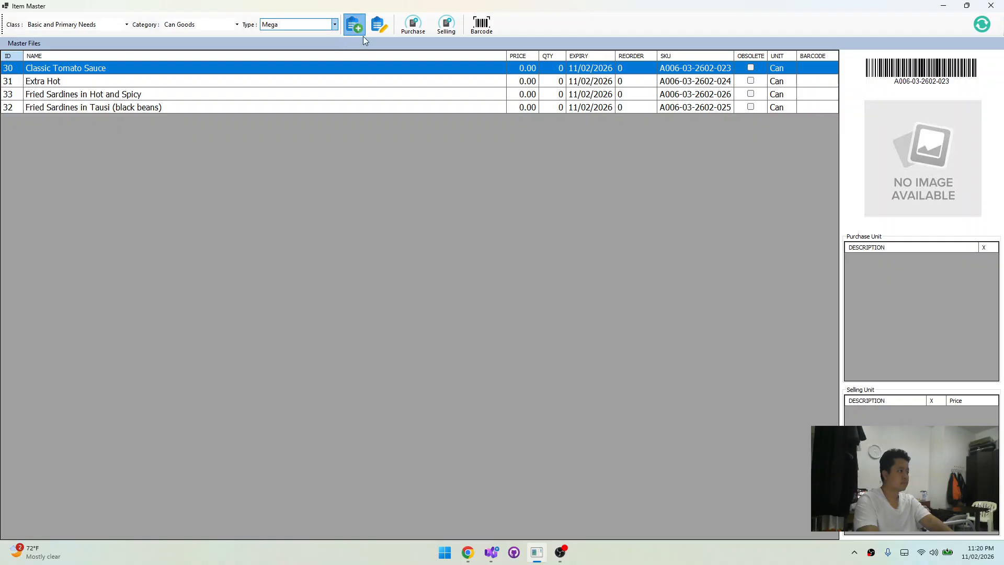
click(354, 24)
text(Spanish Style)
Set the unit of measure of Spanish Style to Unit / Count and Can, and save the item
click(472, 279)
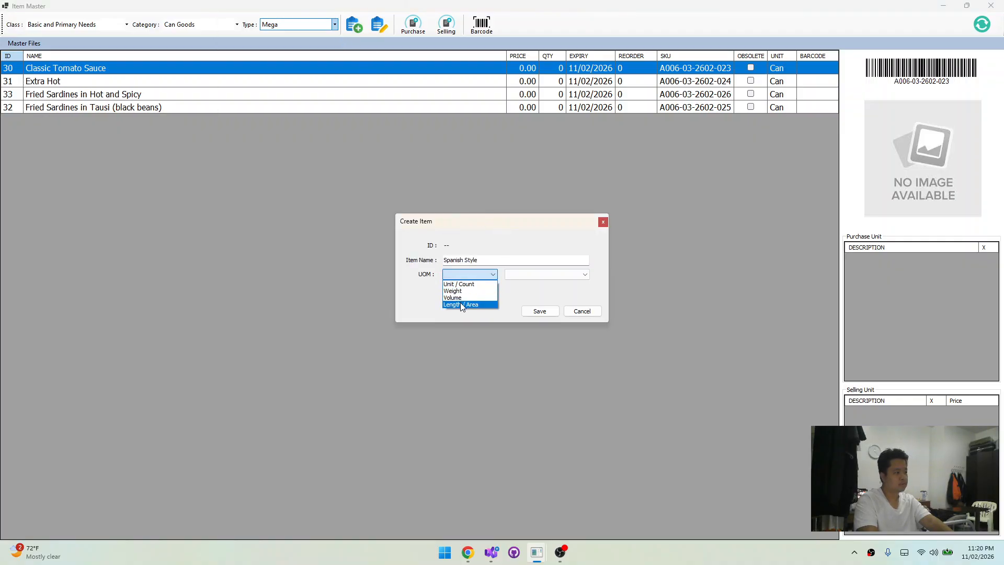
click(460, 302)
click(453, 281)
click(453, 281)
click(528, 274)
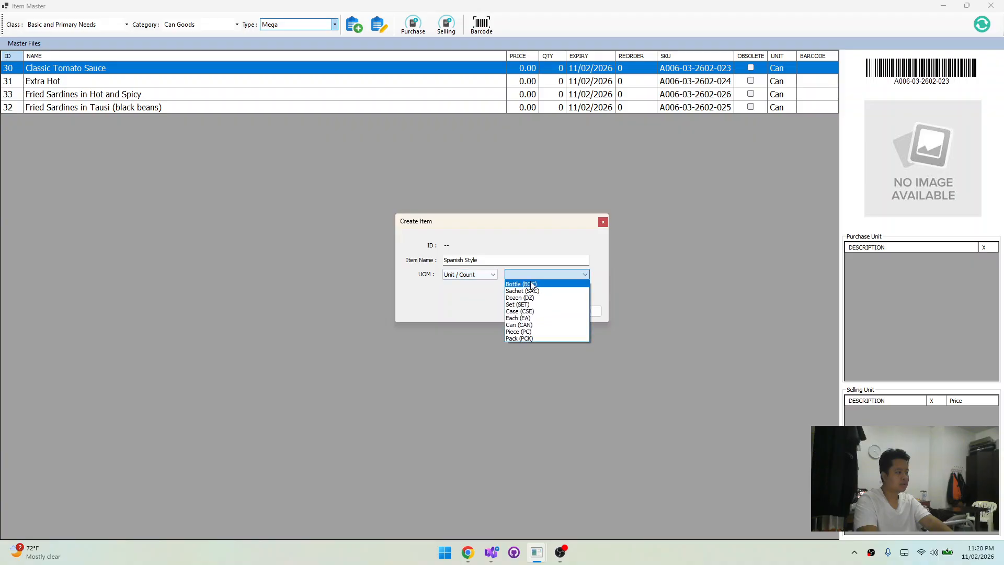
click(519, 325)
click(534, 313)
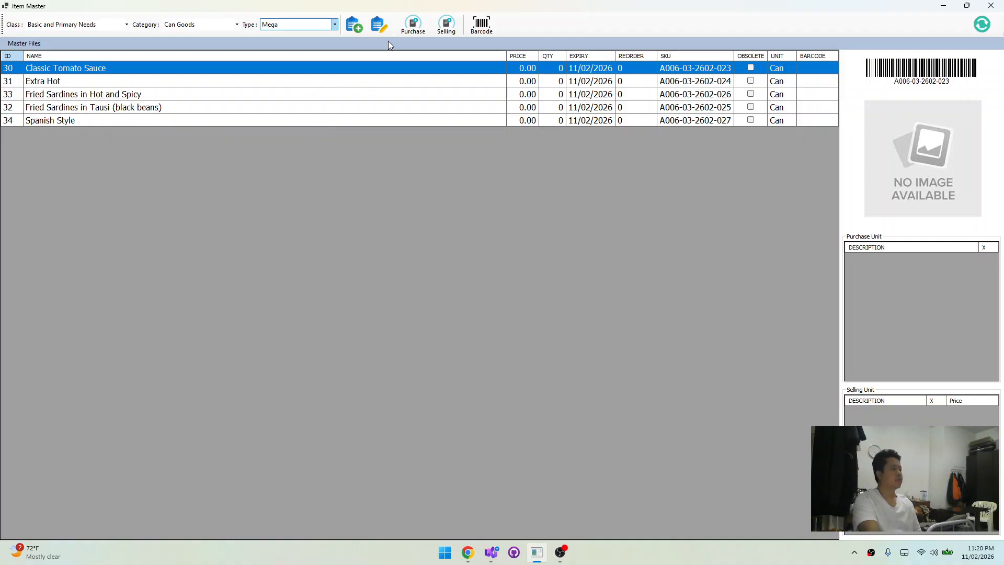
Reselect the Basic and Primary Needs class so its items are listed without a category or type filter
click(73, 24)
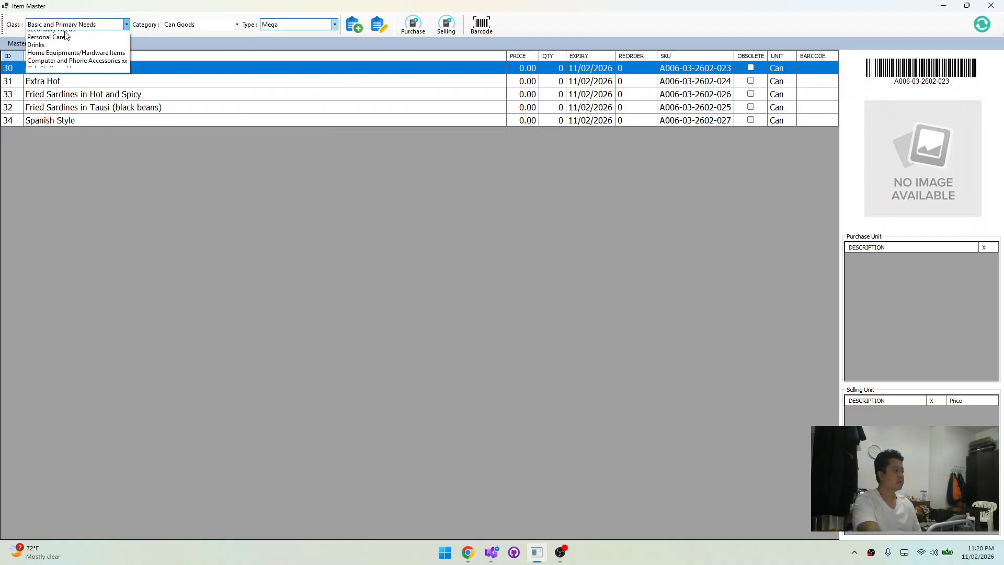
click(69, 37)
click(71, 25)
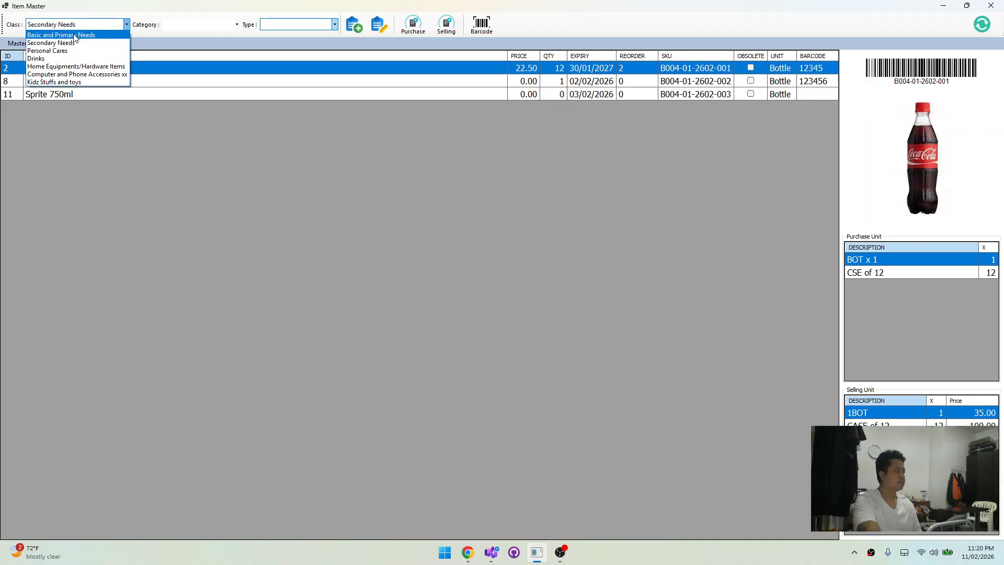
click(77, 31)
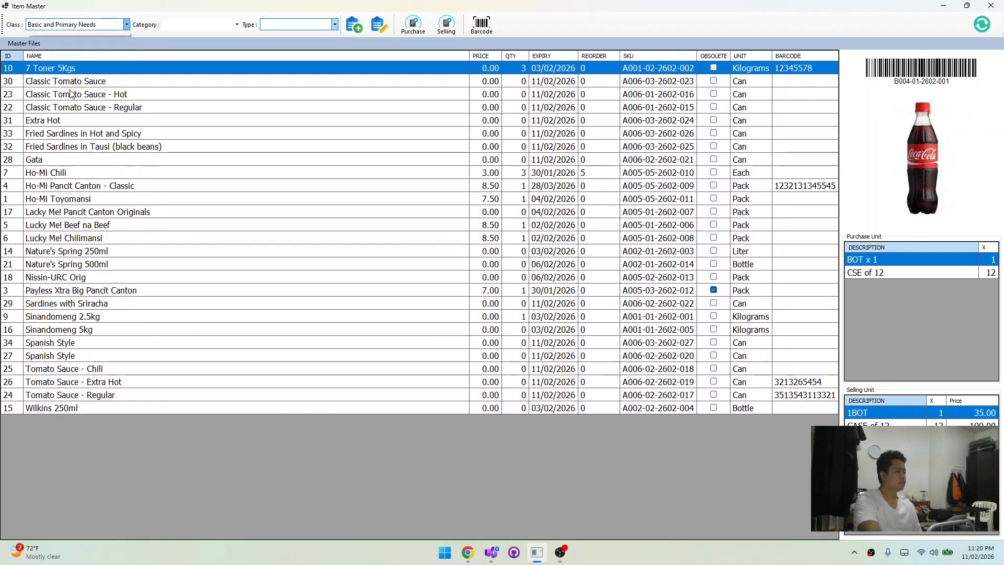
click(77, 27)
click(194, 430)
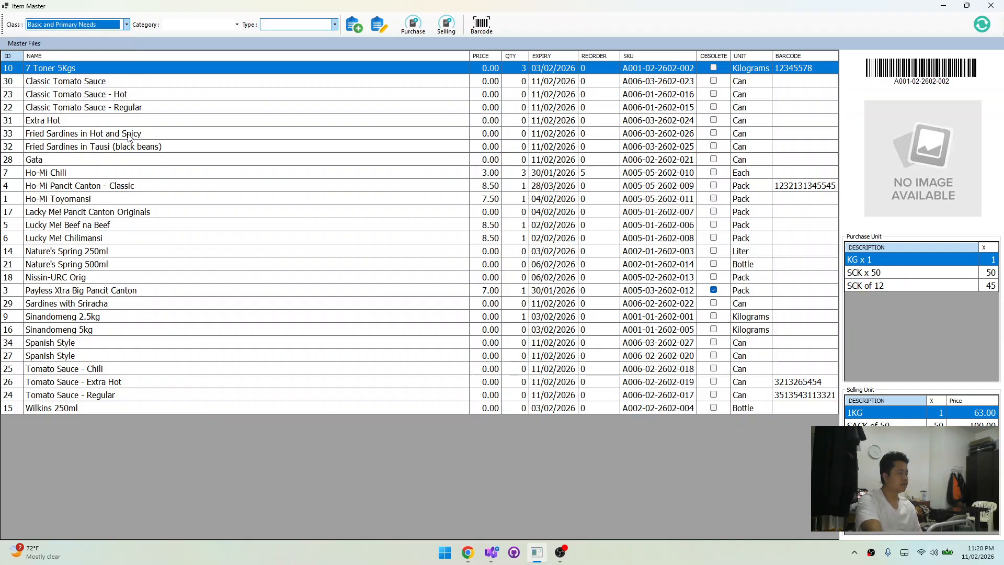
Compare the sardine variants in the class list, including Extra Hot, Classic Tomato Sauce, Tomato Sauce - Chili and the Spanish Style entries
click(320, 146)
click(318, 121)
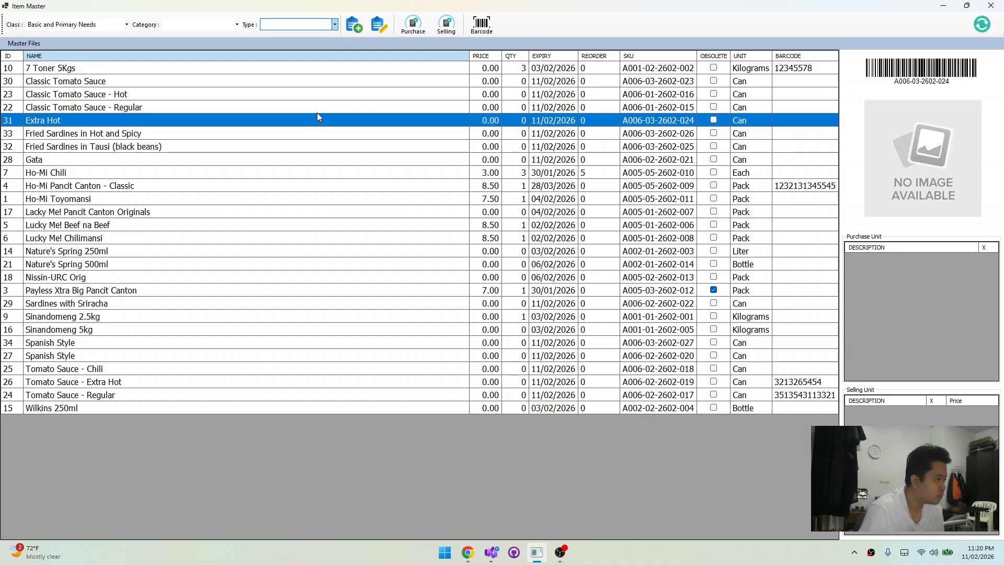
click(261, 94)
click(200, 79)
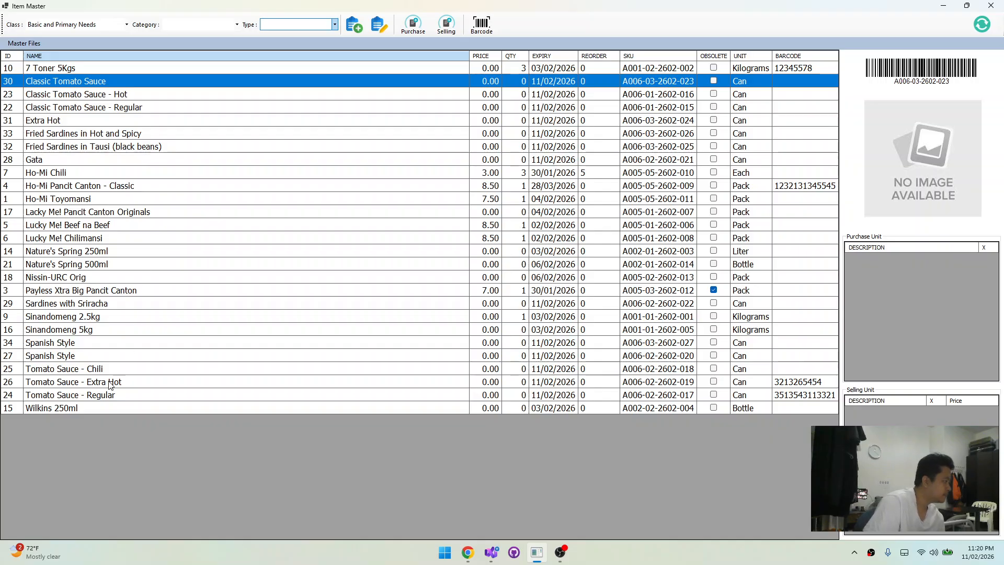
click(118, 335)
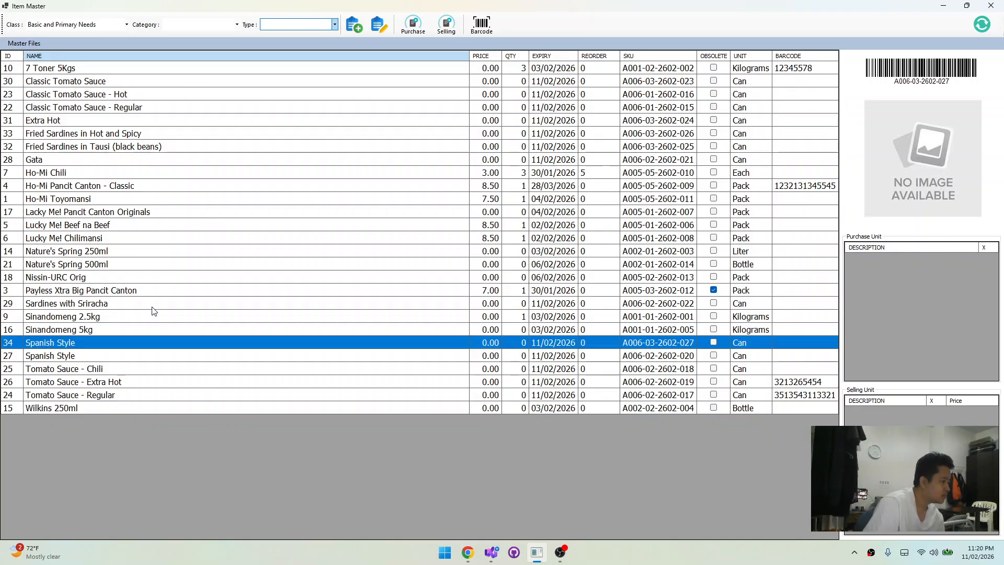
click(79, 370)
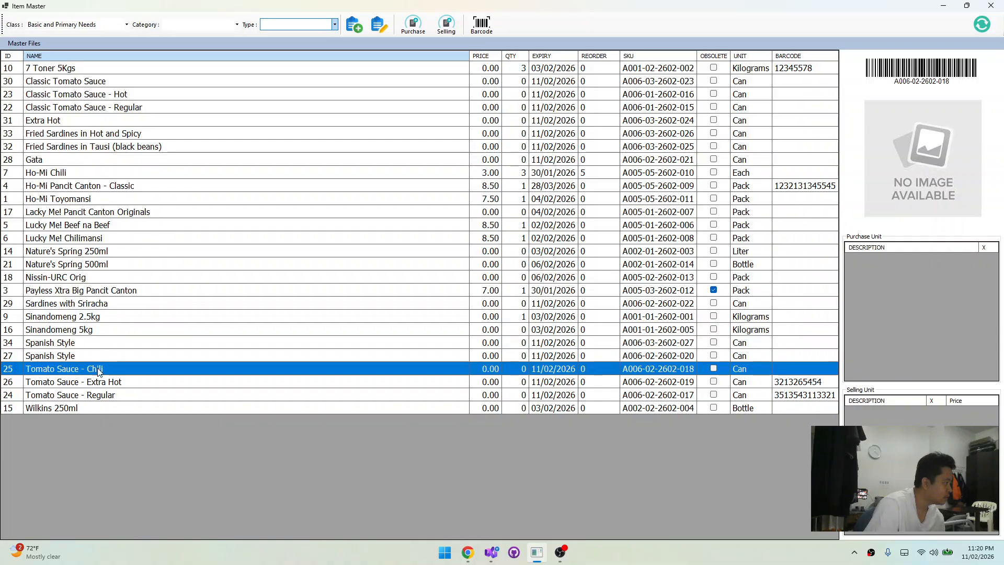
click(104, 353)
click(105, 347)
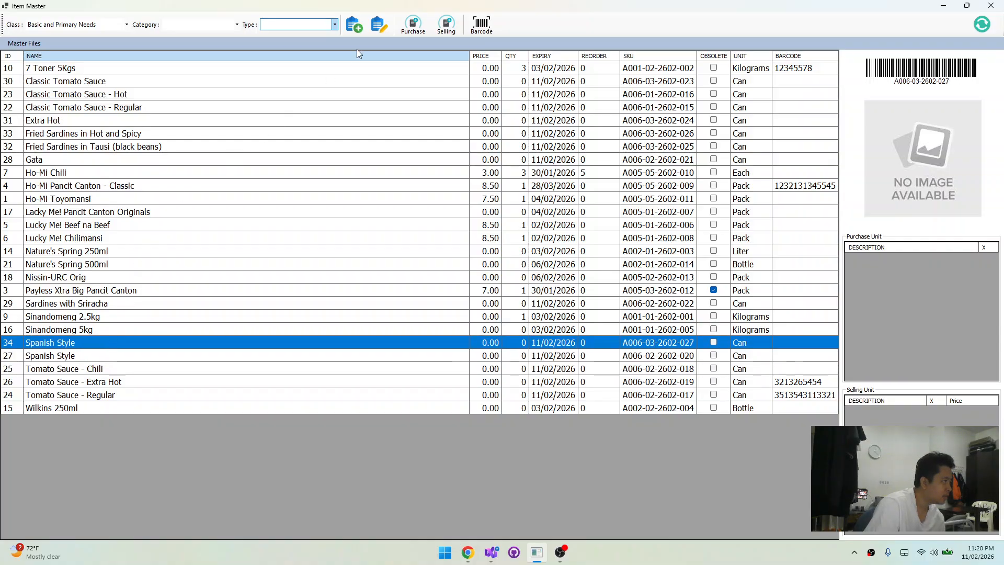
Check the type and category filters for selectable options while the Basic and Primary Needs class is listed
click(298, 24)
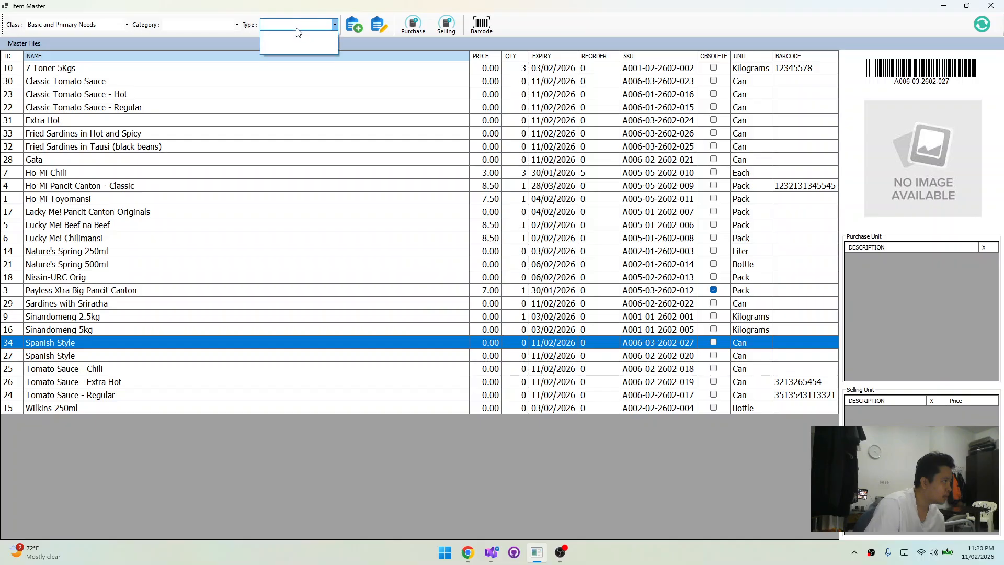
click(195, 25)
click(146, 508)
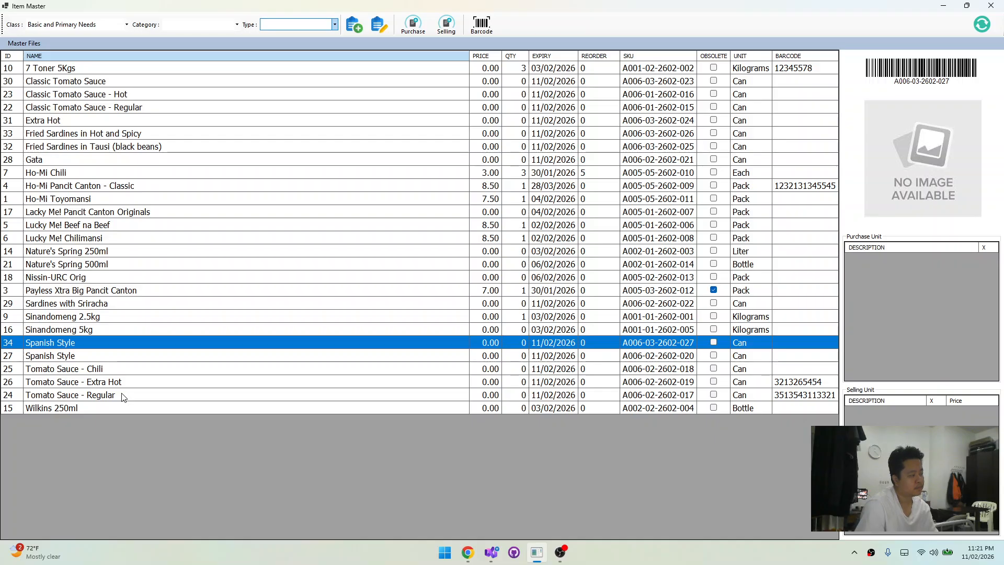
click(304, 25)
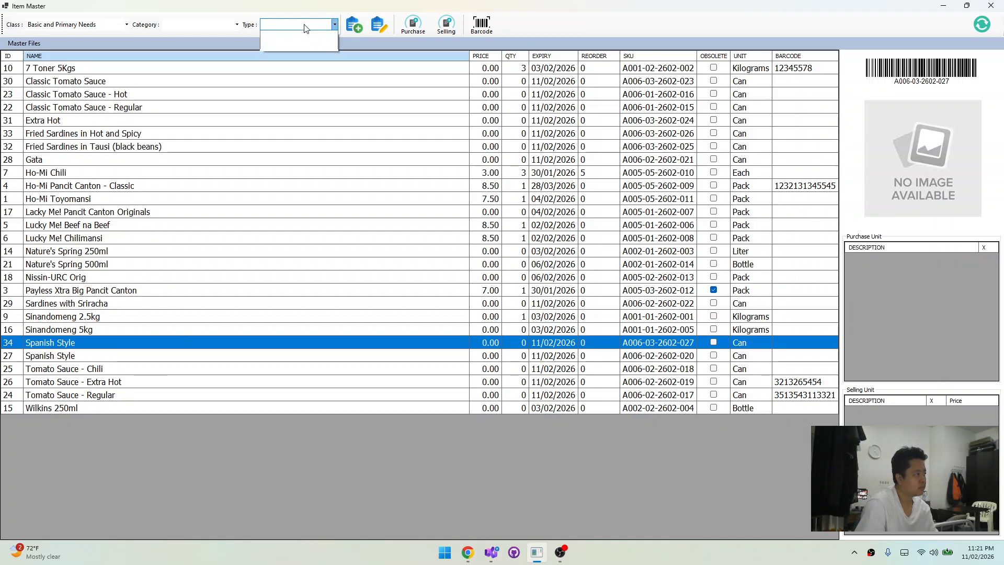
Filter the Basic and Primary Needs items to the Can Goods category and the Mega type
click(218, 26)
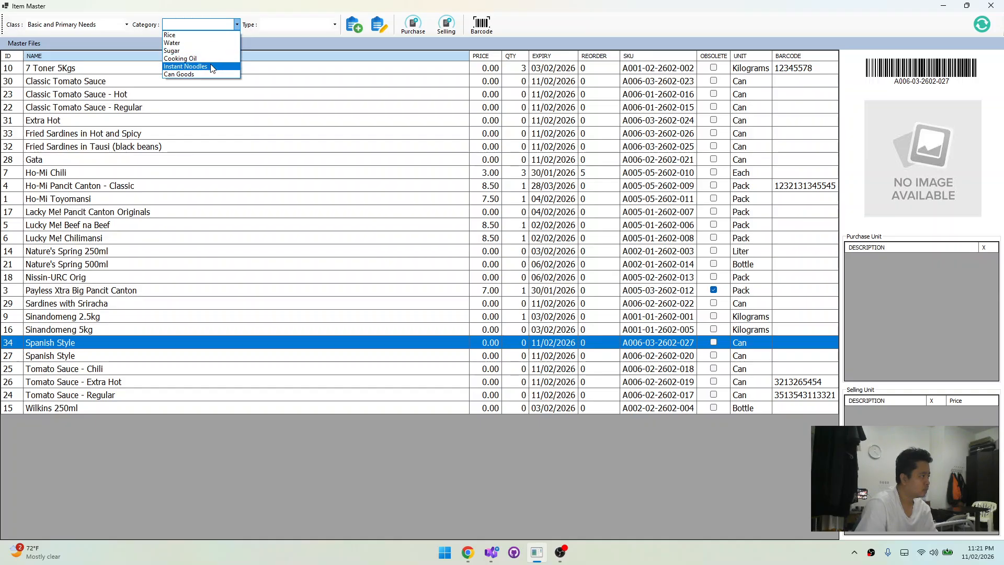
click(226, 493)
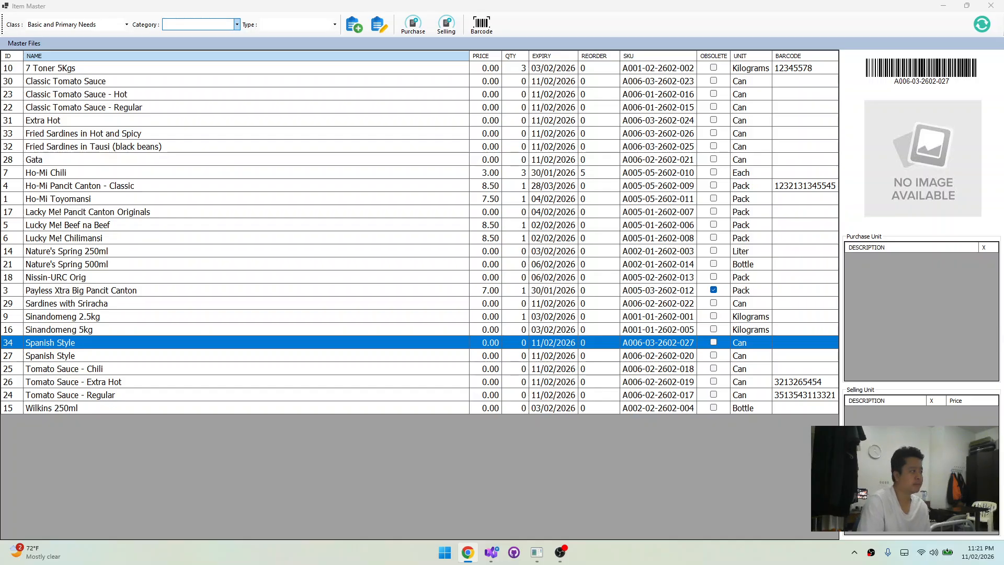
click(193, 25)
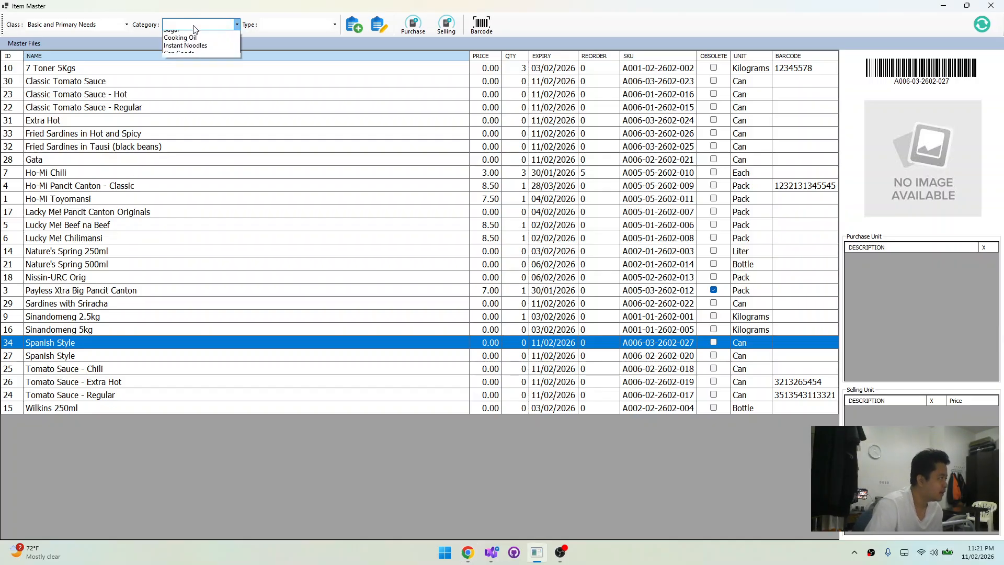
click(195, 72)
click(287, 25)
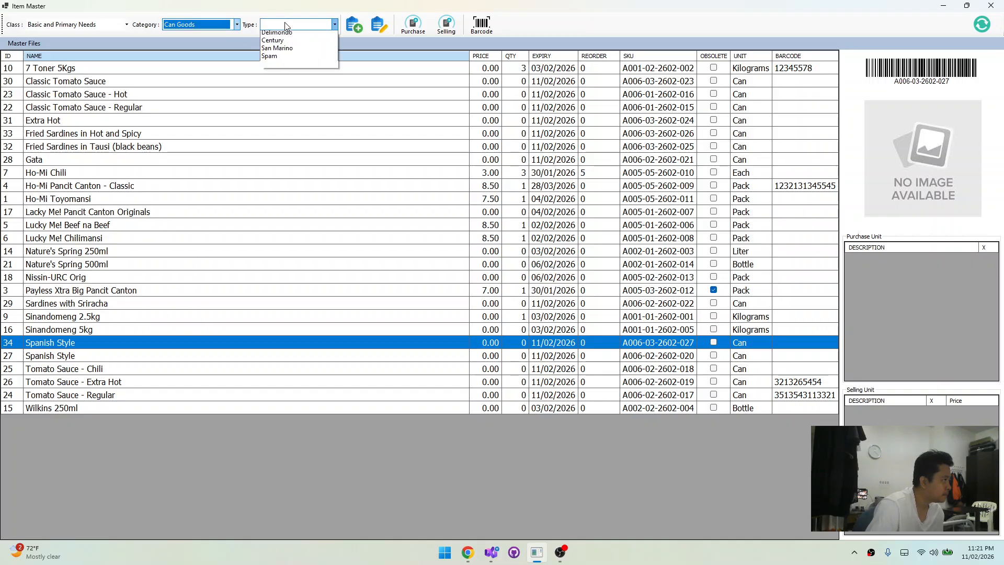
click(286, 51)
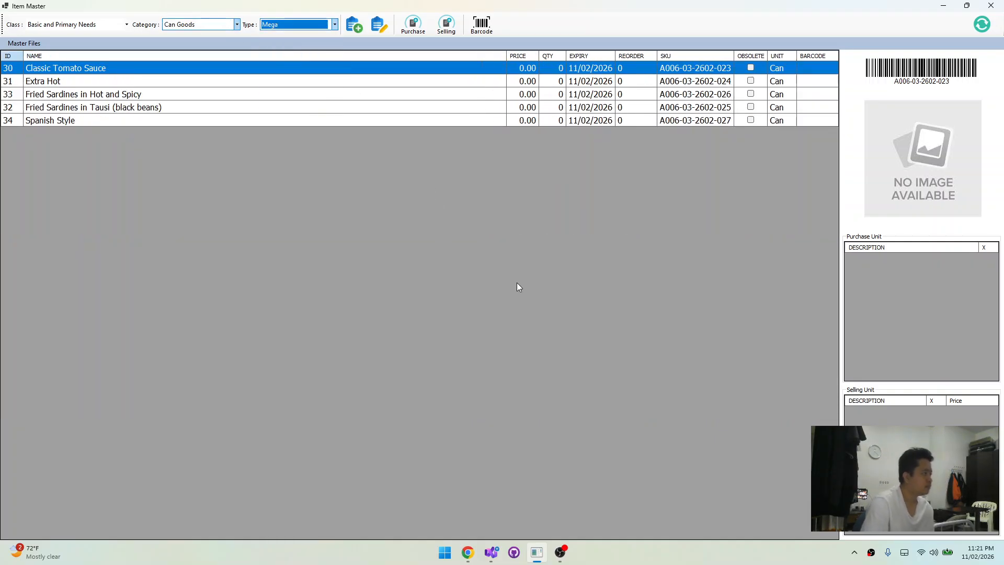
click(534, 290)
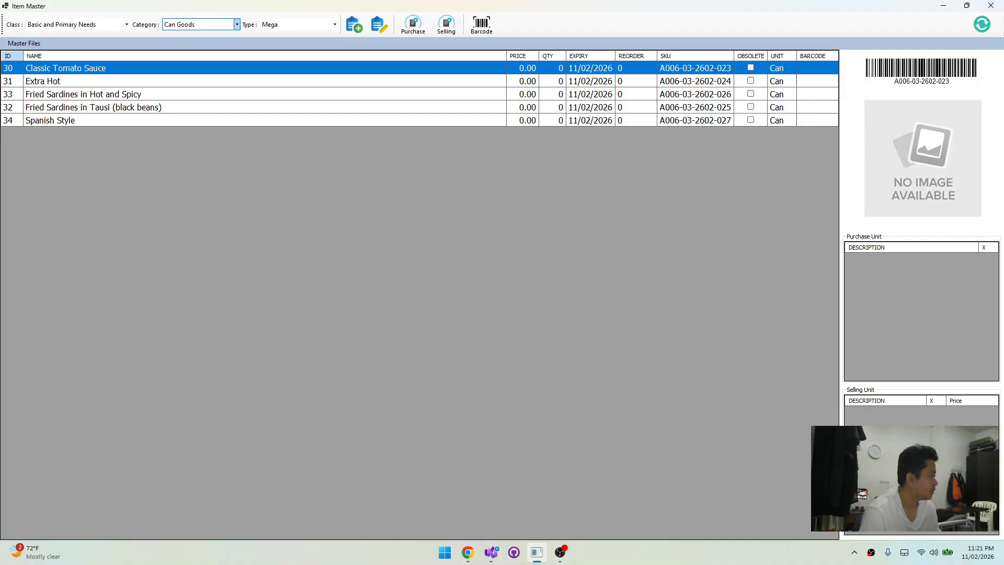
key(alt+Tab)
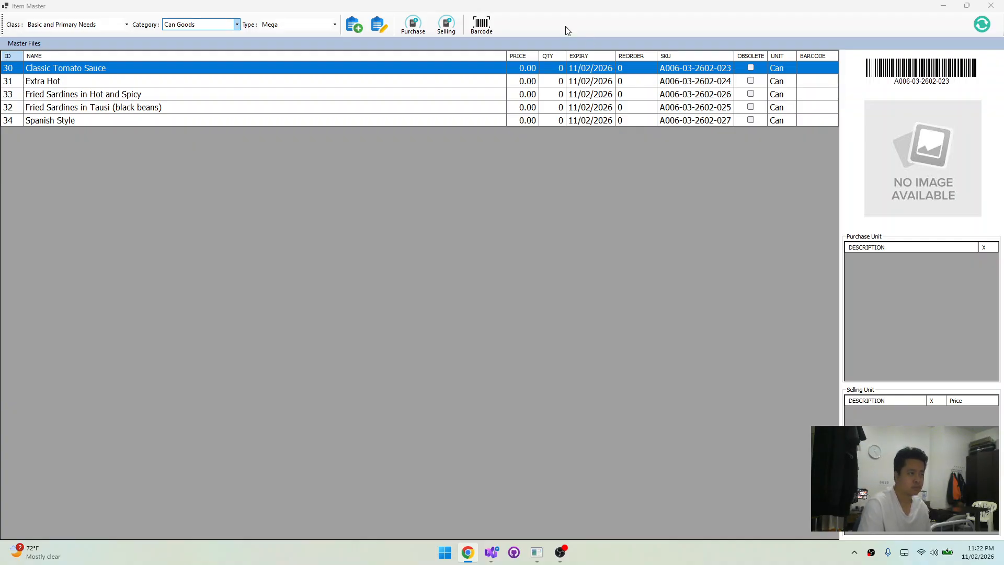
click(438, 255)
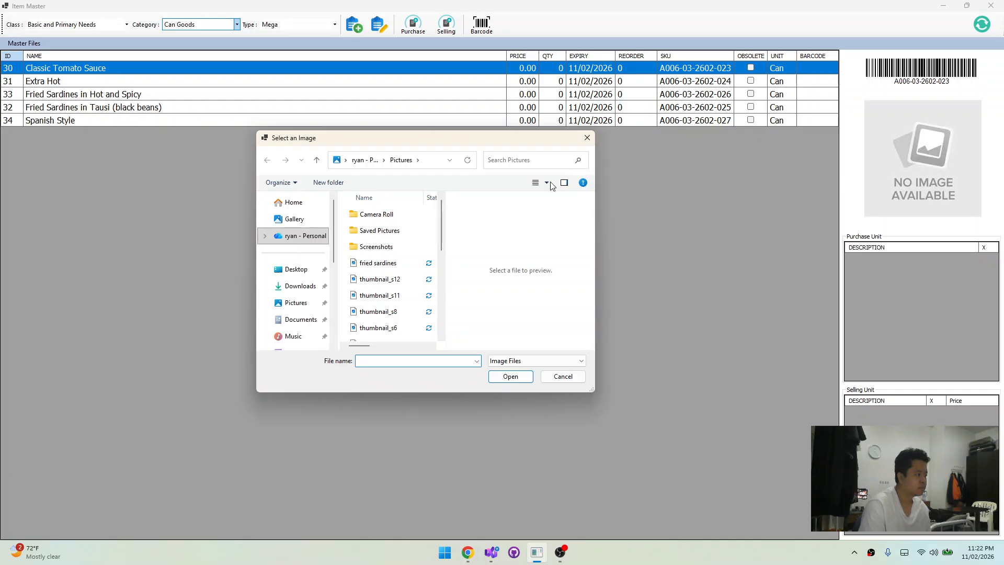
click(390, 264)
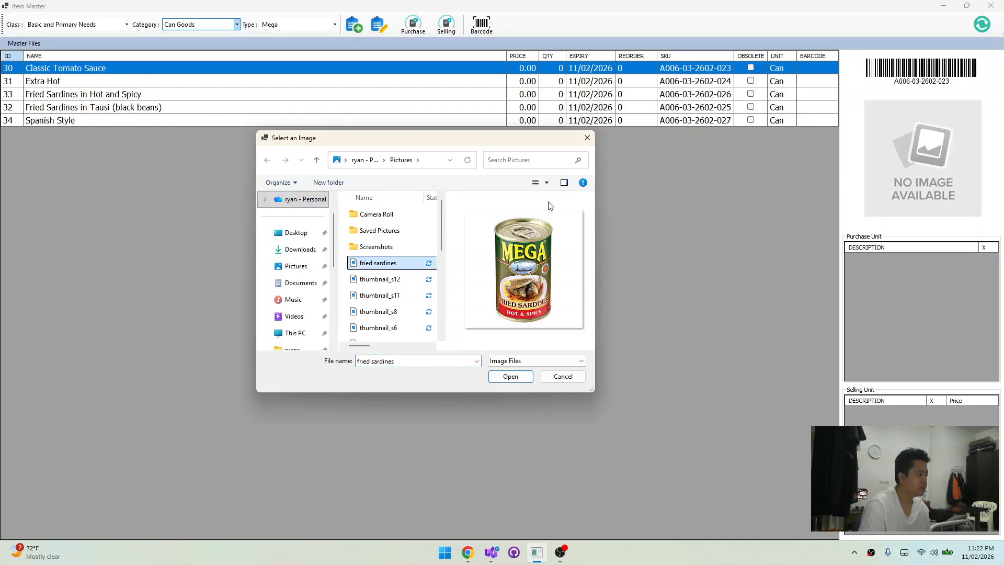
click(592, 138)
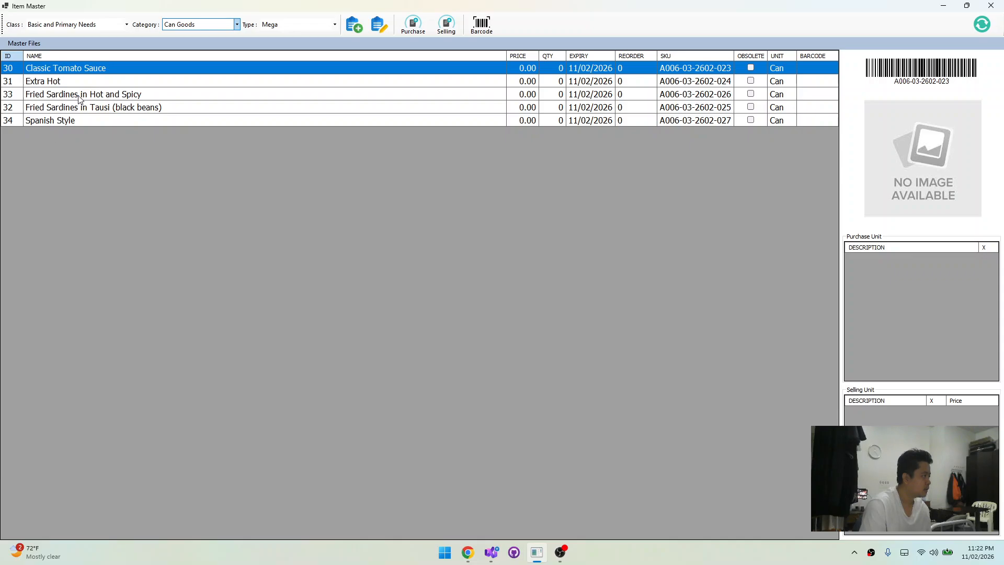
Assign the "fried sardines" picture from the Pictures folder to the Fried Sardines in Hot and Spicy item
click(80, 98)
click(909, 142)
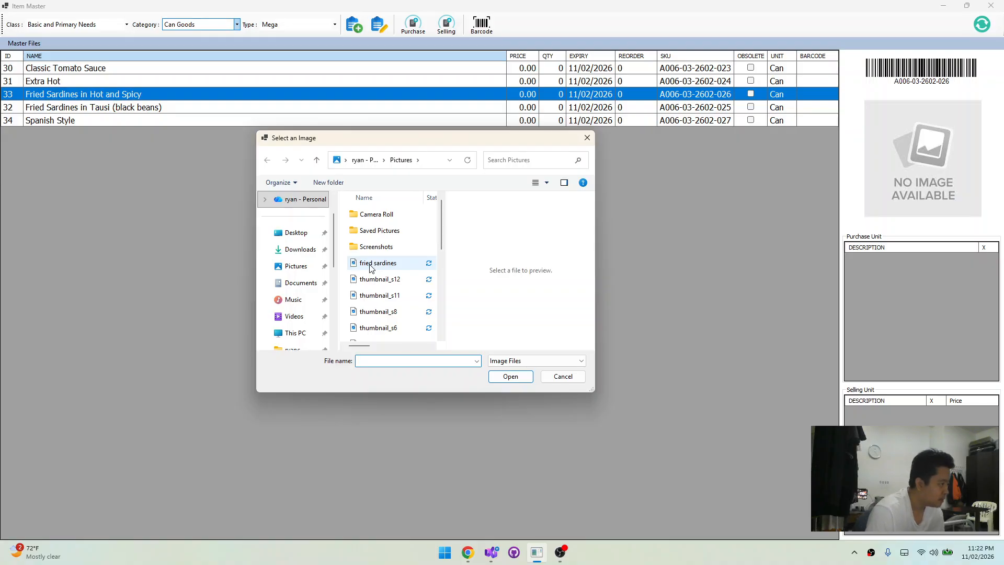
click(413, 263)
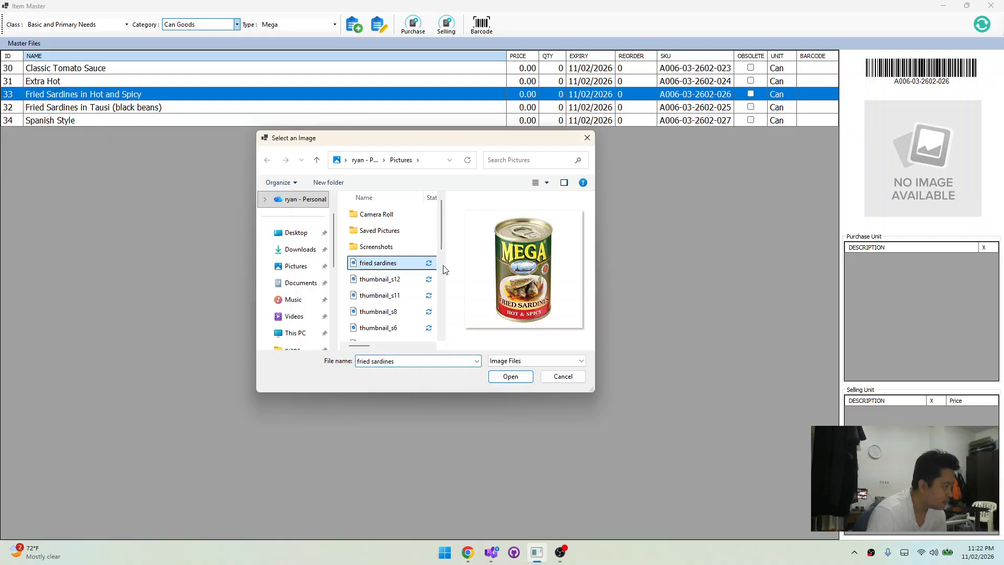
click(510, 376)
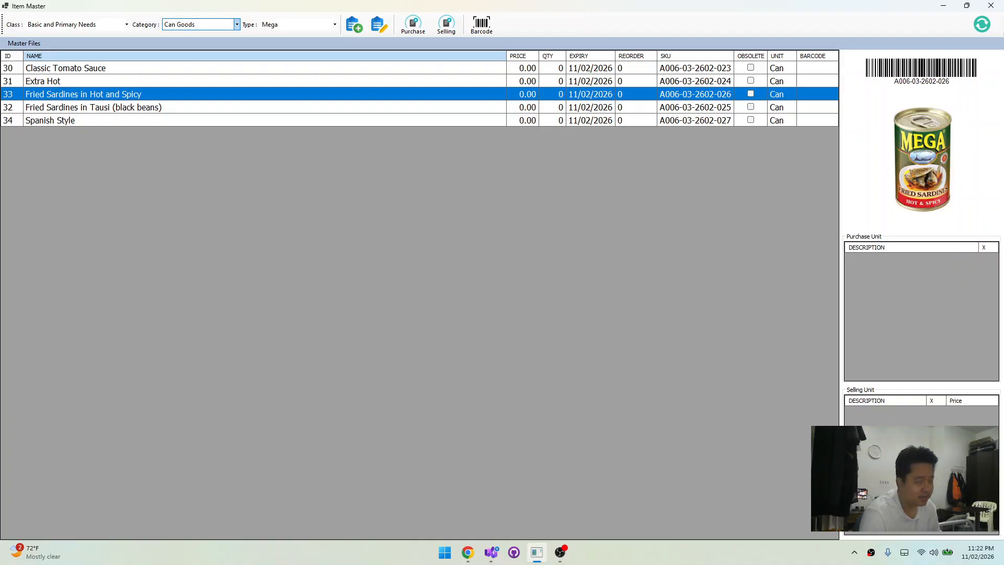
Assign the "tomato" picture from the Pictures folder to the Mega Classic Tomato Sauce item
key(alt+Tab)
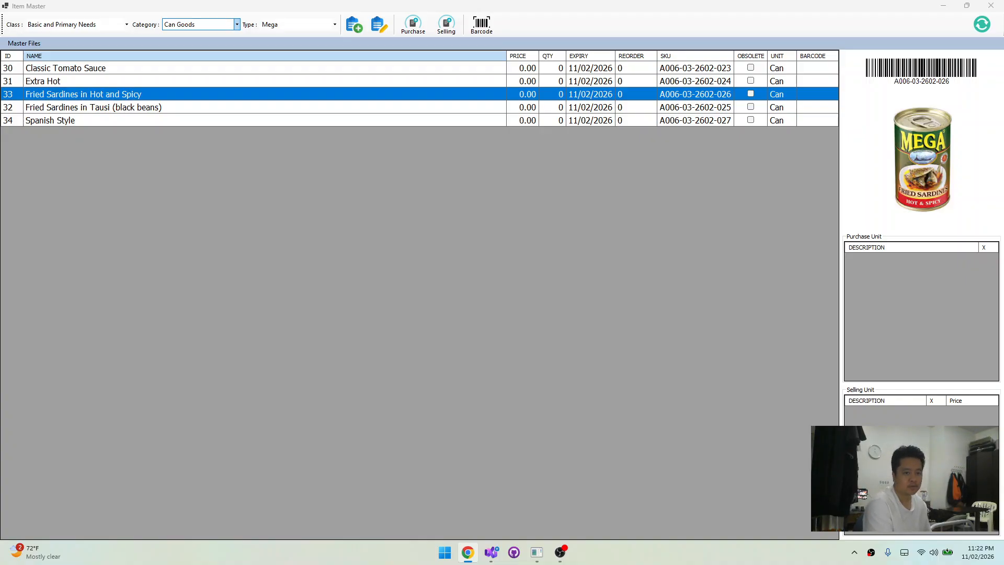
click(168, 71)
click(931, 164)
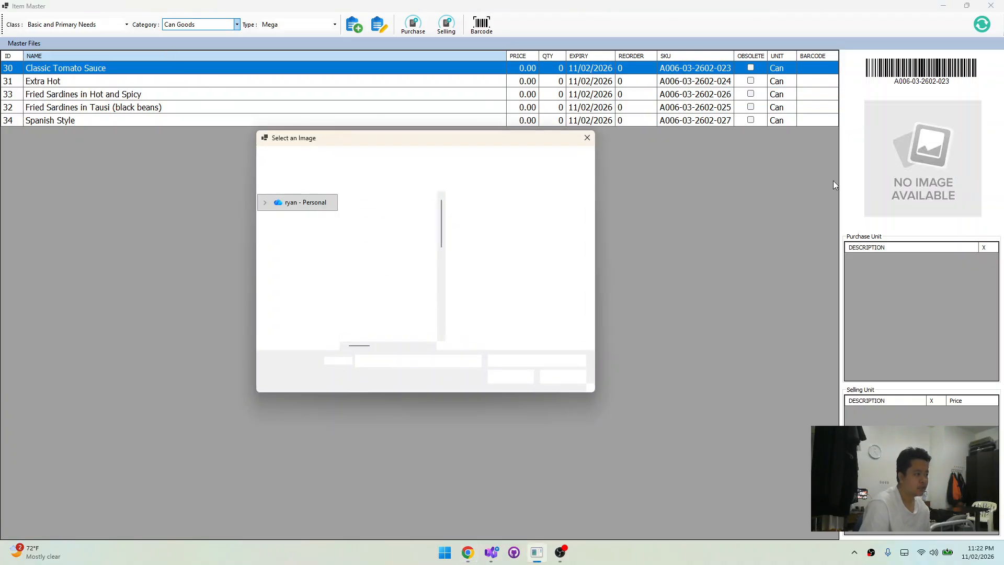
double_click(374, 264)
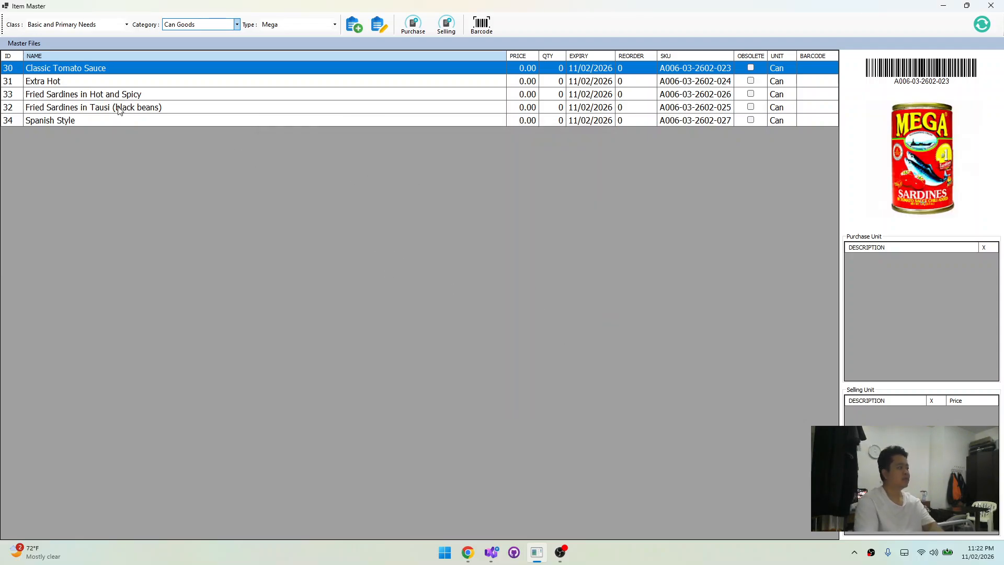
Check which Mega items have a picture, stepping between Extra Hot and the fried sardine variants
click(120, 81)
key(Down)
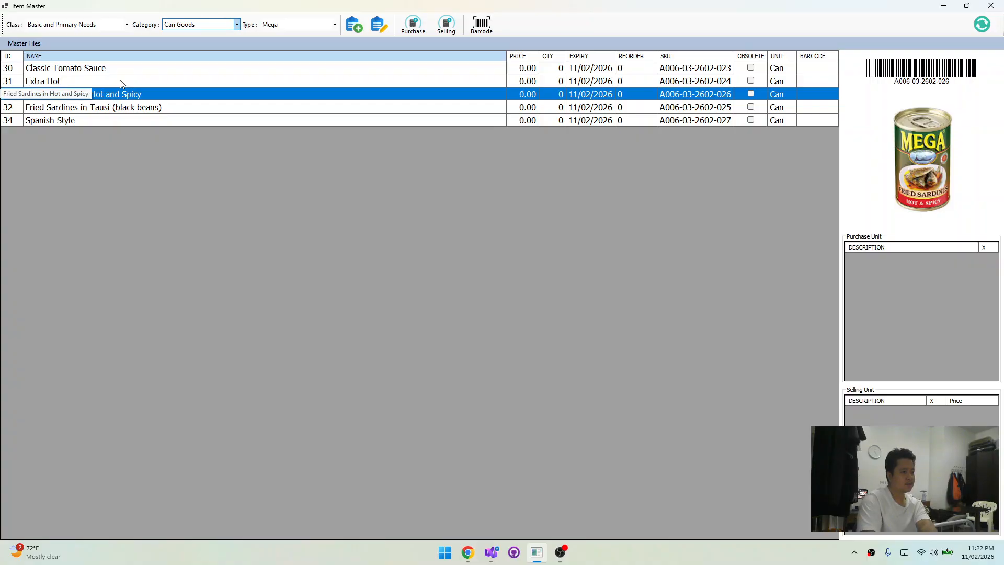
key(Down)
key(Up)
key(Up)
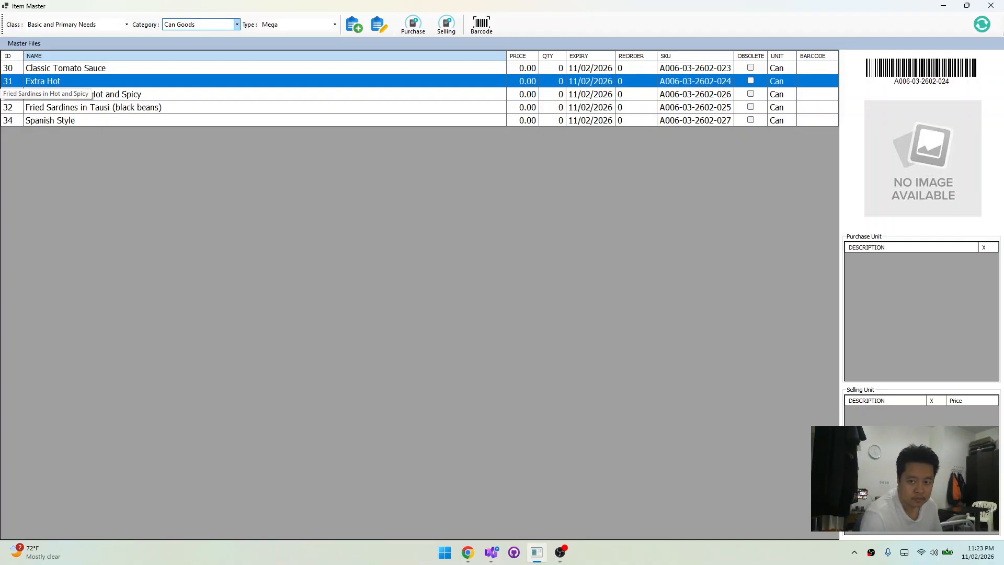
key(alt+Tab)
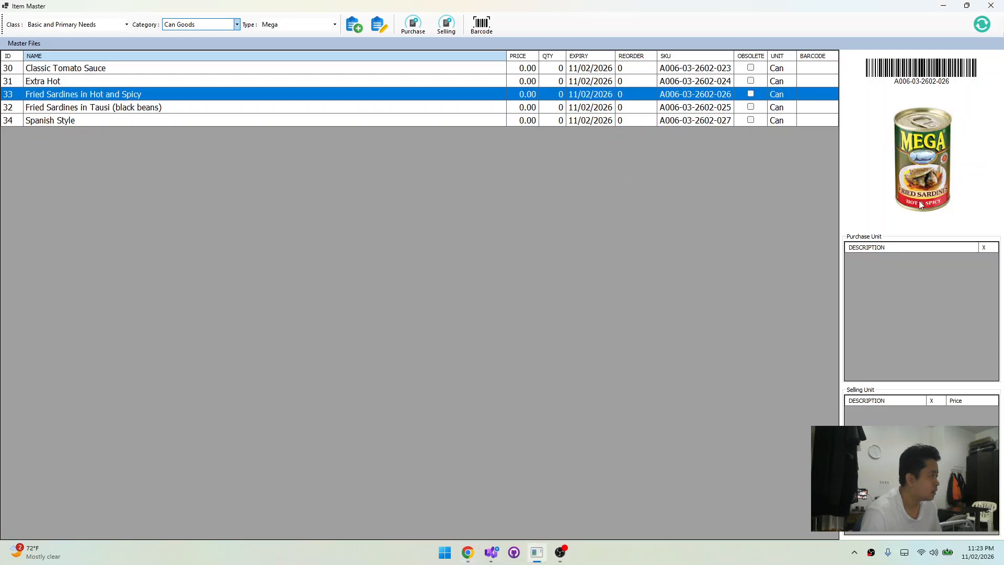
click(110, 93)
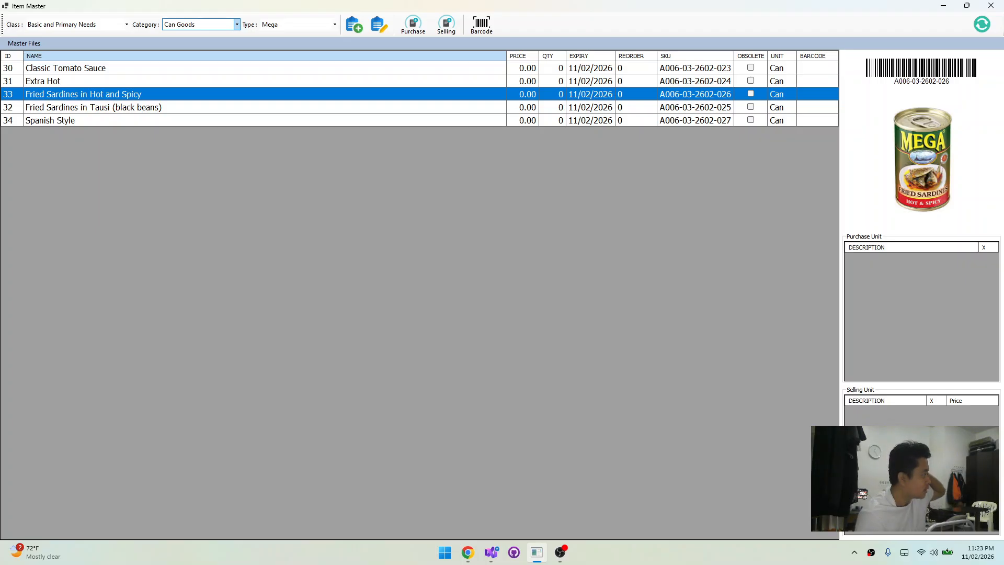
Assign the "extra hot" picture from the Pictures folder to the Mega Extra Hot item
click(115, 80)
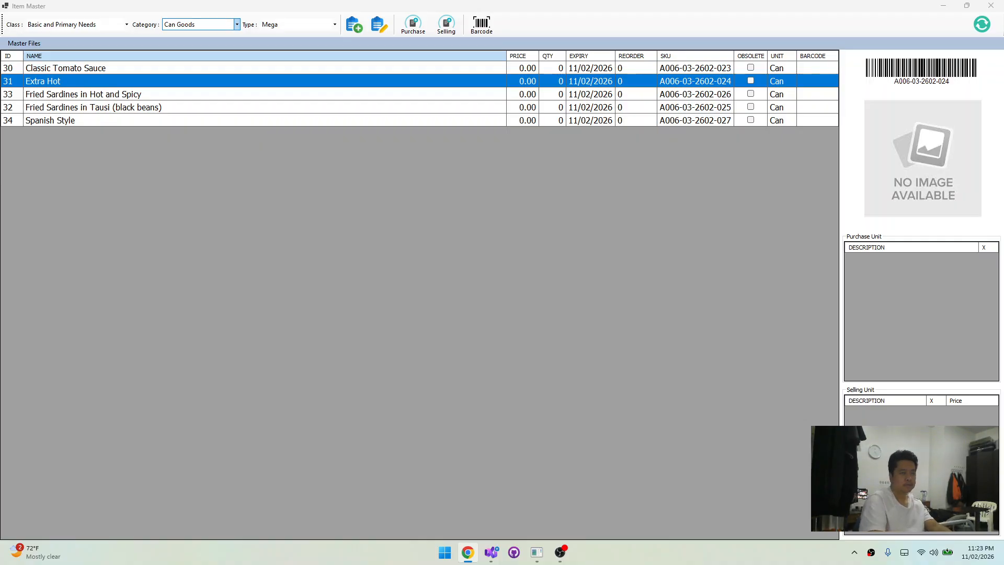
click(938, 113)
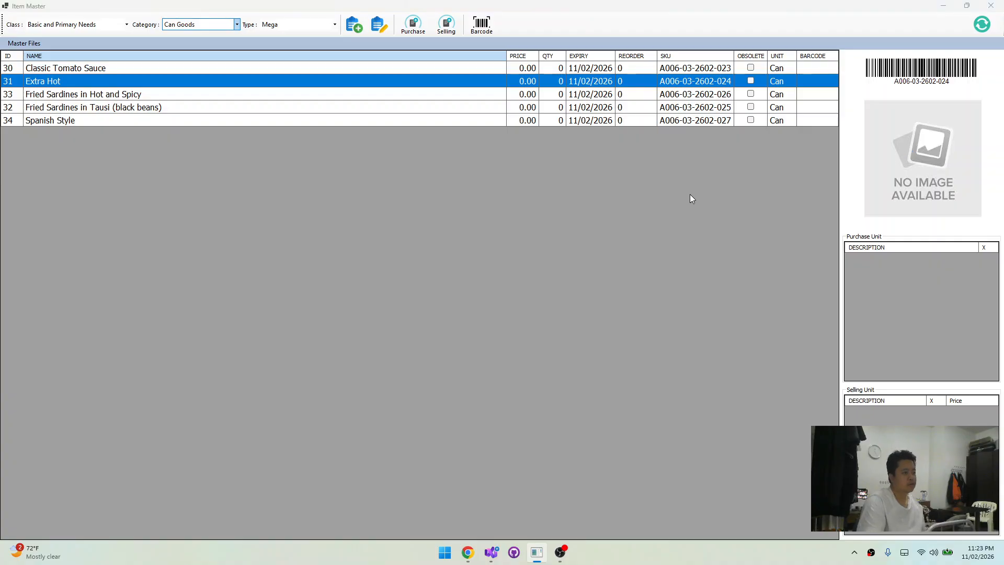
click(368, 265)
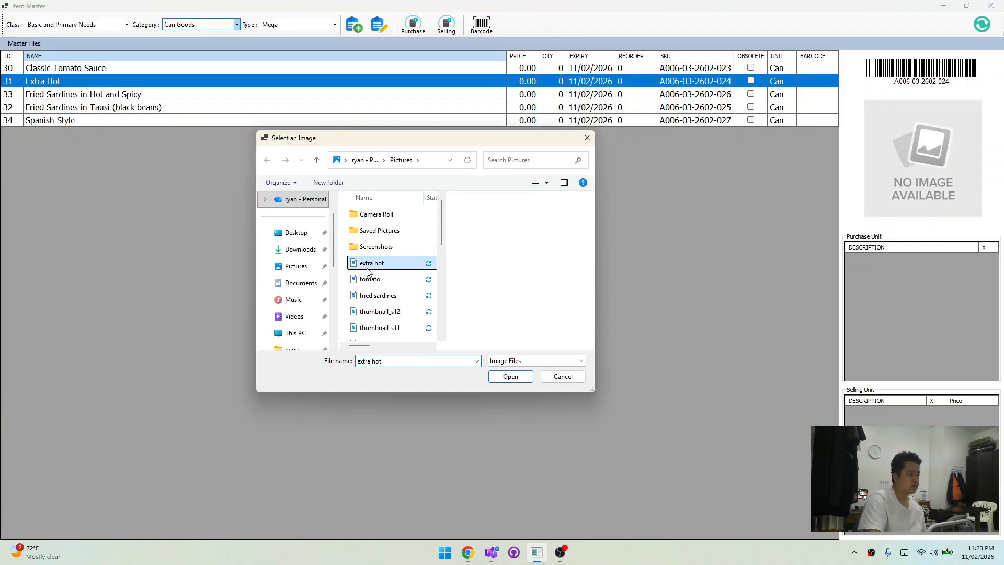
key(Return)
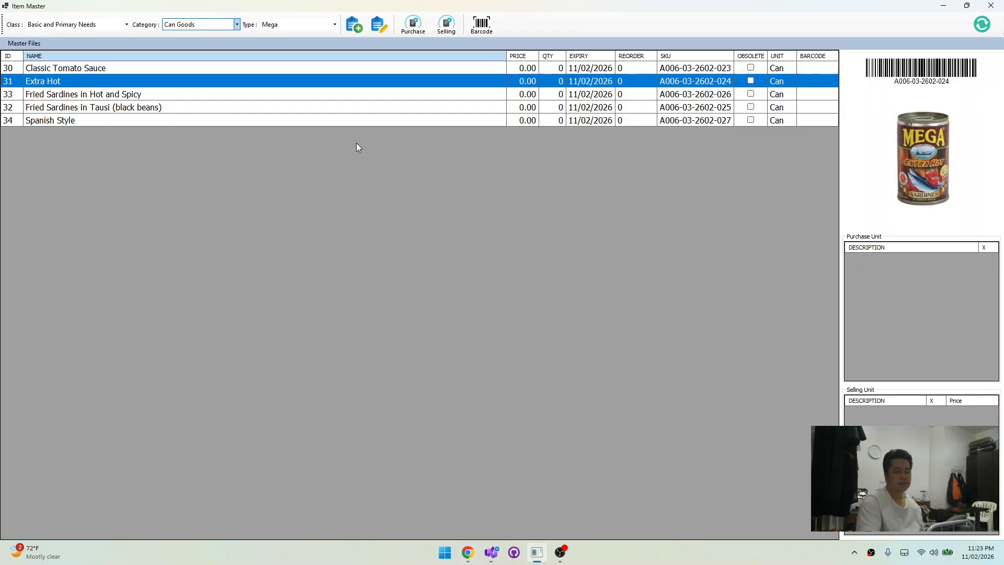
click(173, 95)
List the Secondary Needs class and review the Coke 1L and Coke 750ml items with their pictures and units
click(90, 26)
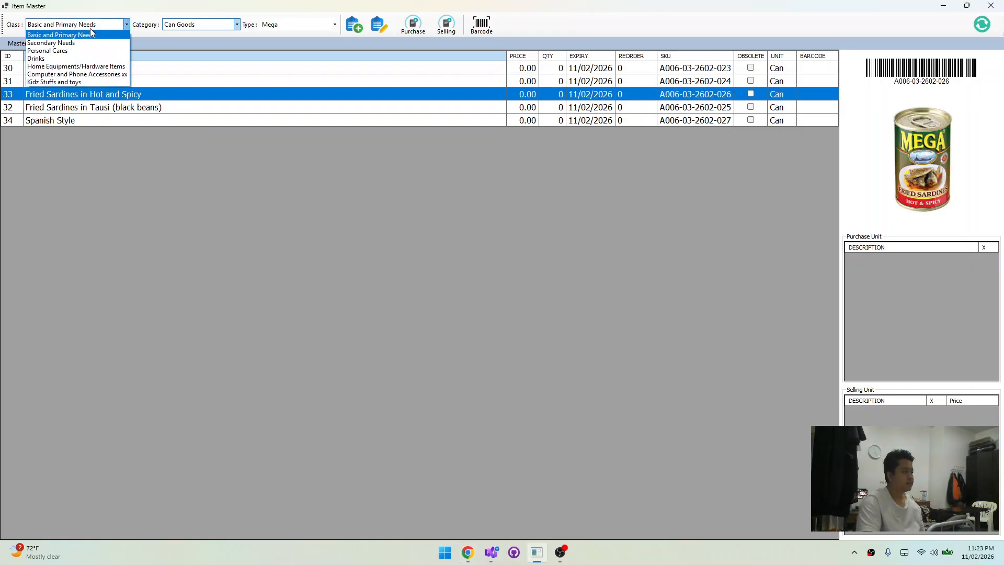
click(88, 44)
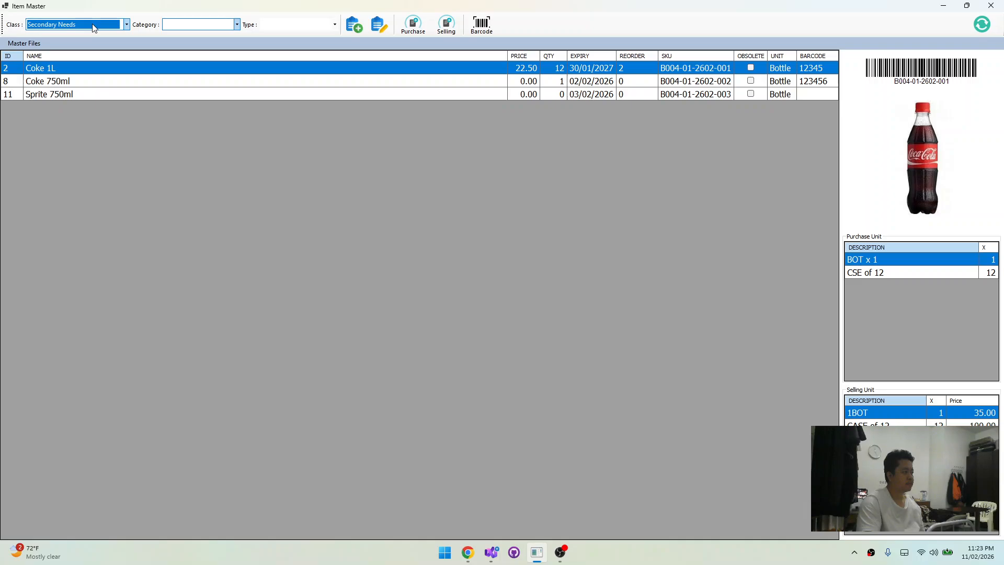
click(82, 81)
click(85, 71)
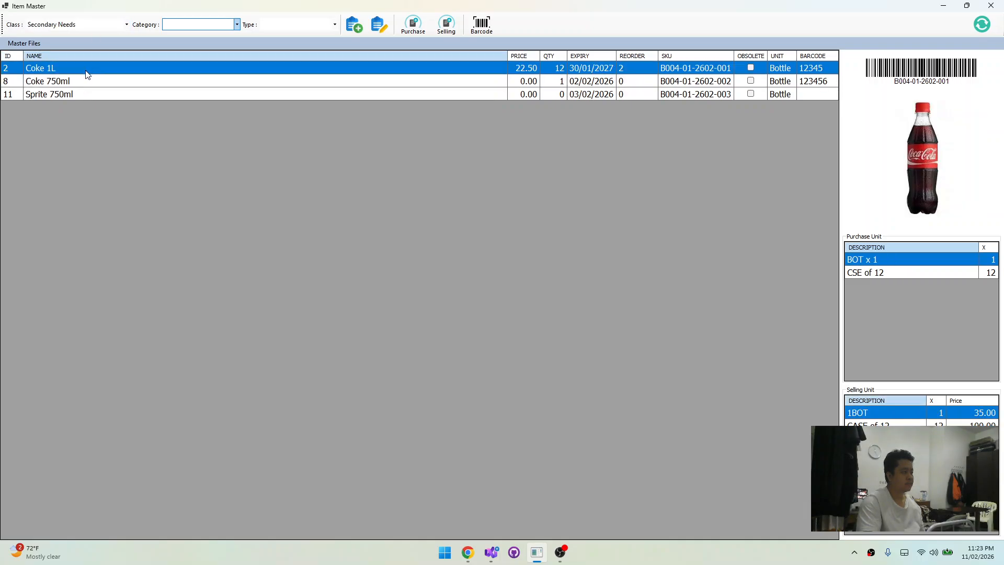
click(86, 76)
click(87, 68)
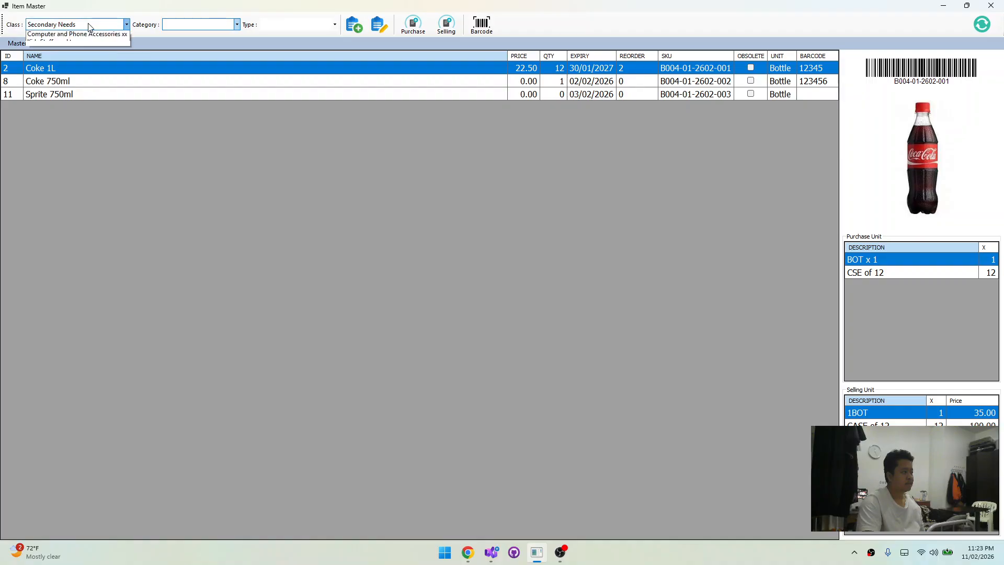
List the Basic and Primary Needs class again and check the pictures of the Classic Tomato Sauce variants
click(88, 24)
click(86, 35)
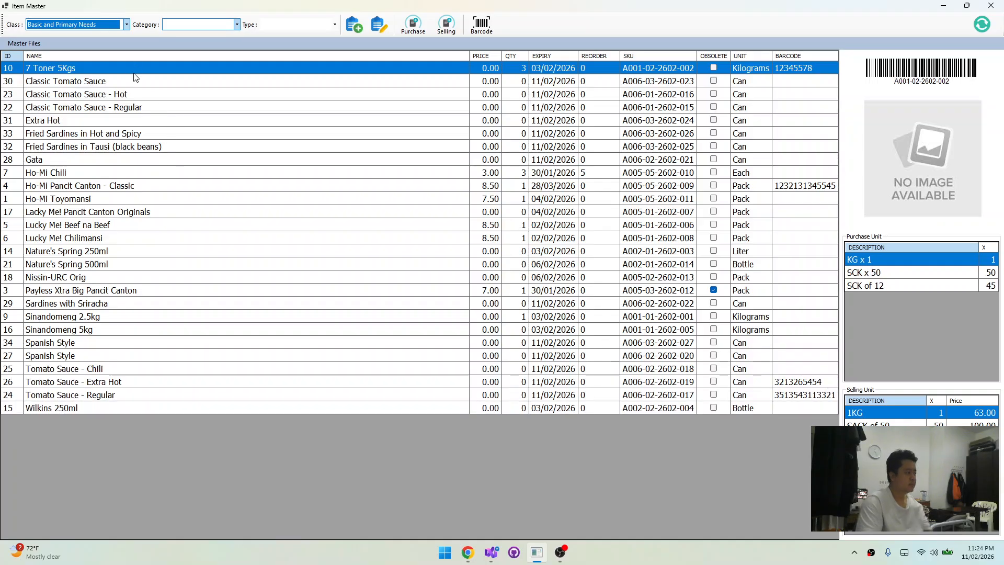
click(135, 81)
key(Down)
key(Down)
key(Down)
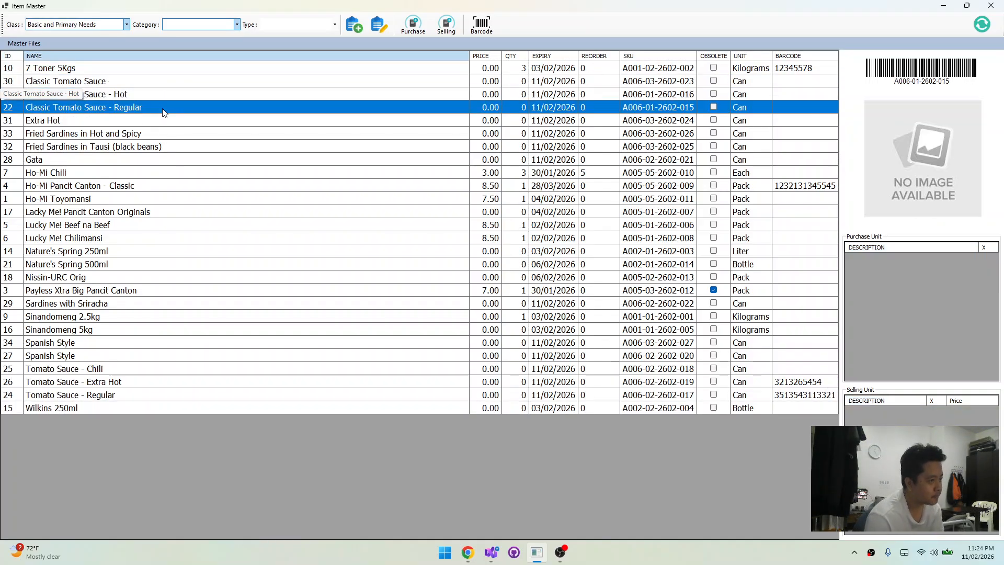
key(Up)
key(Up)
key(Up)
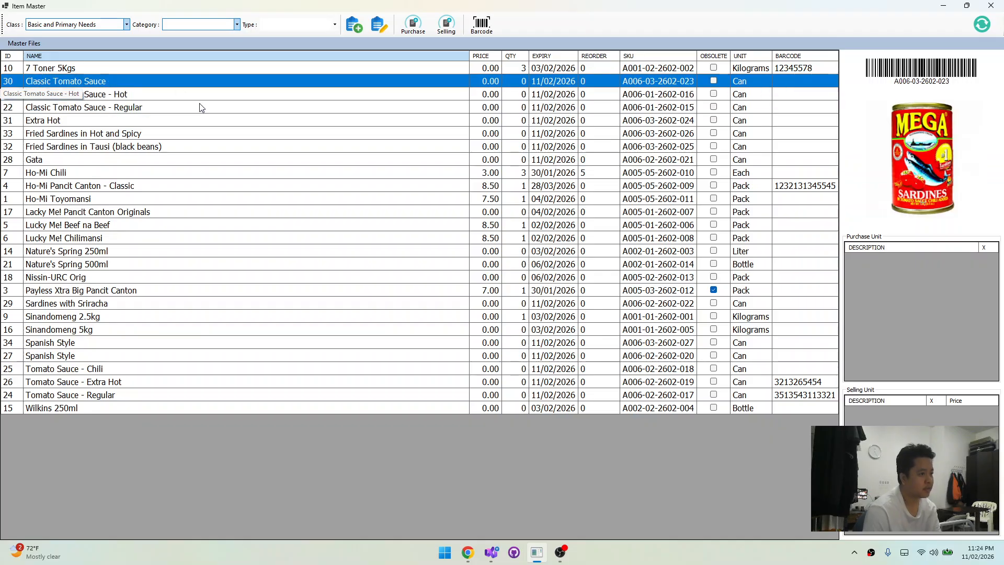
Filter the item list to the Secondary Needs class and the Coffee category
click(76, 24)
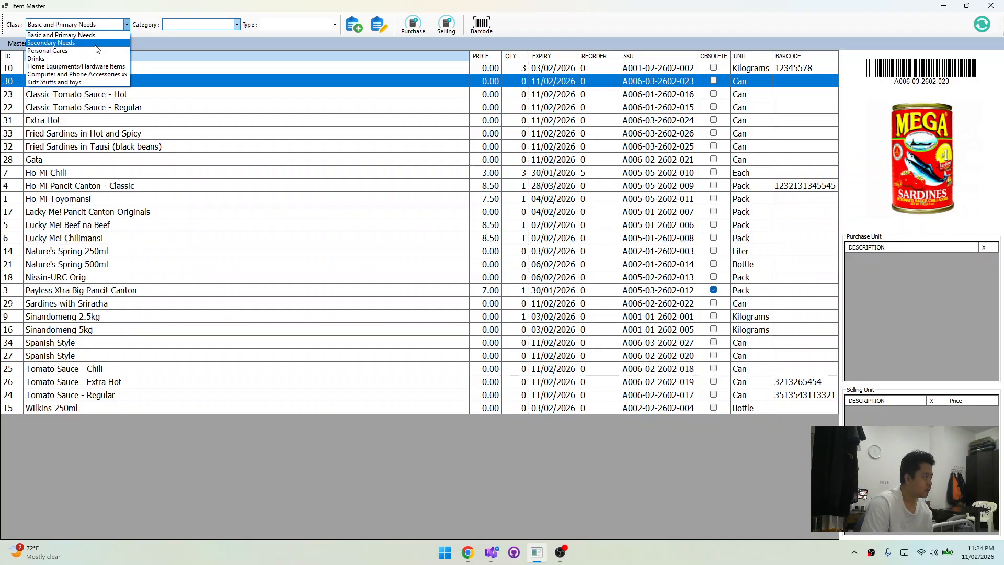
click(95, 46)
click(208, 25)
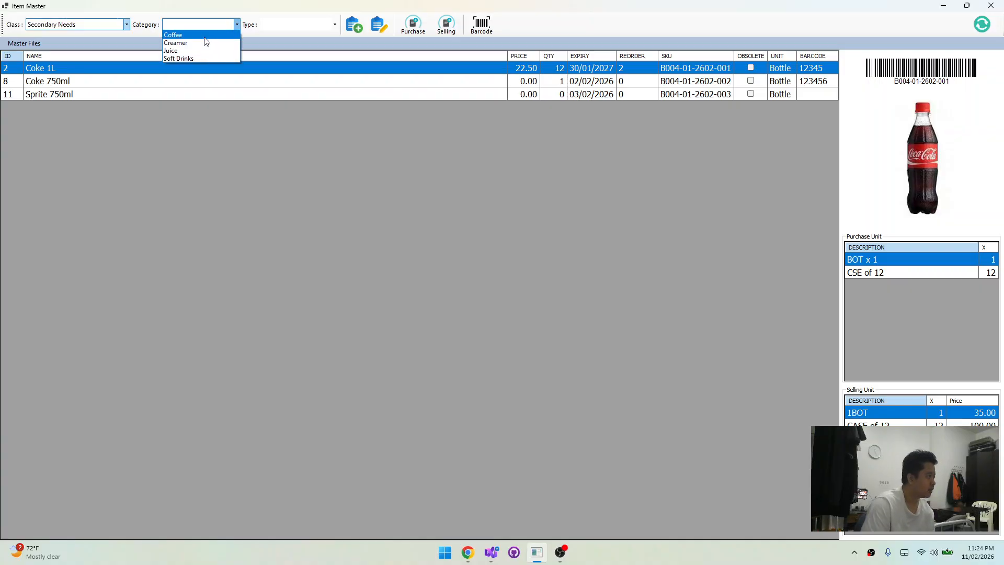
click(204, 35)
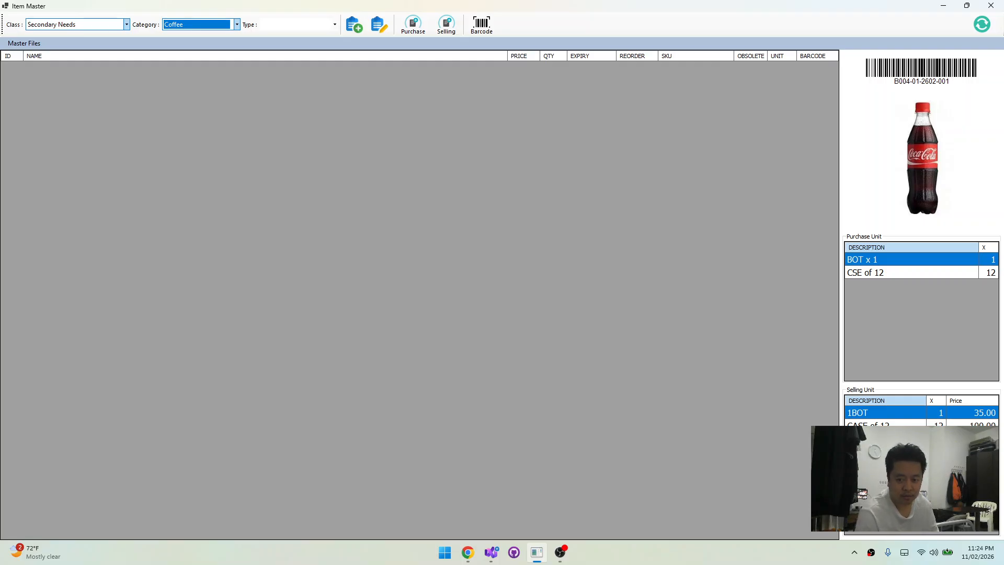
key(alt+Tab)
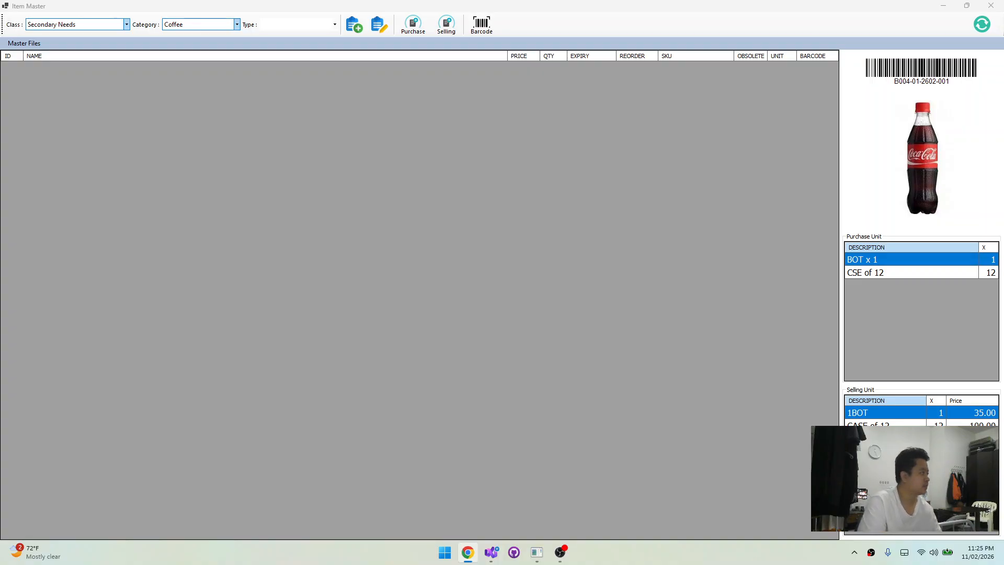
Open the SKU type master file and set its class to Secondary Needs and its category to Coffee
click(334, 25)
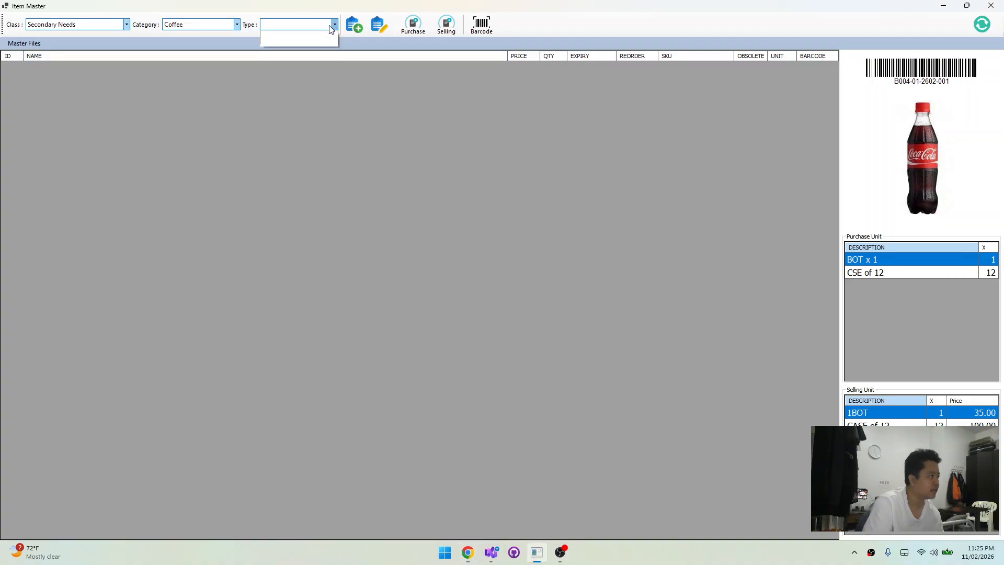
click(356, 41)
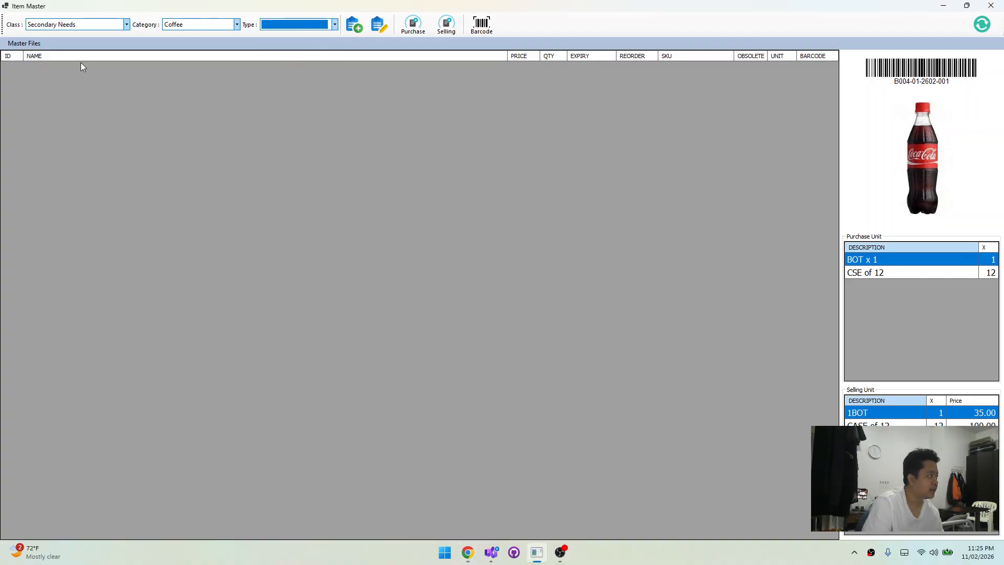
click(31, 44)
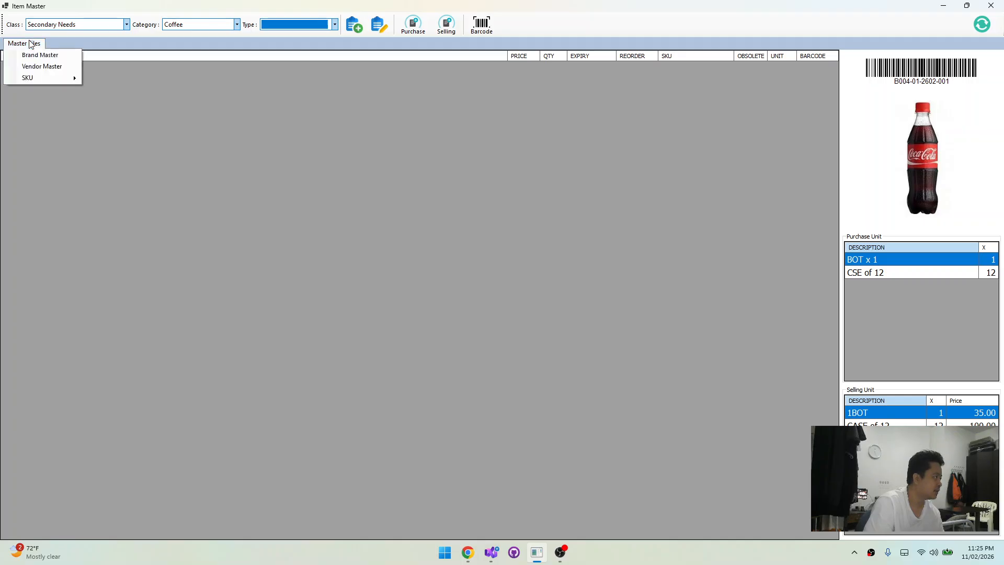
mouse_move(69, 82)
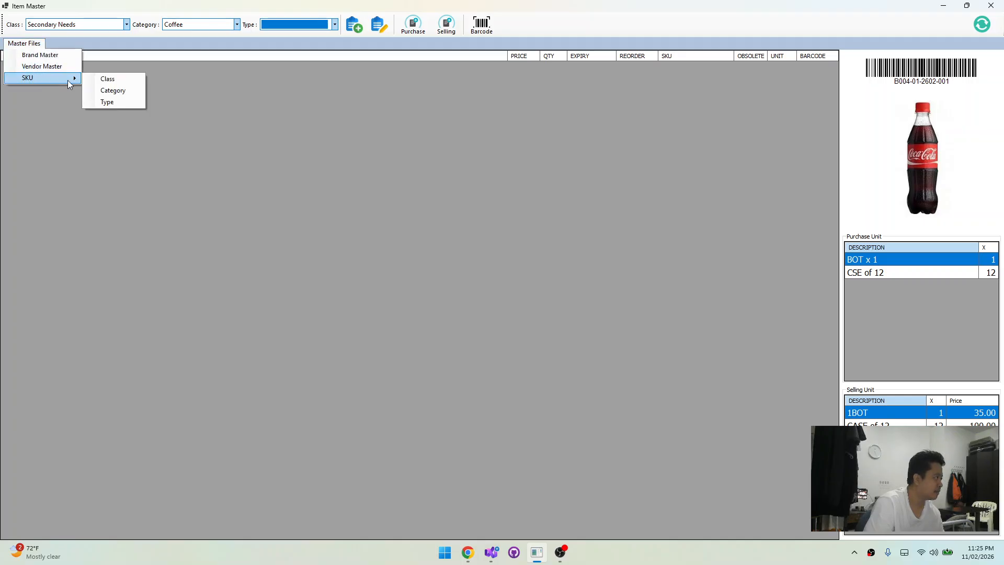
click(116, 102)
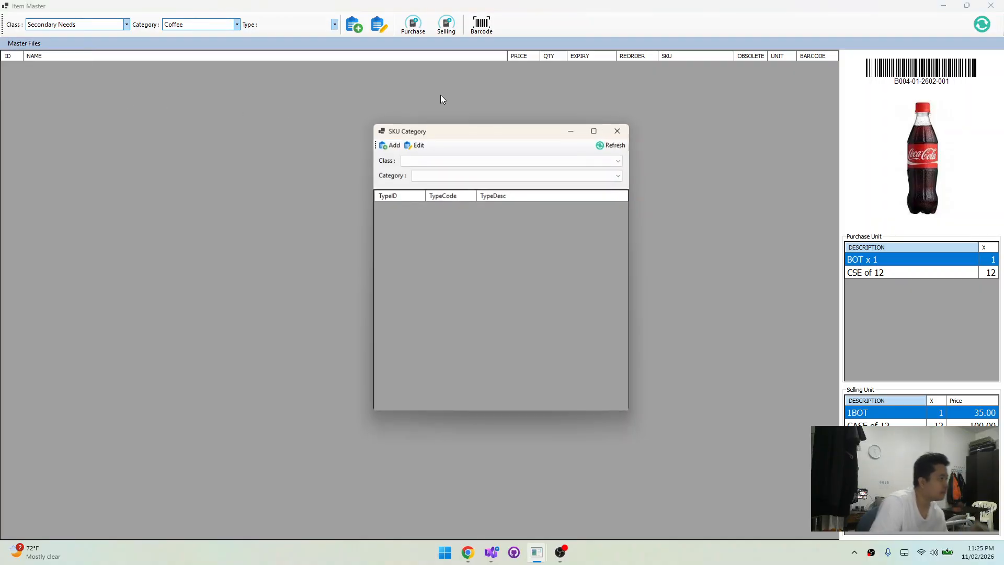
click(441, 158)
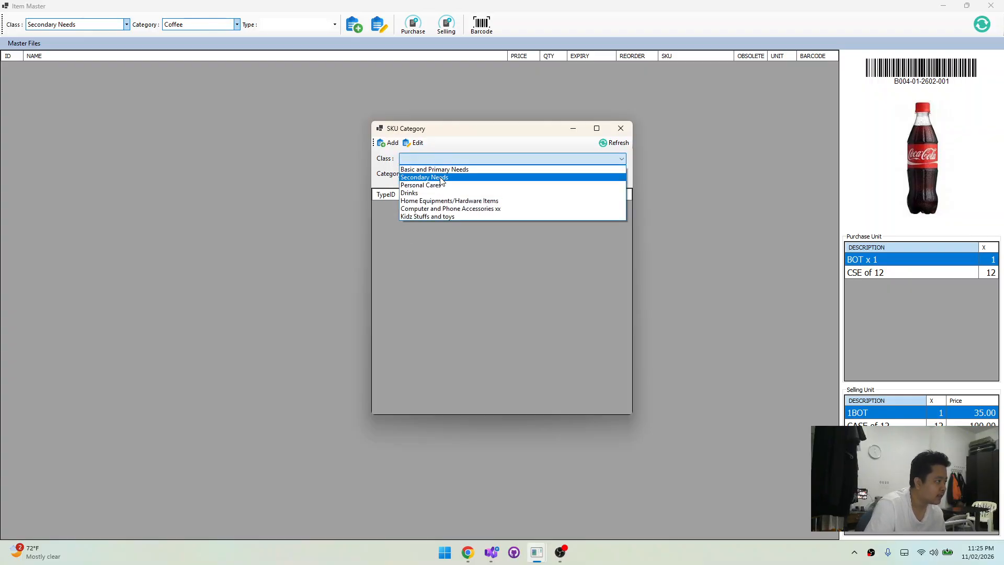
click(437, 177)
click(438, 174)
click(439, 181)
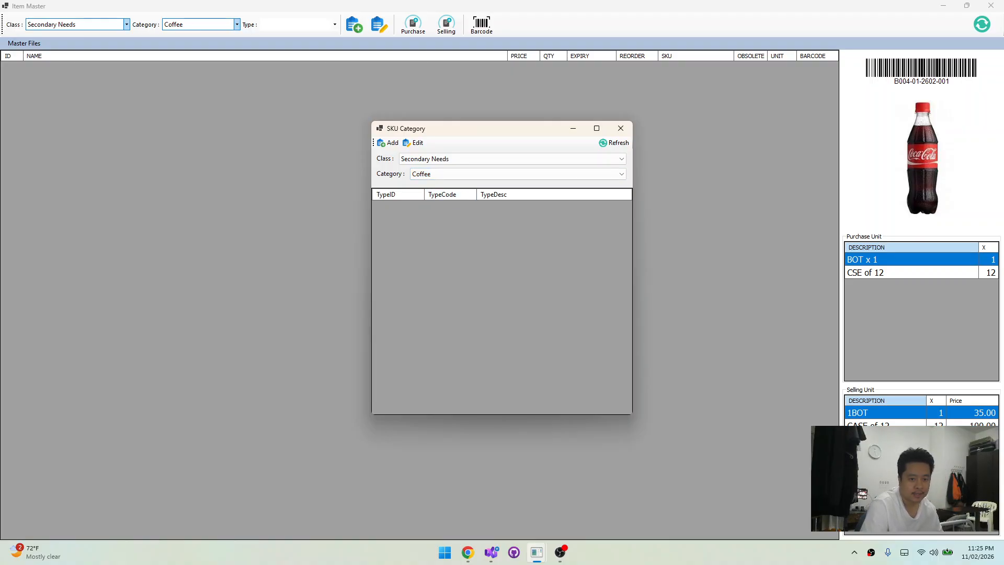
Add and save a Coffee type with the description Nescafe
key(alt+Tab)
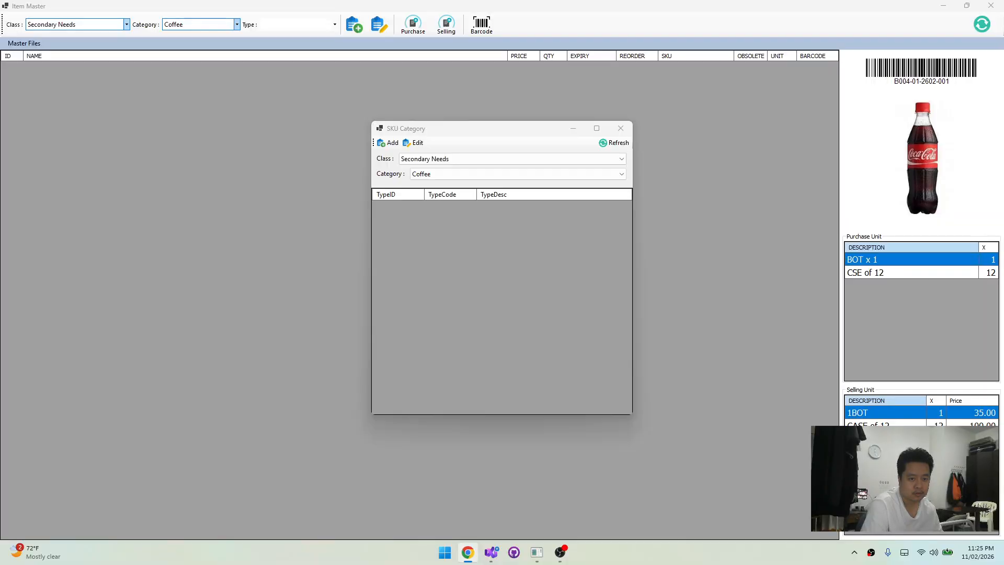
click(388, 143)
text(Nescafe)
click(526, 295)
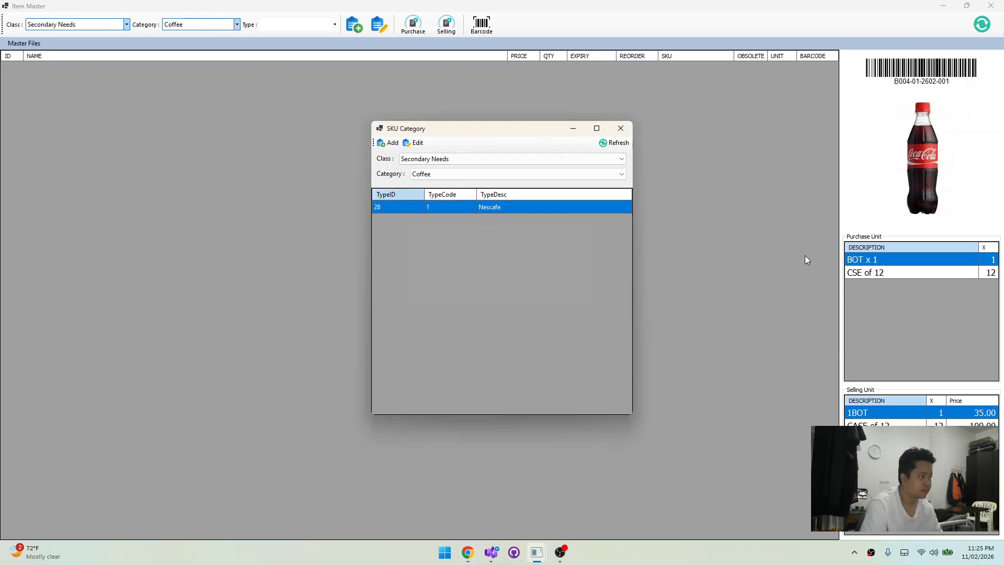
Add and save a Coffee type with the description Kopiko
key(alt+Tab)
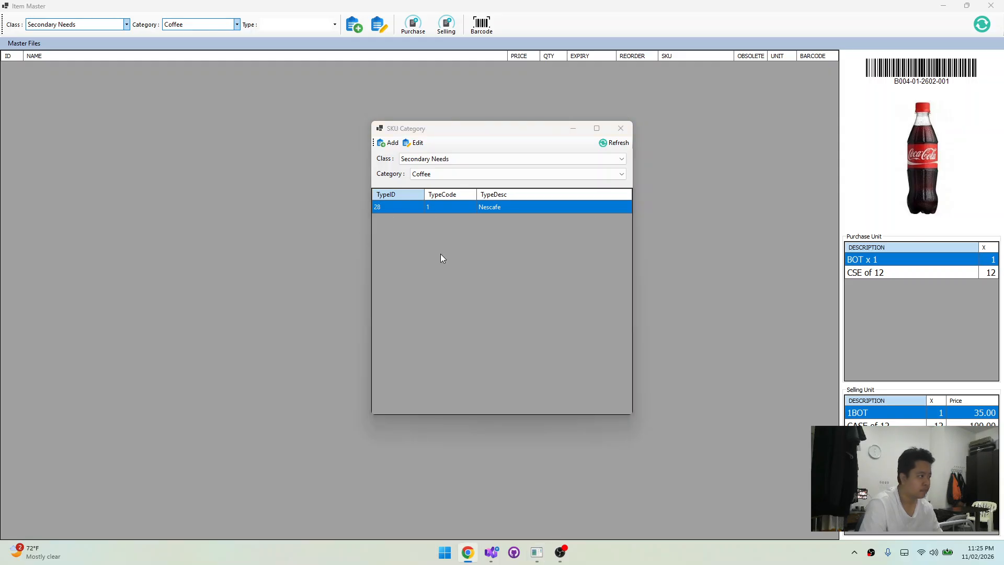
click(450, 213)
click(389, 143)
text(Kopiko)
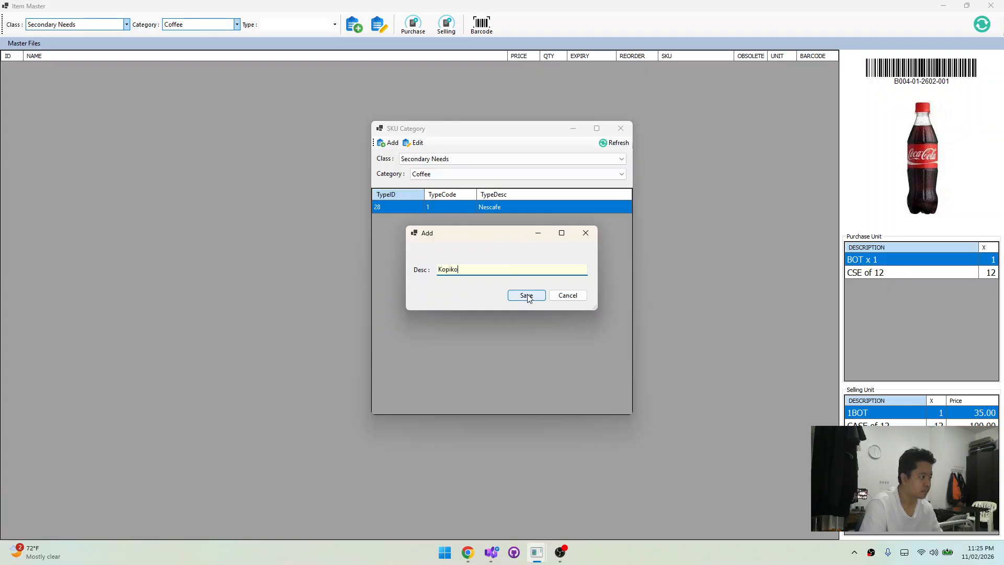
click(526, 296)
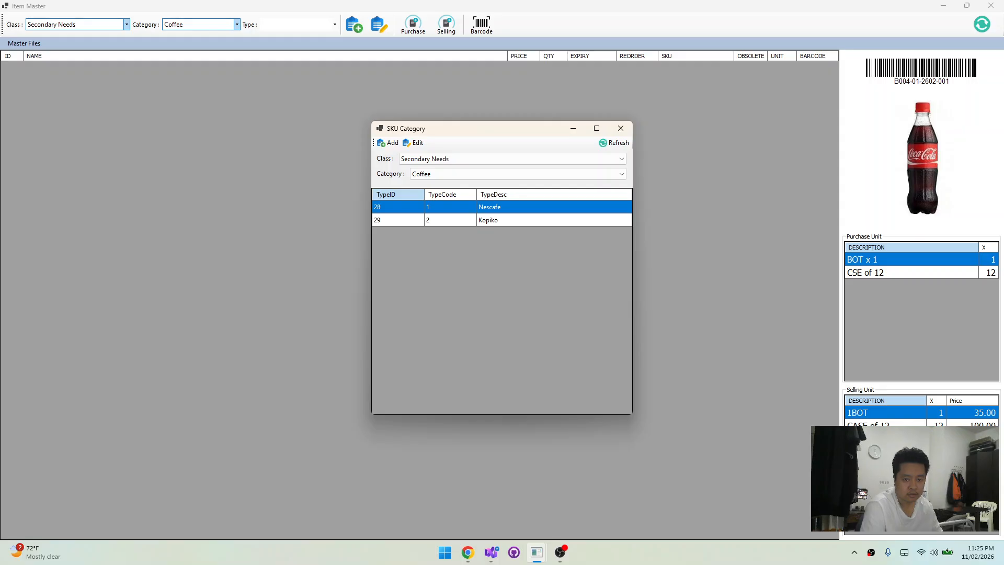
Add and save a Coffee type with the description Great Taste
key(alt+Tab)
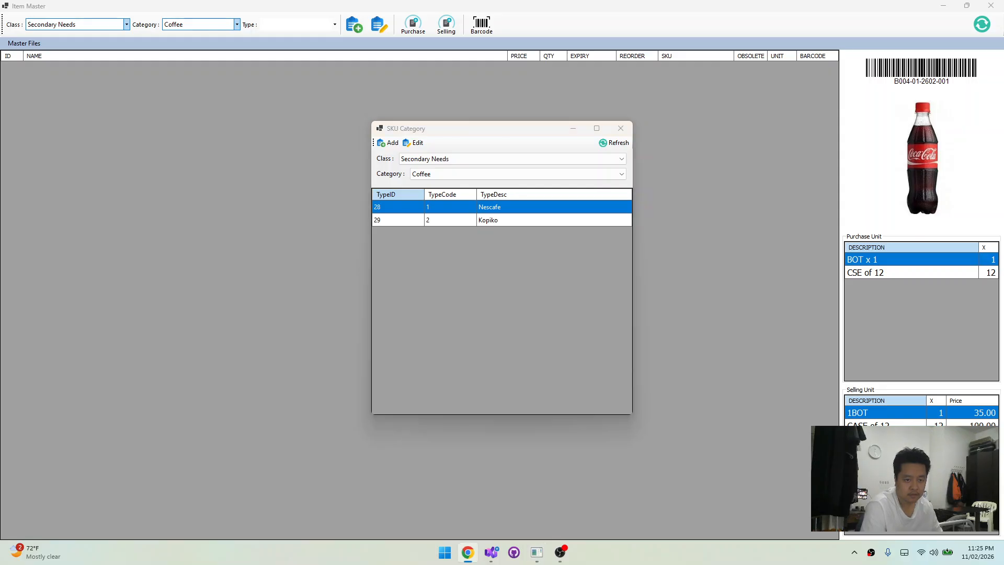
click(419, 309)
click(389, 143)
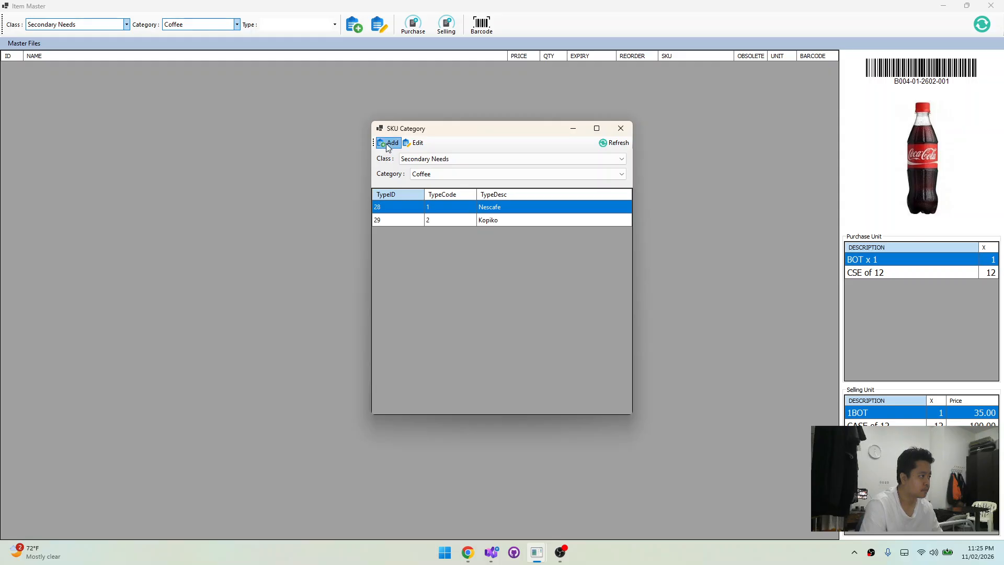
text(Great Taste)
click(526, 296)
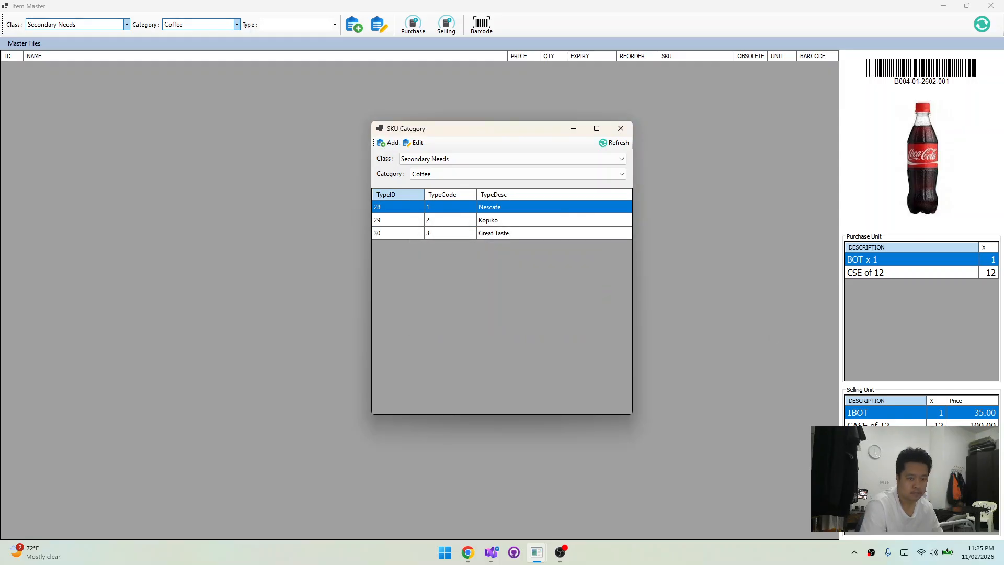
Add and save a Coffee type with the description Cafe Puro
key(alt+Tab)
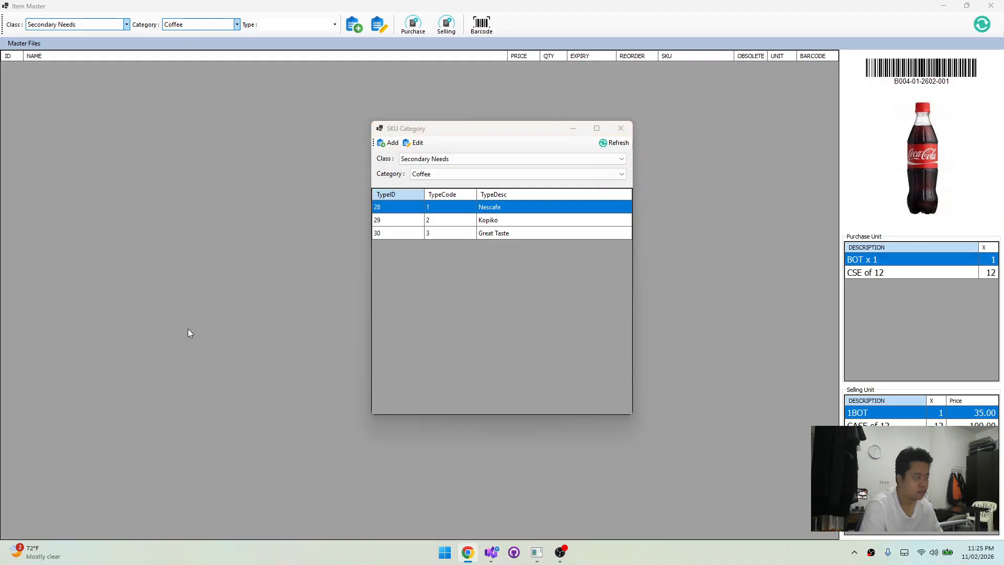
click(389, 143)
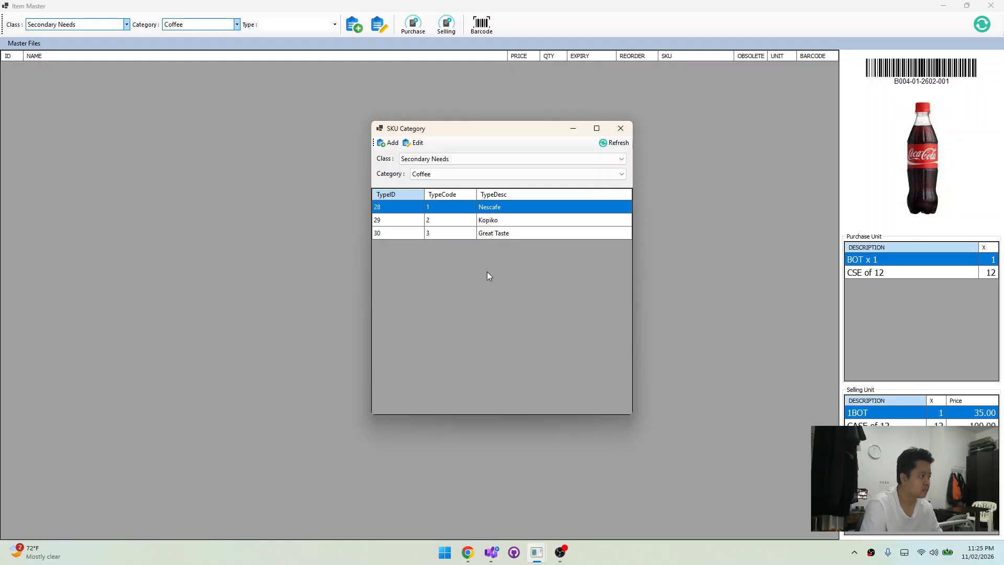
click(389, 143)
text(Cafe Puro)
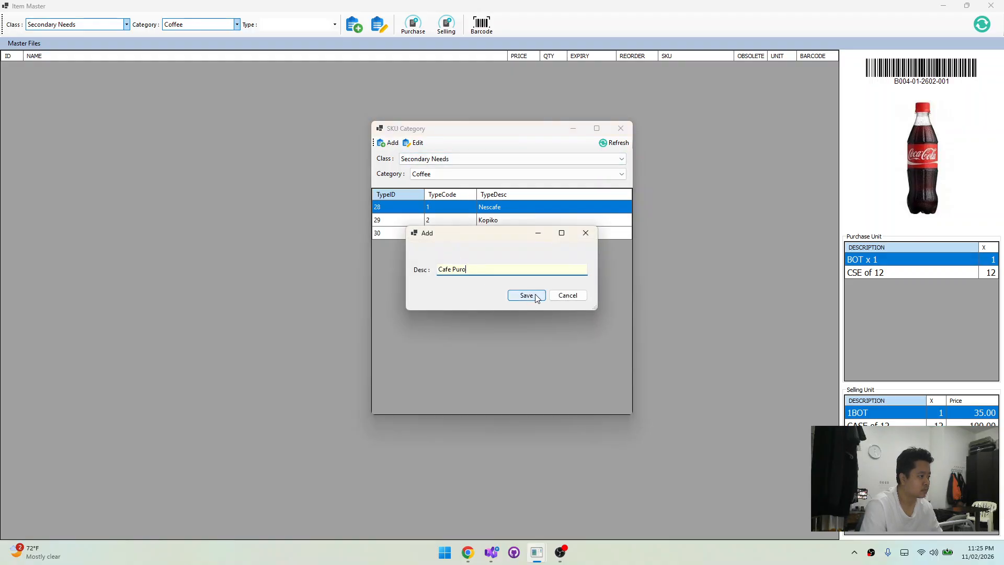
click(526, 296)
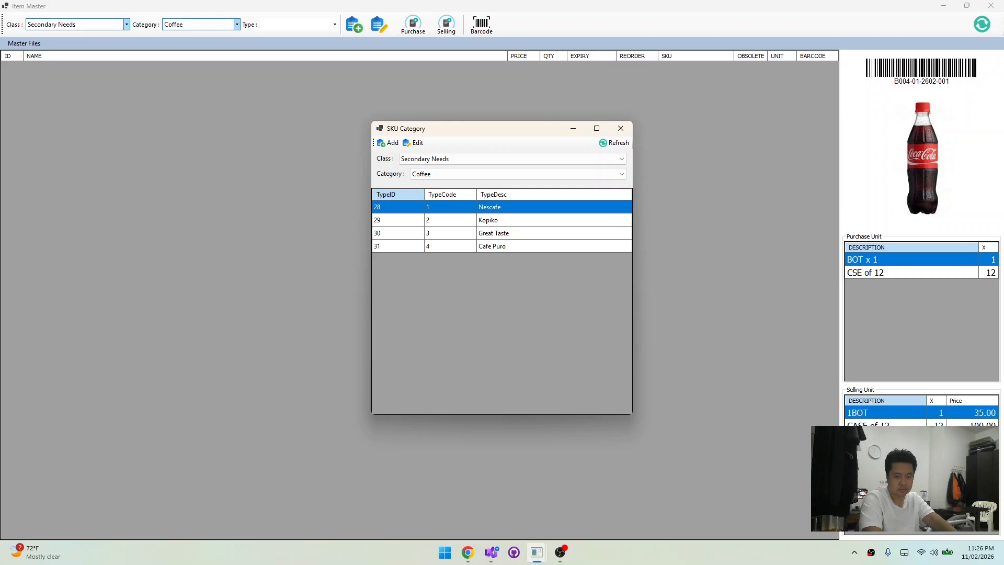
Add and save a Coffee type with the description San Mig
key(alt+Tab)
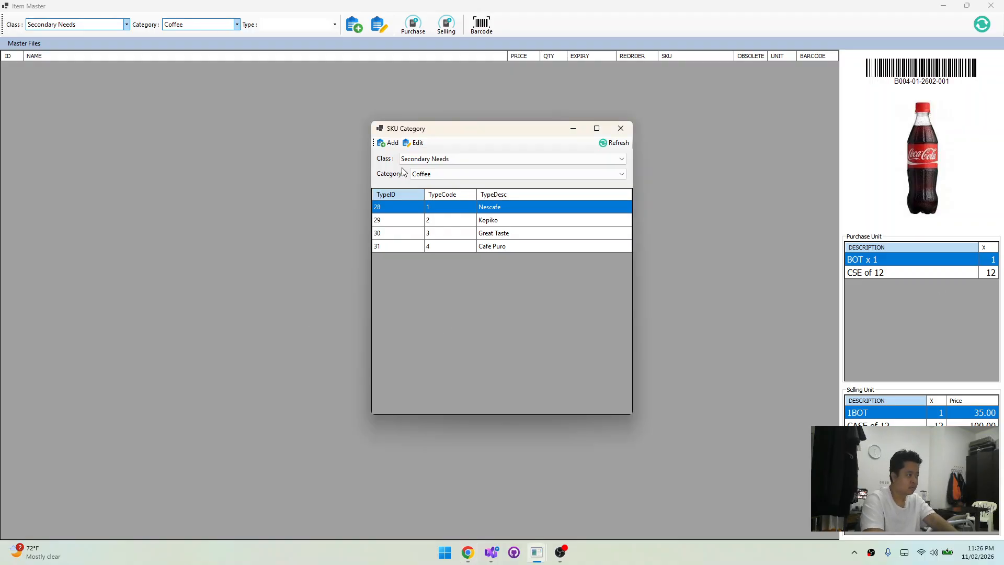
click(388, 143)
text(San Mig)
click(526, 295)
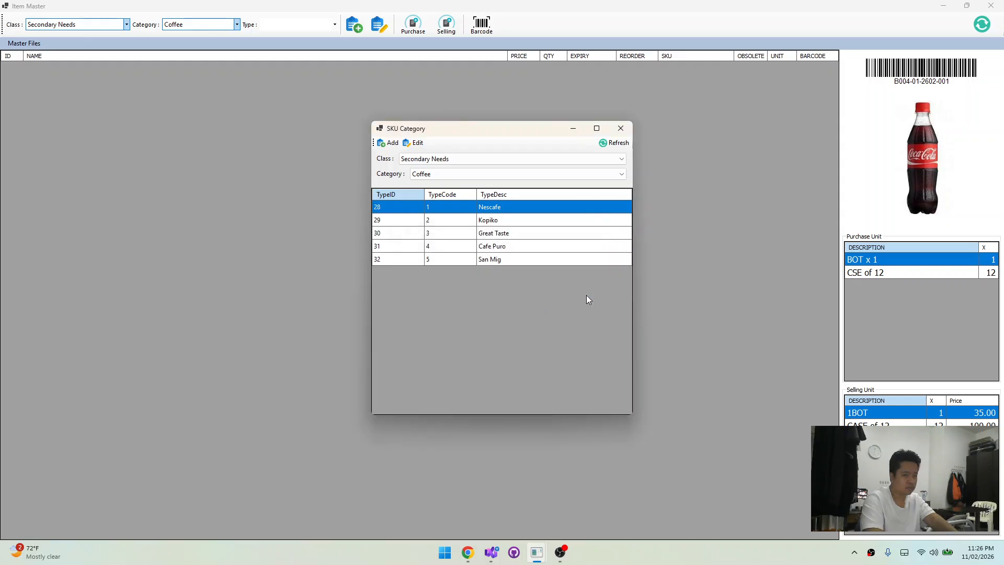
Add and save a Coffee type with the description Blend 45, and close the SKU type window
key(alt+Tab)
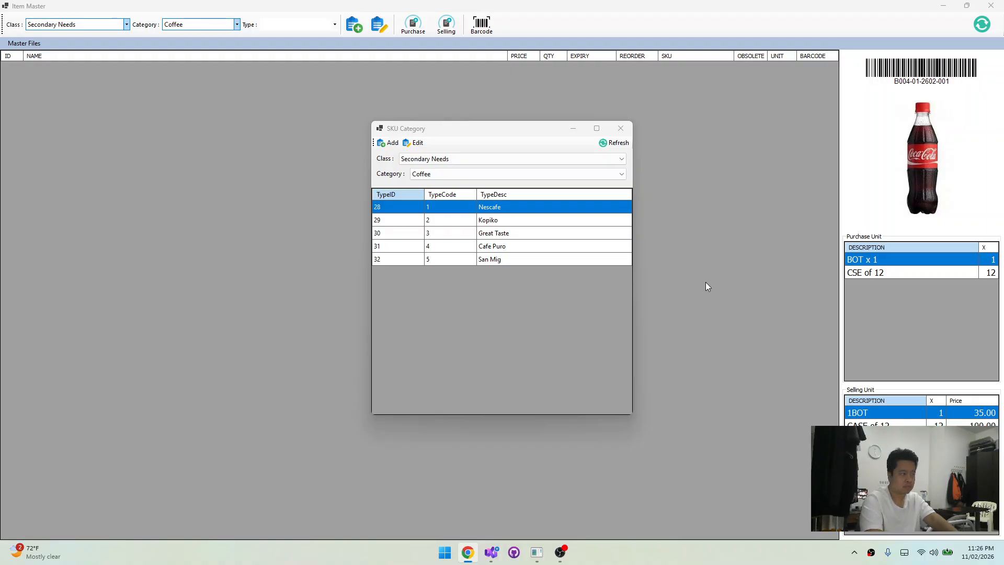
click(405, 155)
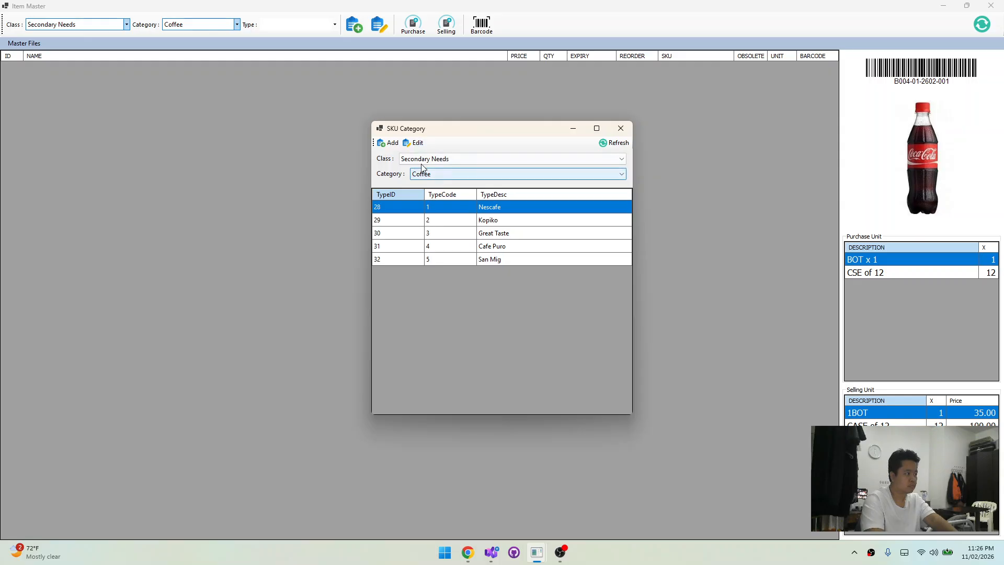
click(388, 143)
text(Blend 45)
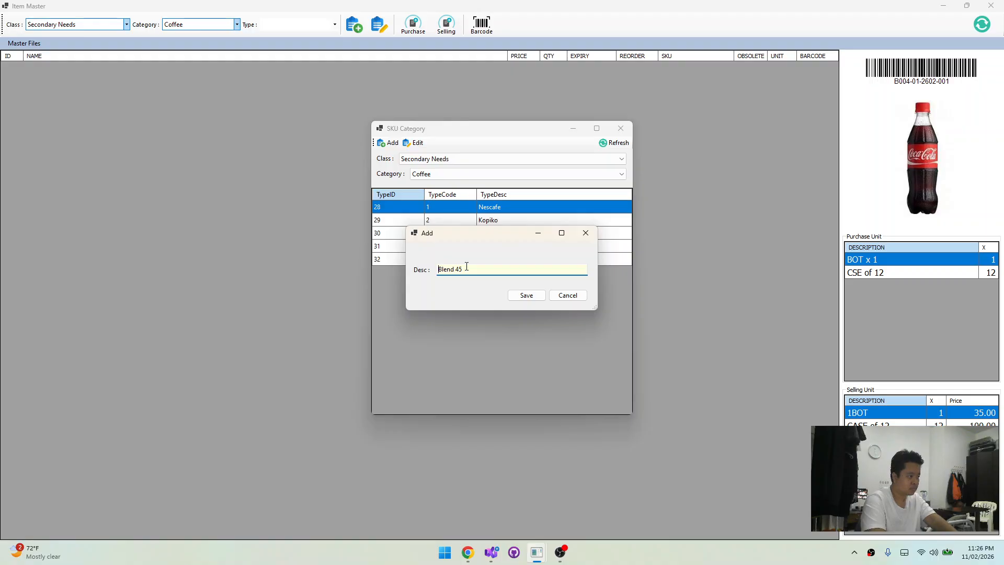
click(522, 295)
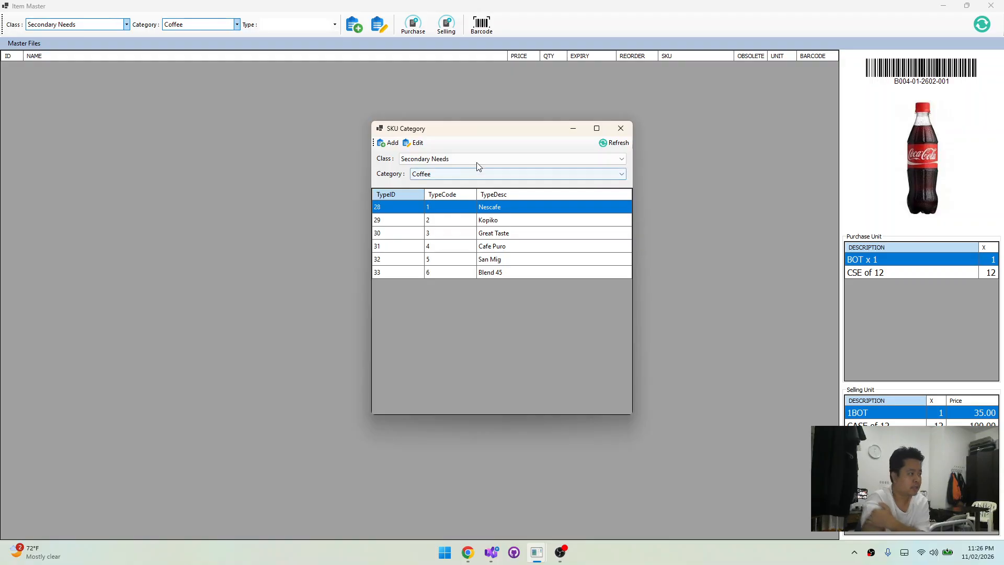
click(623, 134)
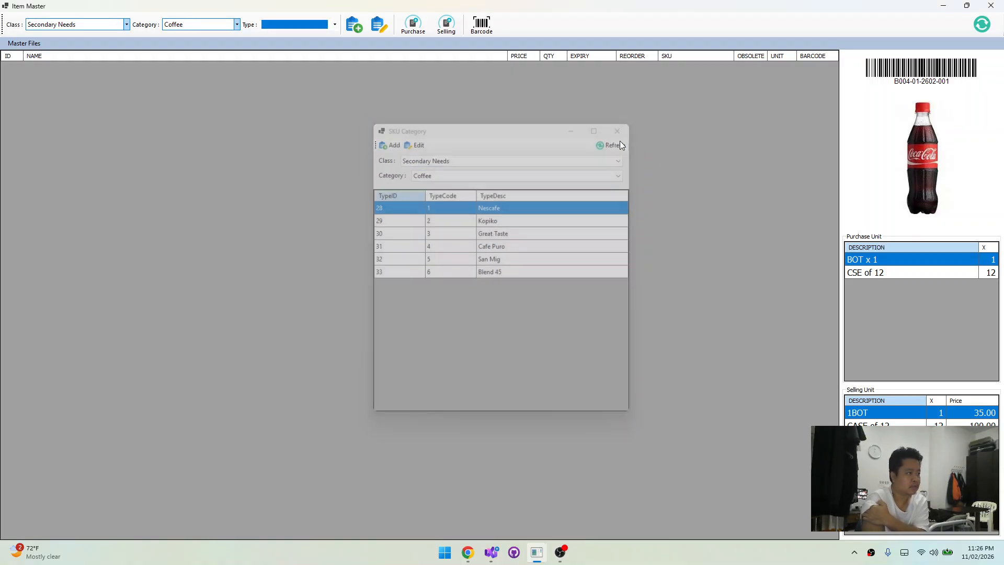
Switch the item filter to the Creamer category and back to Coffee, and check the type choices for Coffee
click(211, 25)
click(206, 34)
click(210, 25)
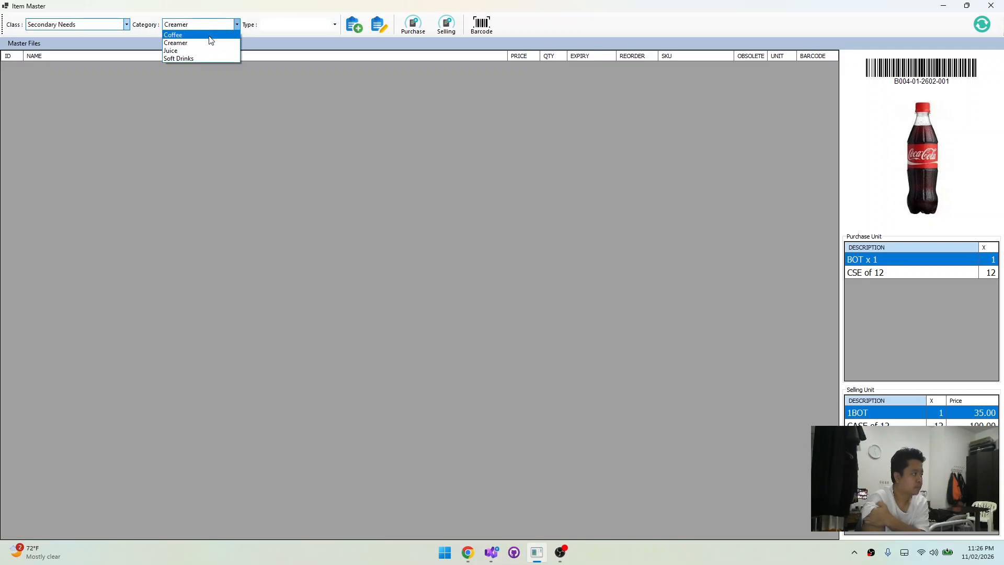
click(208, 32)
click(293, 24)
click(657, 138)
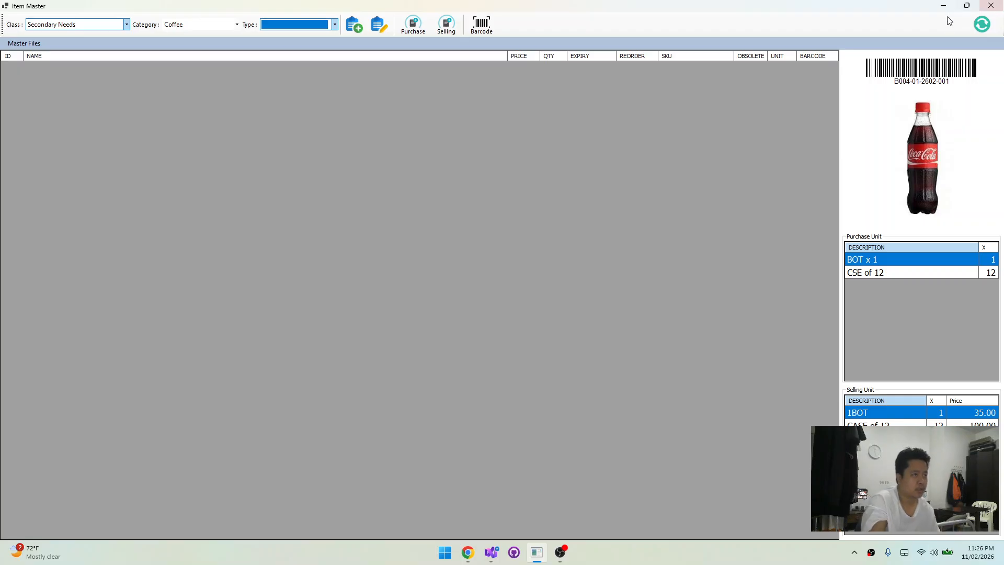
Close the Item Master and run the myPOS project again from Visual Studio
click(990, 6)
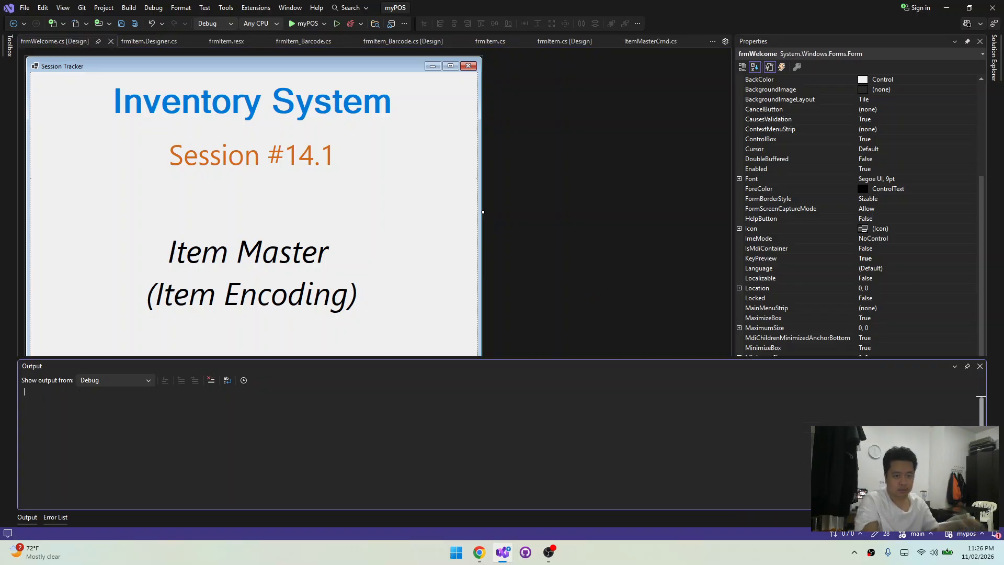
key(F5)
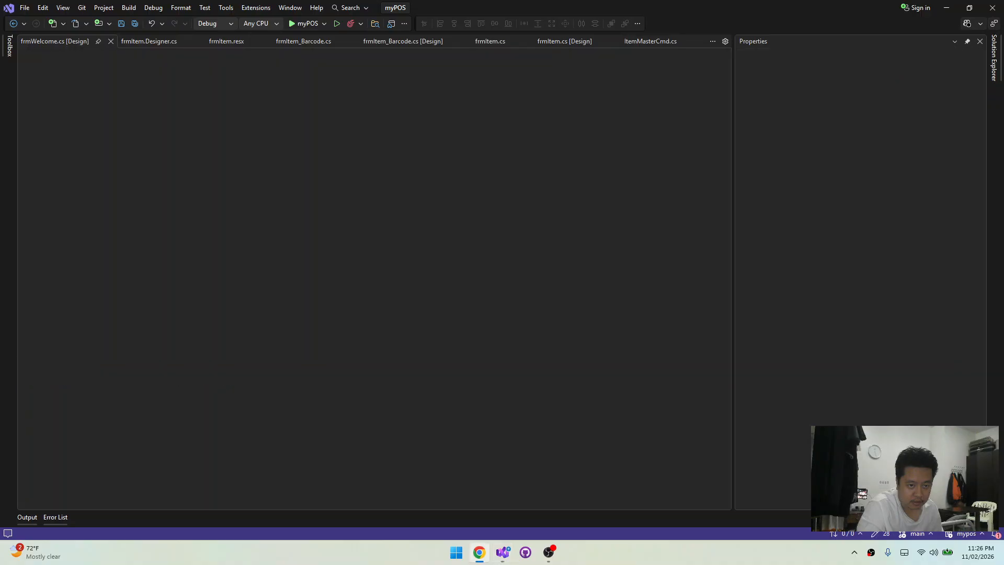
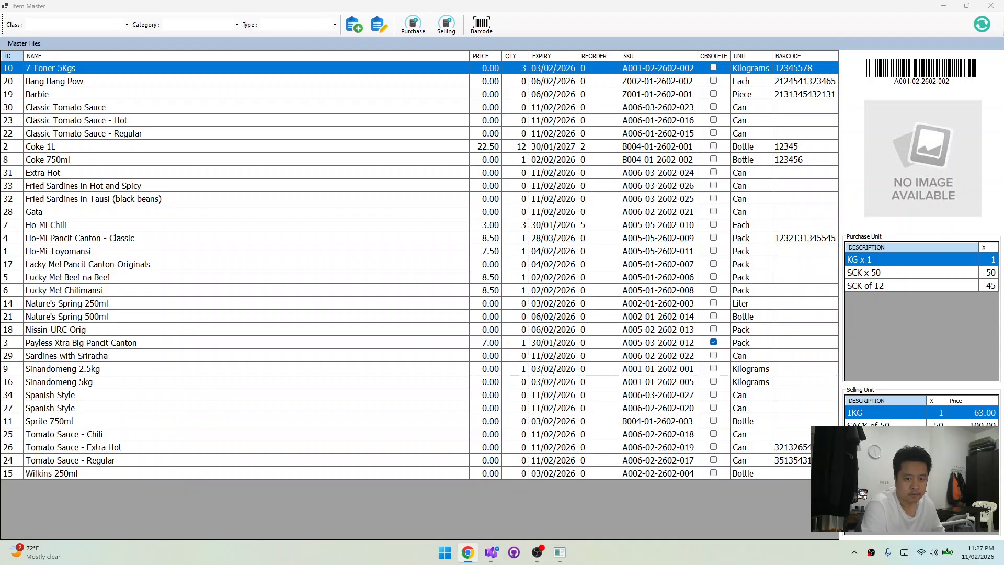
Filter the item list to the Secondary Needs class, Coffee category and Nescafe type
click(88, 25)
click(91, 42)
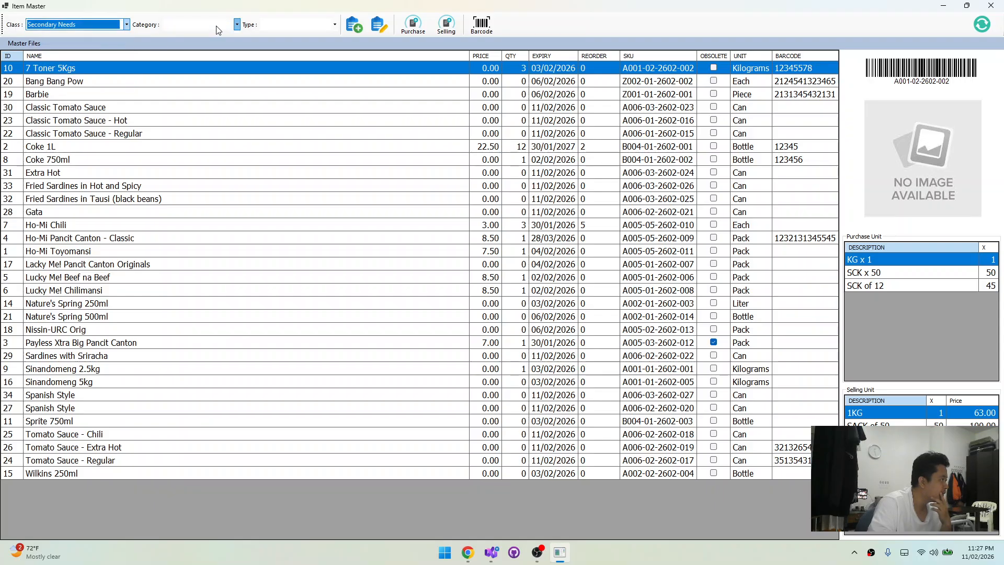
click(215, 26)
click(208, 35)
click(293, 25)
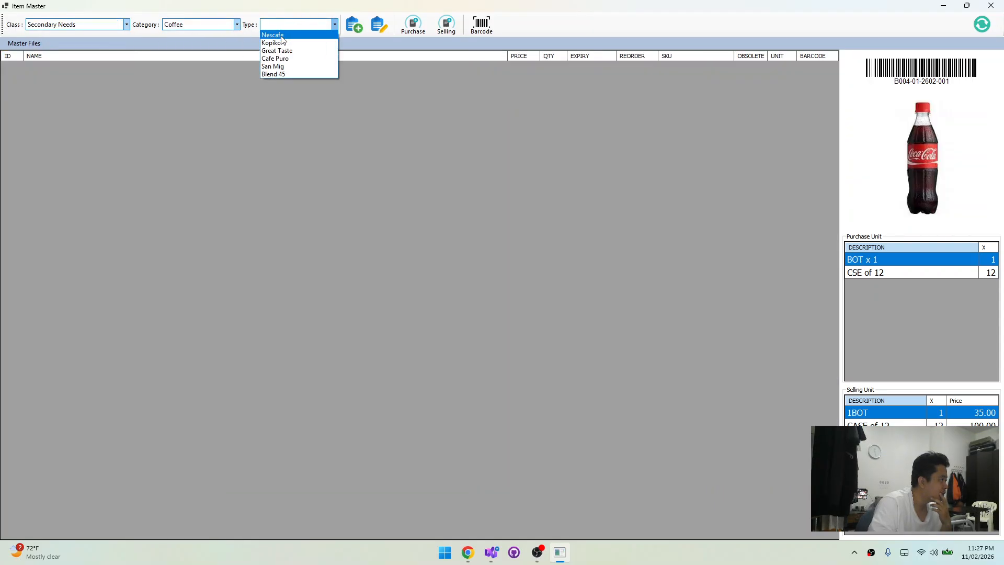
click(273, 35)
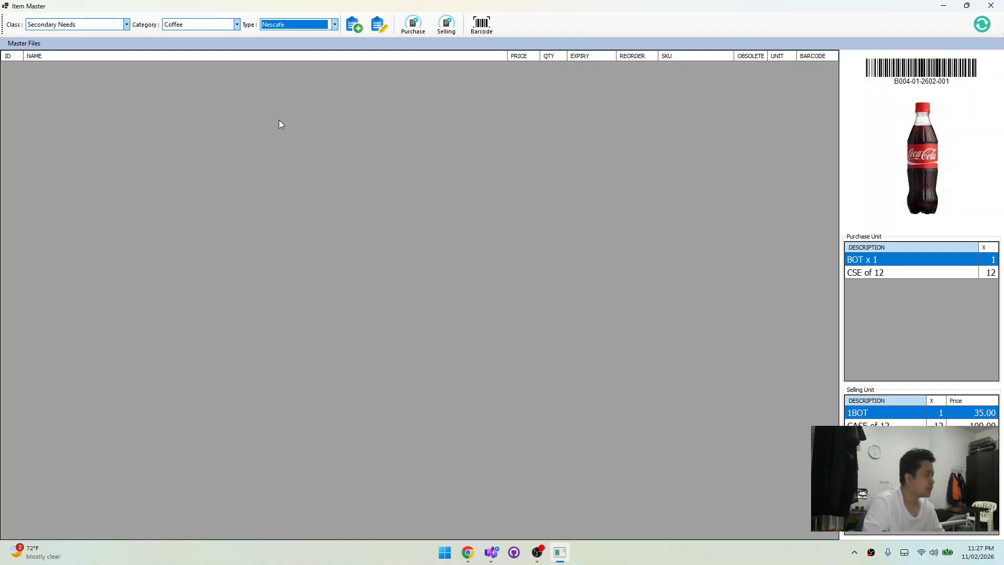
Create and save a new item named Nescafé Original with the unit of measure Unit / Count, Sachet (SAC)
text(Nescafé Original)
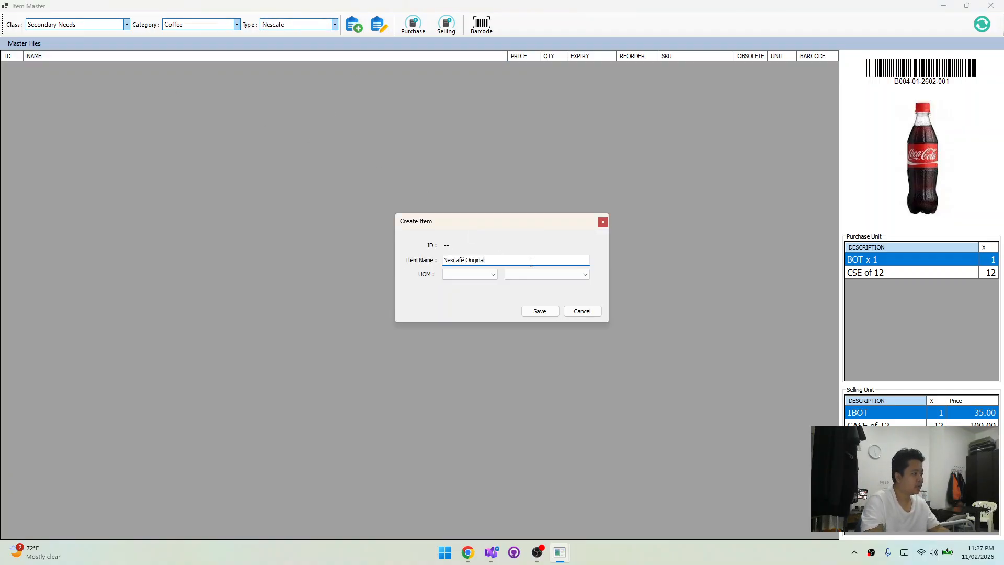
click(544, 314)
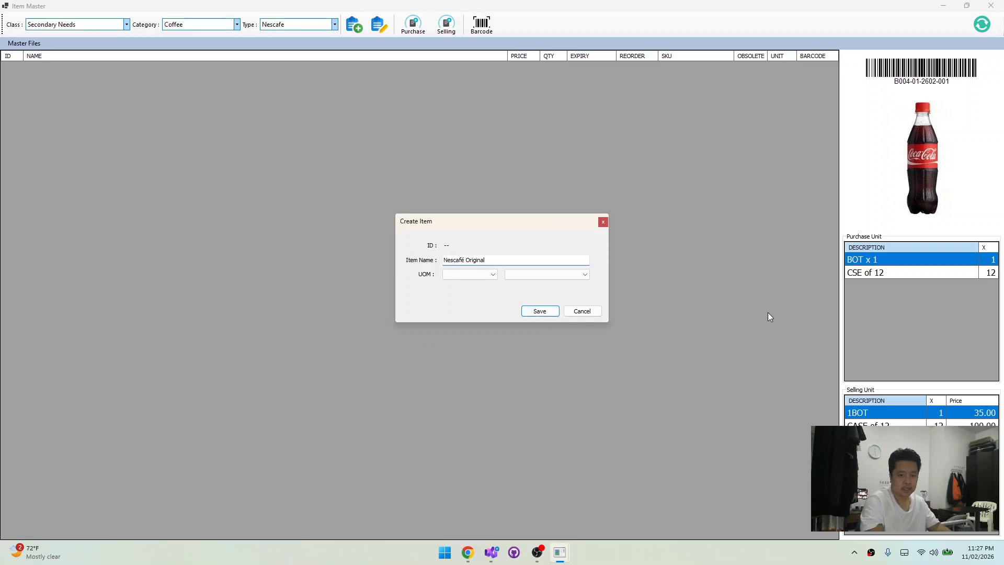
click(469, 275)
click(460, 283)
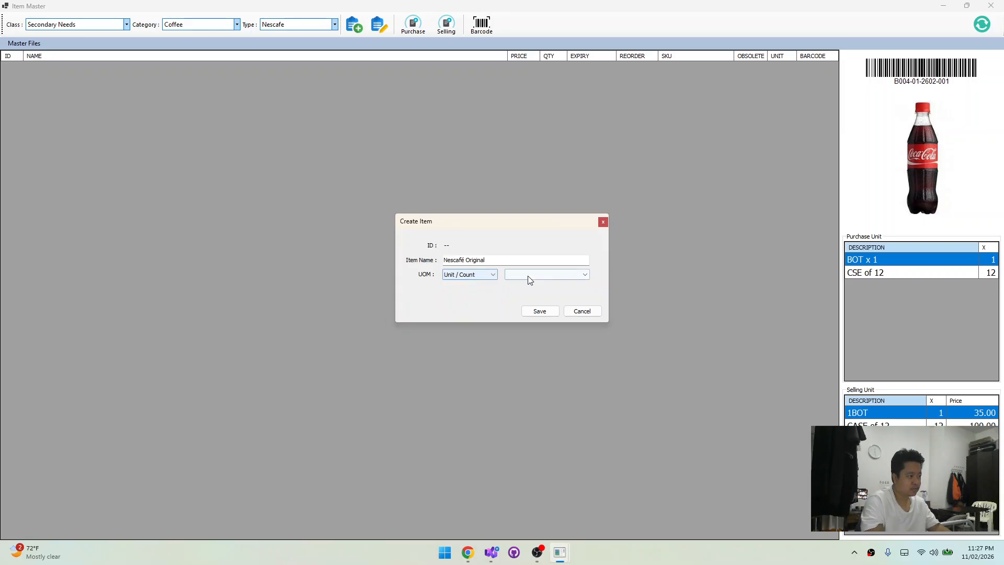
click(531, 275)
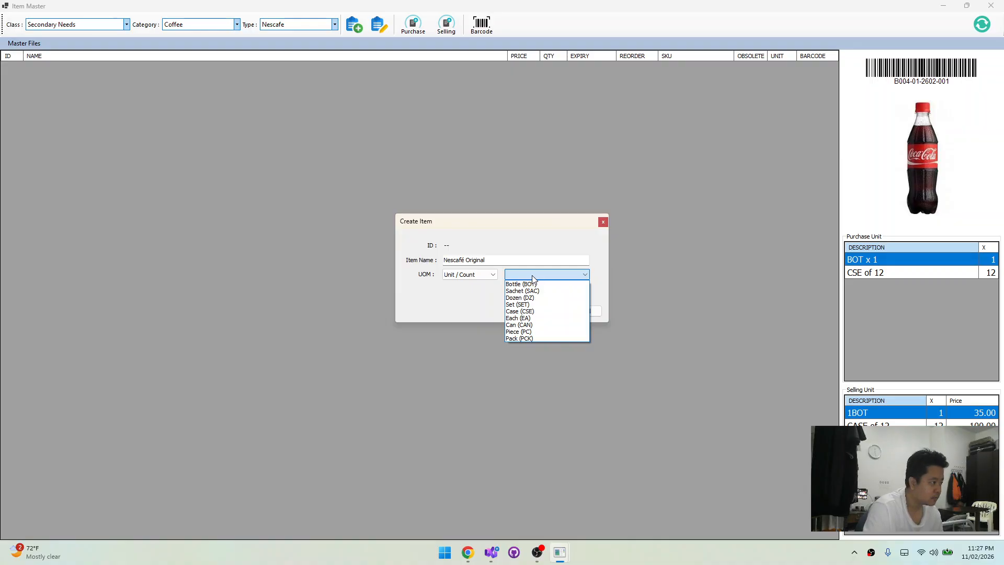
click(531, 275)
click(532, 277)
click(530, 291)
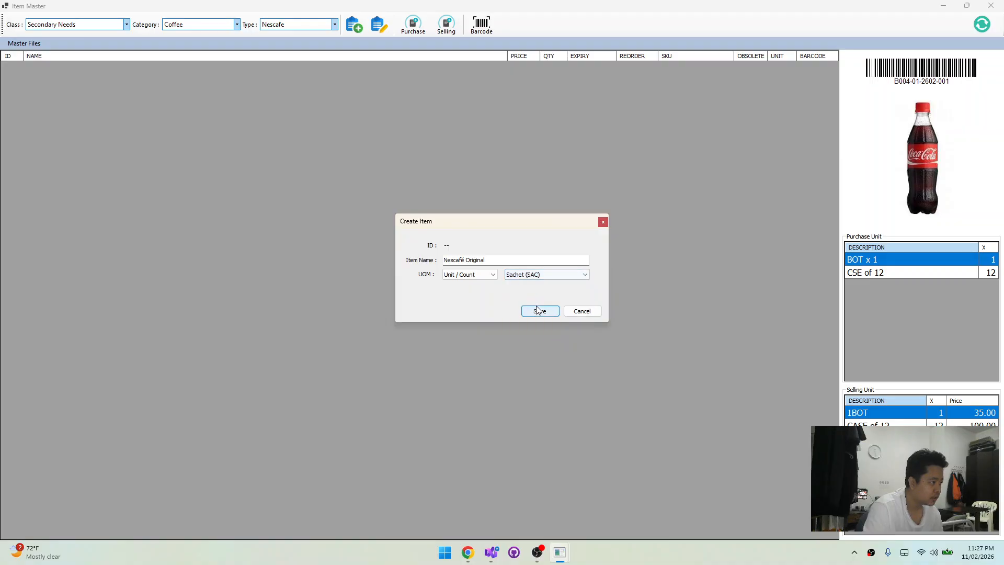
click(539, 311)
Take the name Nescafé Gold Blend from Chrome and save it as a new item with the unit Unit / Count, Sachet (SAC)
key(alt+Tab)
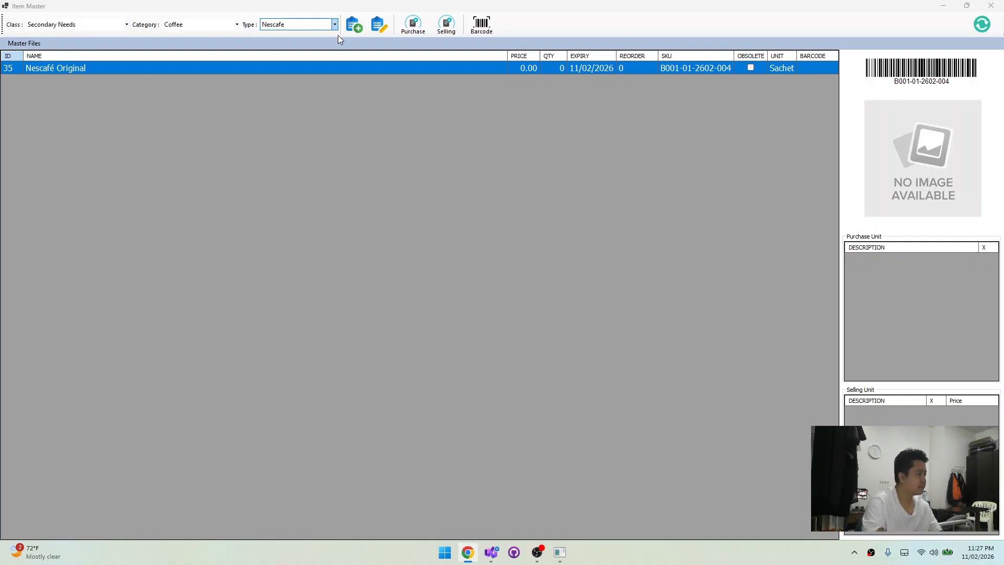
click(355, 24)
click(355, 24)
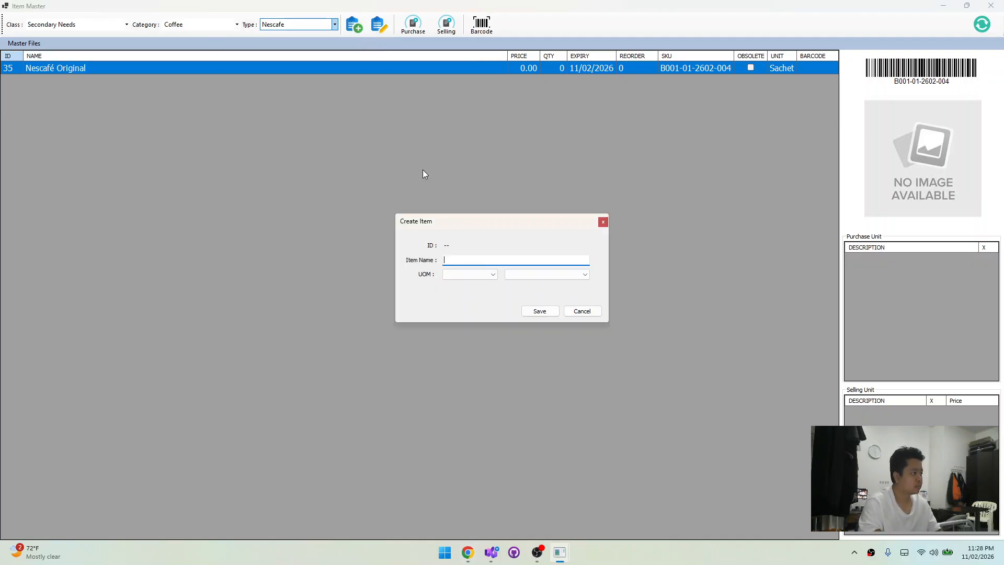
click(476, 276)
click(488, 285)
click(543, 276)
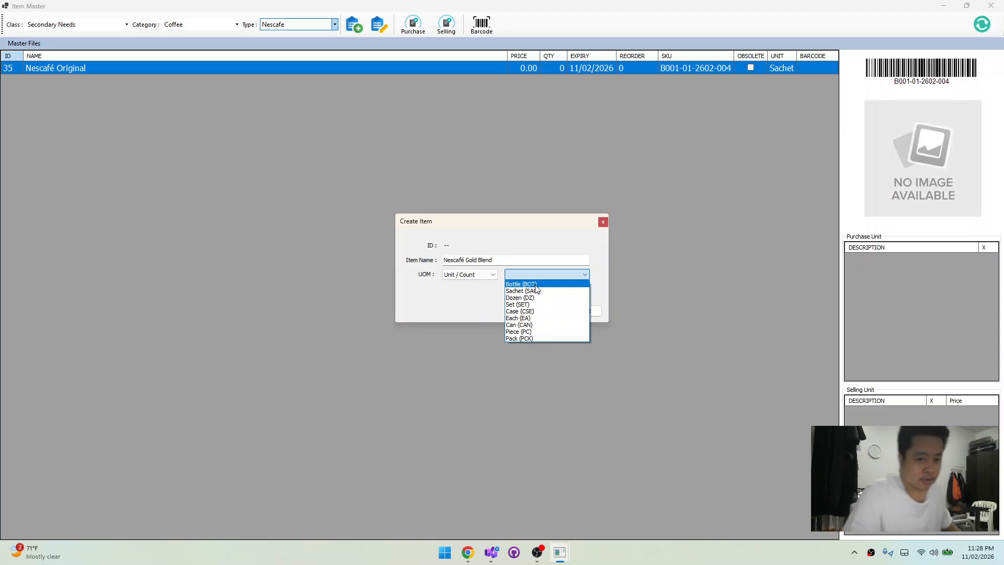
click(536, 291)
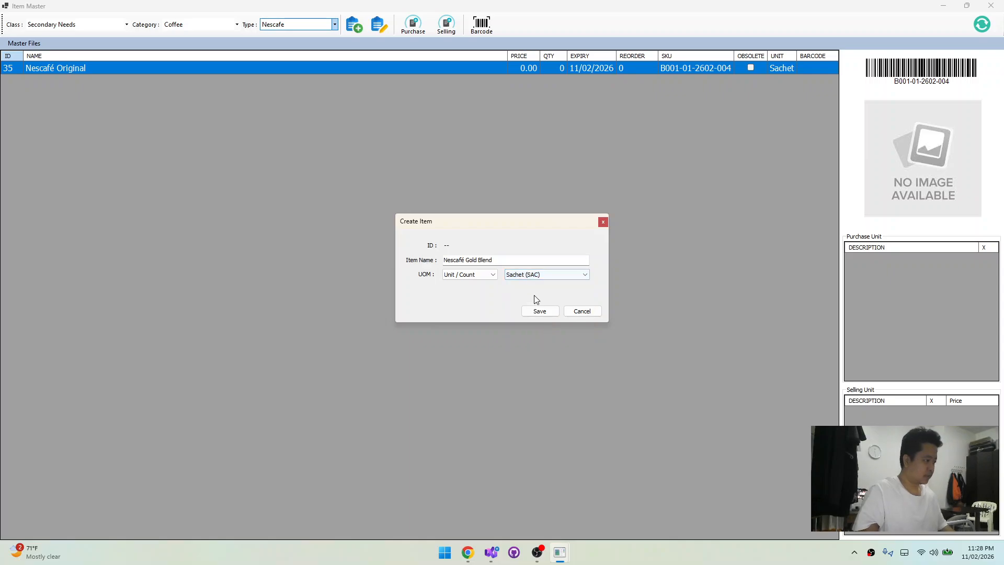
click(544, 310)
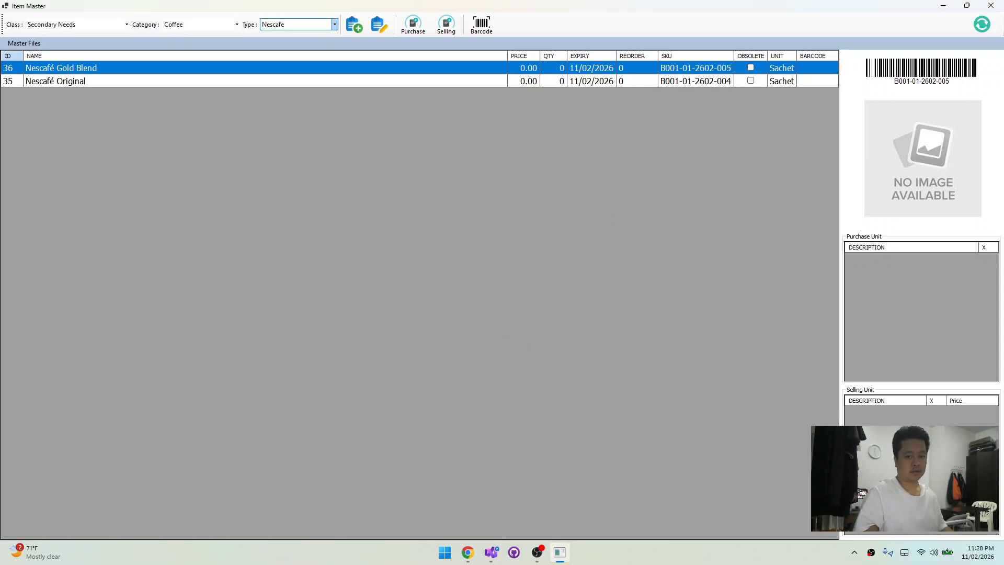
Take the name Nescafé Classic from Chrome and save it as a new item with the unit Unit / Count, Sachet (SAC)
key(alt+Tab)
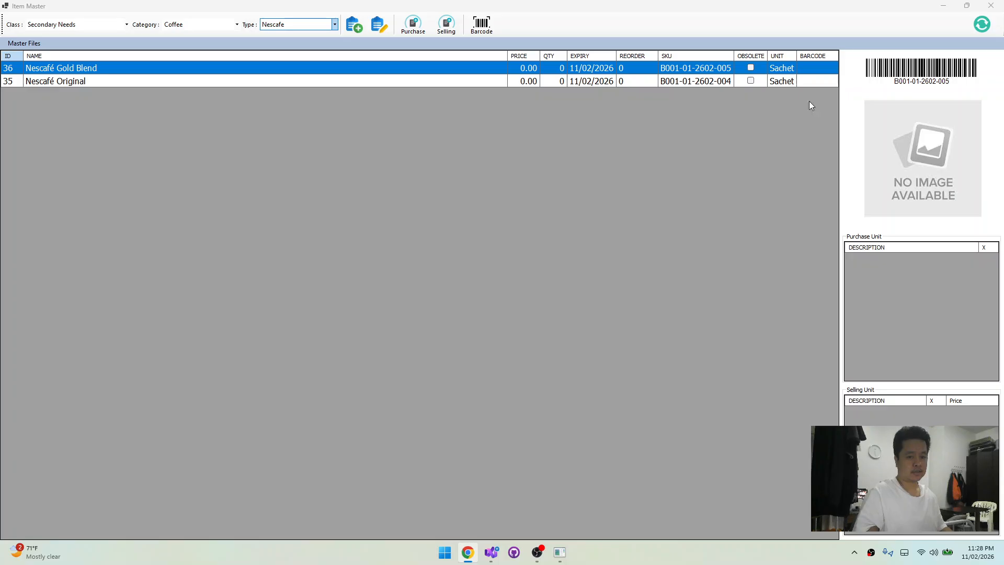
click(347, 21)
click(346, 21)
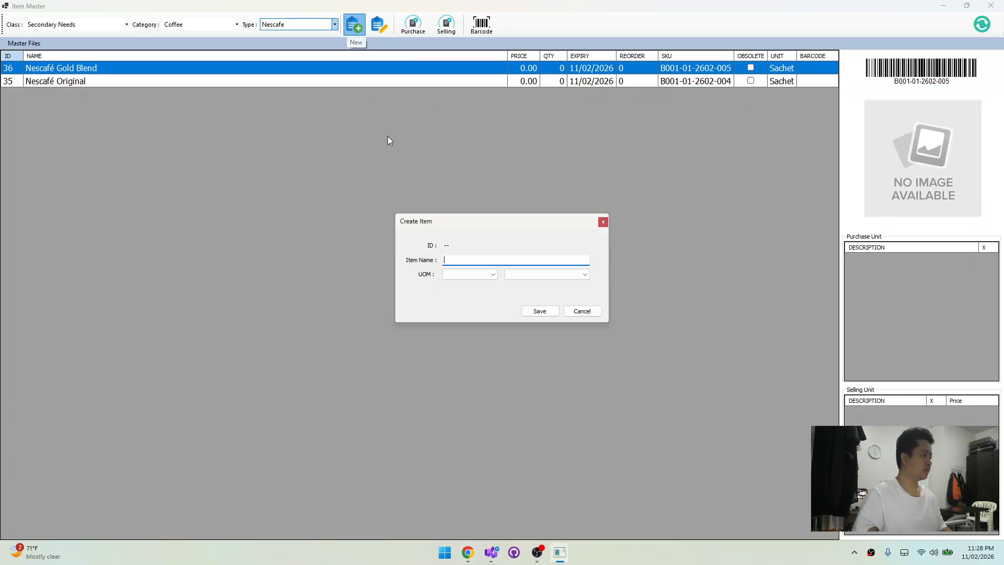
text(Nescafé Classic)
click(469, 274)
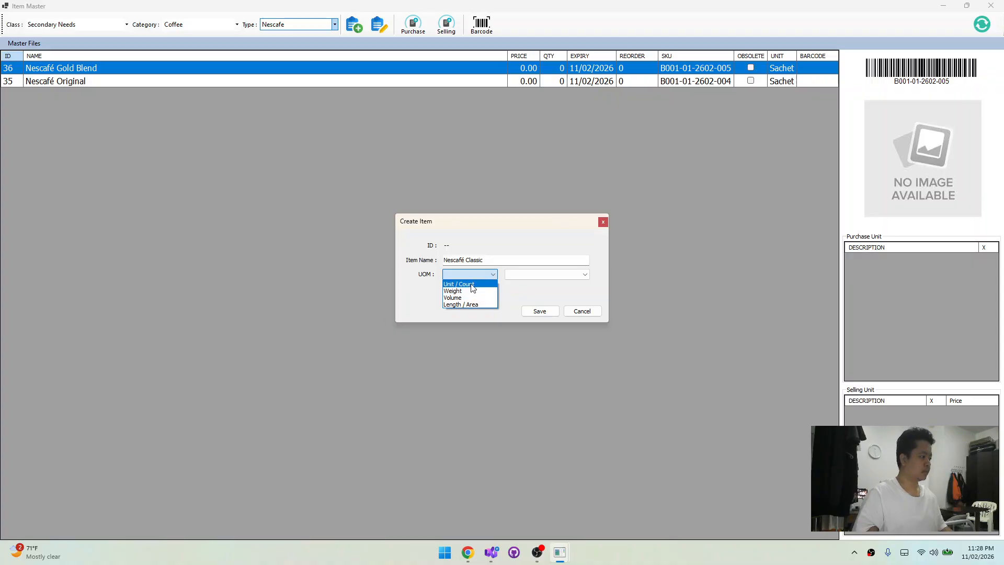
click(472, 284)
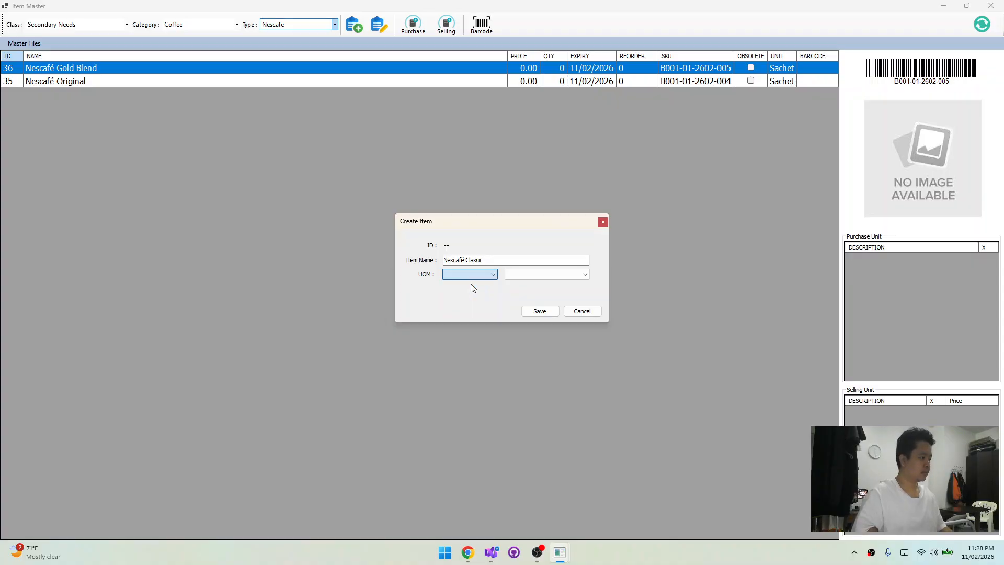
click(534, 274)
click(531, 291)
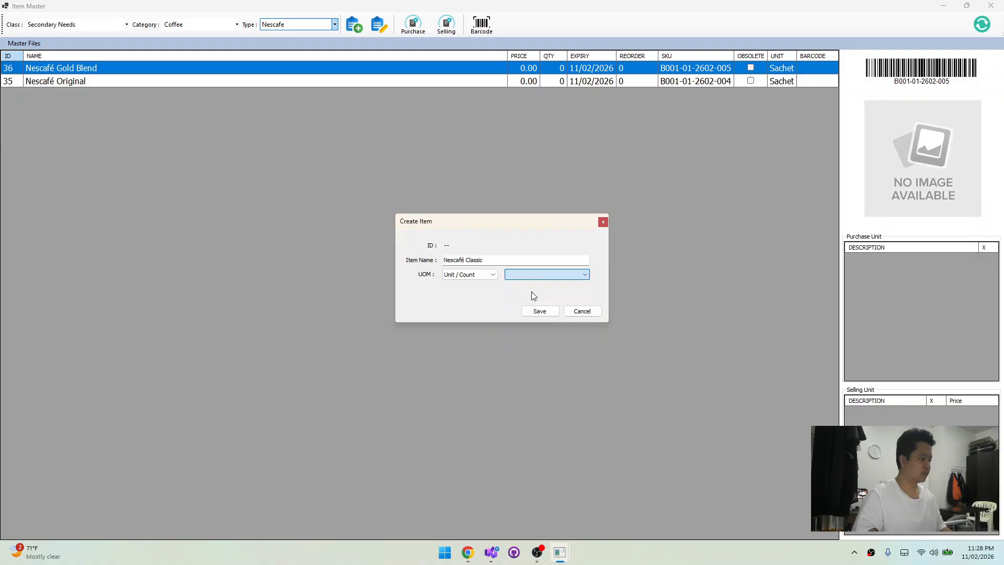
click(538, 311)
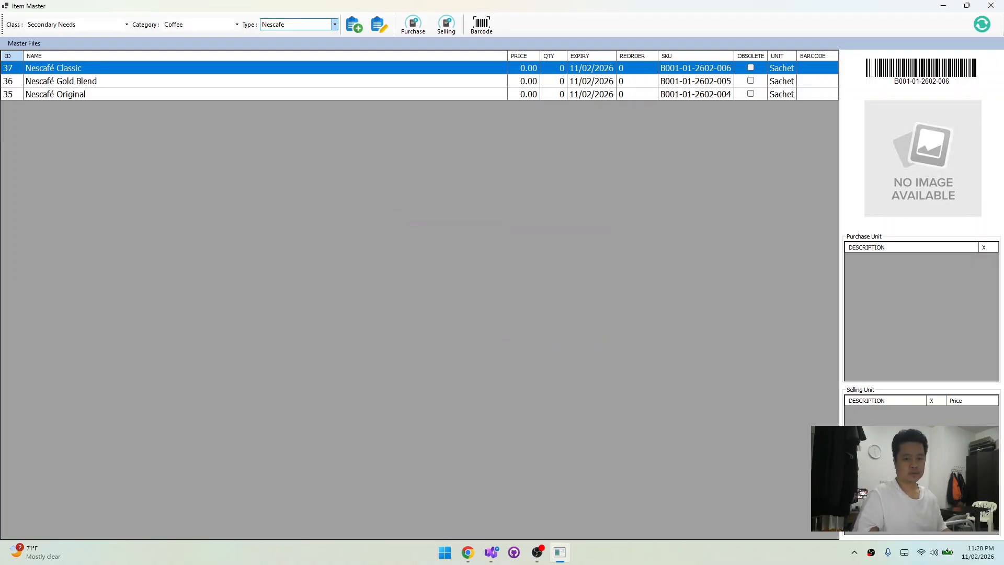
Take the name Nescafé Decaf from Chrome and save it as a new item with the unit Unit / Count, Sachet (SAC)
key(alt+Tab)
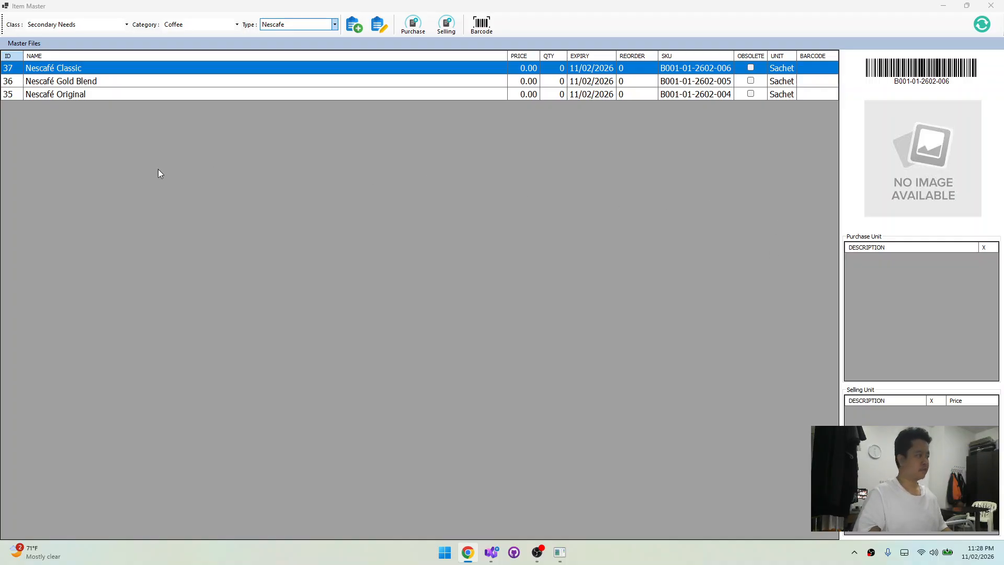
key(alt+Tab)
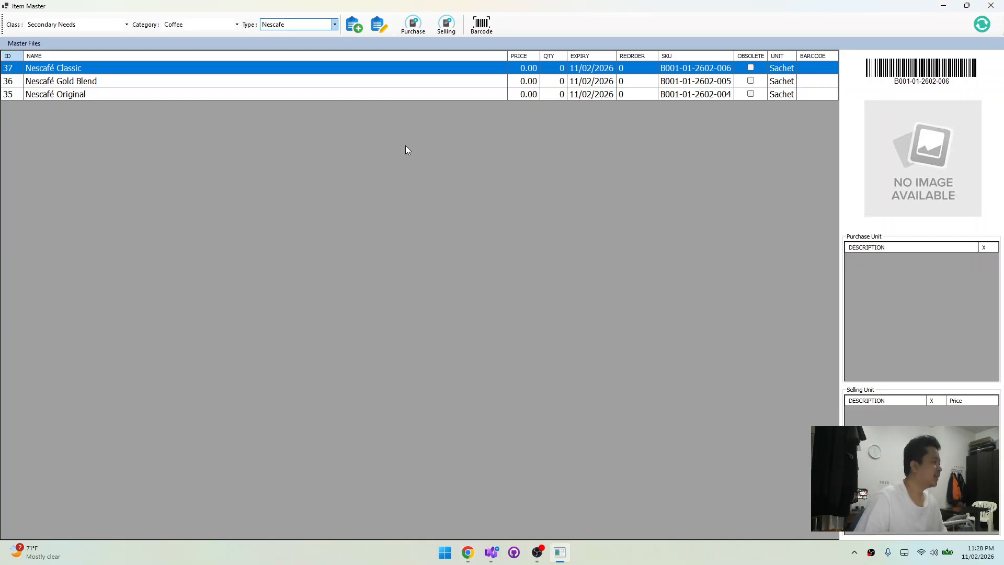
click(353, 25)
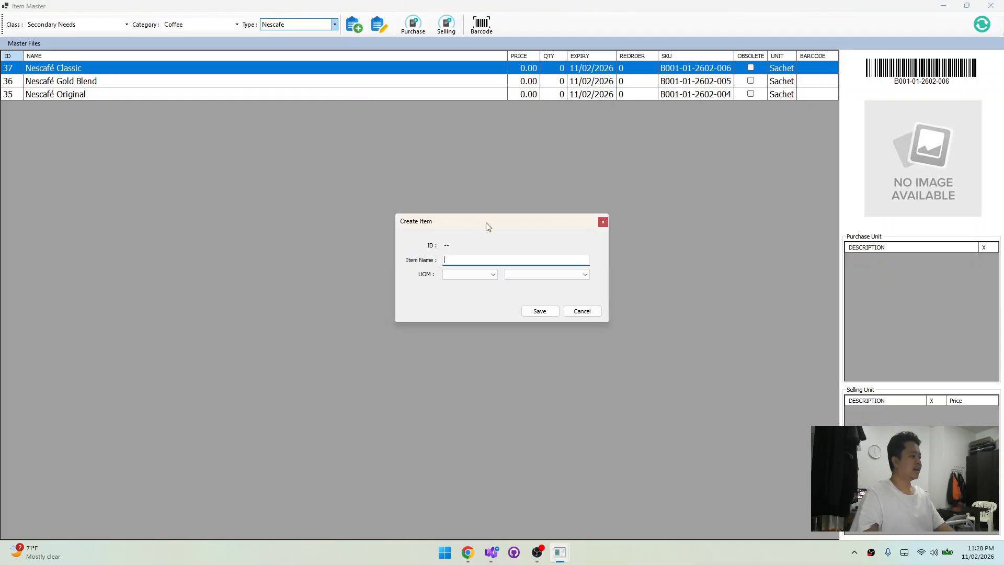
text(Nescafé Decaf)
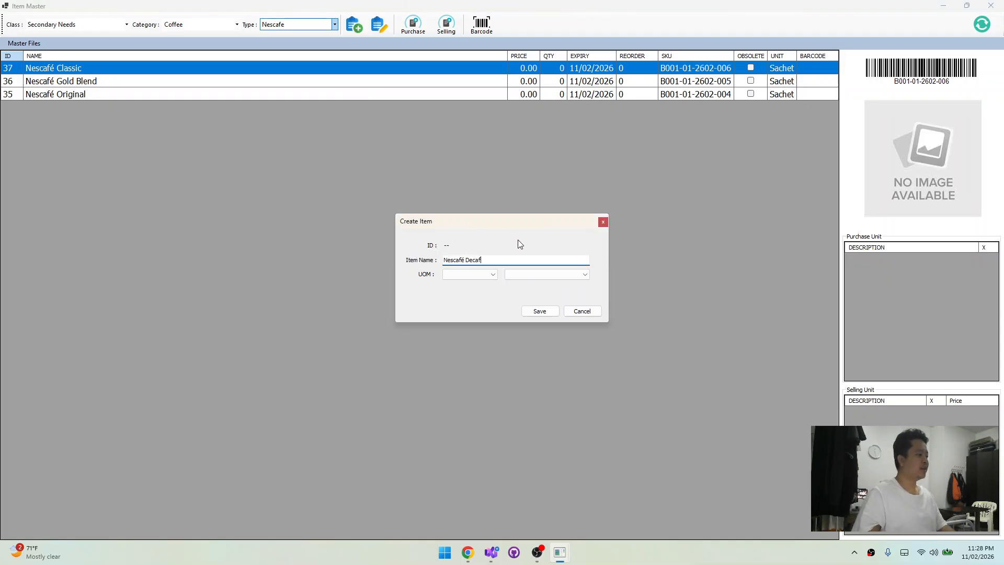
click(470, 275)
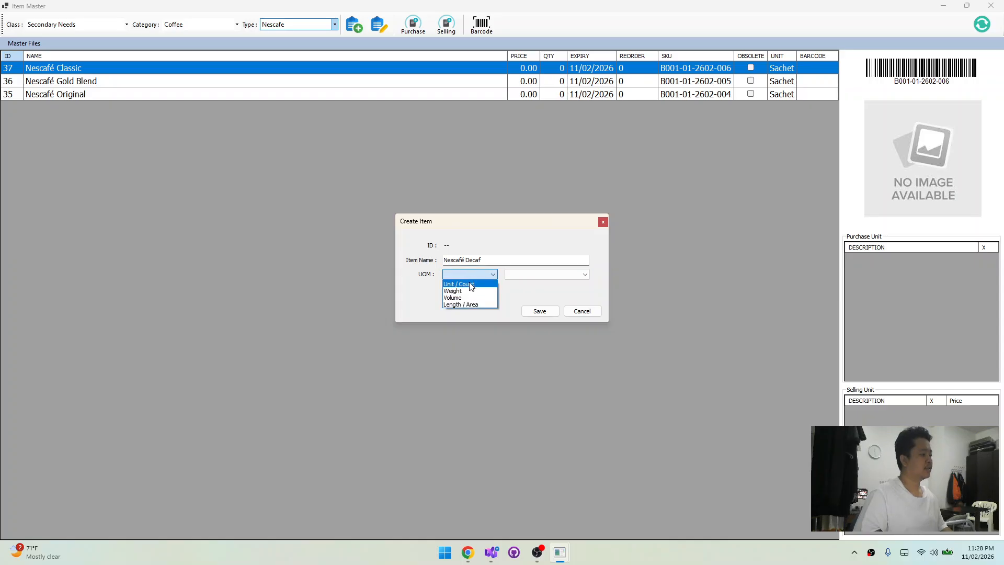
click(471, 284)
click(567, 275)
click(548, 290)
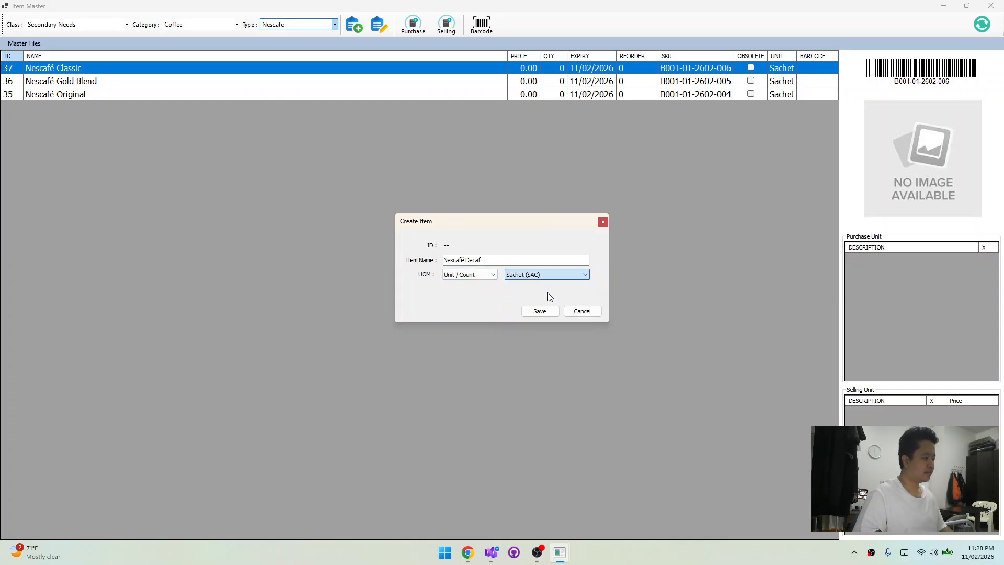
click(540, 312)
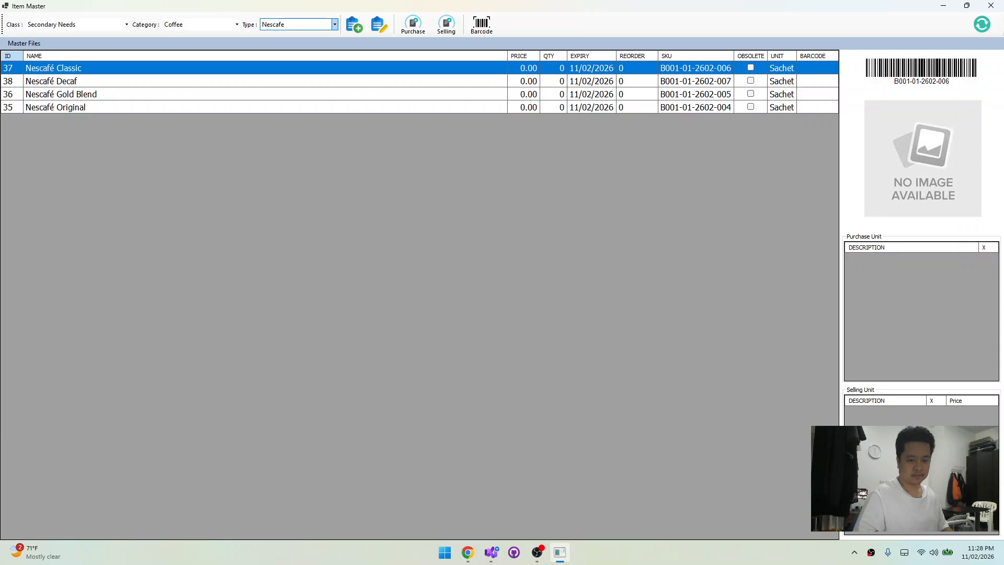
Take the name Nescafé Azera from Chrome and save it as a new item with the unit Unit / Count, Sachet (SAC)
click(467, 552)
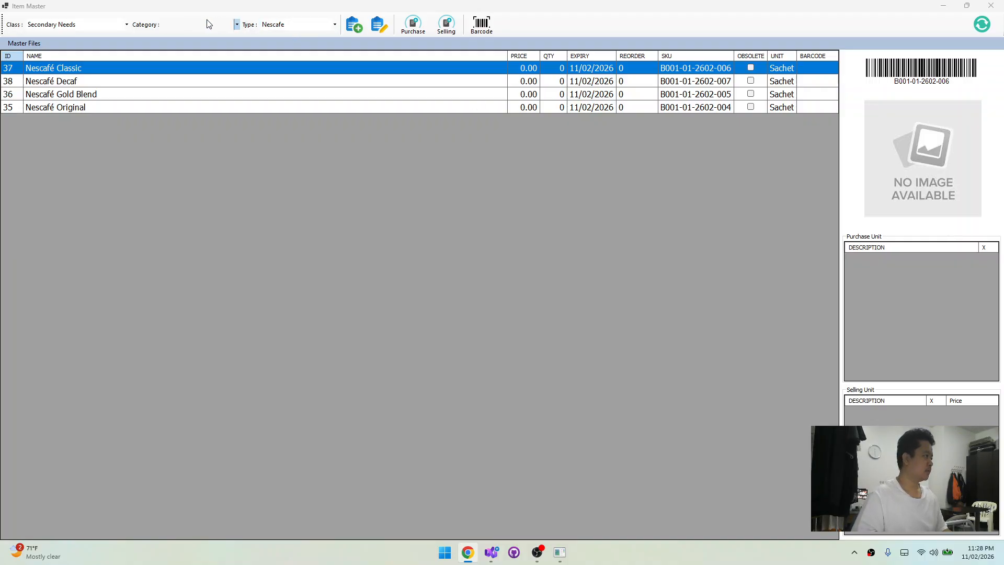
click(359, 27)
text(Nescafé Azera)
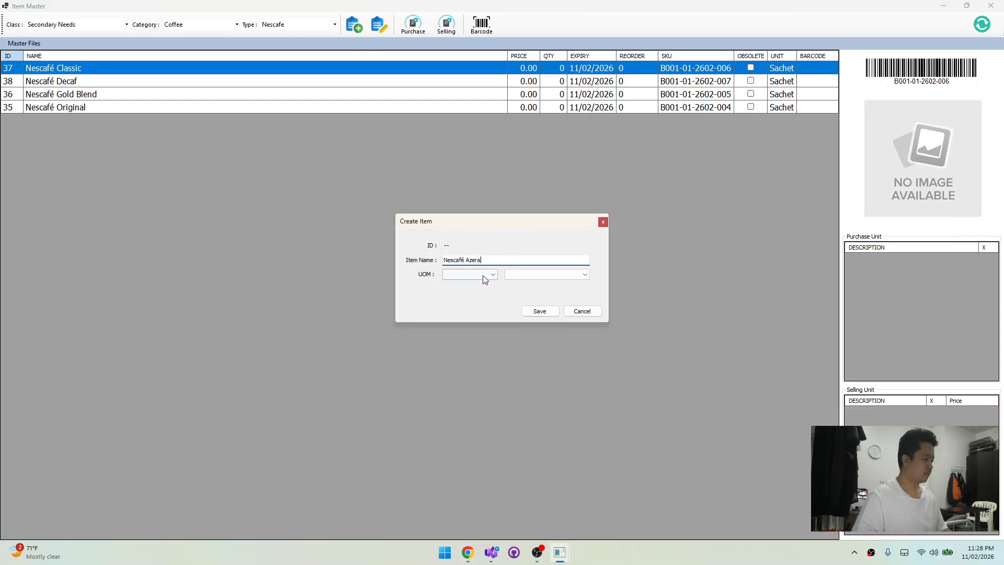
click(481, 275)
click(469, 290)
click(544, 275)
click(523, 291)
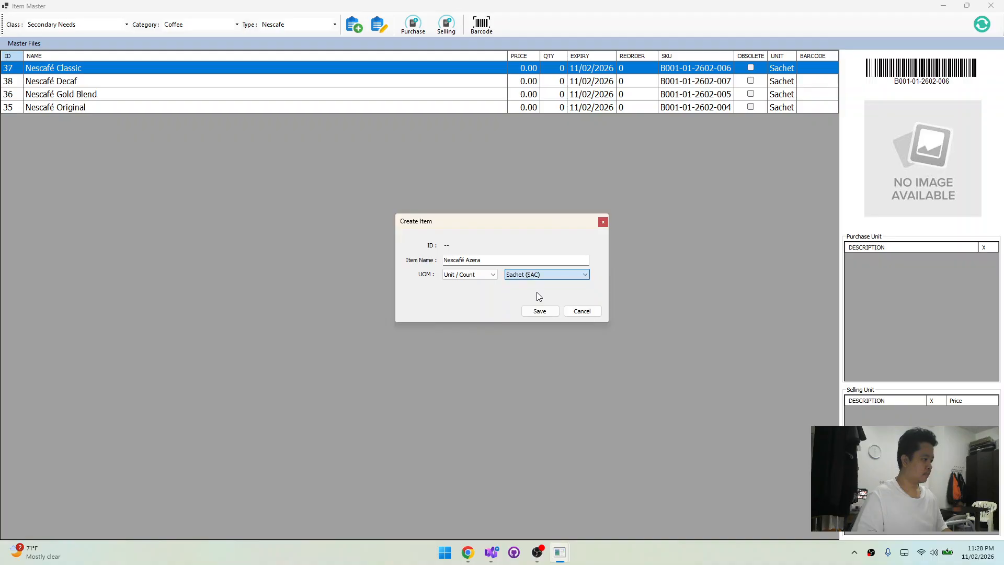
click(547, 312)
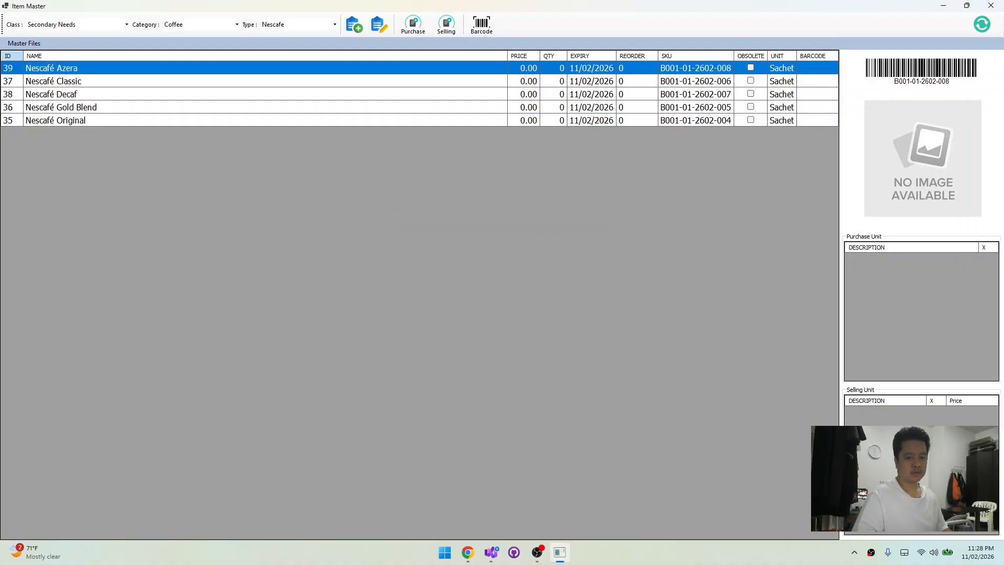
Take the name Nescafé Roastery (dark roast) from Chrome and save it as a new item with the unit Unit / Count, Sachet (SAC)
key(alt+Tab)
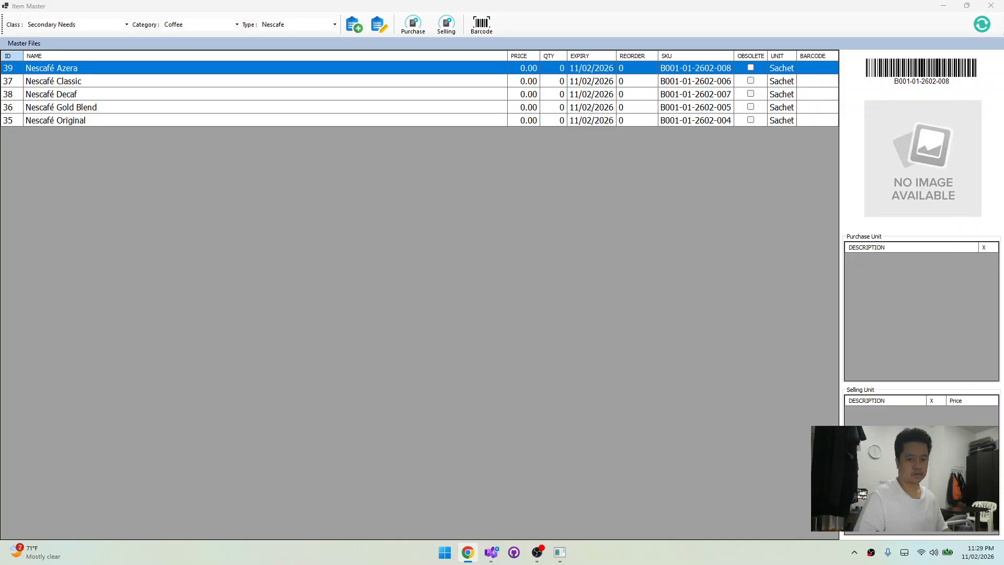
key(alt+Tab)
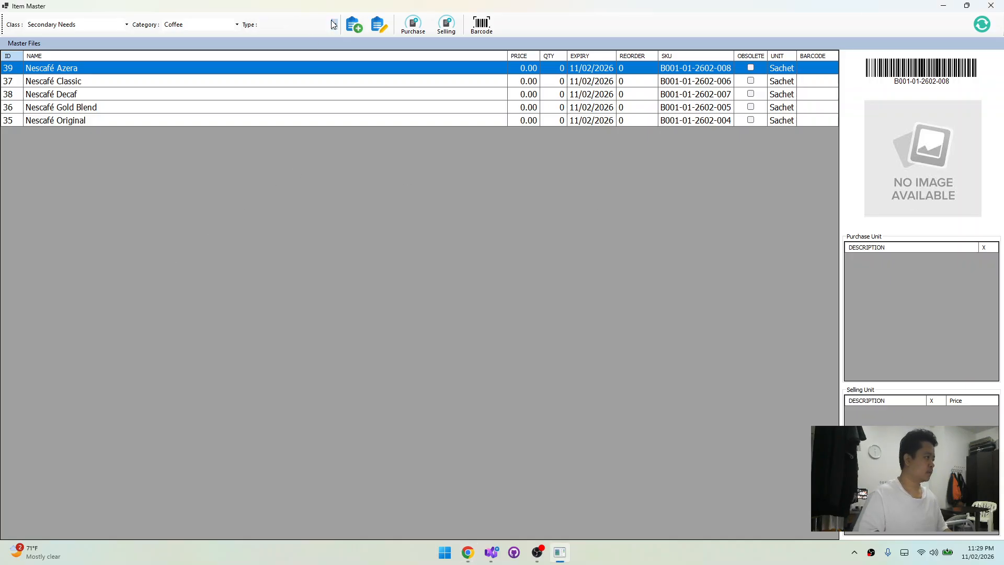
click(354, 25)
text(Nescafé Roastery (dark roast))
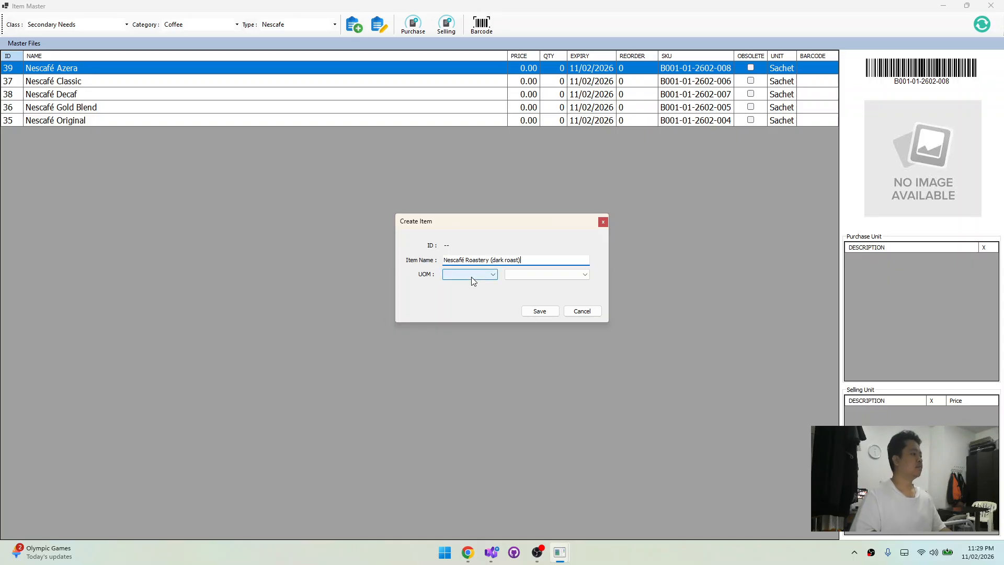
click(471, 277)
click(470, 283)
click(547, 275)
click(541, 302)
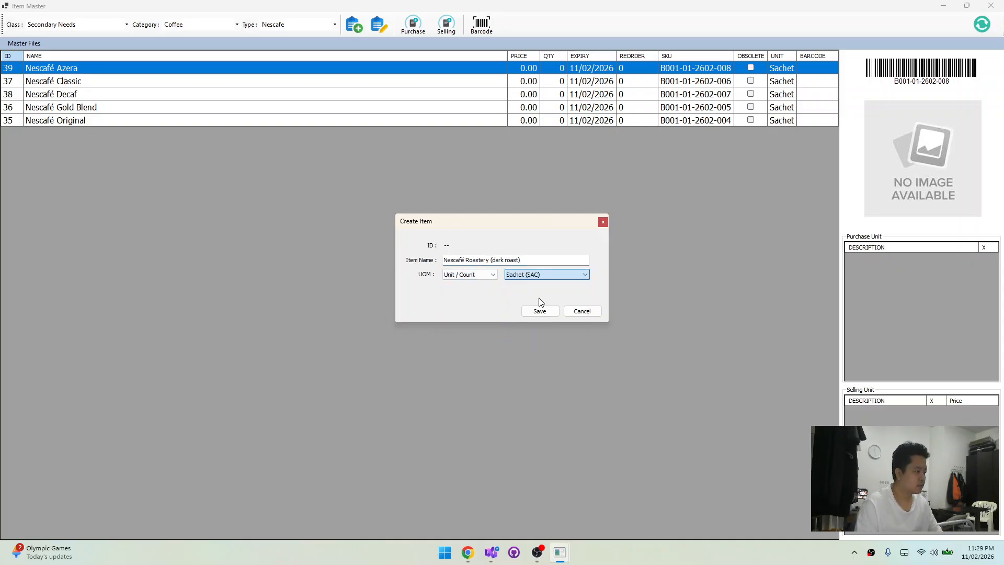
click(539, 310)
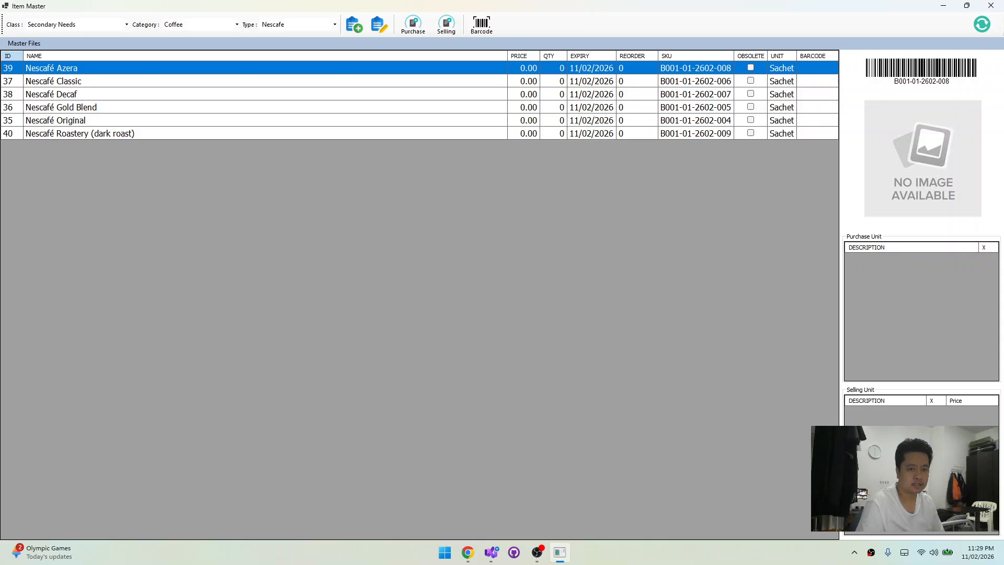
Assign the picture file nescafe orig to the Nescafé Original item
key(alt+Tab)
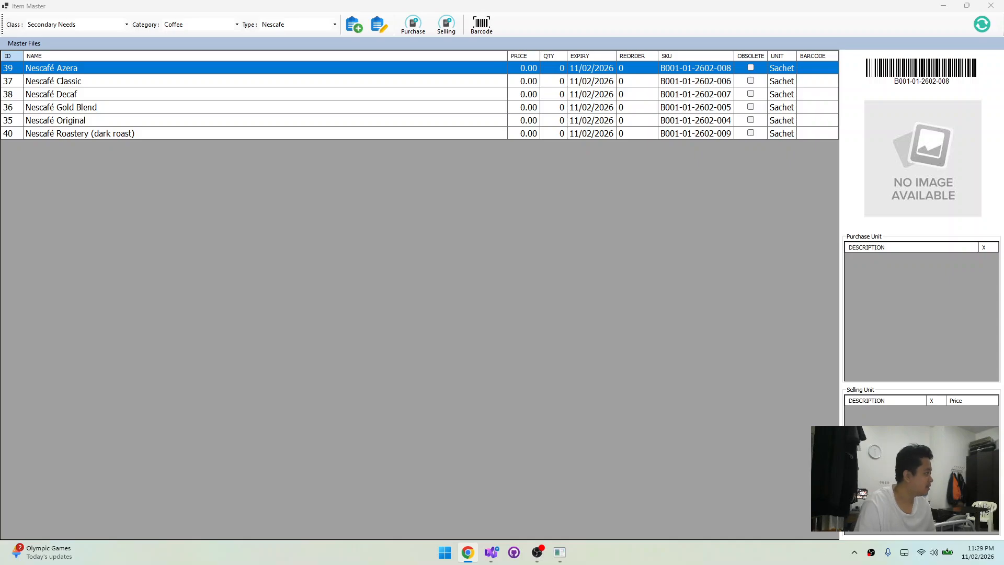
click(372, 121)
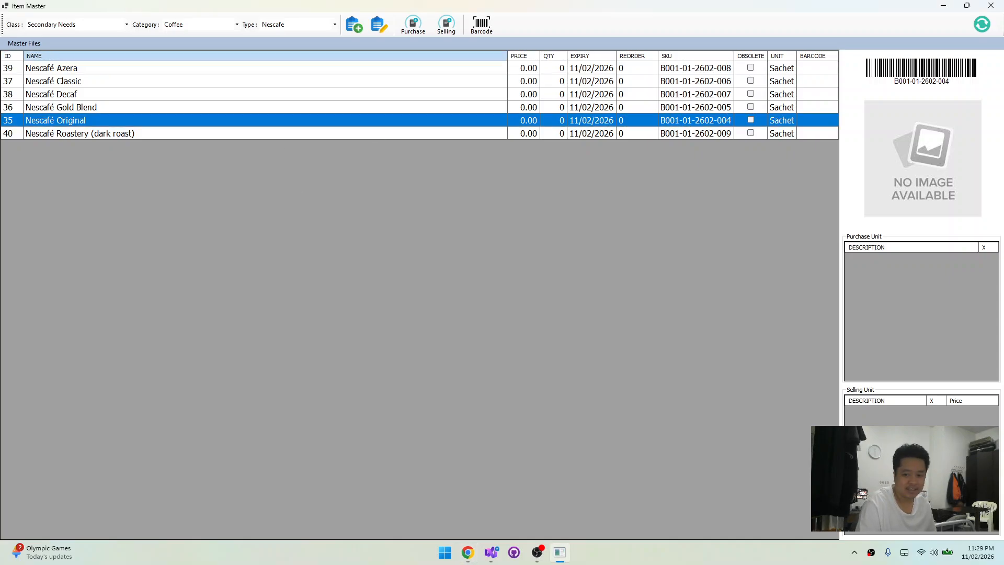
key(alt+Tab)
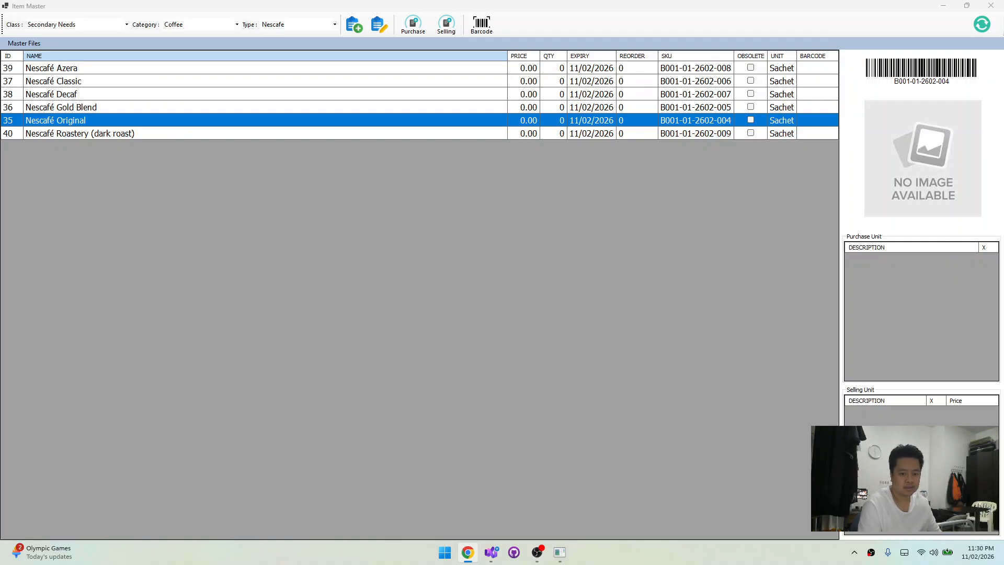
click(941, 144)
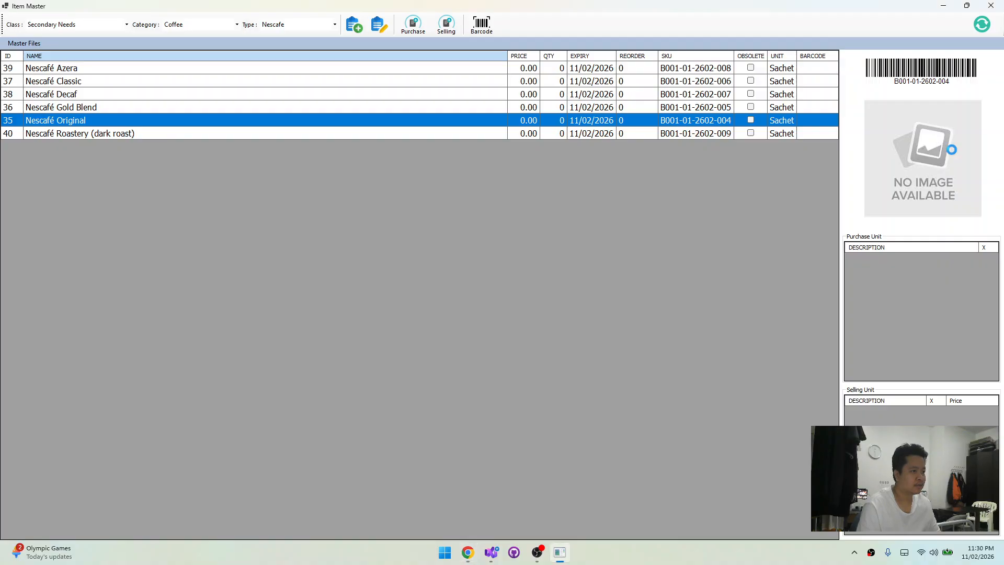
click(926, 158)
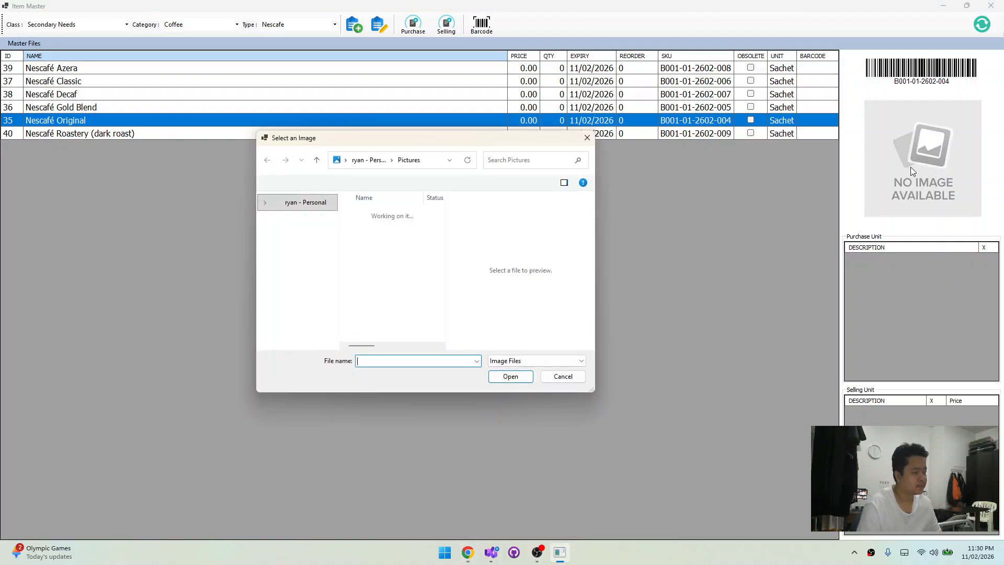
double_click(377, 263)
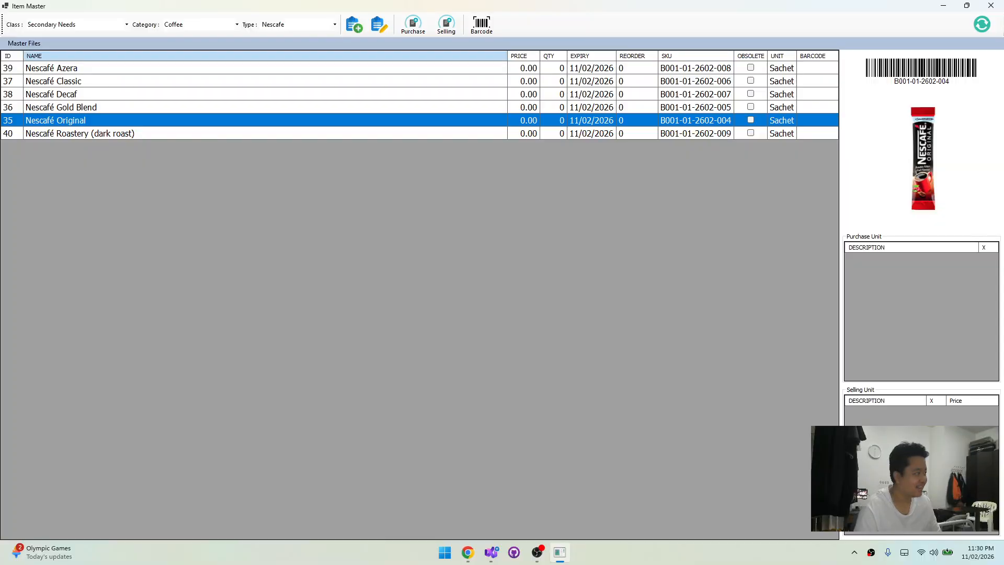
Assign the picture file nescafe gold to the Nescafé Gold Blend item
click(102, 108)
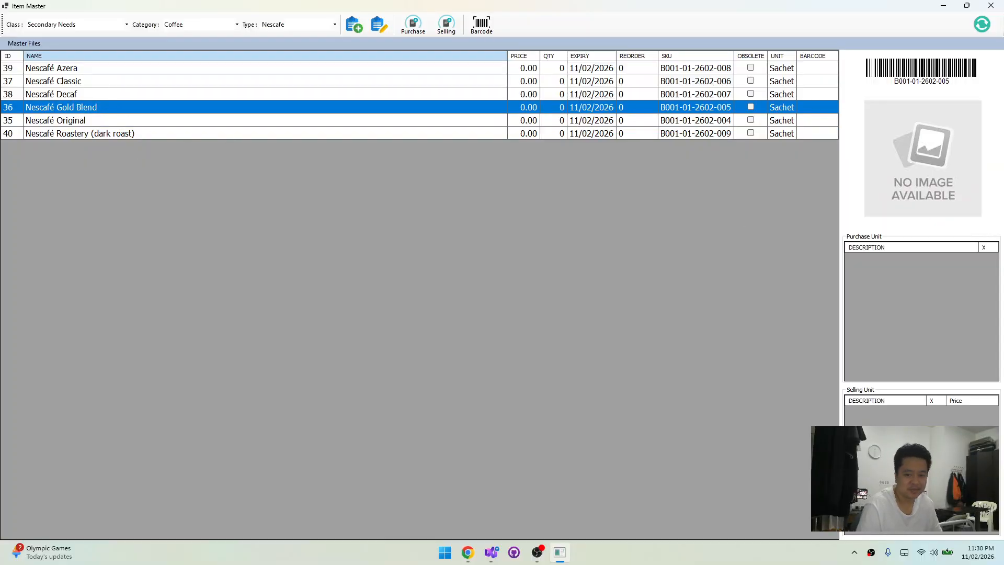
key(alt+Tab)
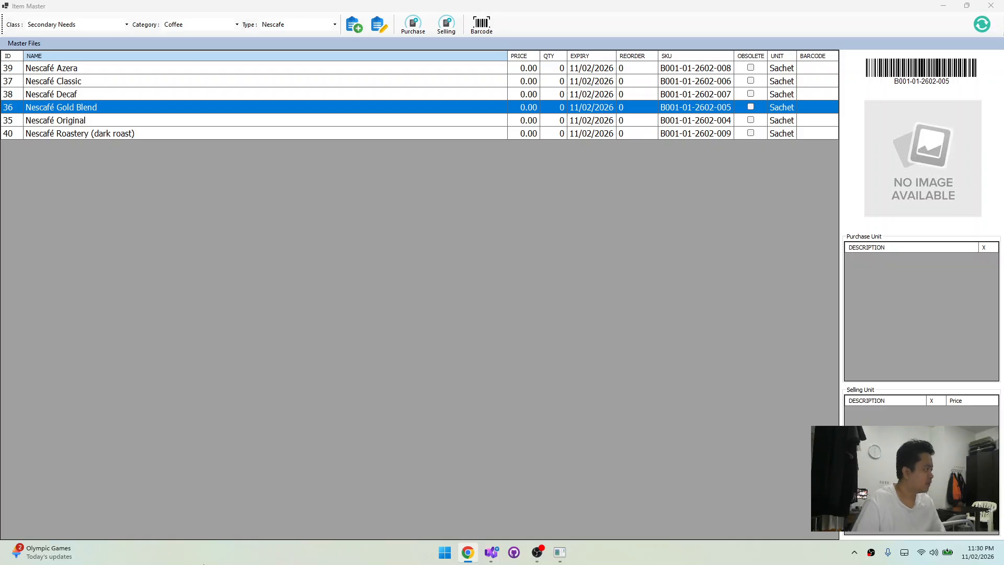
click(380, 279)
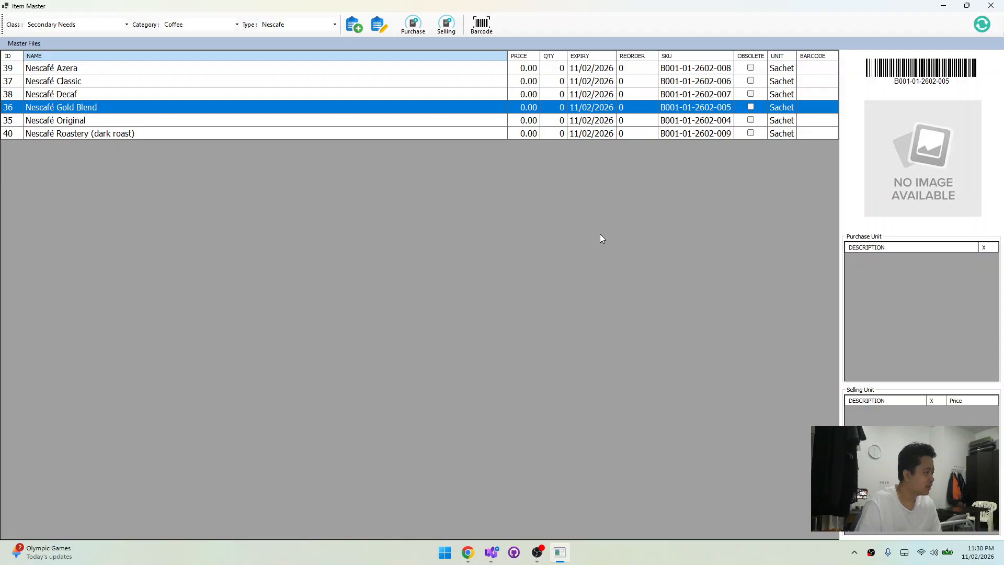
click(873, 179)
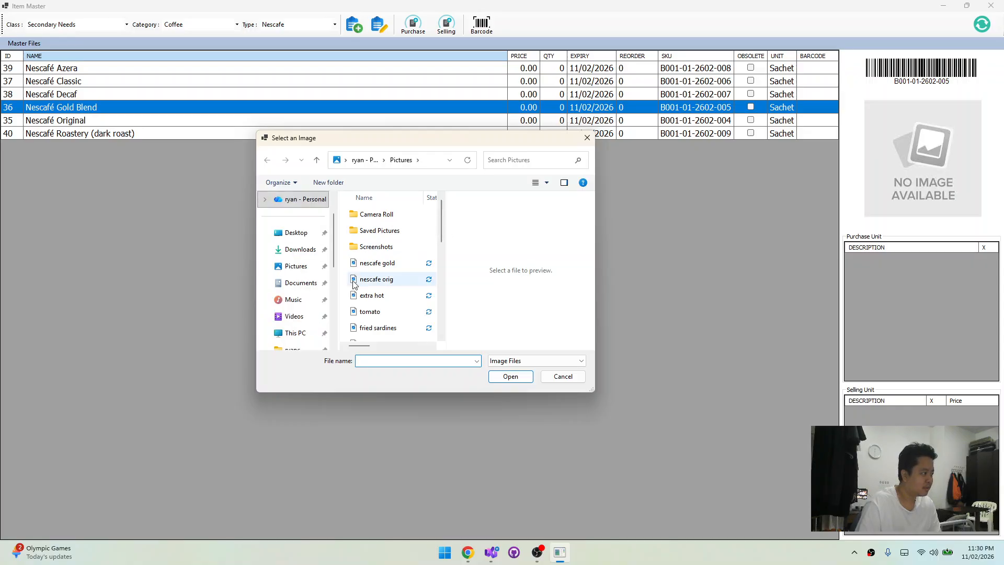
click(384, 263)
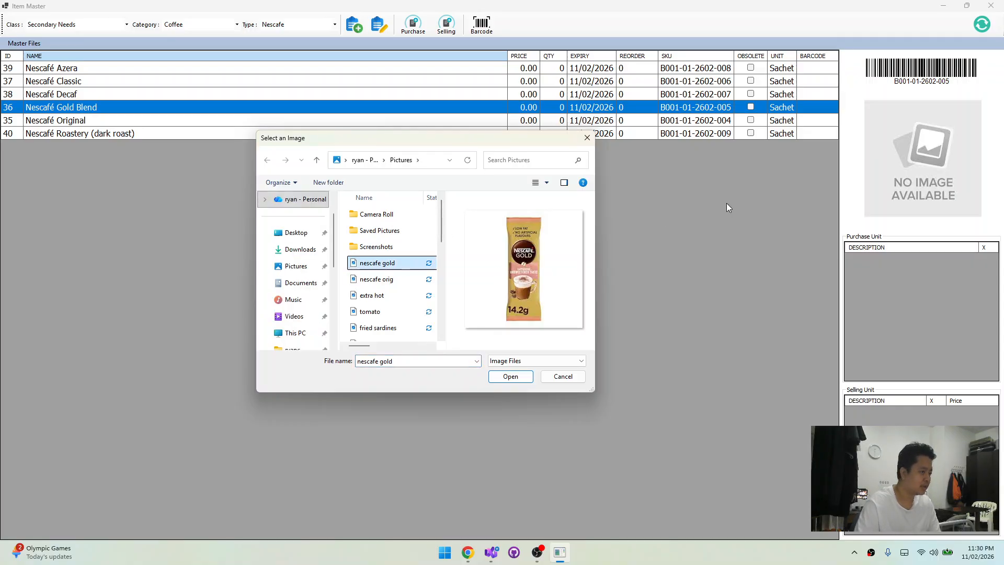
key(Return)
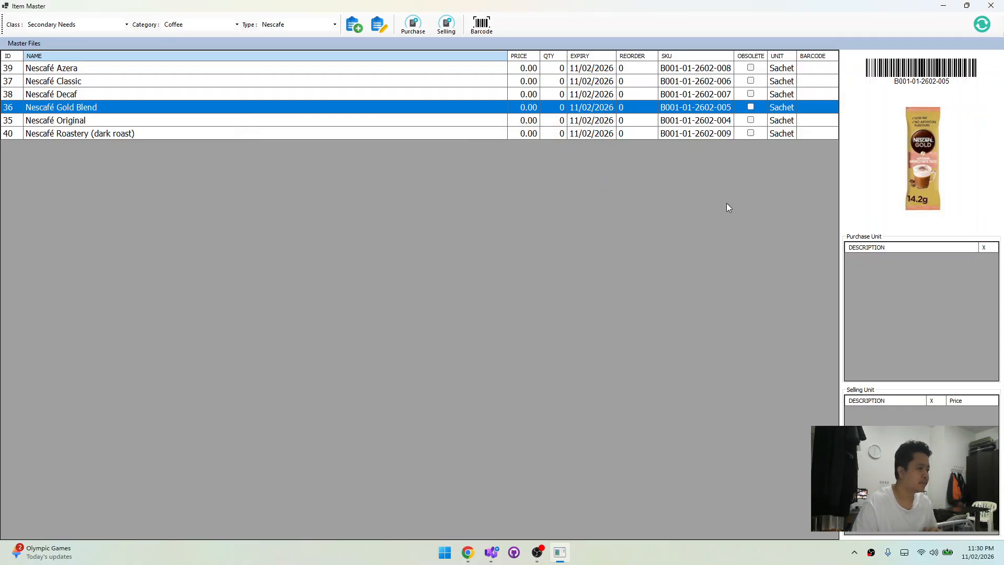
Check which pictures are assigned to the Nescafé Original, Gold Blend, Decaf and Classic items
click(224, 125)
click(235, 108)
click(237, 124)
click(241, 111)
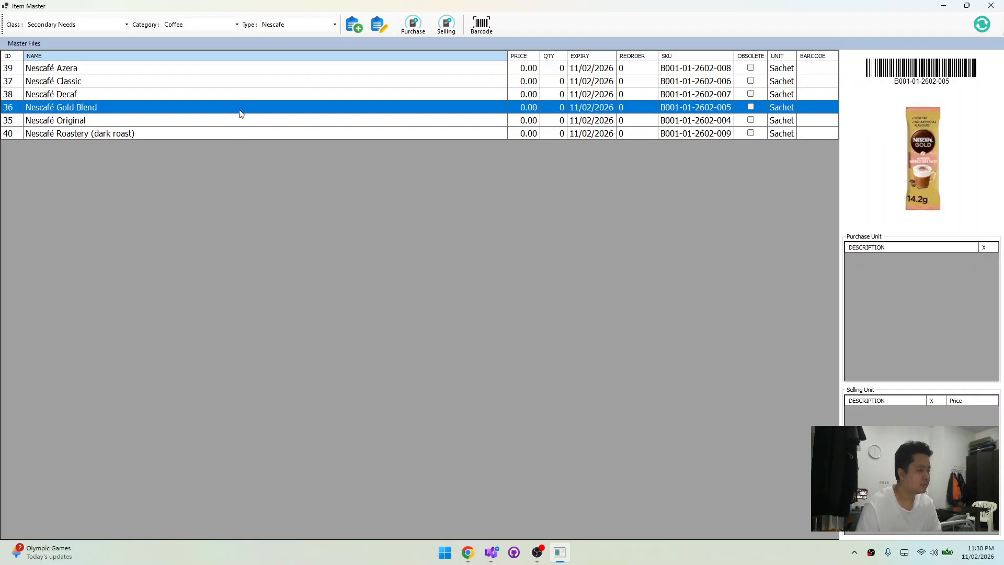
click(242, 120)
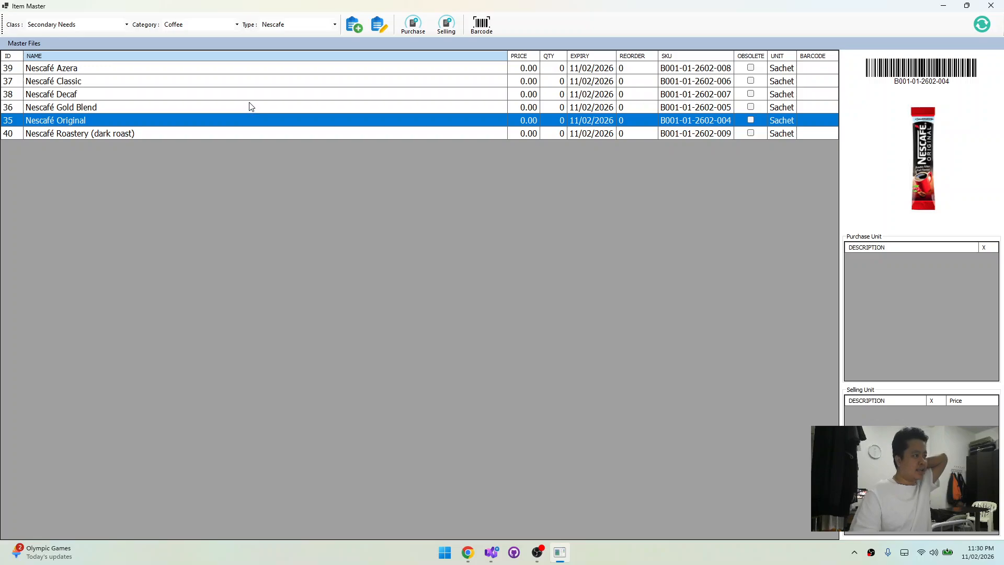
click(251, 106)
click(253, 95)
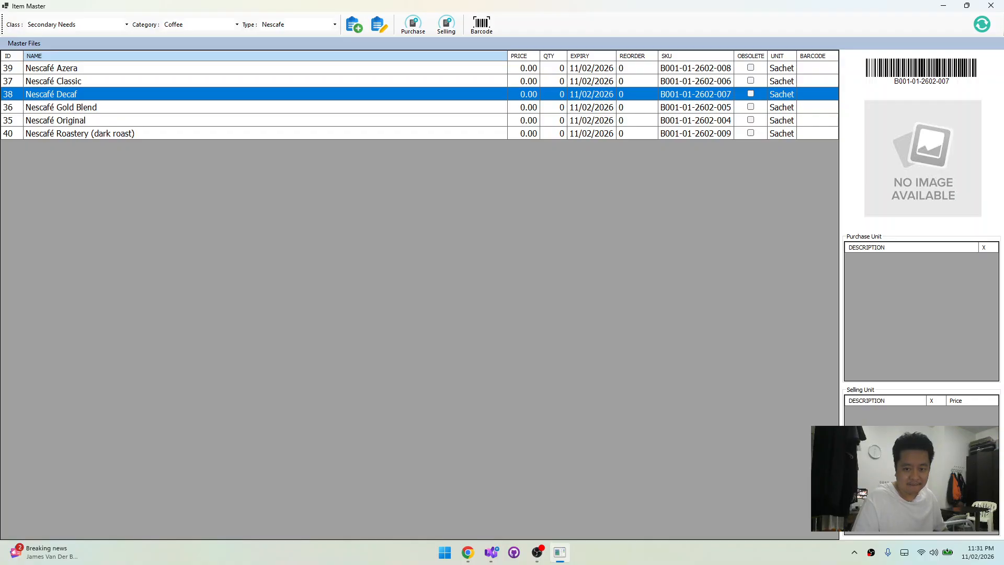
click(210, 124)
click(308, 109)
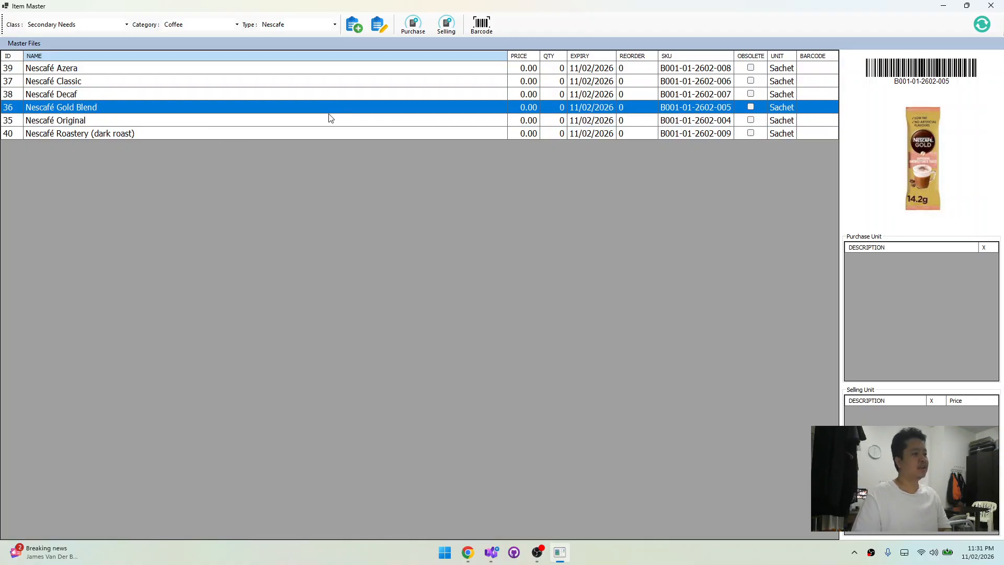
click(328, 117)
click(259, 84)
View the Basic and Primary Needs items and return the list to class Secondary Needs with category Coffee
click(102, 25)
click(118, 34)
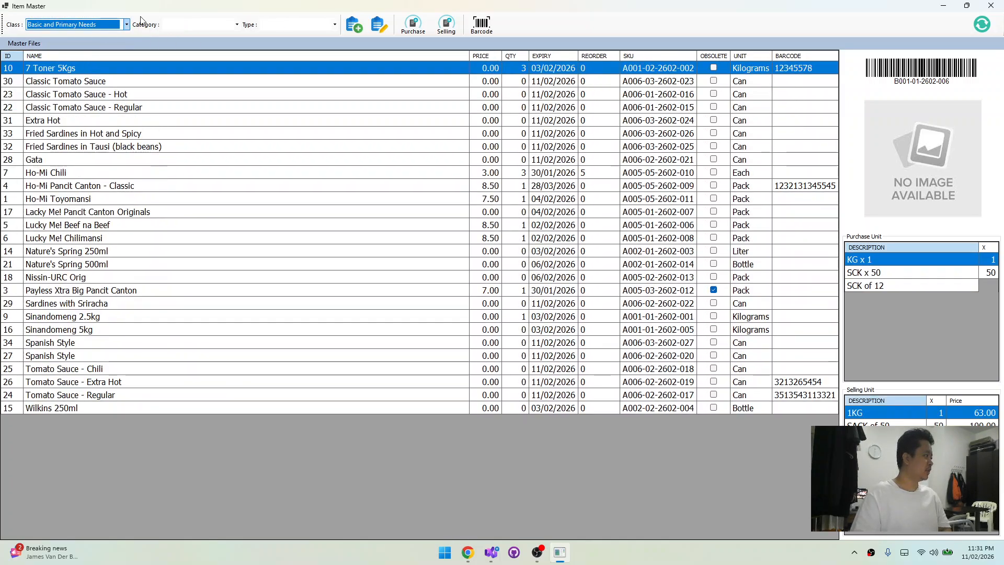
click(125, 25)
click(84, 43)
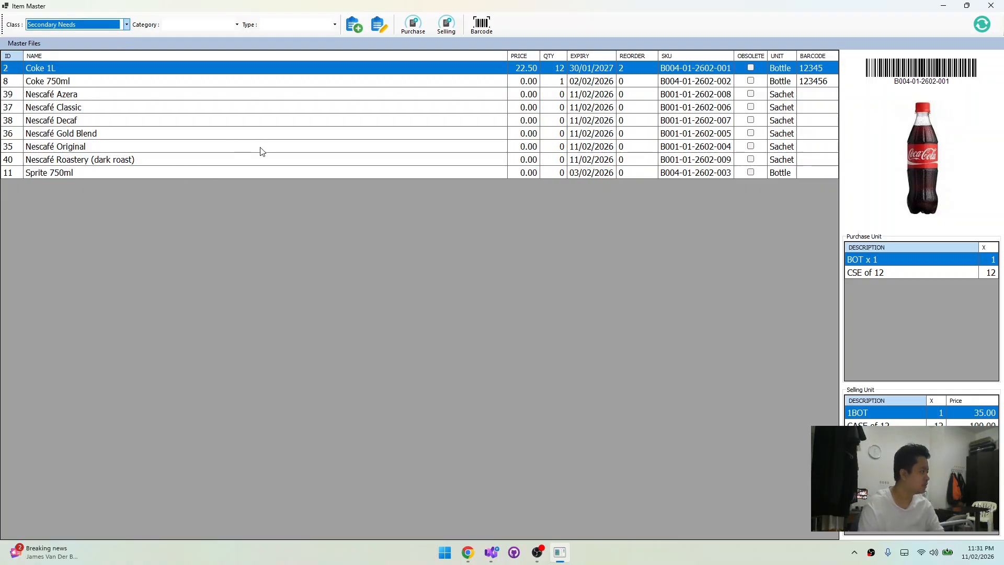
click(212, 24)
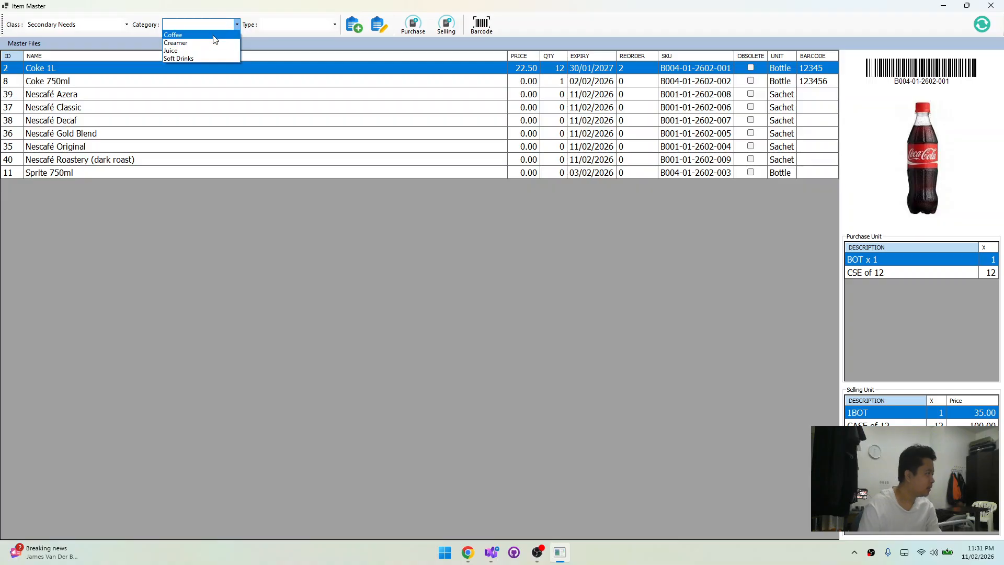
click(212, 35)
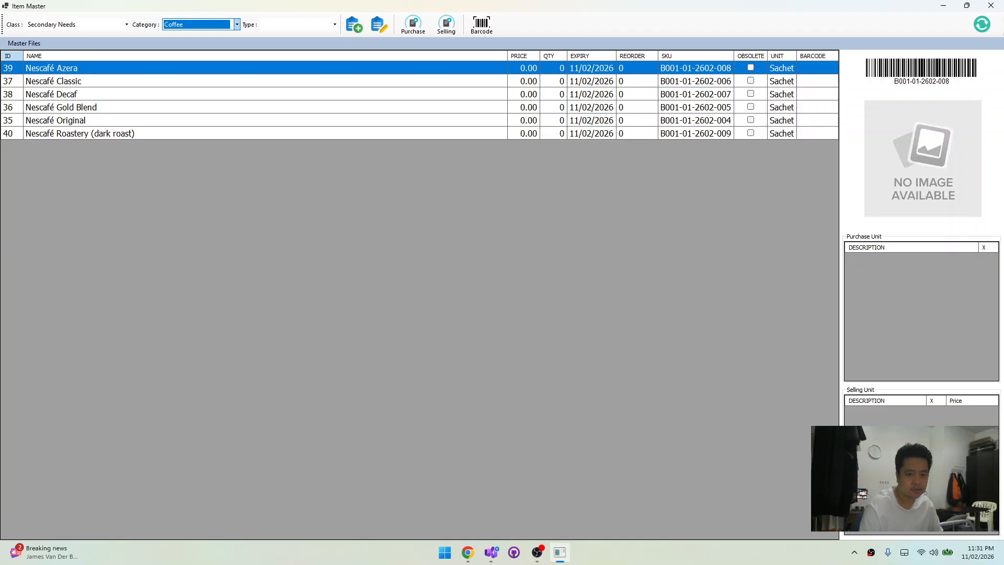
Start a selling unit for Nescafé Gold Blend with unit Sachet (SAC) and conversion 1
key(alt+Tab)
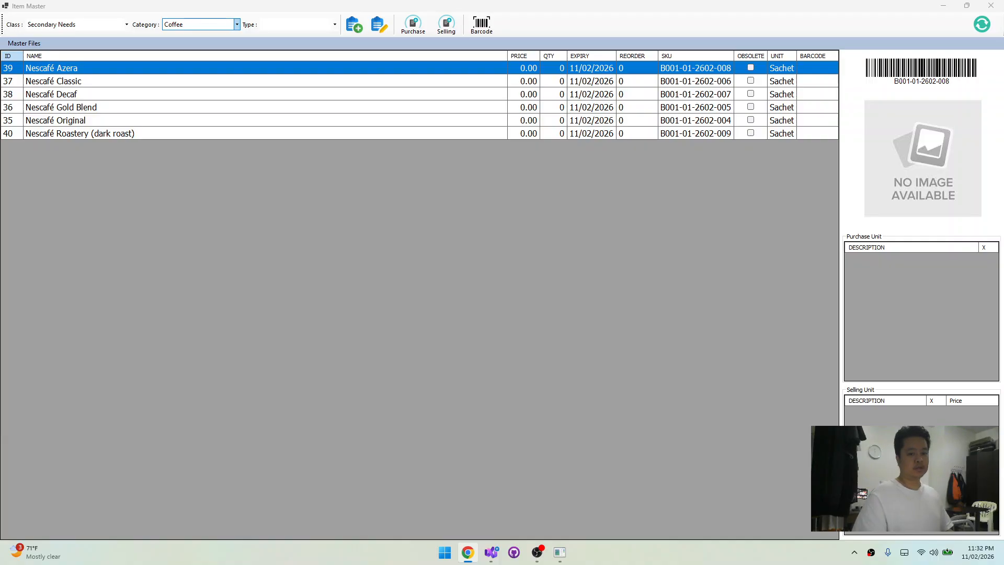
click(133, 107)
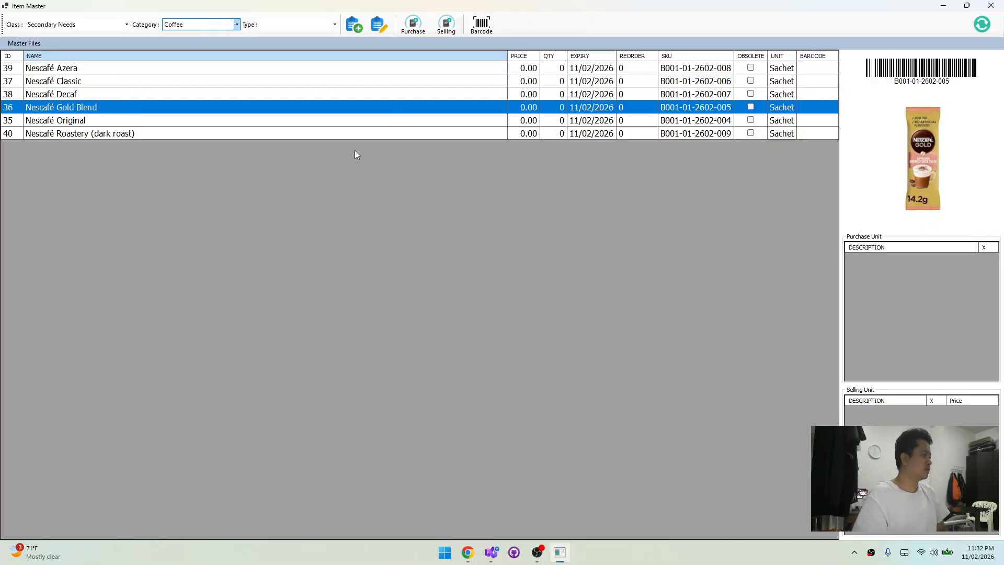
click(443, 33)
click(514, 246)
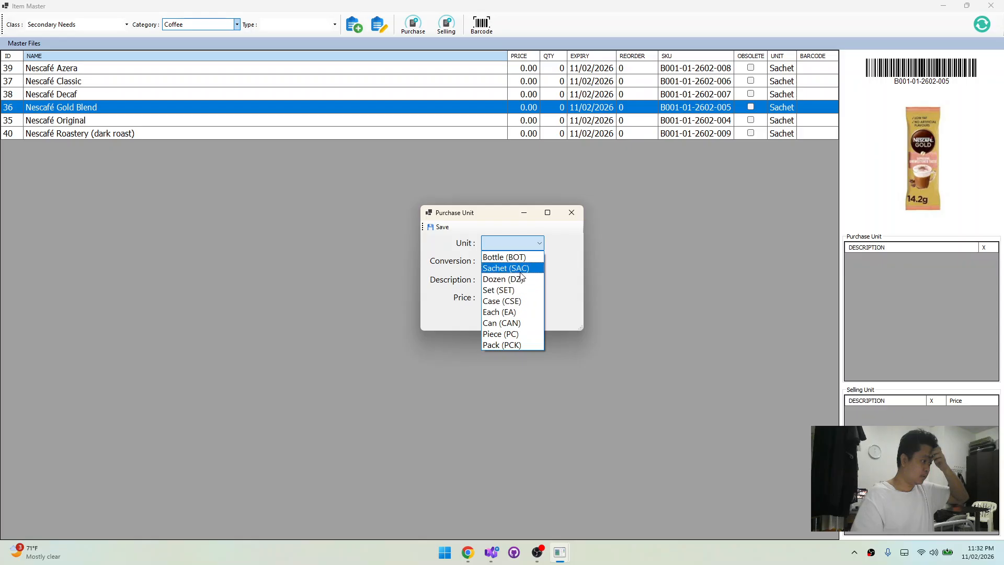
click(515, 267)
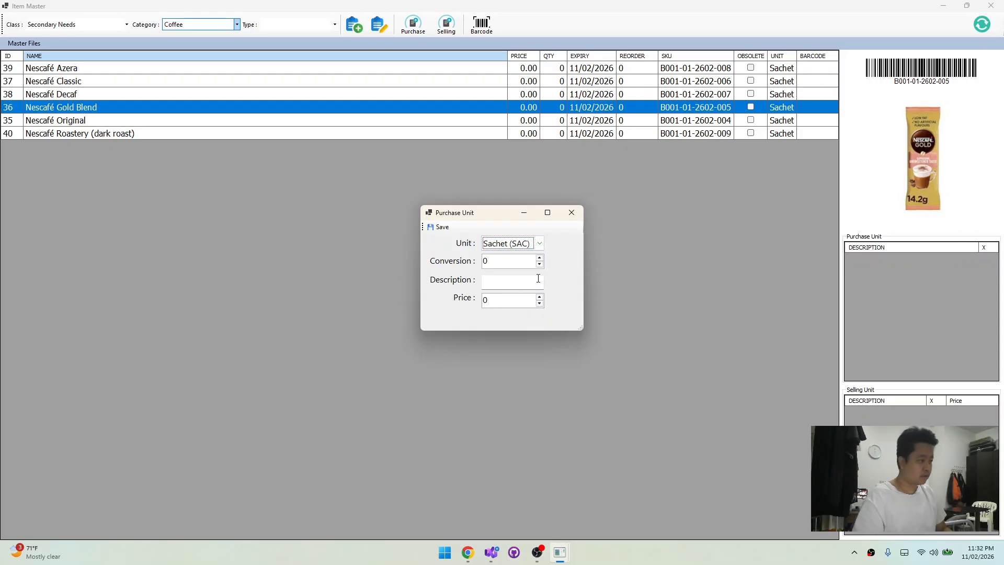
key(Tab)
text(1)
key(Tab)
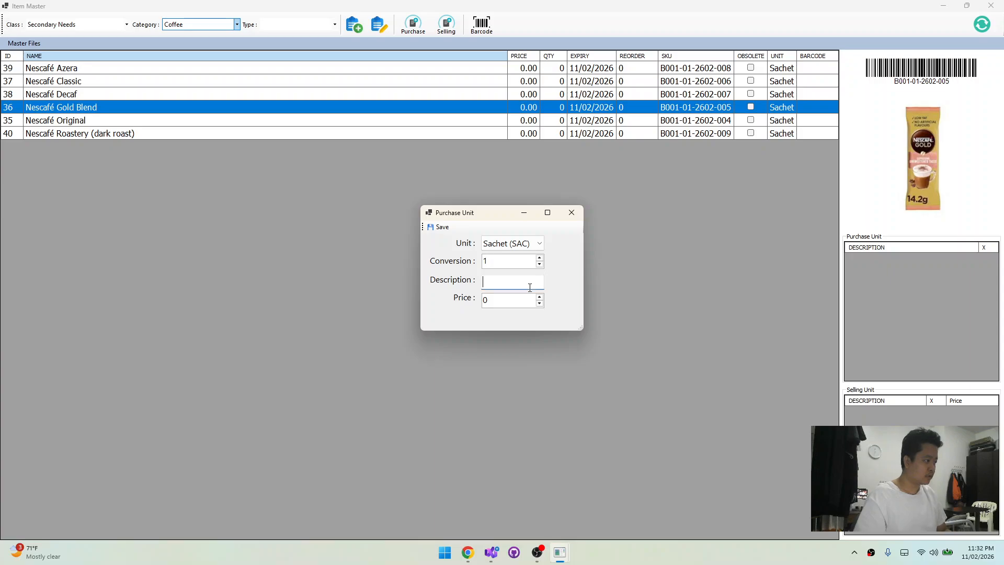
Complete and save the Gold Blend selling unit with the description 1 Sachet and price 6.5
text(1 sa)
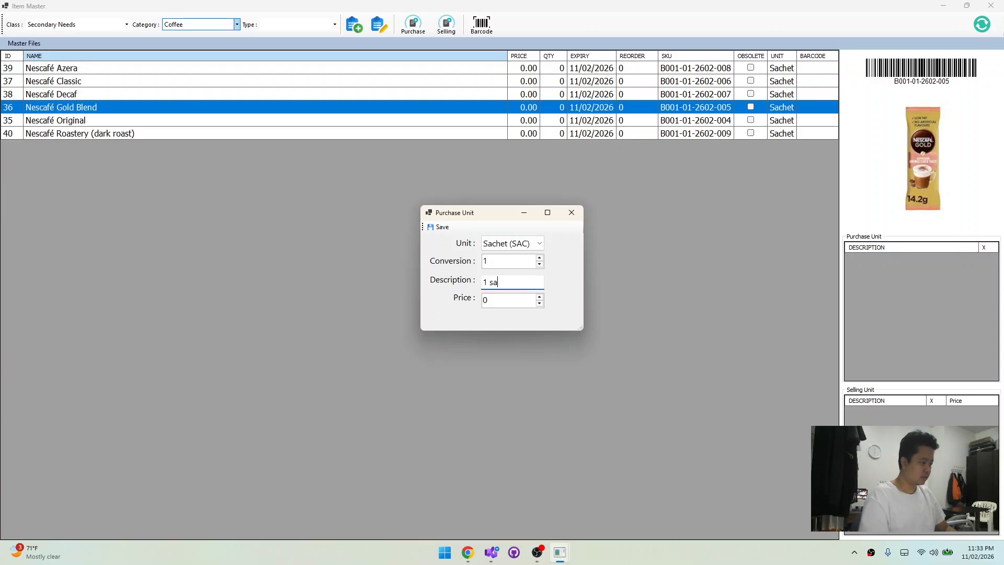
key(BackSpace)
text(Sa)
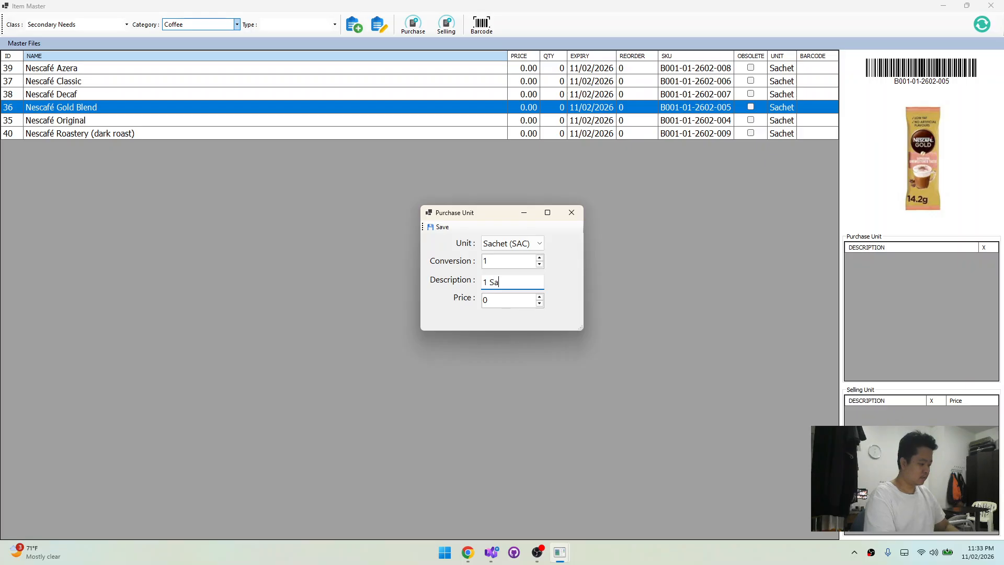
text(chet)
key(Tab)
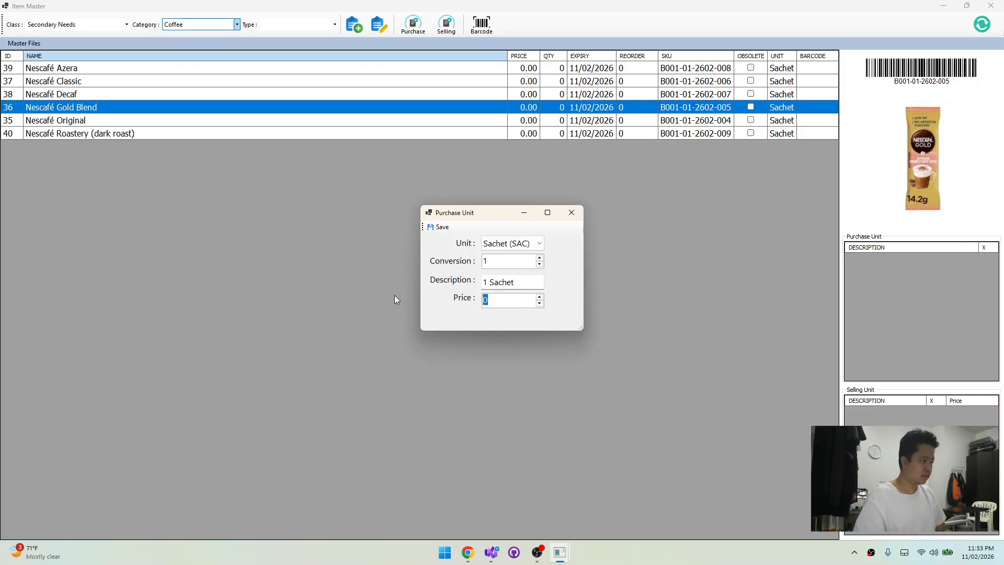
text(65)
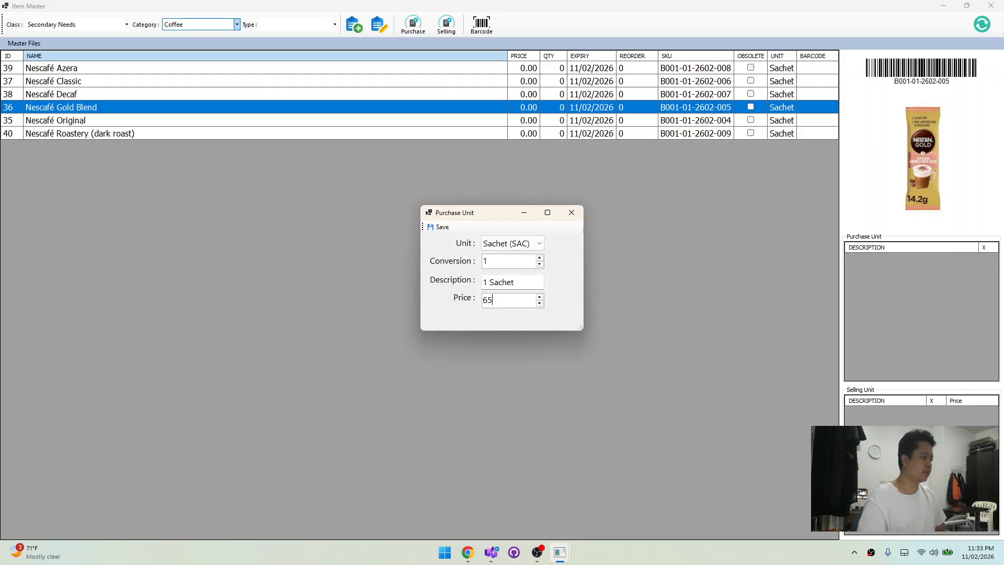
key(BackSpace)
text(.5)
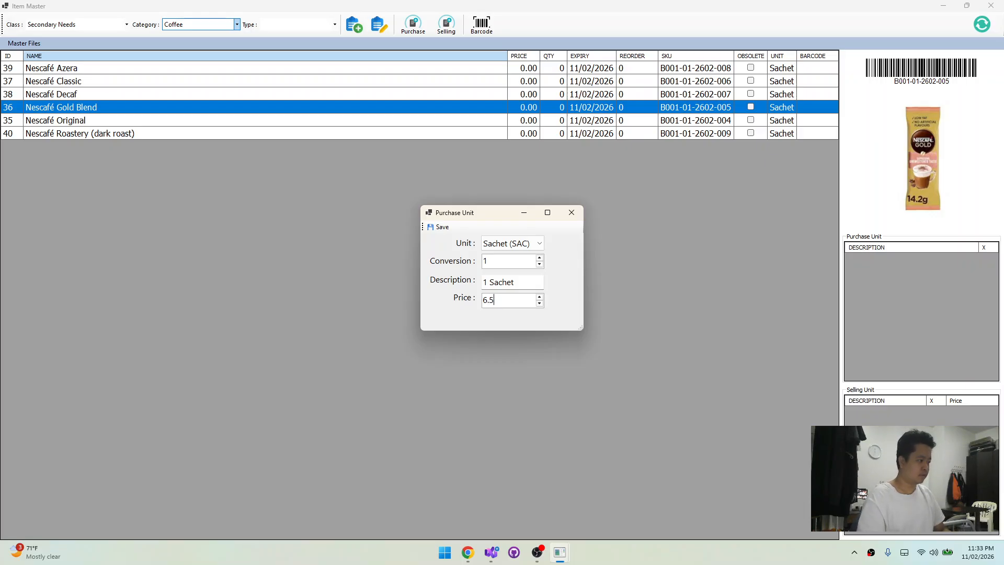
click(439, 226)
click(418, 120)
click(418, 110)
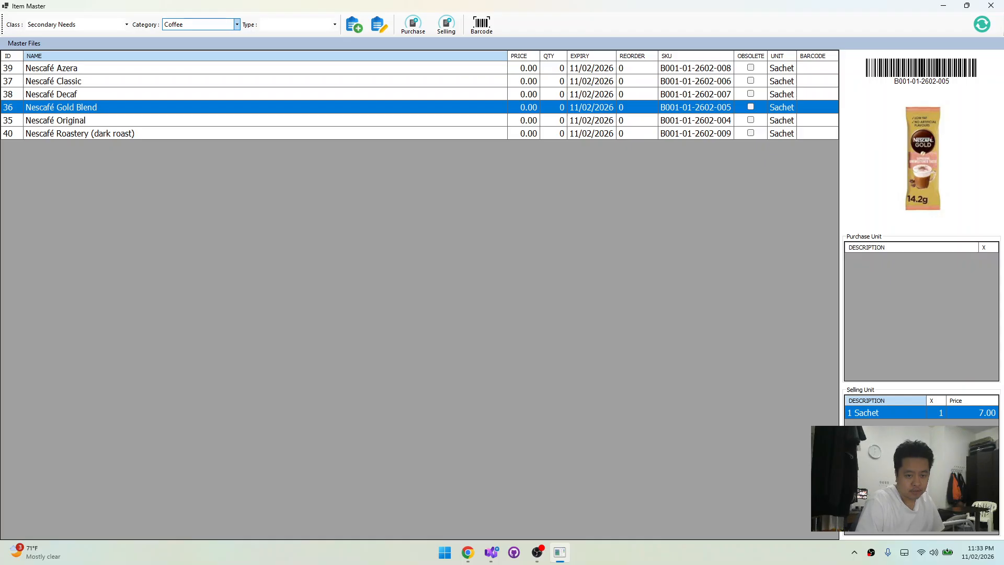
key(alt+Tab)
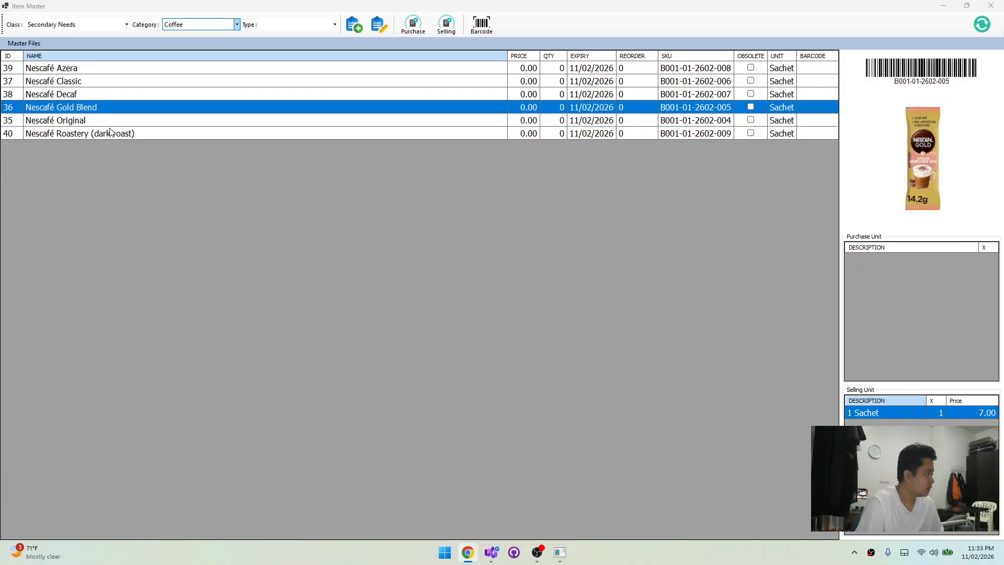
click(126, 124)
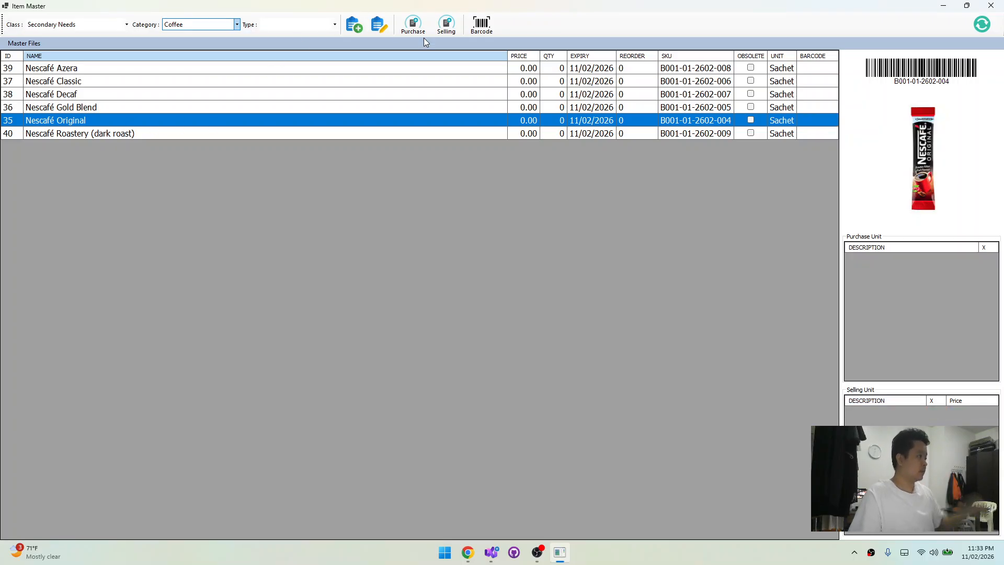
click(379, 24)
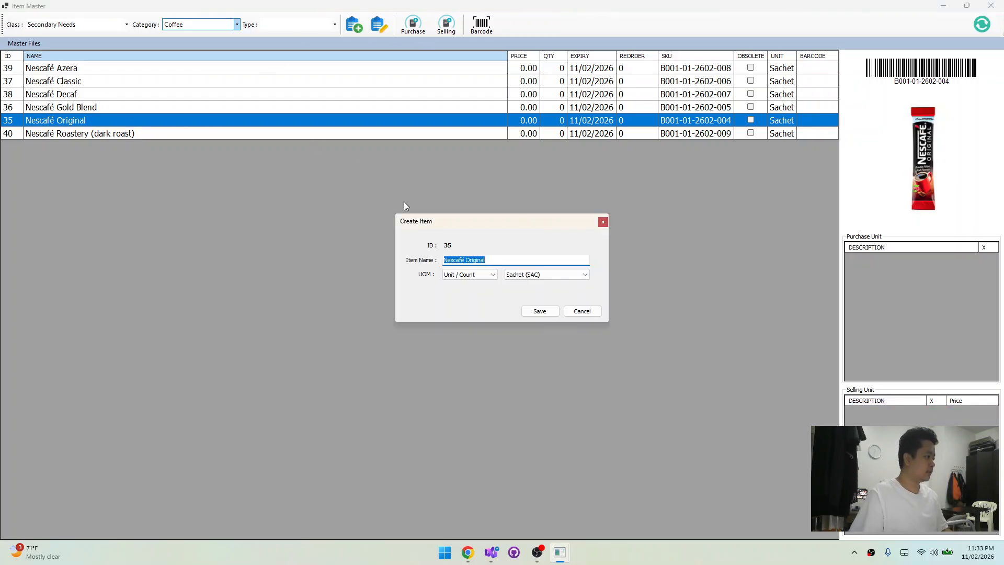
click(603, 222)
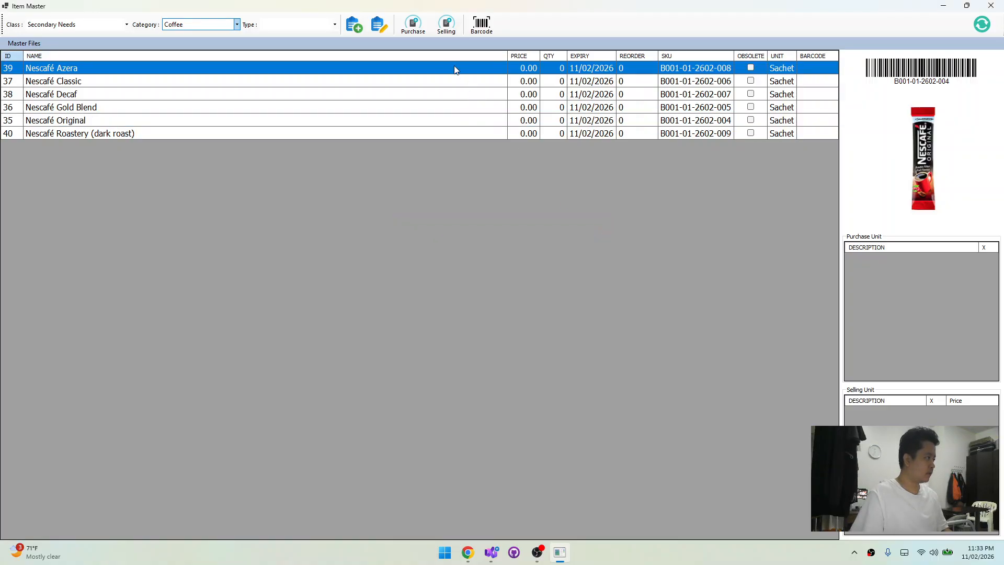
Set the item type to Nescafe and start a new item in the Coffee category
click(355, 31)
click(510, 308)
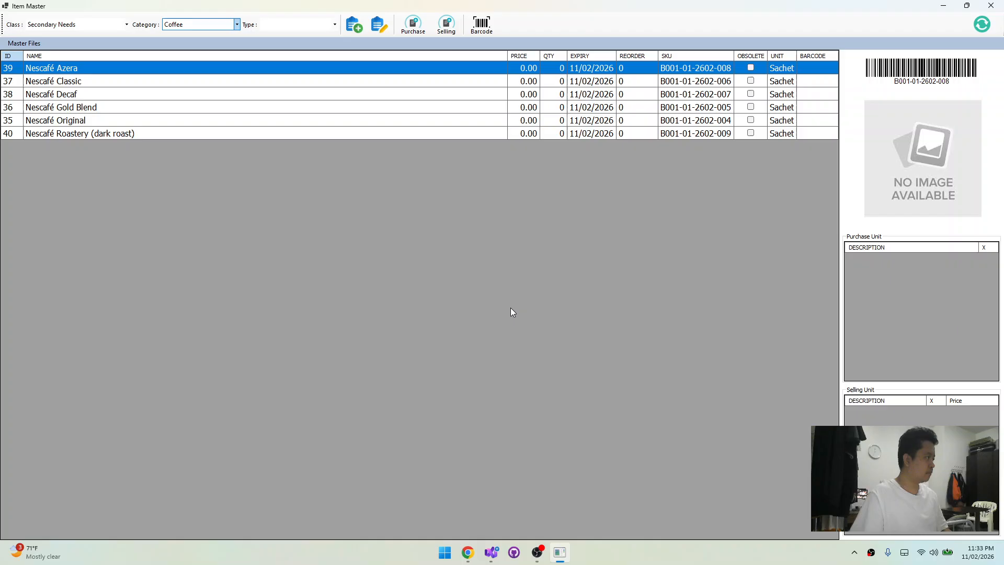
click(302, 25)
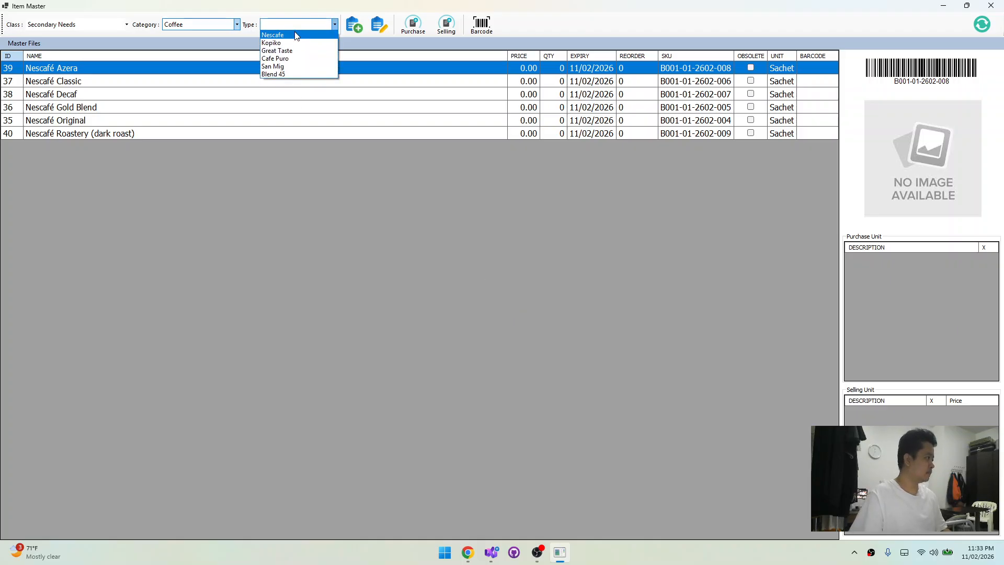
click(296, 36)
click(355, 25)
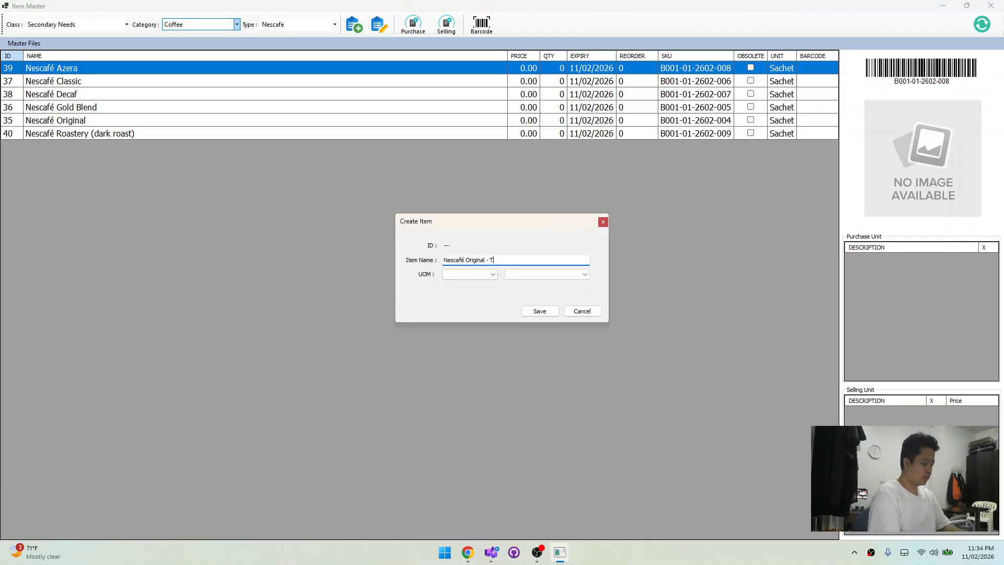
Name the new item Nescafé Original - Twin Pack, set its UOM to Unit / Count and Sachet (SAC), and save it
text(Pack)
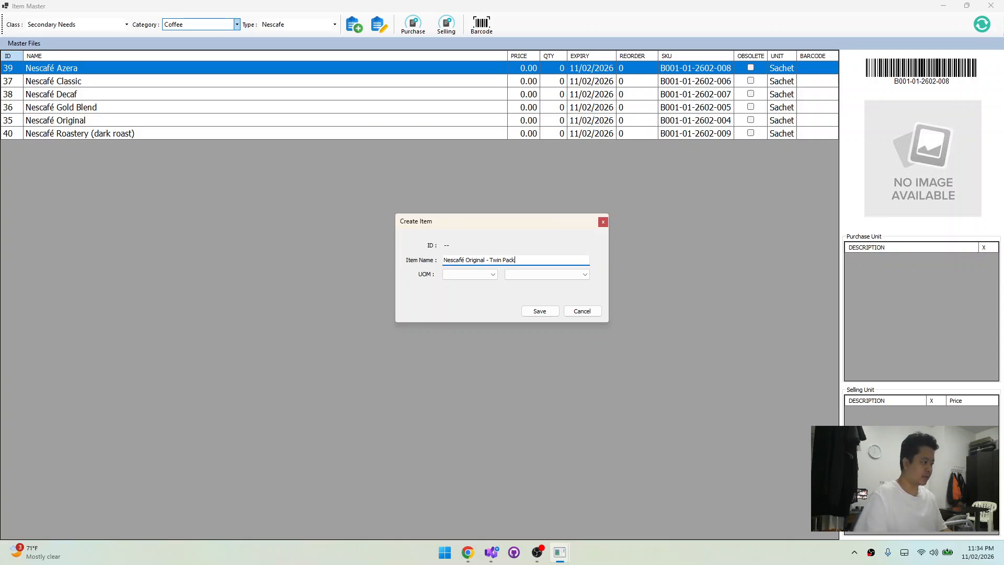
click(478, 274)
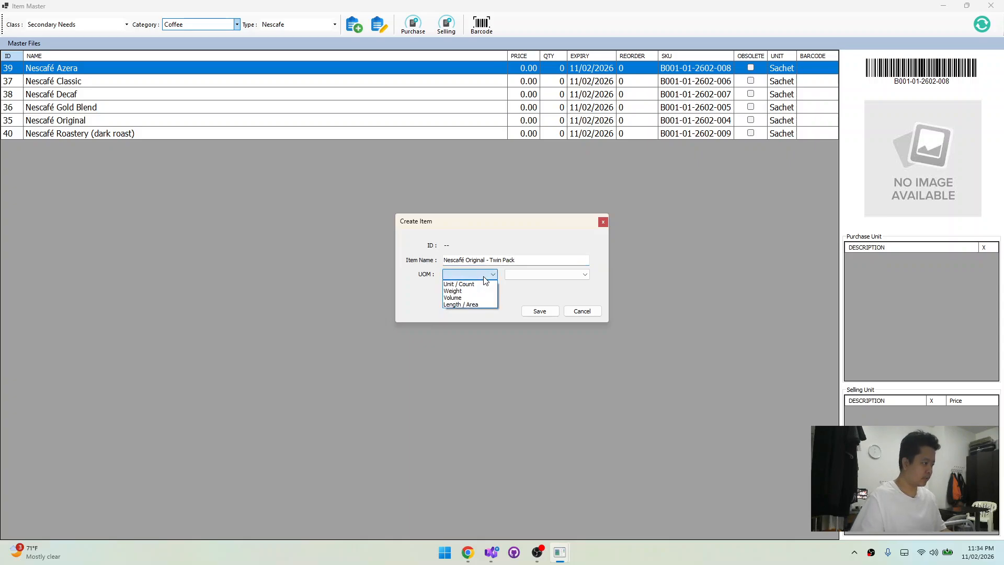
click(479, 284)
click(539, 275)
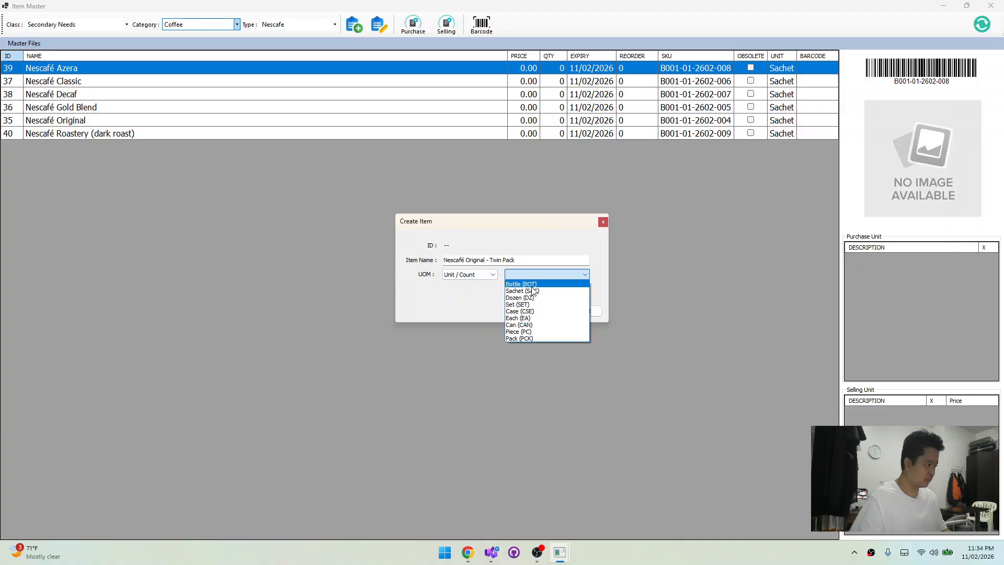
click(533, 295)
click(537, 312)
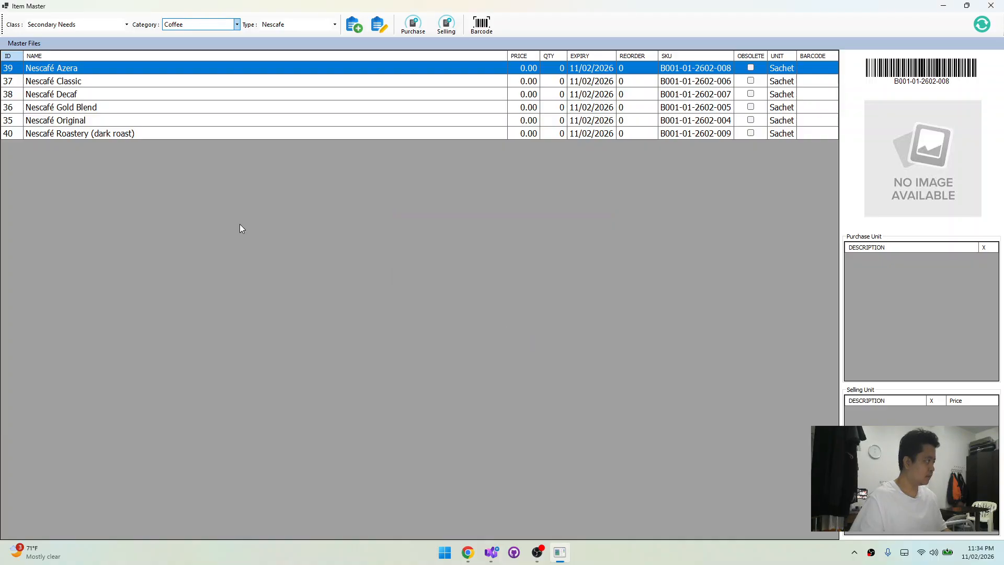
Start a selling unit for Nescafé Original - Twin Pack with unit Pack (PCK) and conversion 5
click(125, 119)
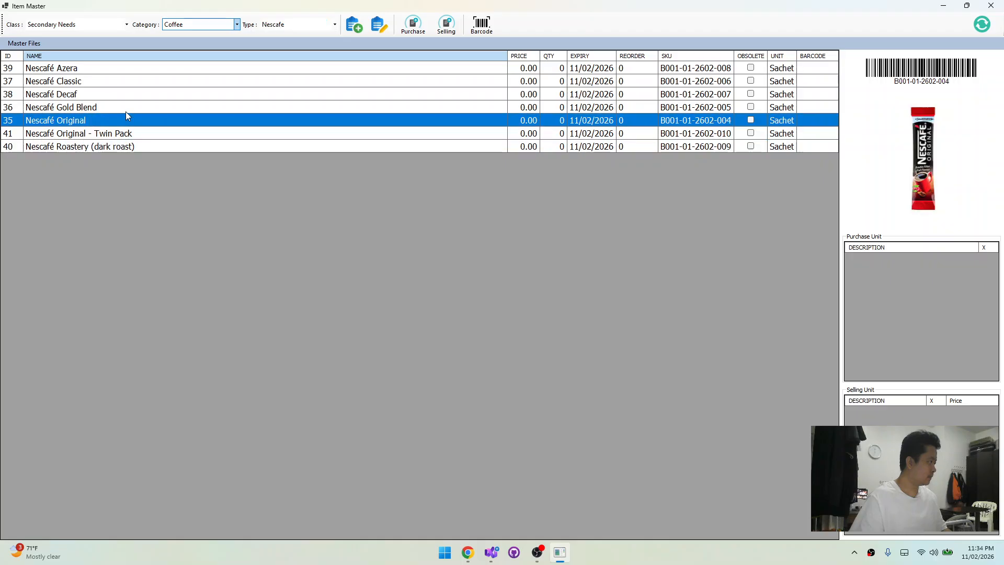
click(128, 109)
click(130, 95)
click(129, 146)
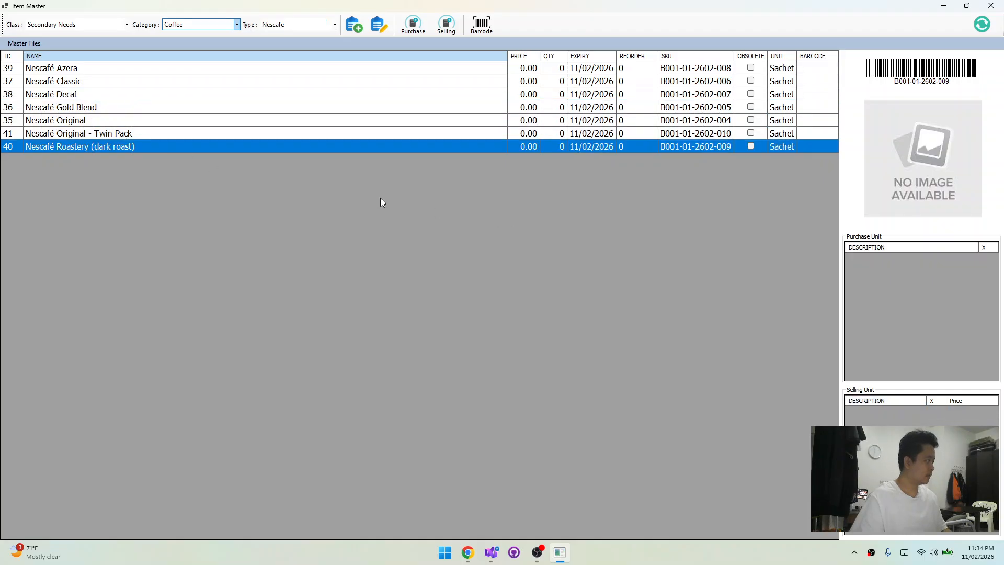
click(184, 133)
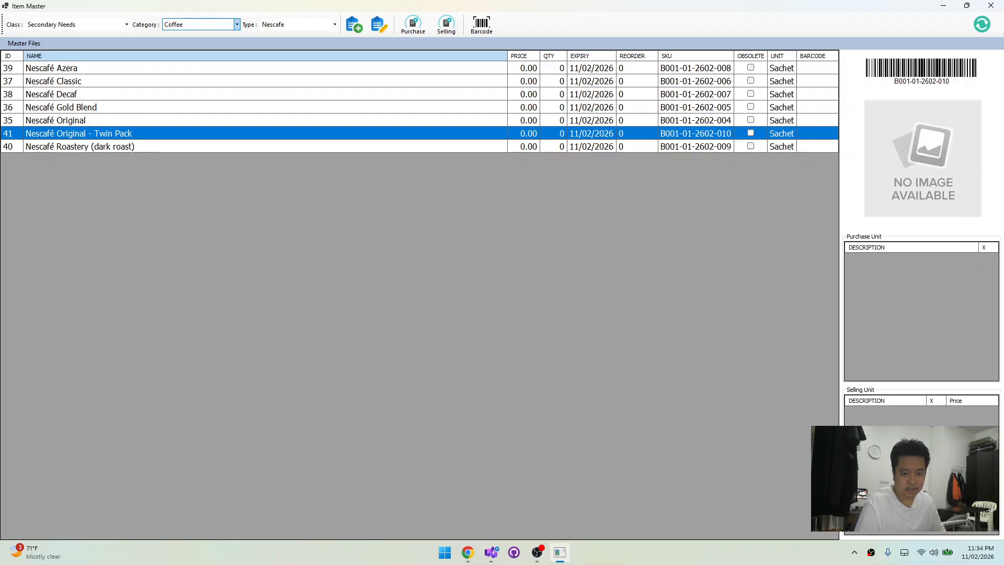
click(446, 24)
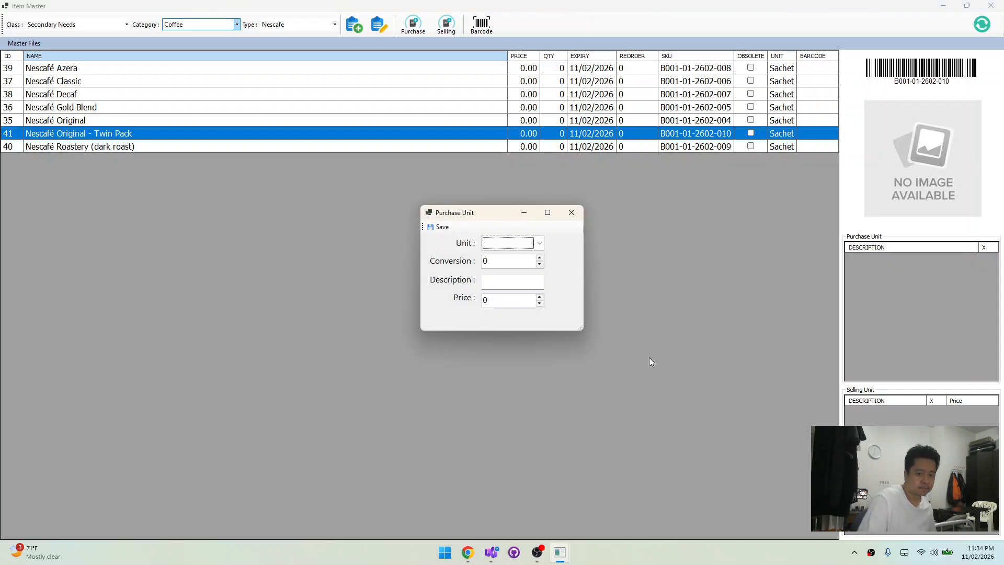
click(498, 248)
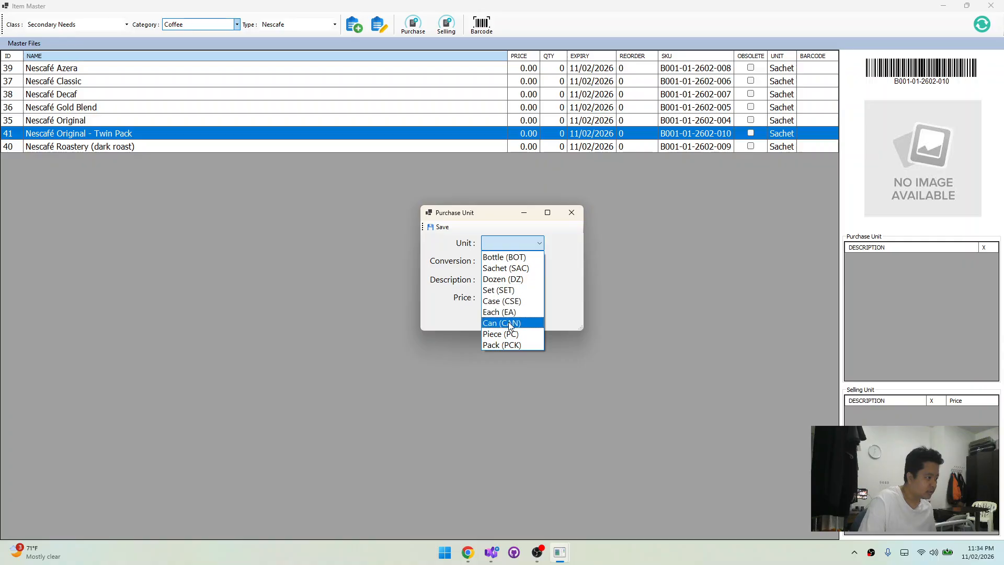
click(507, 344)
double_click(500, 262)
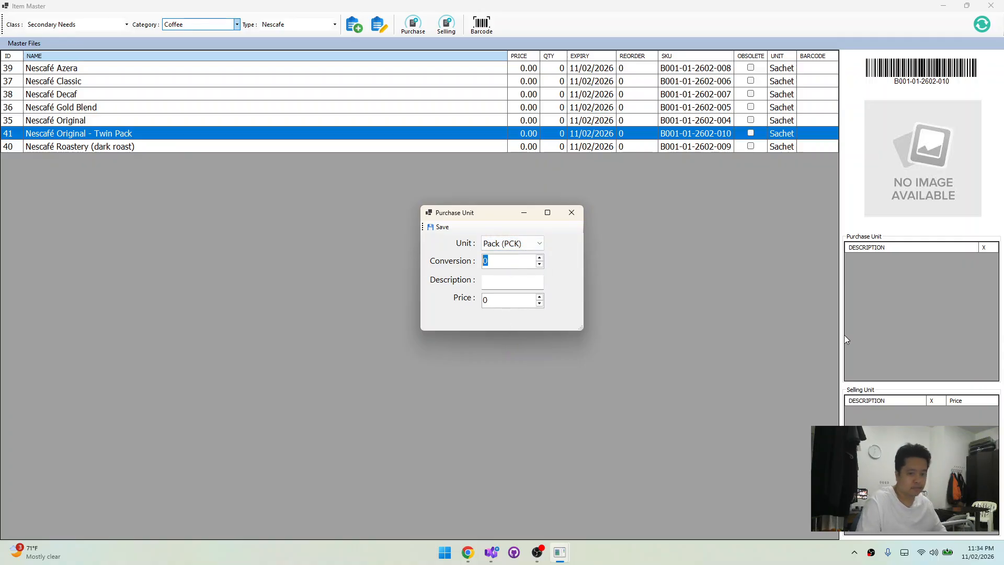
text(5)
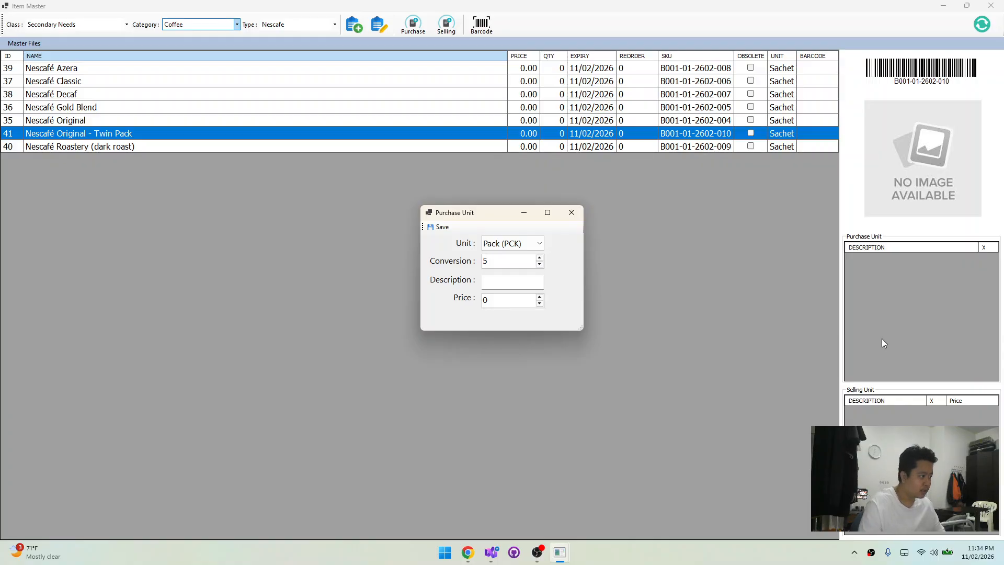
Describe the Twin Pack selling unit as Pack of 5, price it at 78, save it and refresh the item's unit list
click(522, 280)
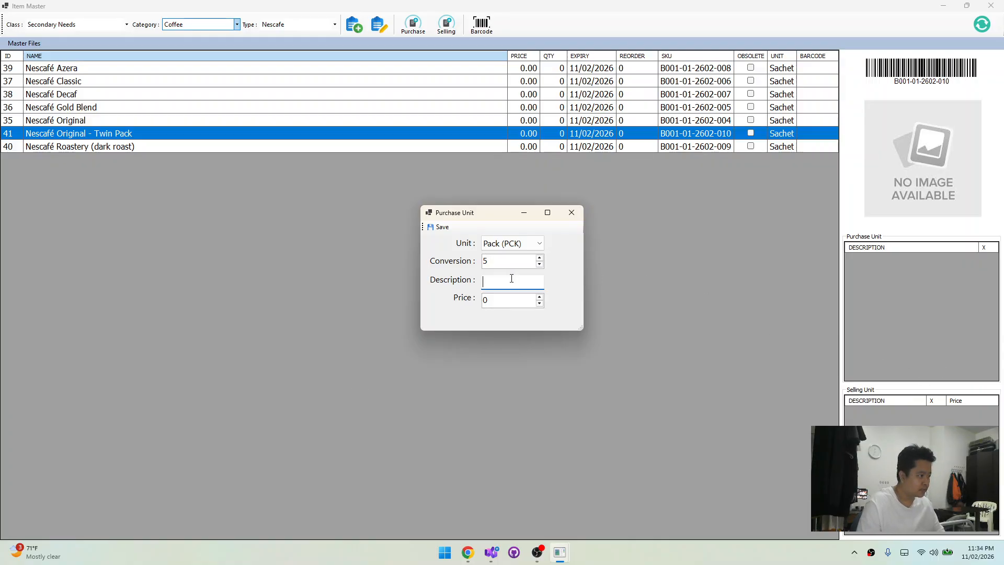
text(Pack of 5)
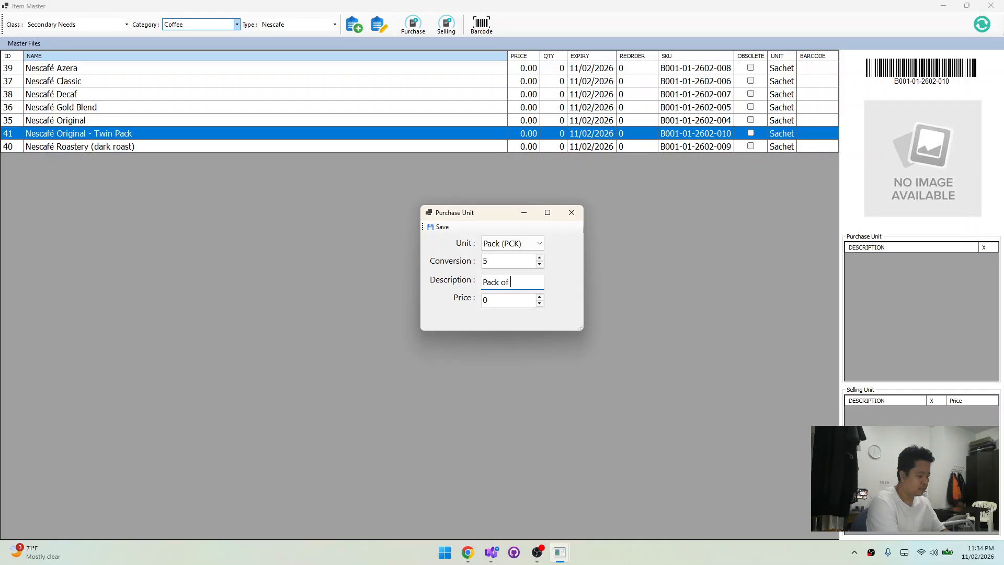
double_click(518, 302)
text(78)
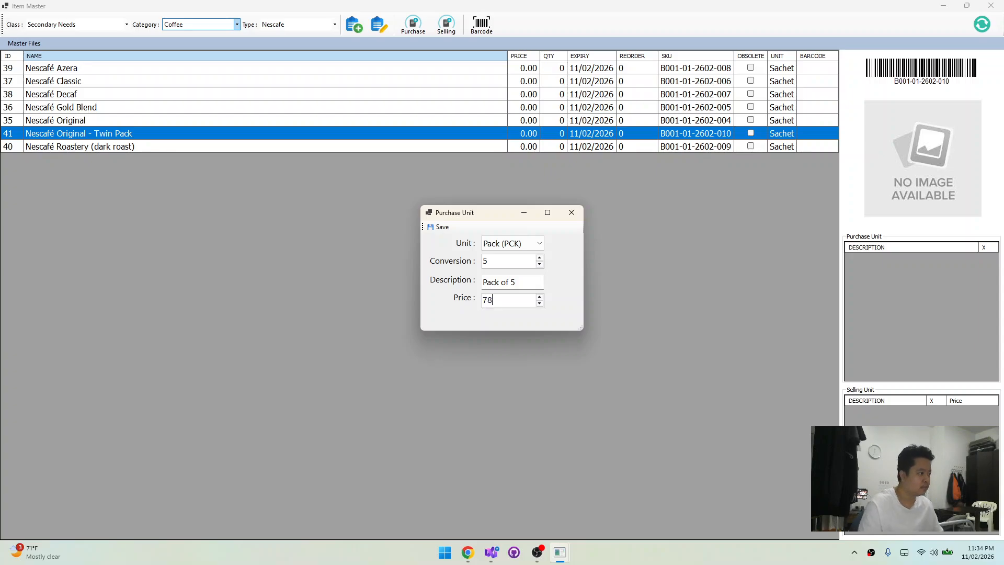
click(440, 226)
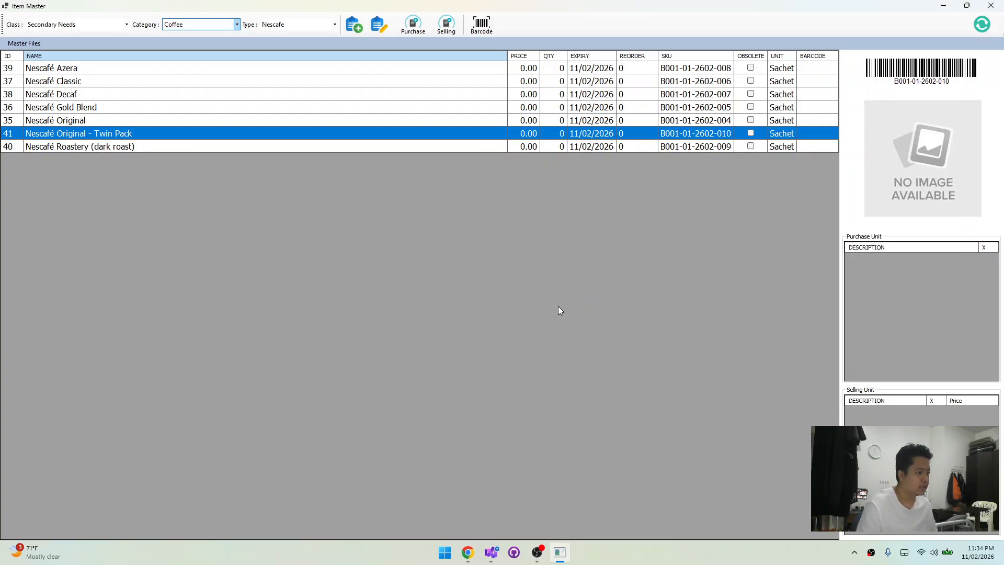
click(326, 124)
click(325, 132)
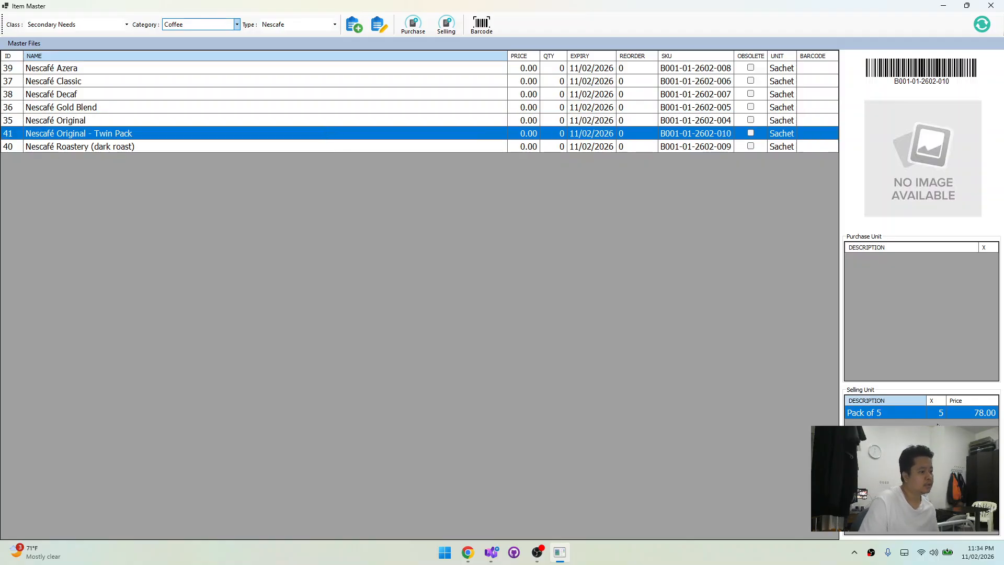
Start a second selling unit for the Twin Pack with unit Pack (PCK) and conversion 10
click(446, 25)
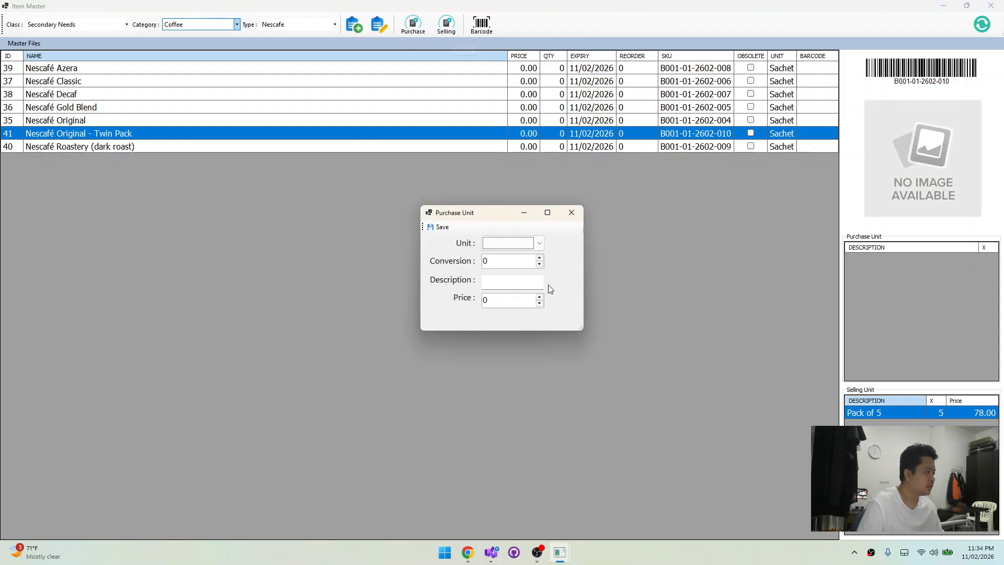
click(498, 244)
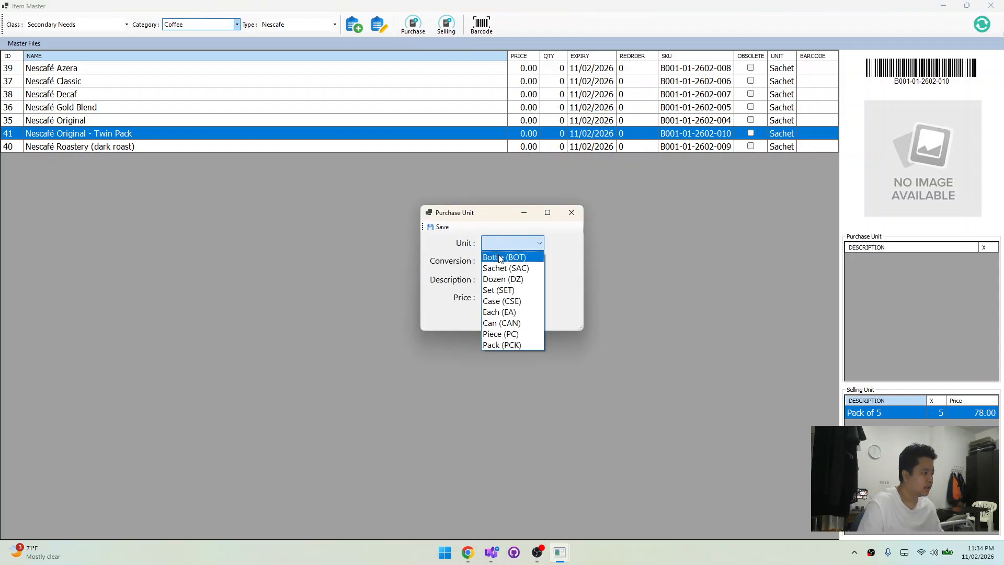
click(521, 343)
key(Tab)
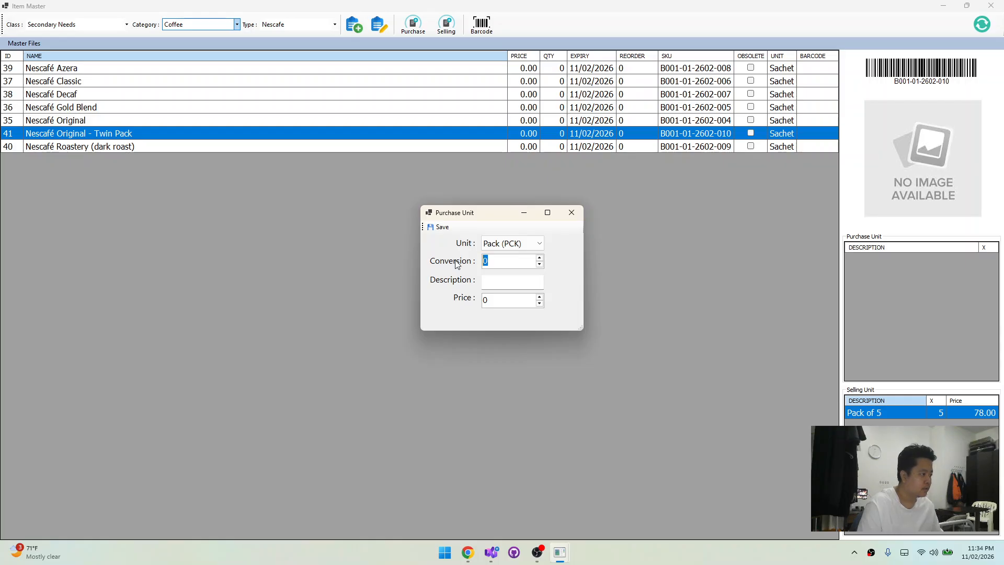
text(10)
Describe the second selling unit as Pack of 10, enter the price 112, save it and select its entry
click(498, 280)
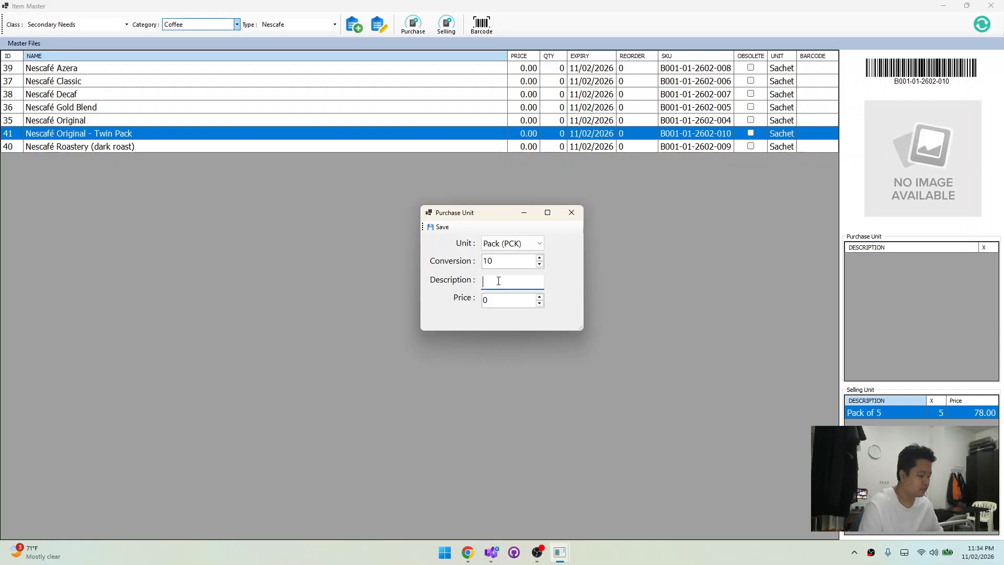
text(of 1)
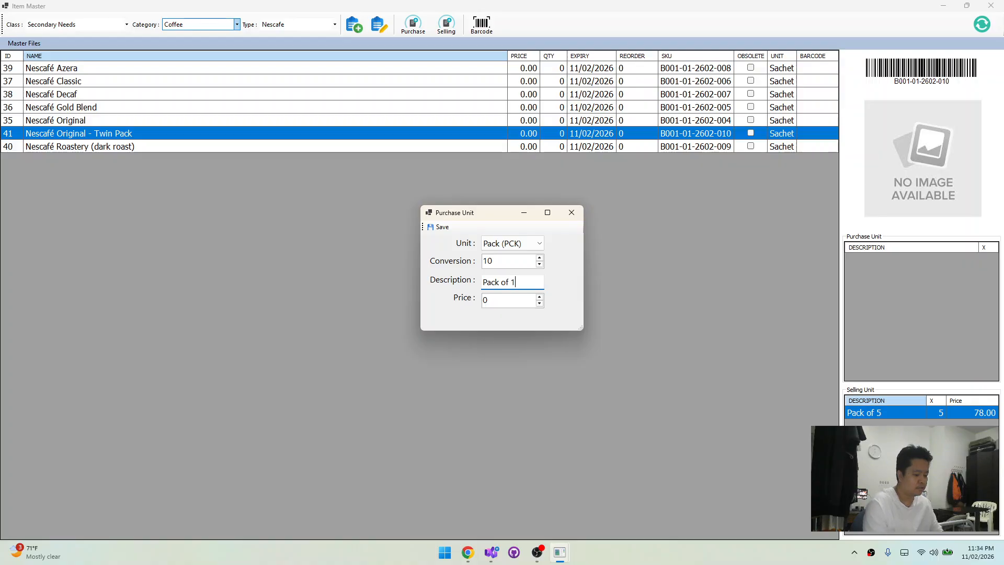
text(0)
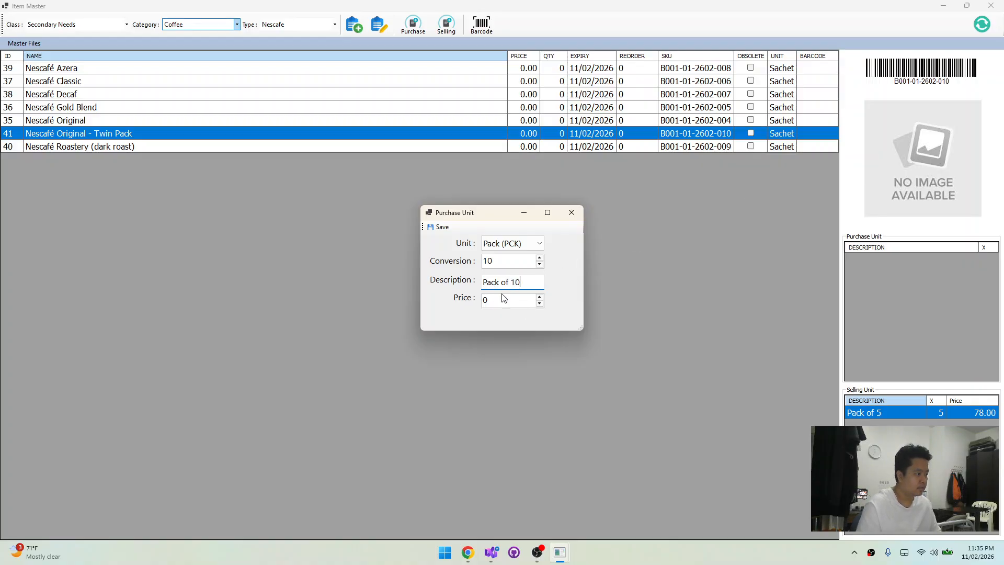
key(Tab)
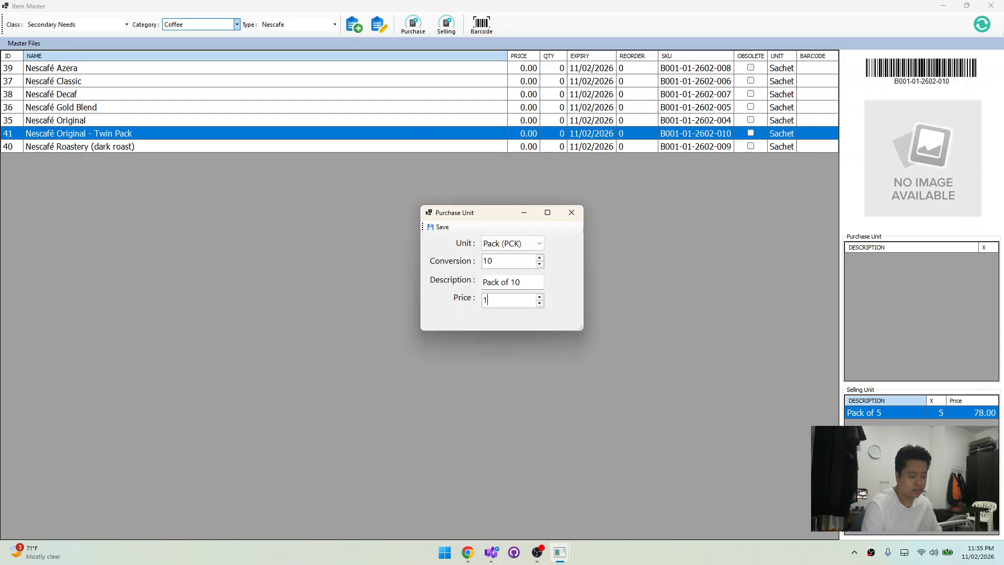
text(112)
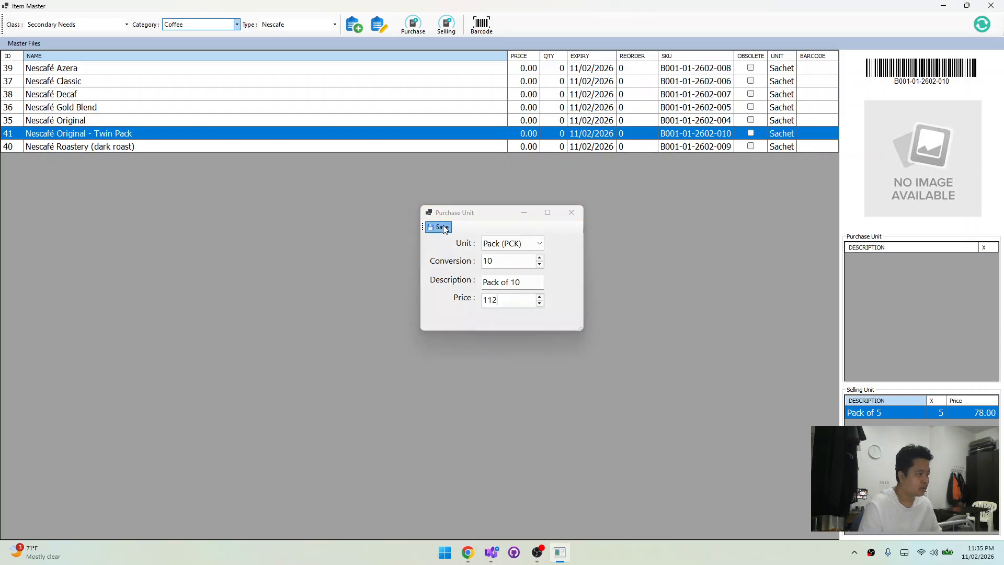
click(443, 227)
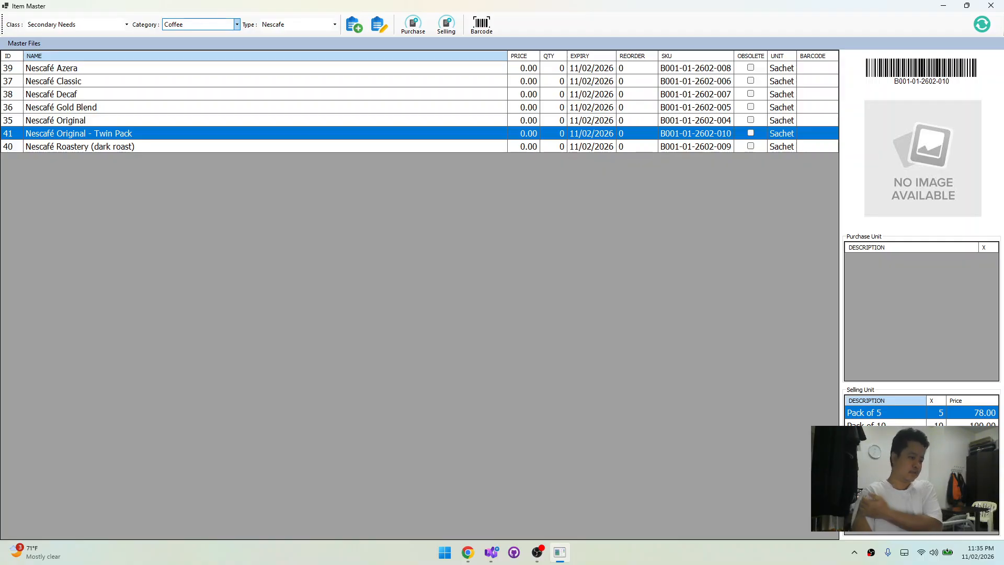
click(884, 429)
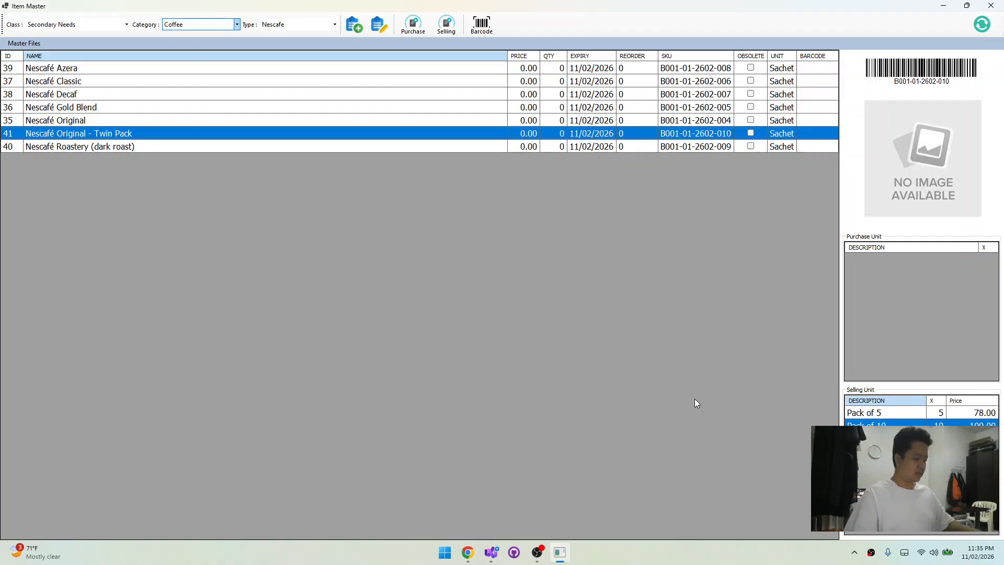
key(super+e)
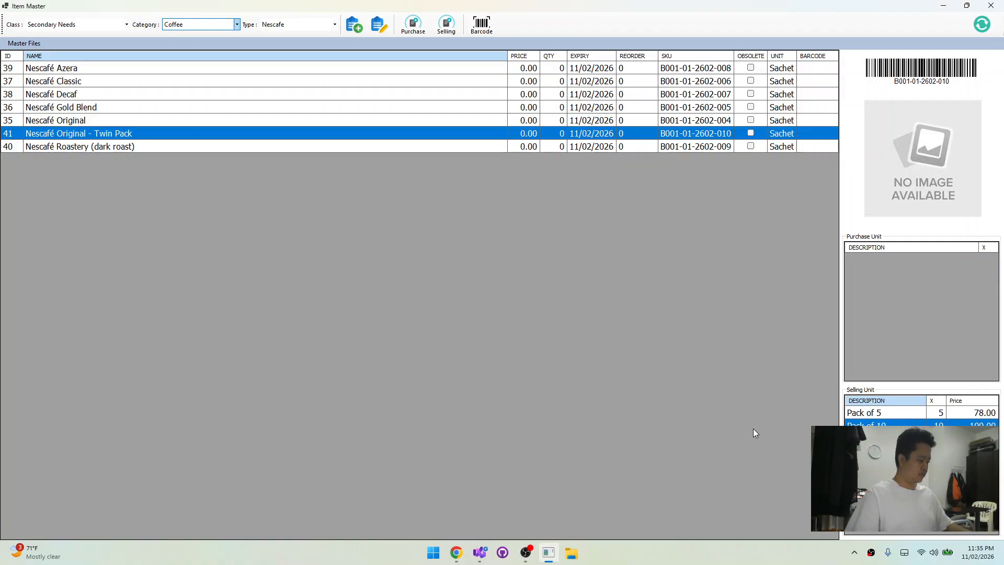
key(super+r)
text(c)
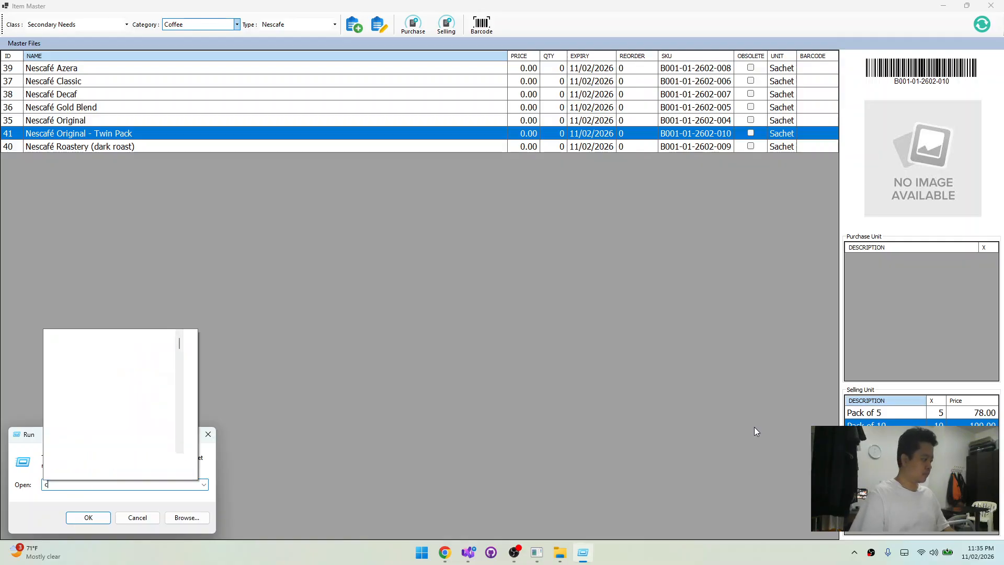
text(md)
key(Return)
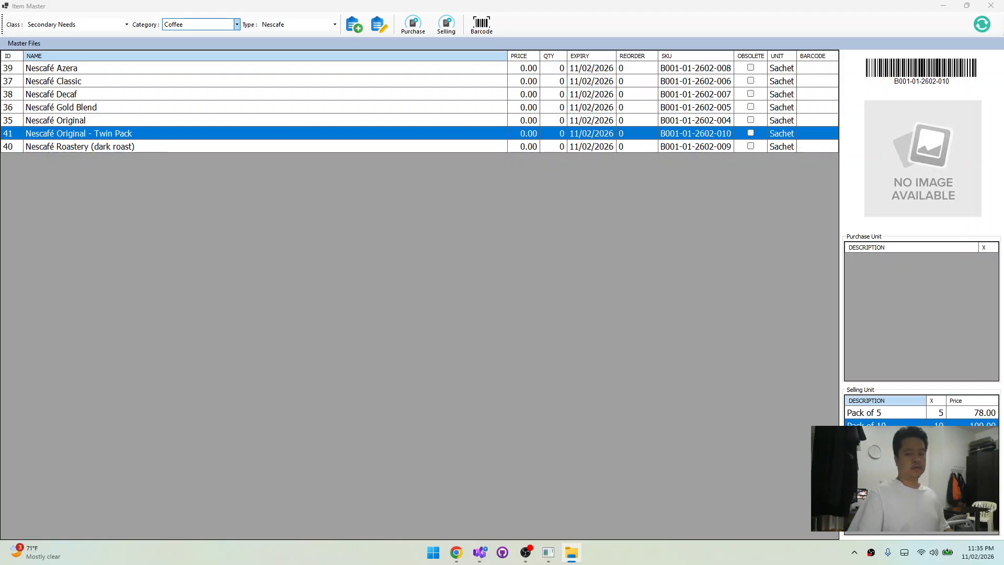
Open the Calculator and move its window clear of the Item Master
key(XF86Calculator)
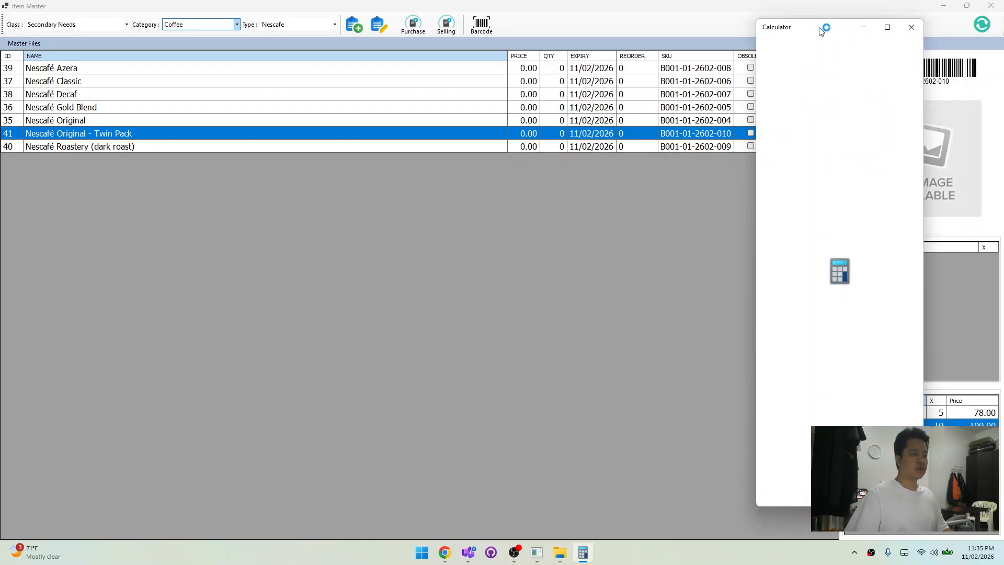
drag(819, 30, 1003, 78)
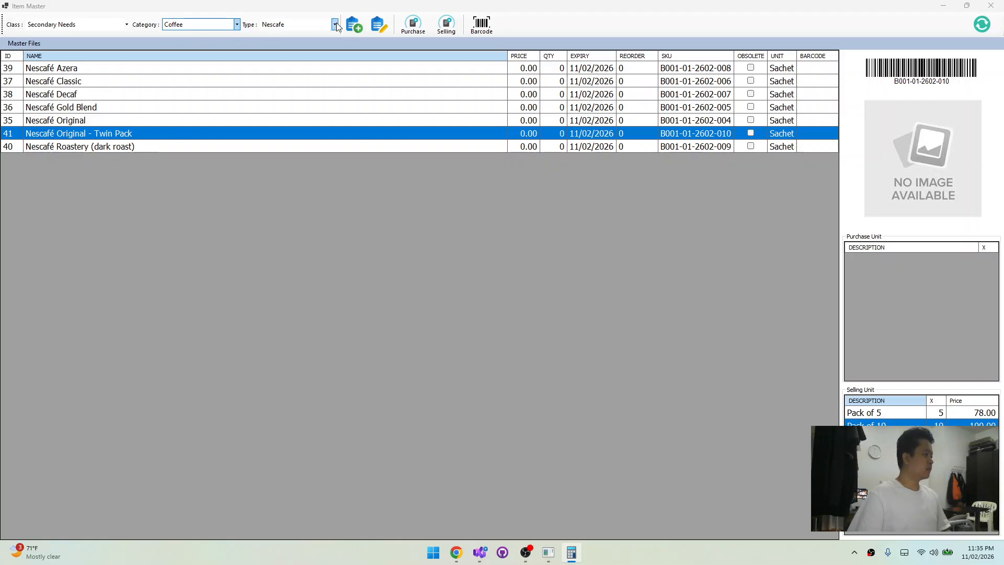
Start a third selling unit for the Nescafé Original - Twin Pack with unit Sachet (SAC) and conversion 1
click(443, 31)
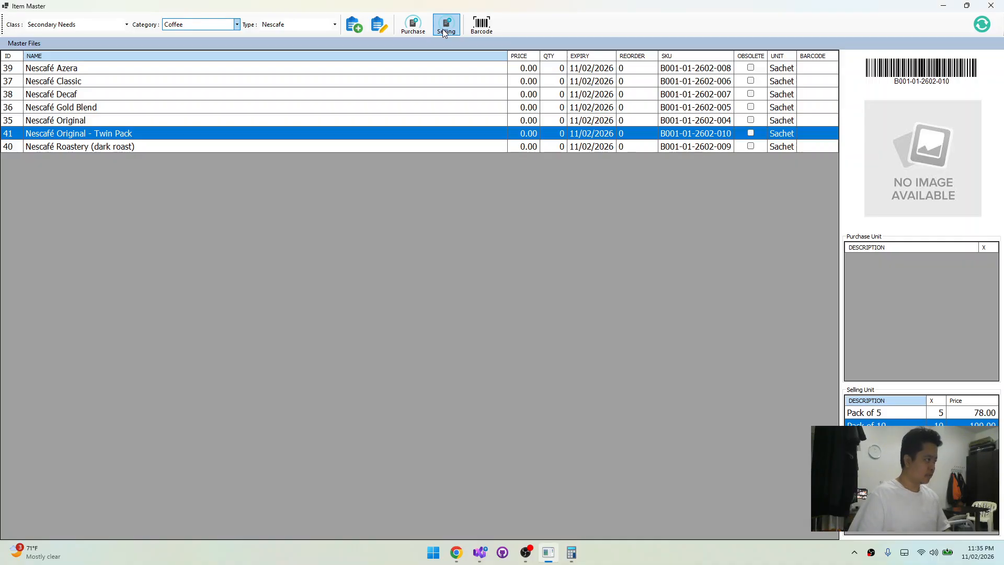
click(443, 29)
click(496, 243)
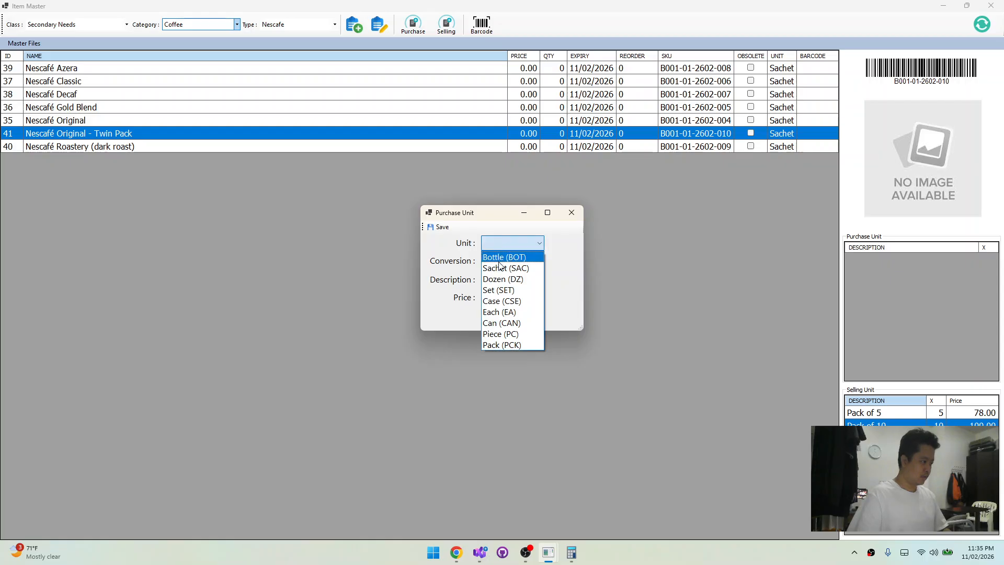
click(502, 270)
drag(505, 265, 447, 266)
text(1)
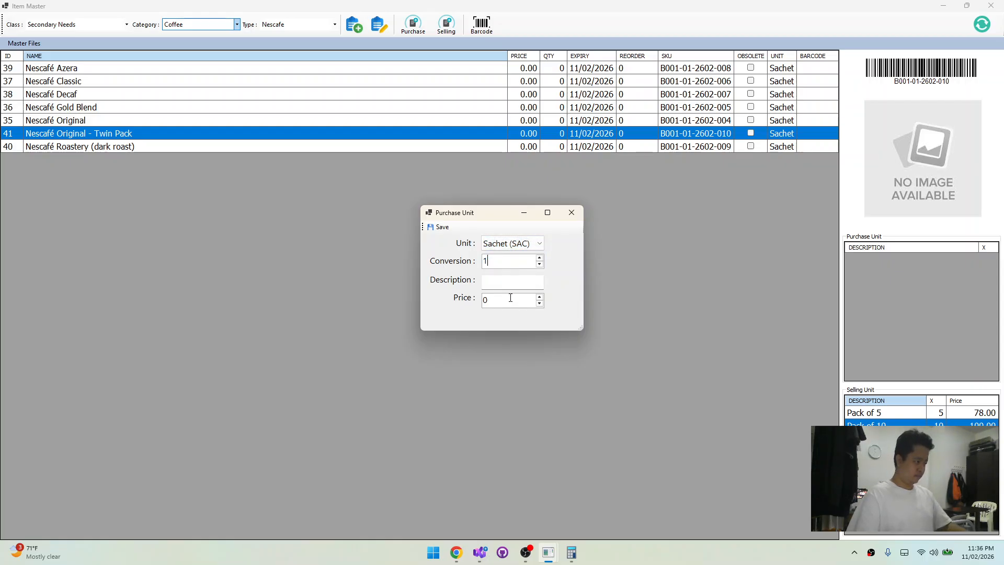
Describe the sachet selling unit as 1 Sachet, set its price to 18, save it and reselect the Twin Pack item
key(Tab)
text(1 )
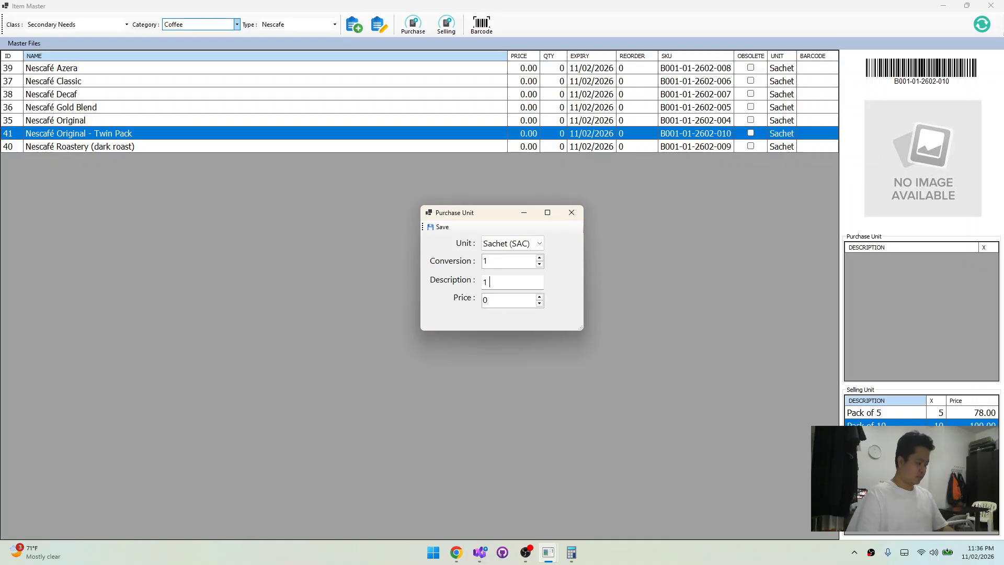
text(Sachet)
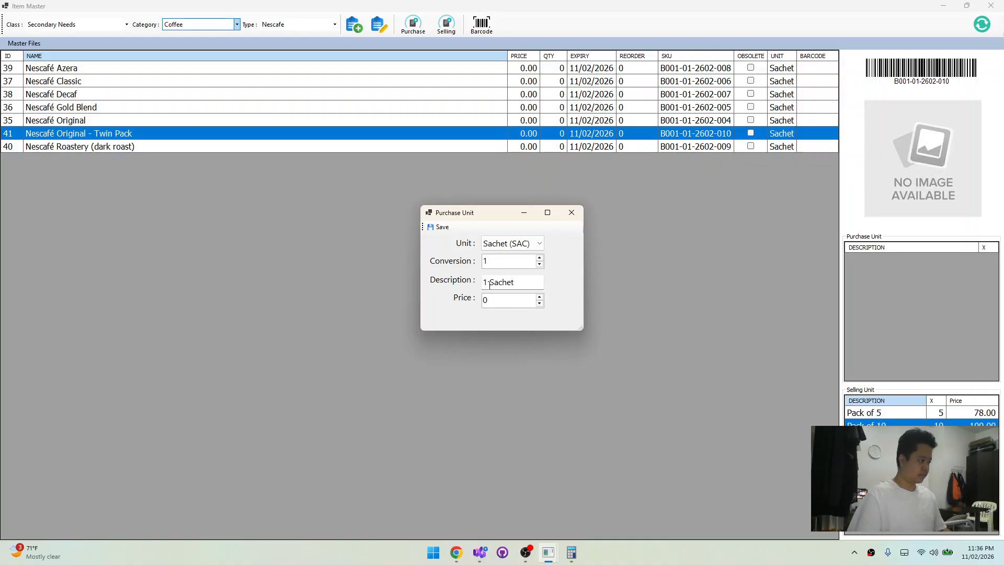
key(Tab)
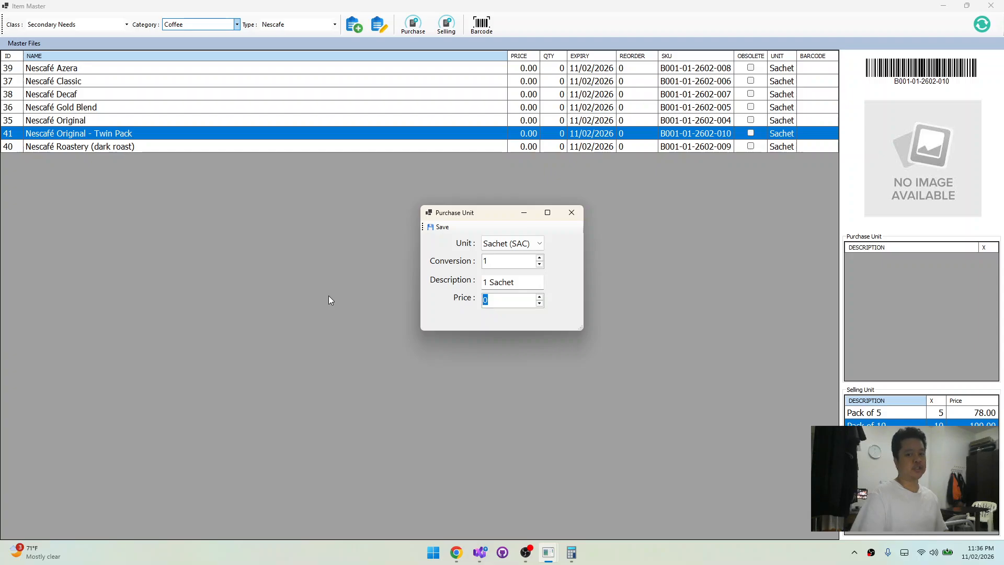
text(18)
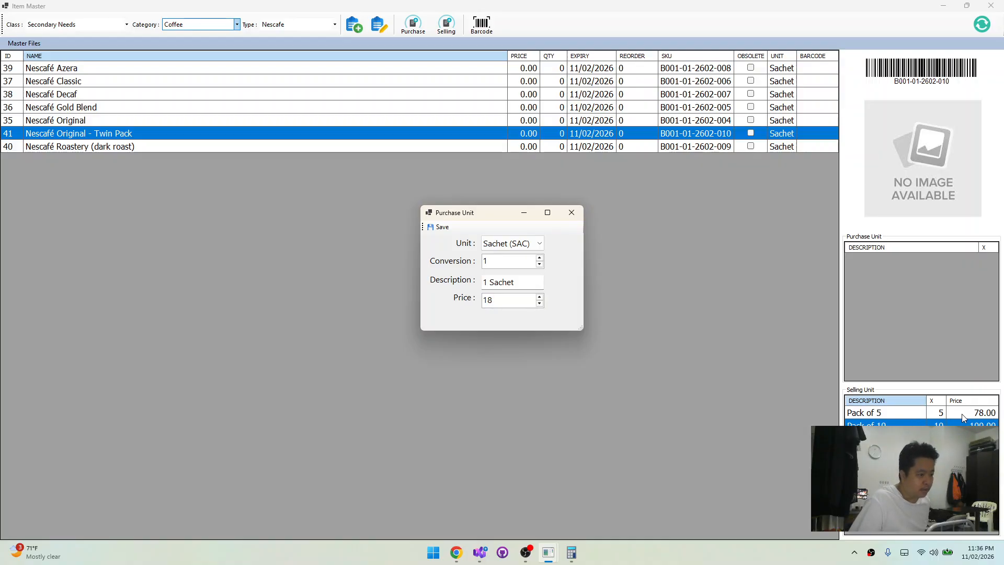
click(439, 227)
click(330, 120)
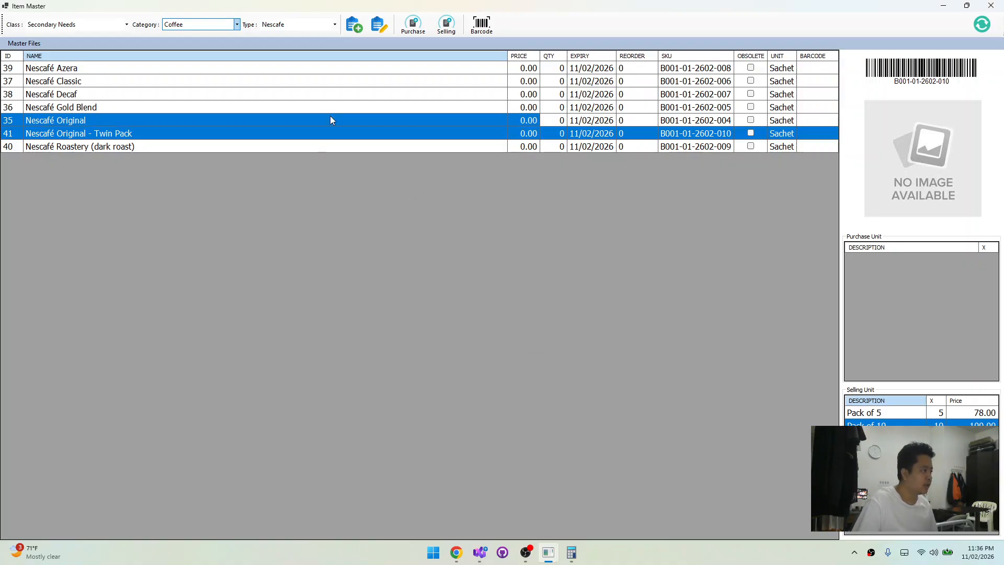
click(332, 133)
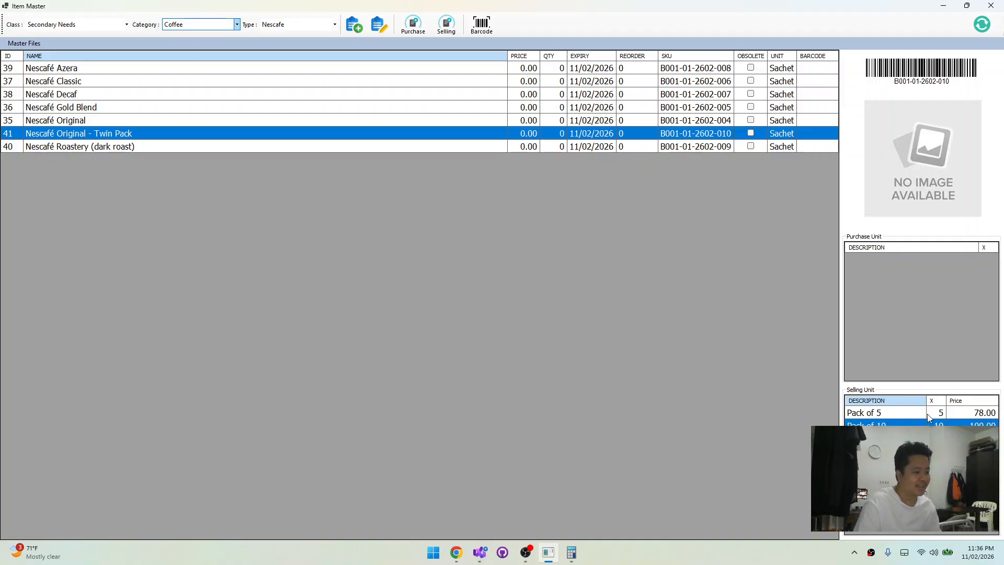
Review the entries in the Twin Pack's selling unit list
click(889, 428)
click(889, 438)
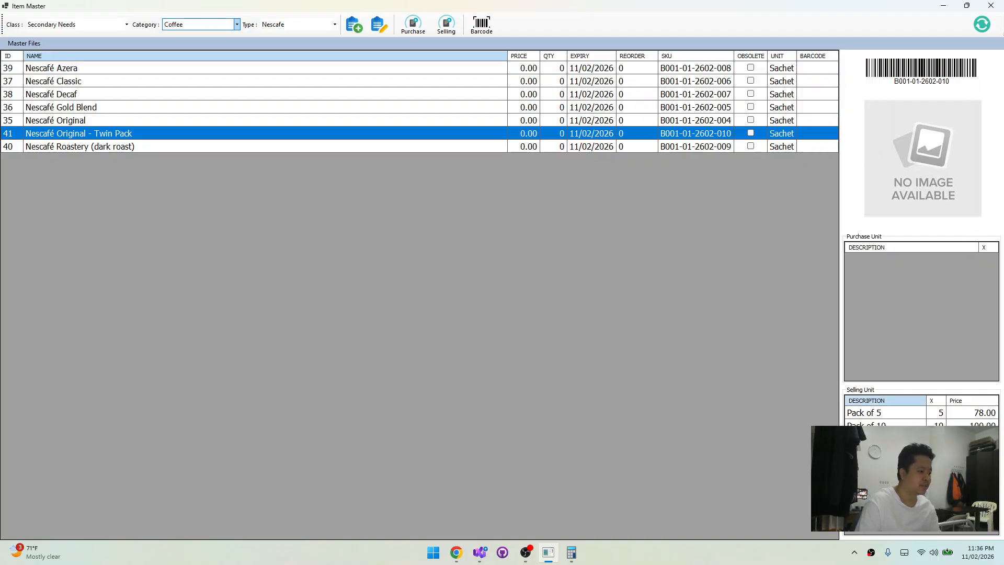
click(889, 428)
click(898, 417)
click(898, 439)
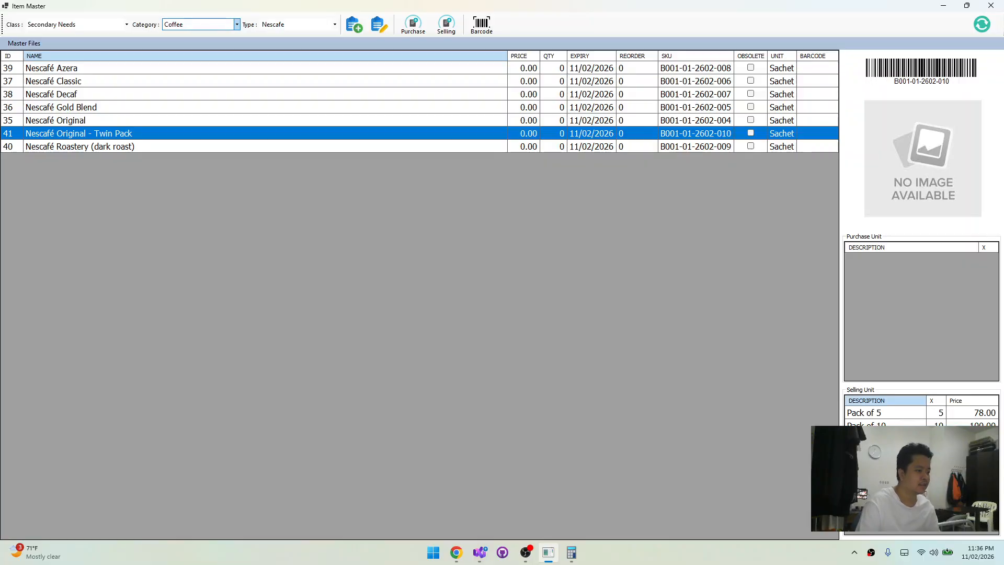
click(898, 428)
click(898, 438)
click(899, 428)
click(899, 438)
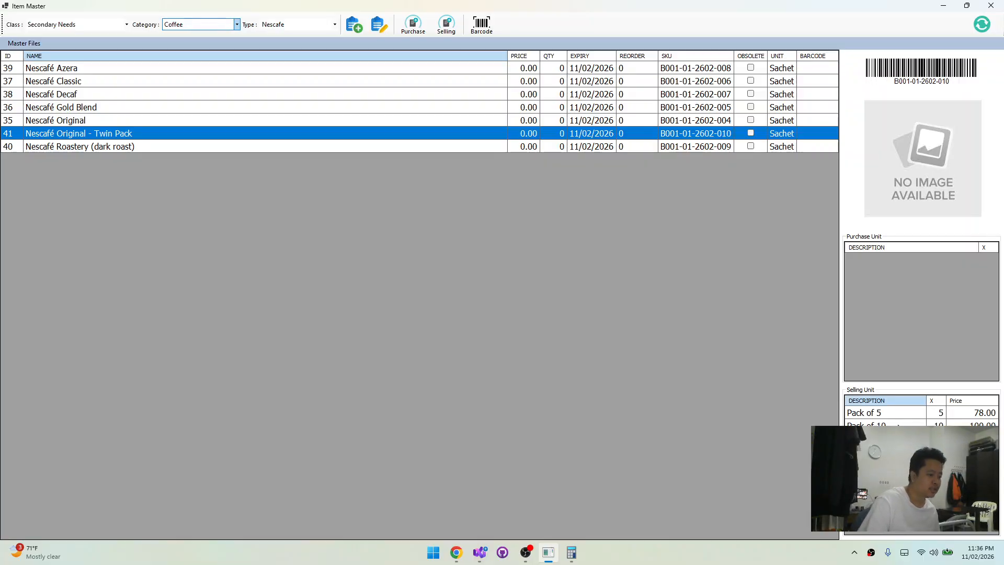
click(900, 428)
click(901, 414)
click(901, 439)
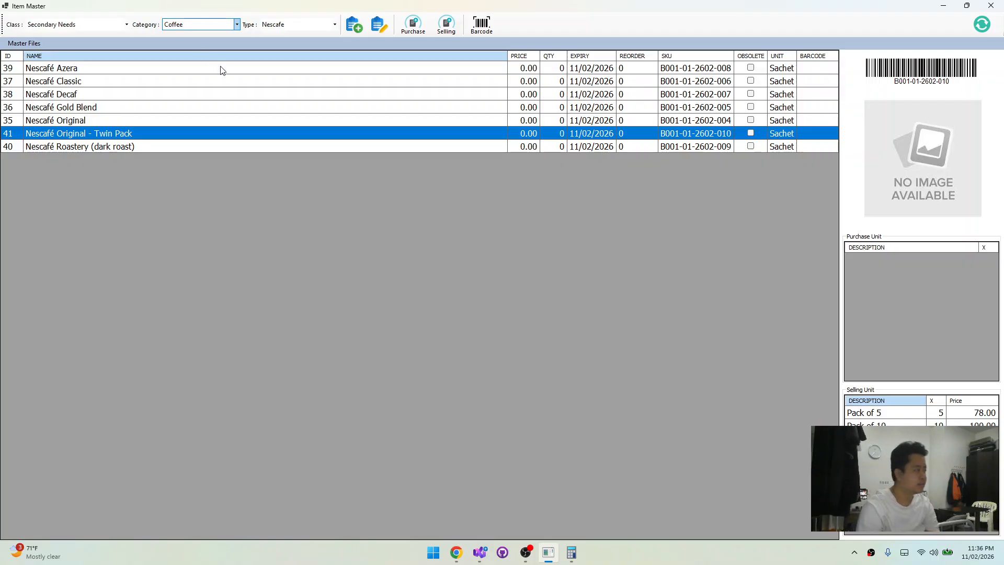
Filter the item list to the Basic and Primary Needs class
click(115, 119)
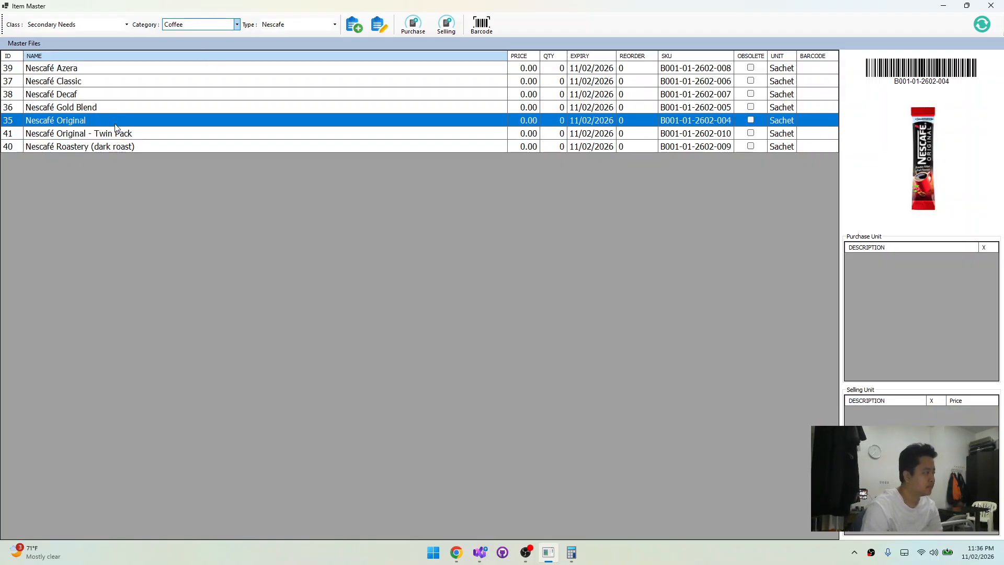
click(124, 145)
click(71, 25)
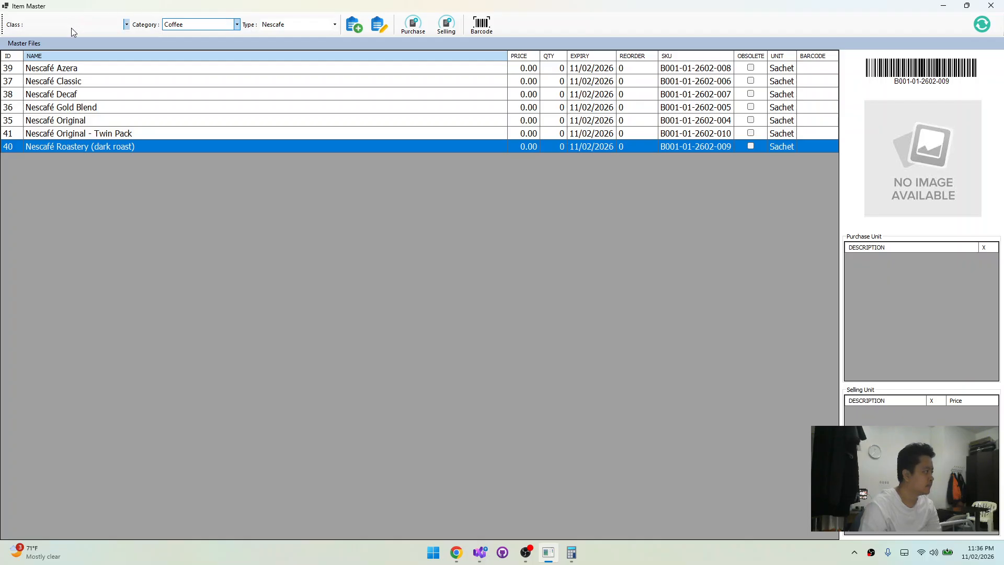
click(74, 45)
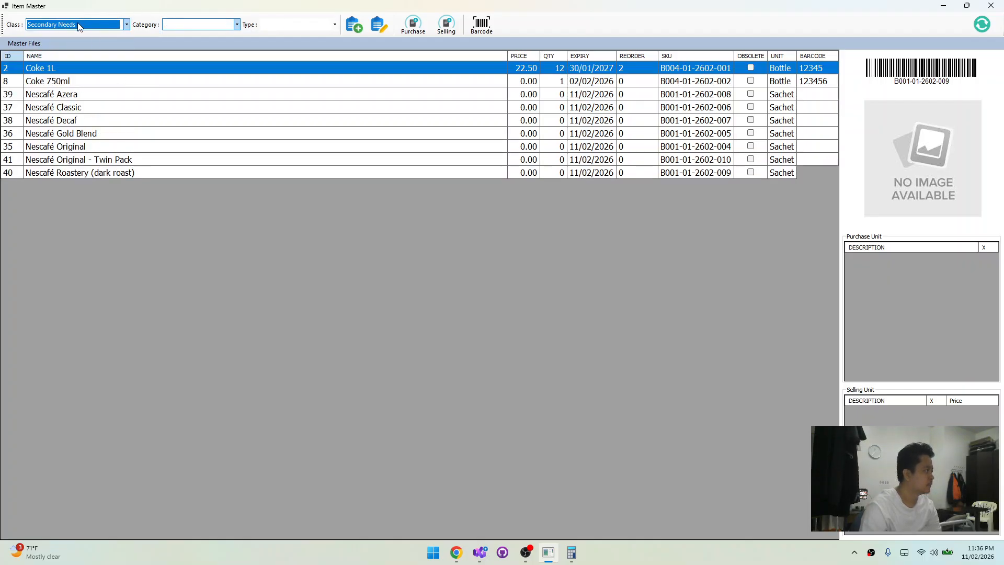
click(80, 24)
click(97, 26)
click(96, 26)
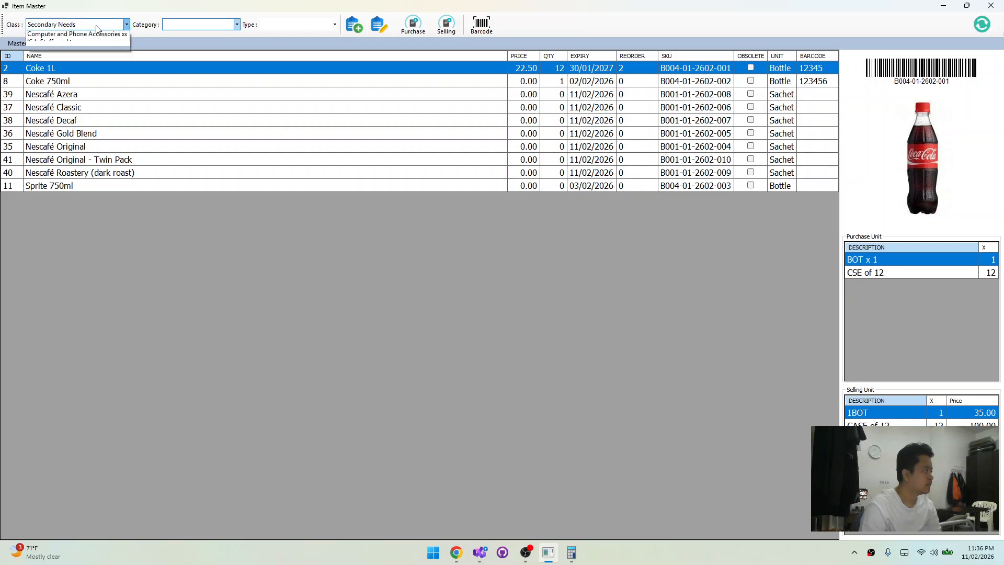
click(90, 35)
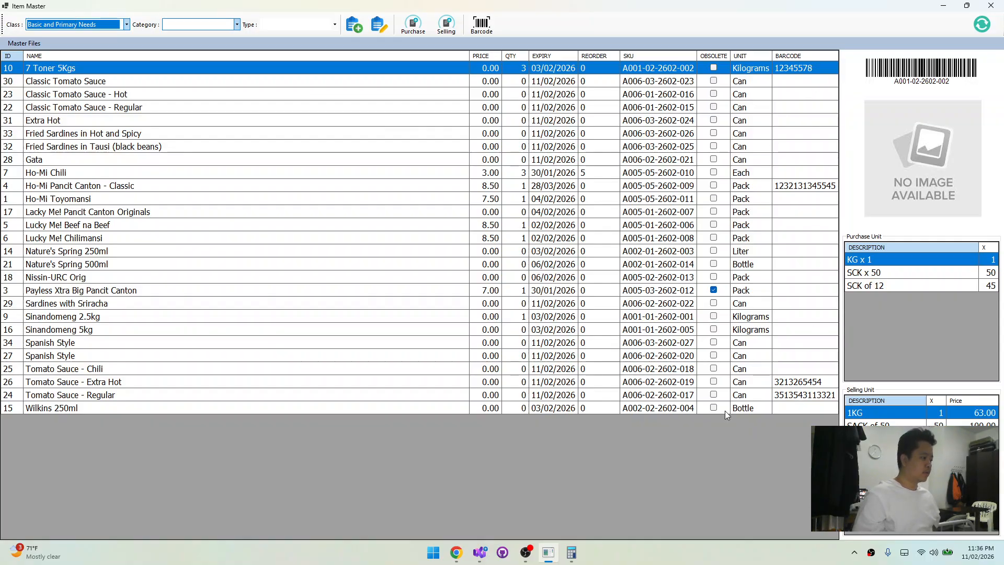
Open the barcode entry window for Wilkins 250ml and close it without entering a code
click(419, 406)
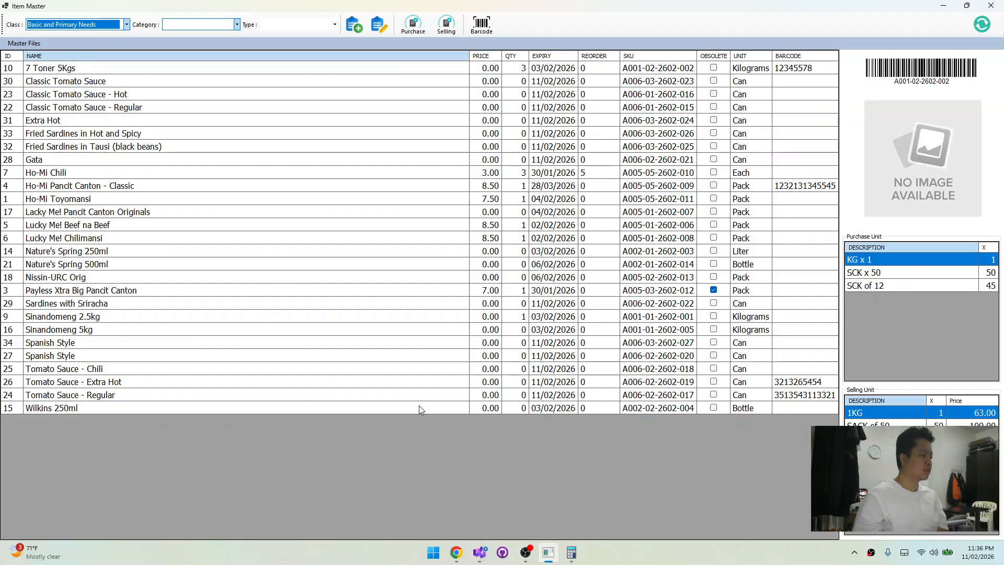
click(421, 406)
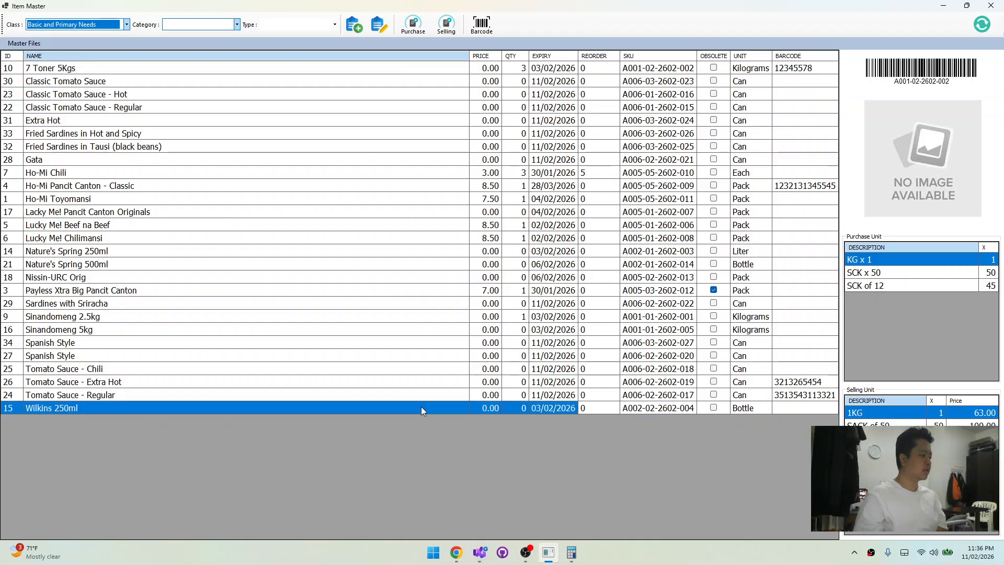
click(482, 24)
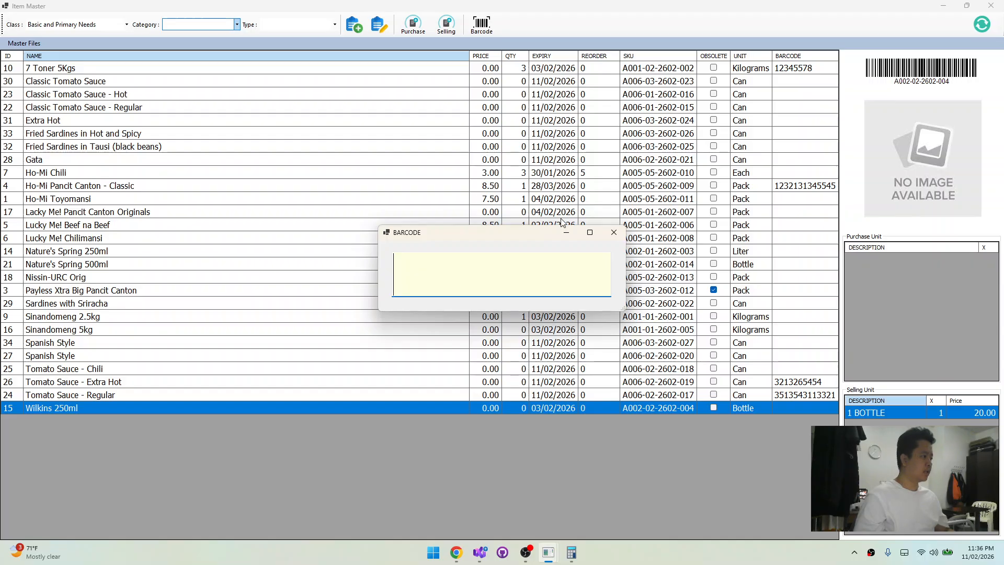
click(614, 233)
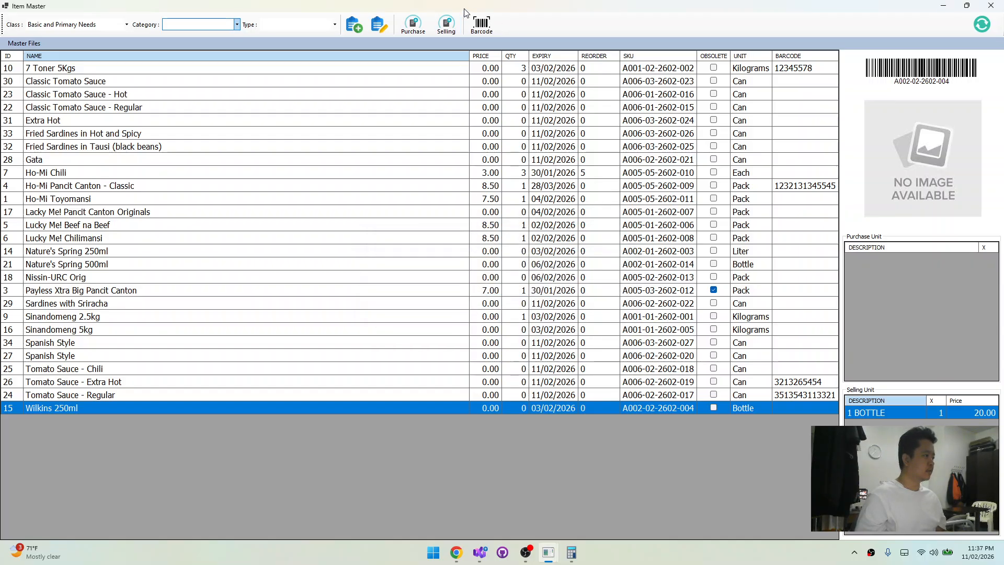
Examine the barcodes, pictures and units of several Basic and Primary Needs items, from Tomato Sauce - Regular to Classic Tomato Sauce
click(275, 395)
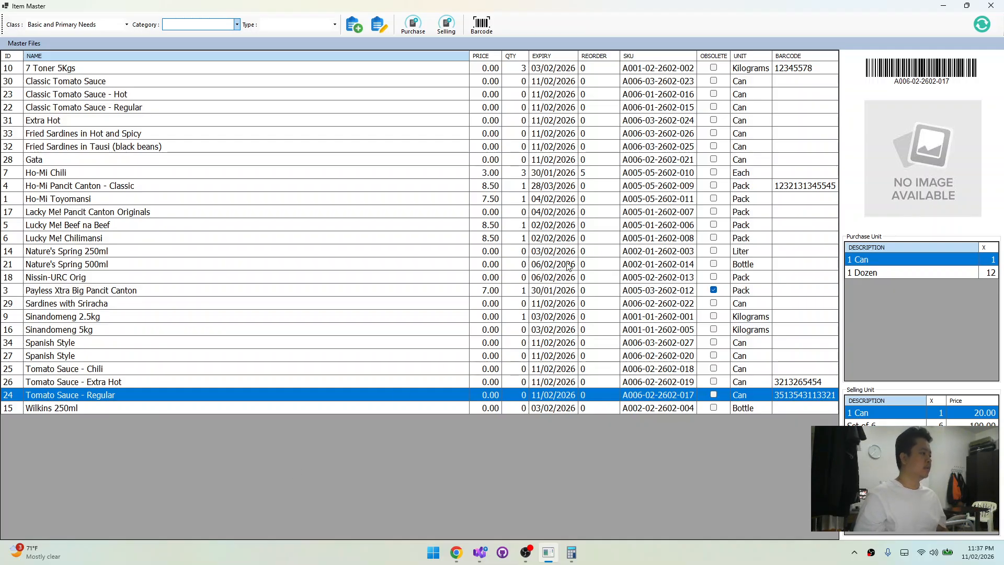
click(334, 382)
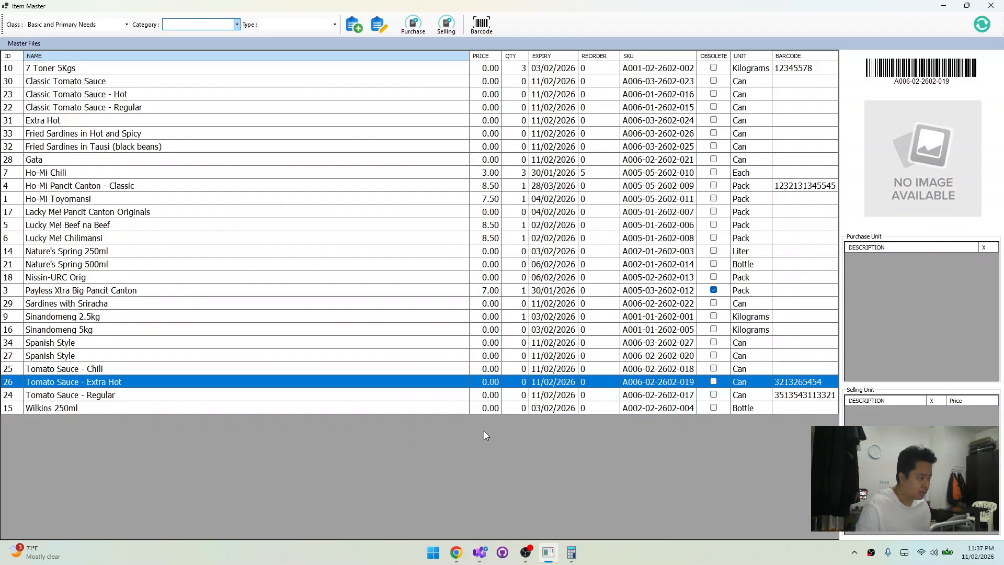
click(489, 408)
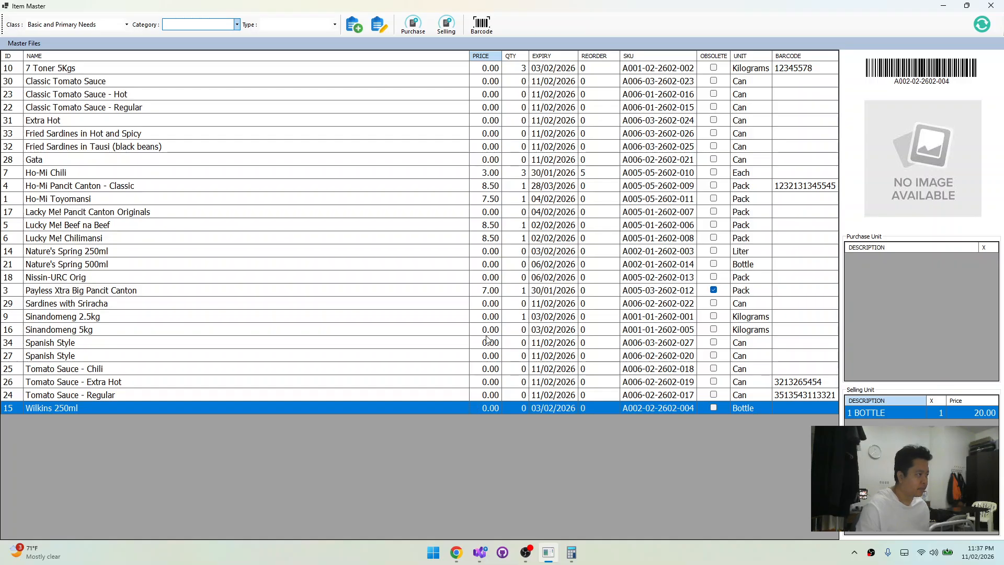
click(264, 343)
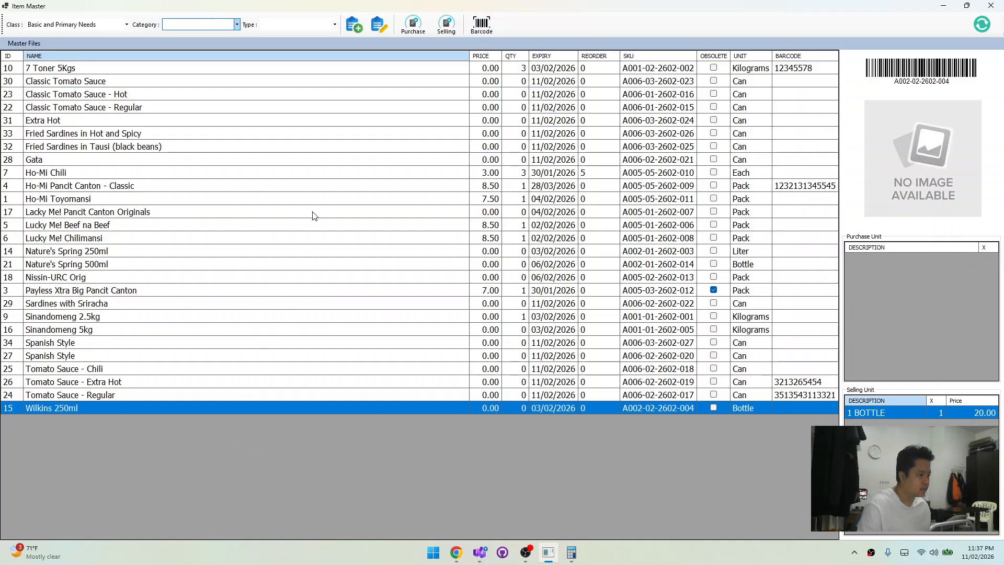
click(313, 212)
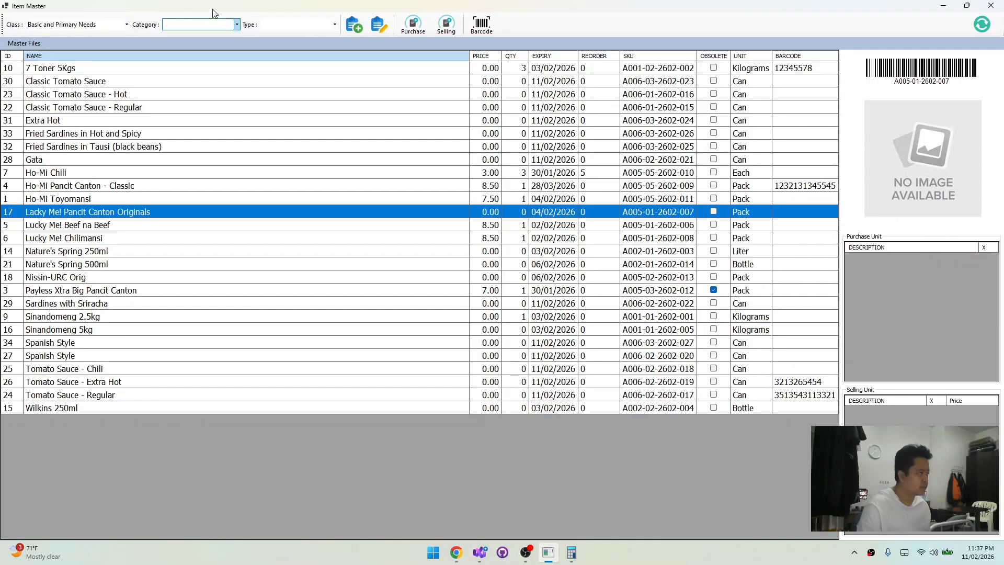
click(353, 121)
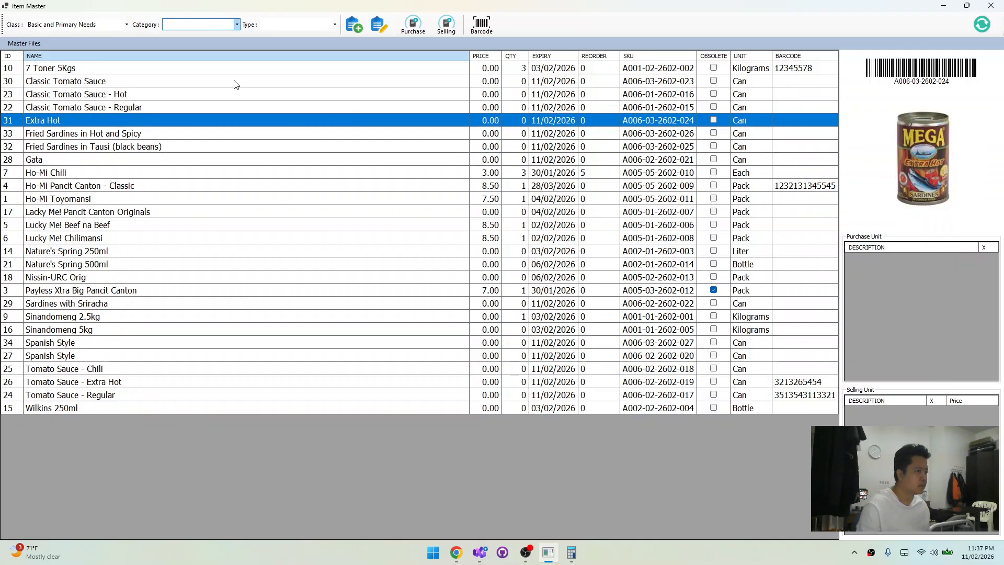
click(266, 107)
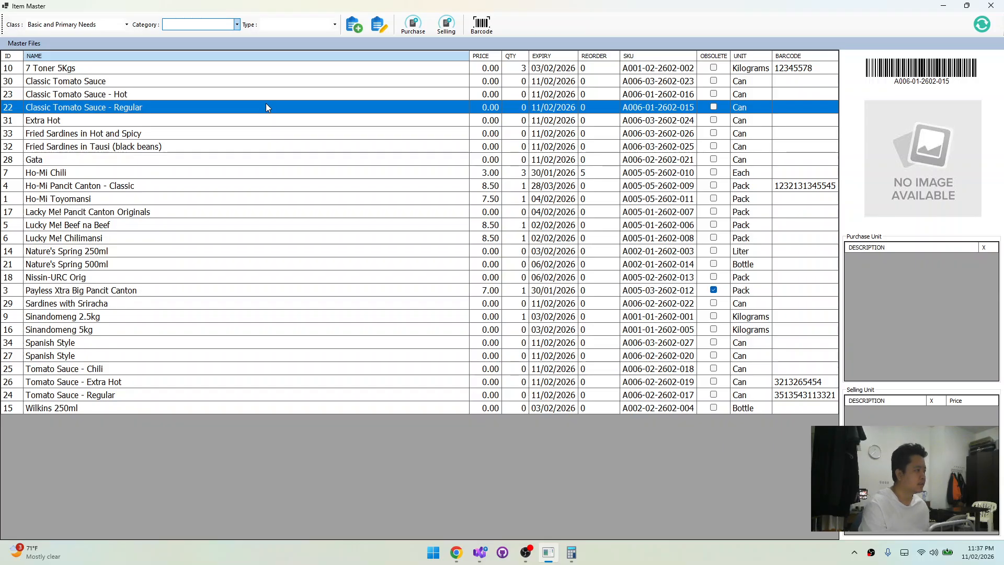
key(Up)
key(Up)
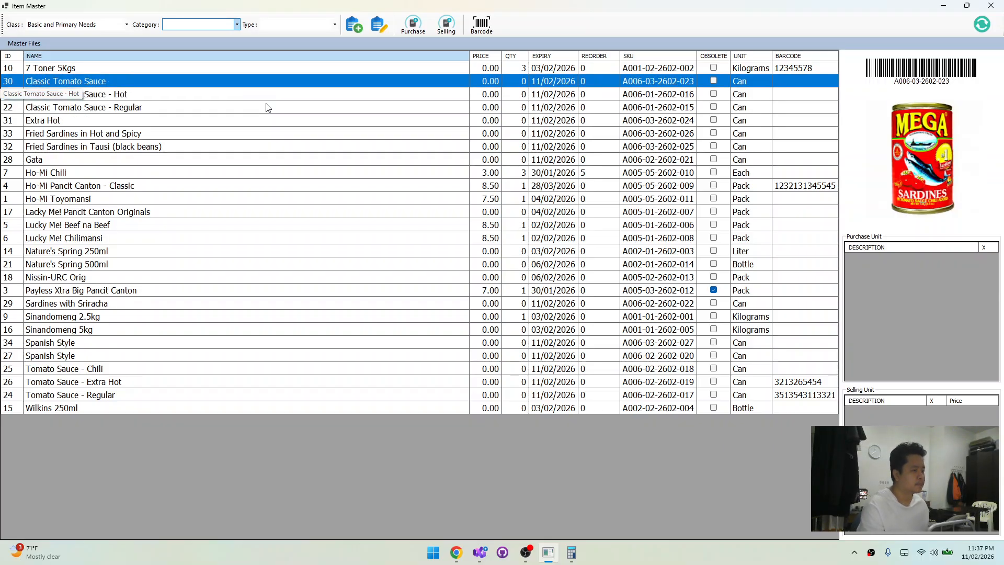